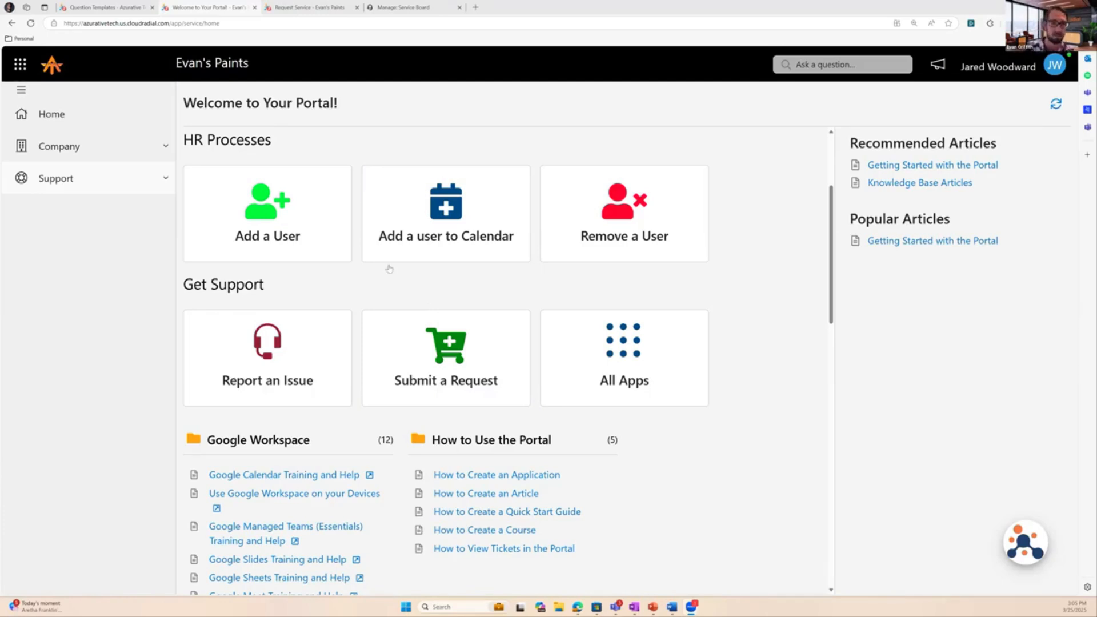
# - Examine the Remove an Existing User request form's user details, account cancellation, phone system and redirection sections, and leave it without submitting
pyautogui.click(296, 234)
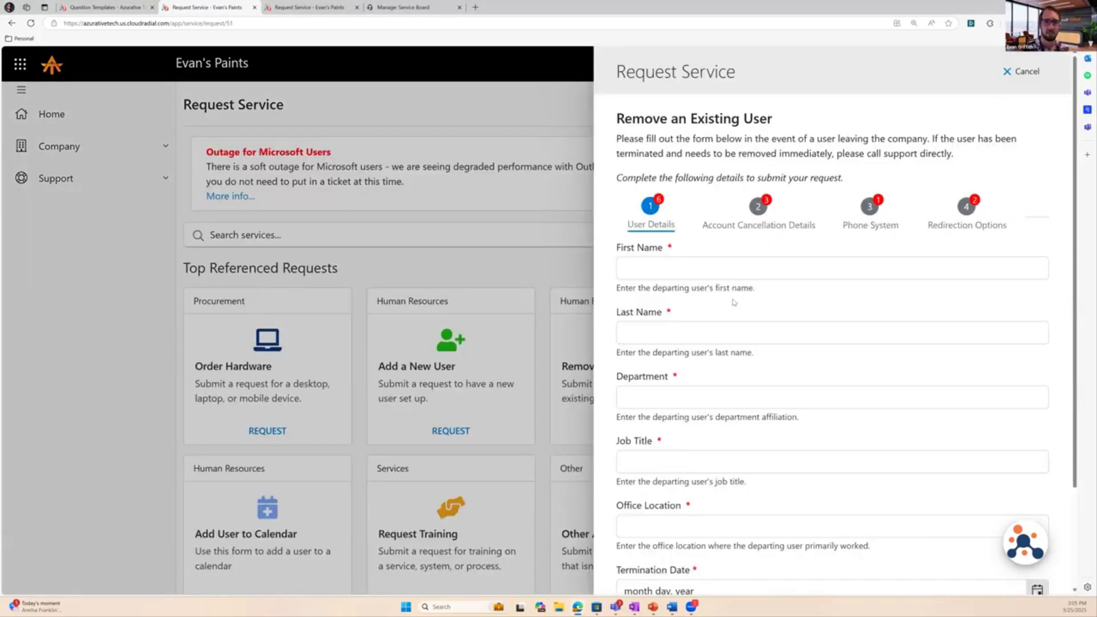
pyautogui.scroll(-1, 734, 300)
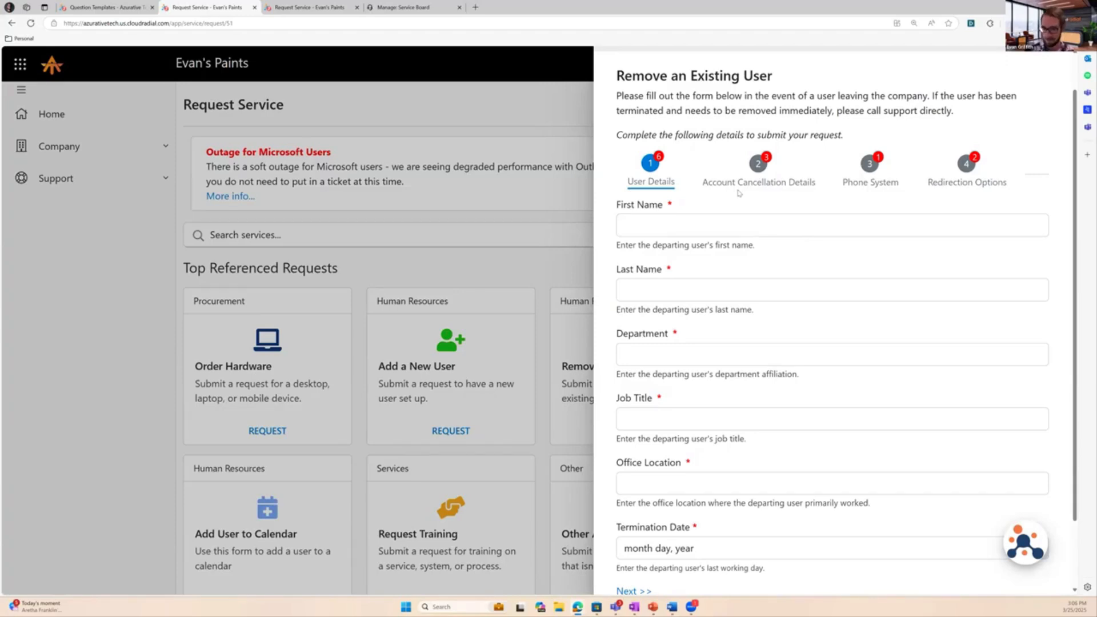
pyautogui.scroll(-2, 771, 216)
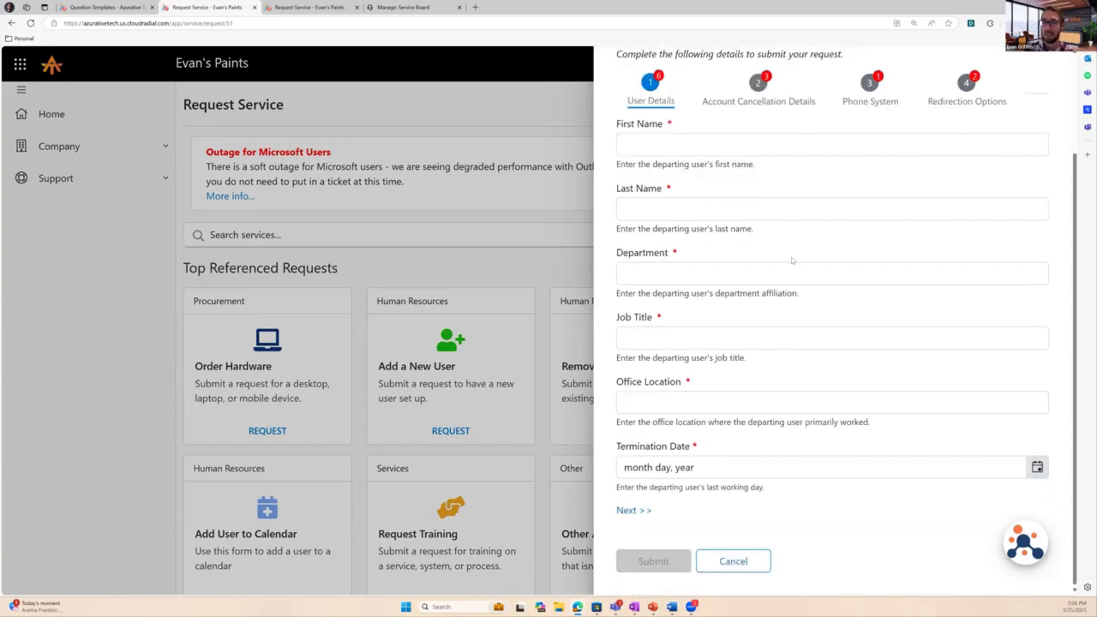
pyautogui.scroll(1, 761, 145)
pyautogui.click(764, 143)
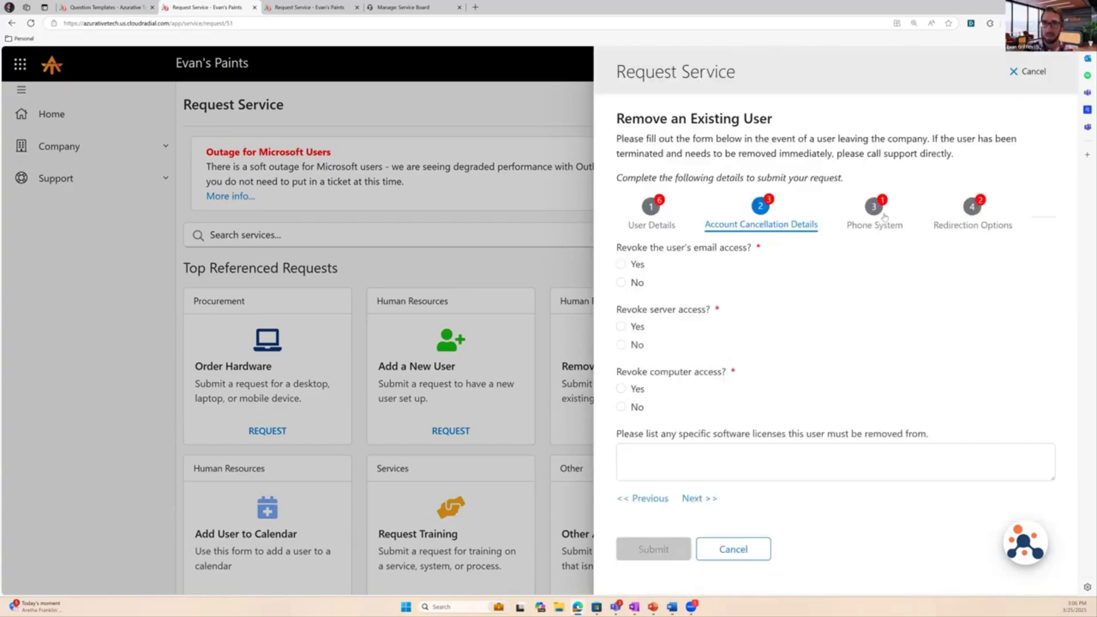
pyautogui.click(885, 216)
pyautogui.click(965, 226)
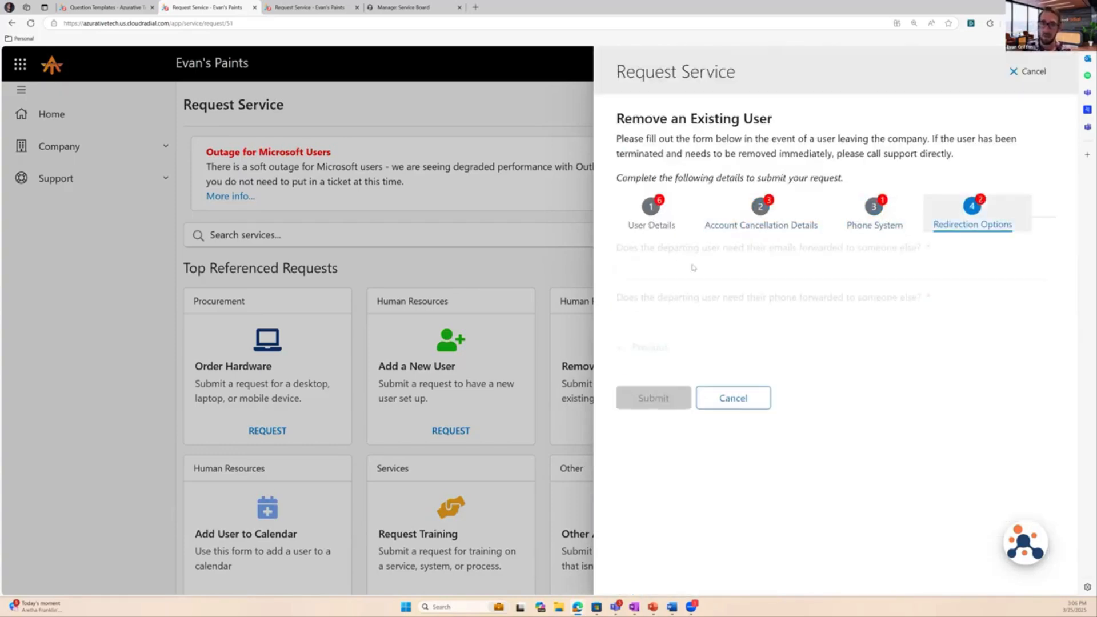
pyautogui.click(704, 276)
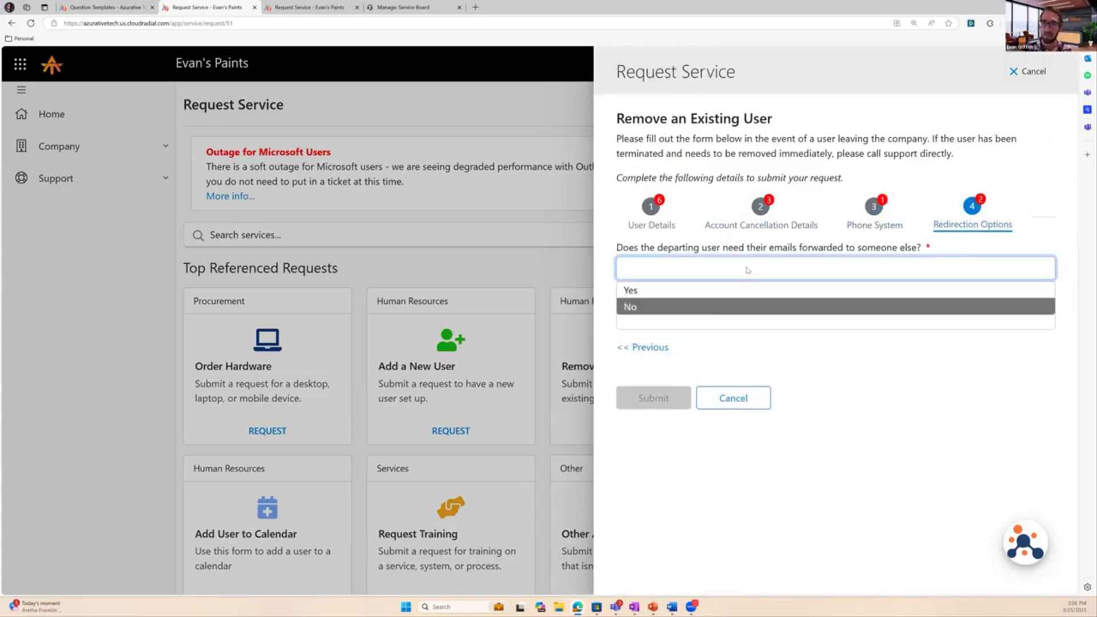
pyautogui.click(656, 206)
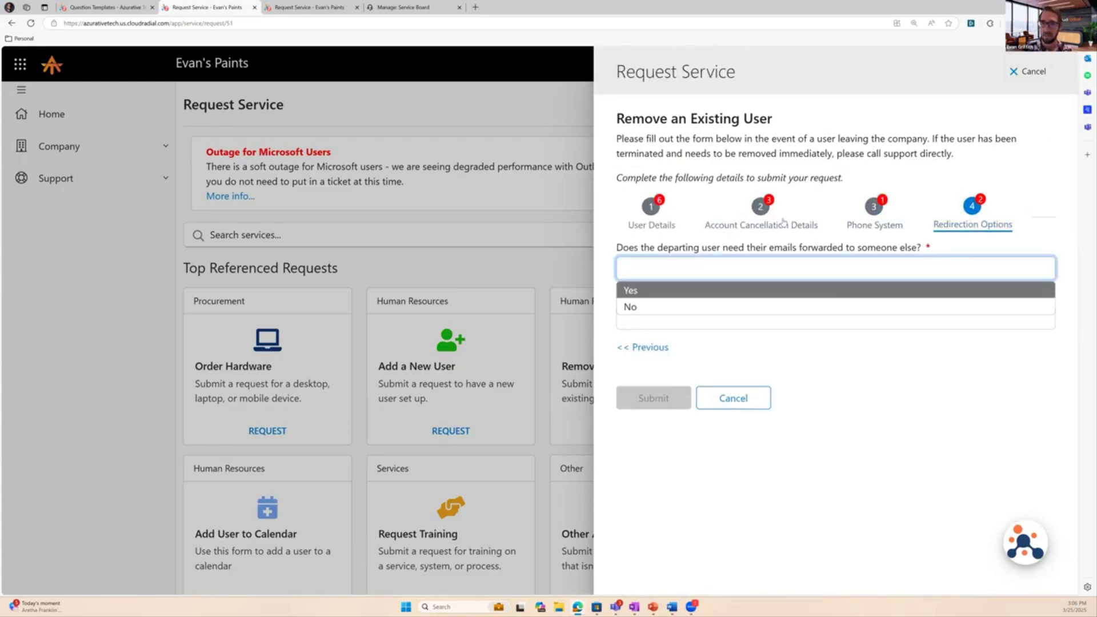
pyautogui.click(753, 220)
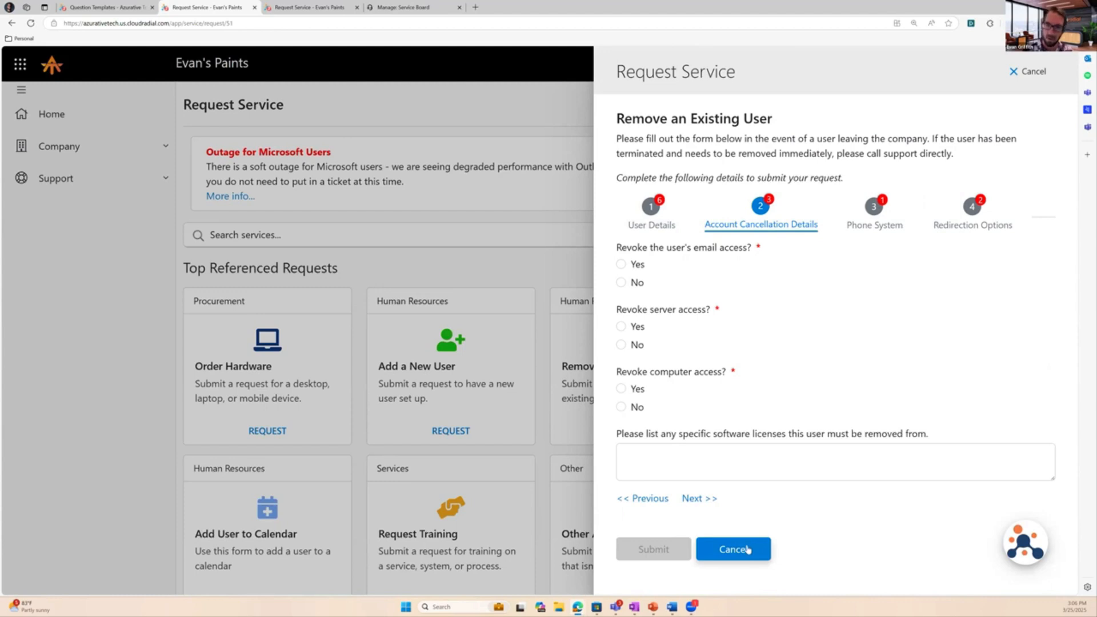
pyautogui.click(505, 352)
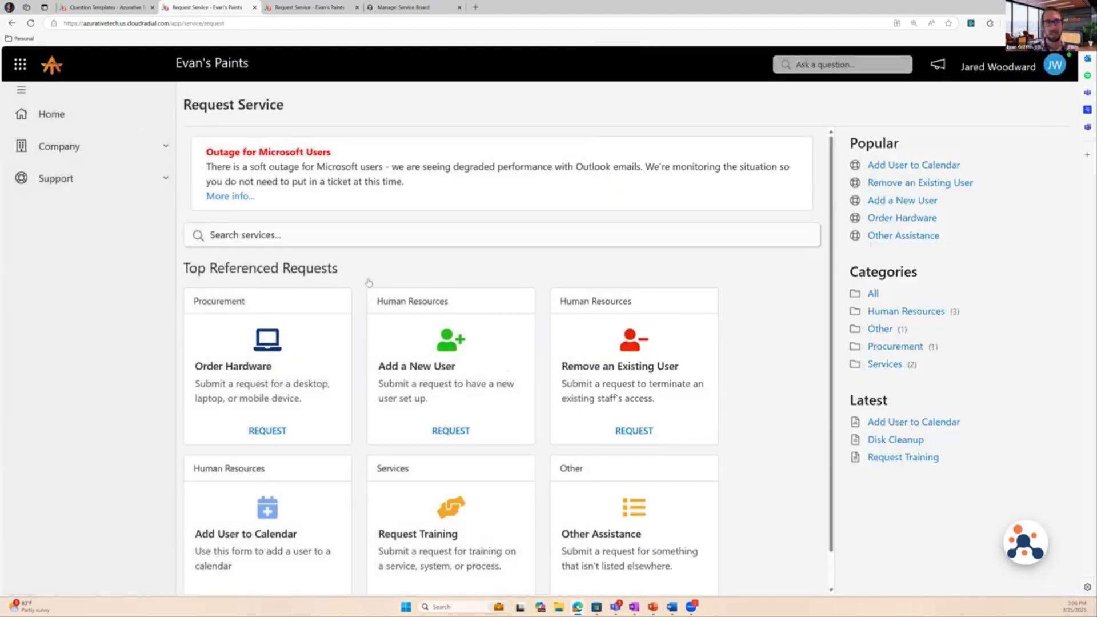
# - Open the Add User to Calendar request form from the portal home page and look up the employee to add
pyautogui.click(132, 118)
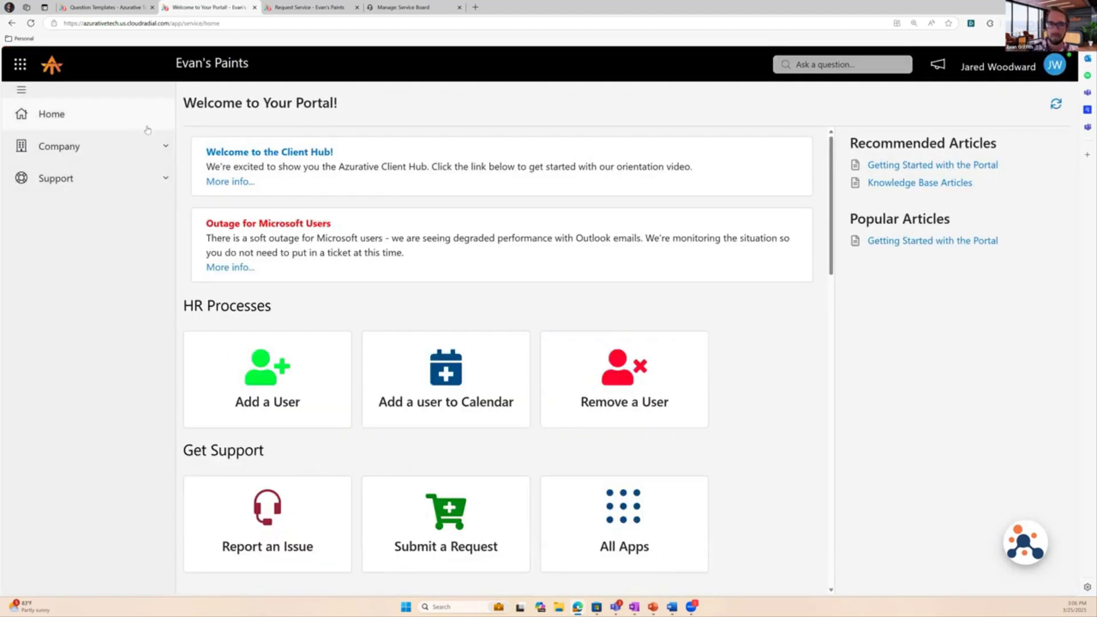
pyautogui.scroll(-3, 360, 178)
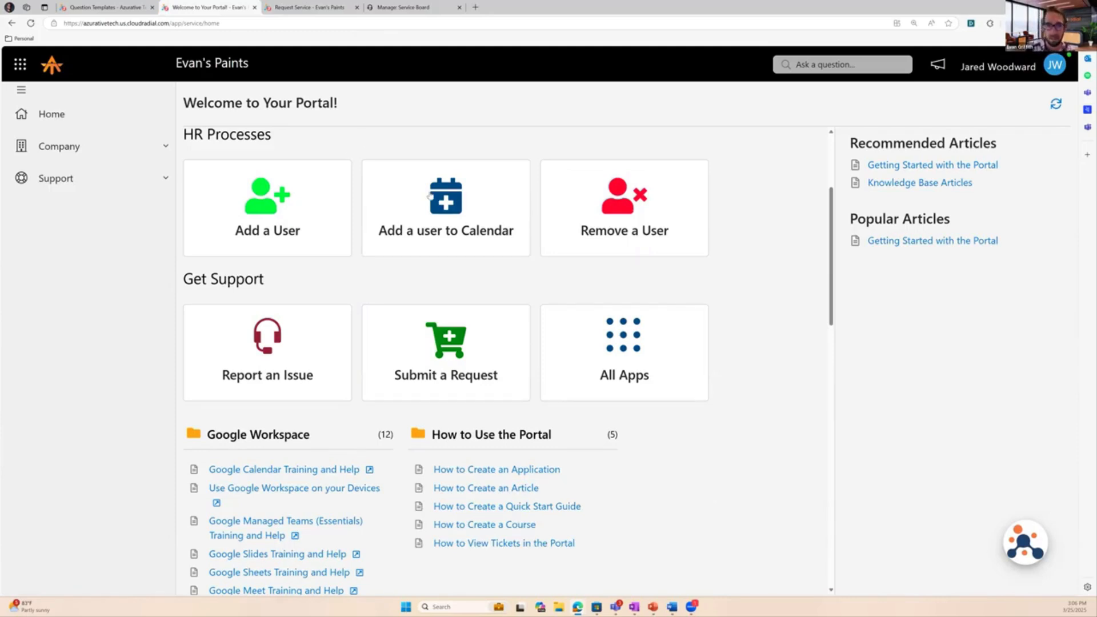
pyautogui.click(457, 189)
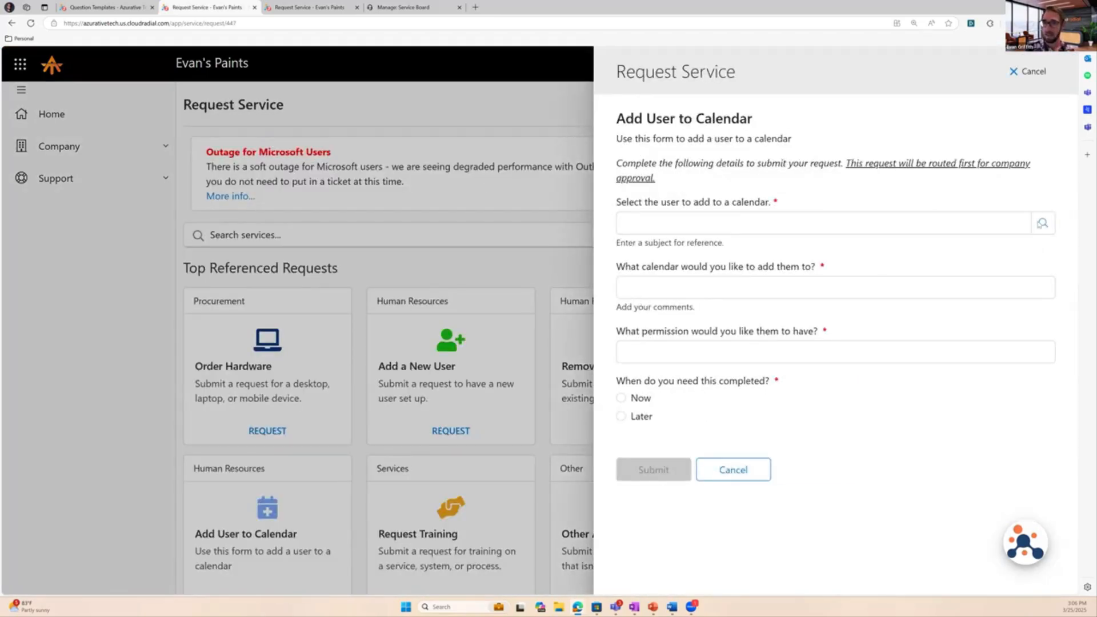
pyautogui.click(1042, 222)
pyautogui.click(569, 149)
pyautogui.press('Return')
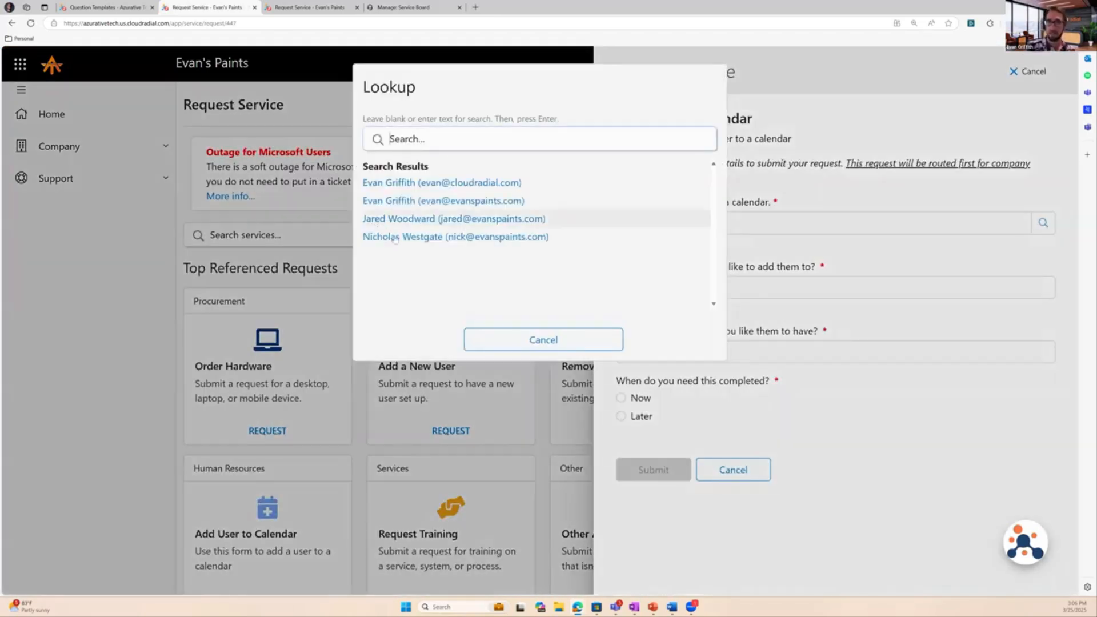
pyautogui.press('Return')
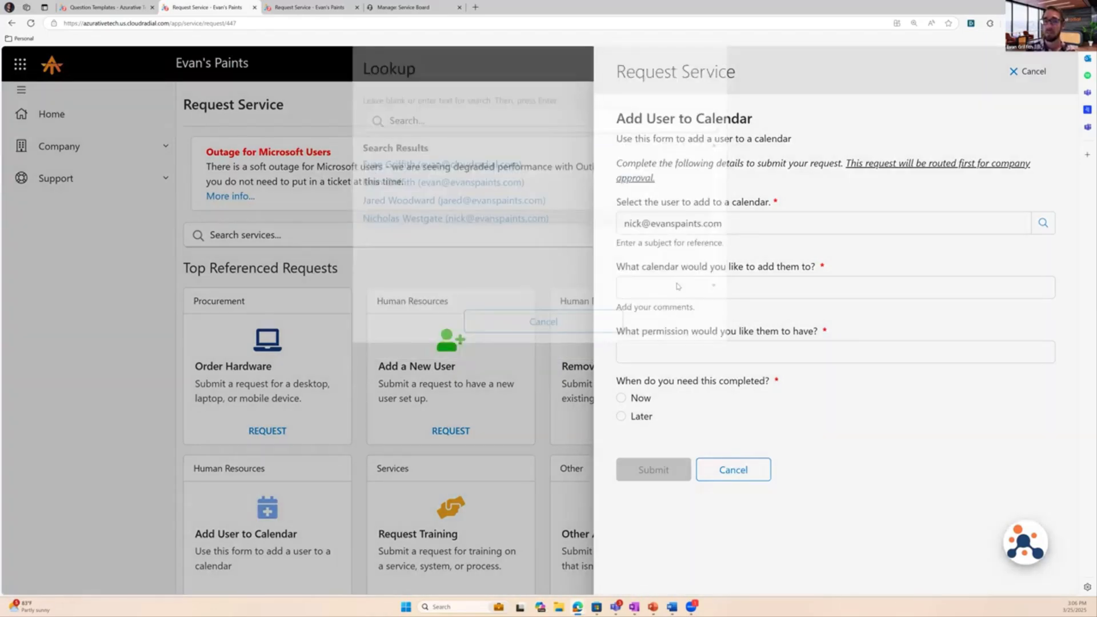
# - Set the calendar to Sales, the permission to Full Access and the completion time to Now
pyautogui.click(680, 288)
pyautogui.click(634, 326)
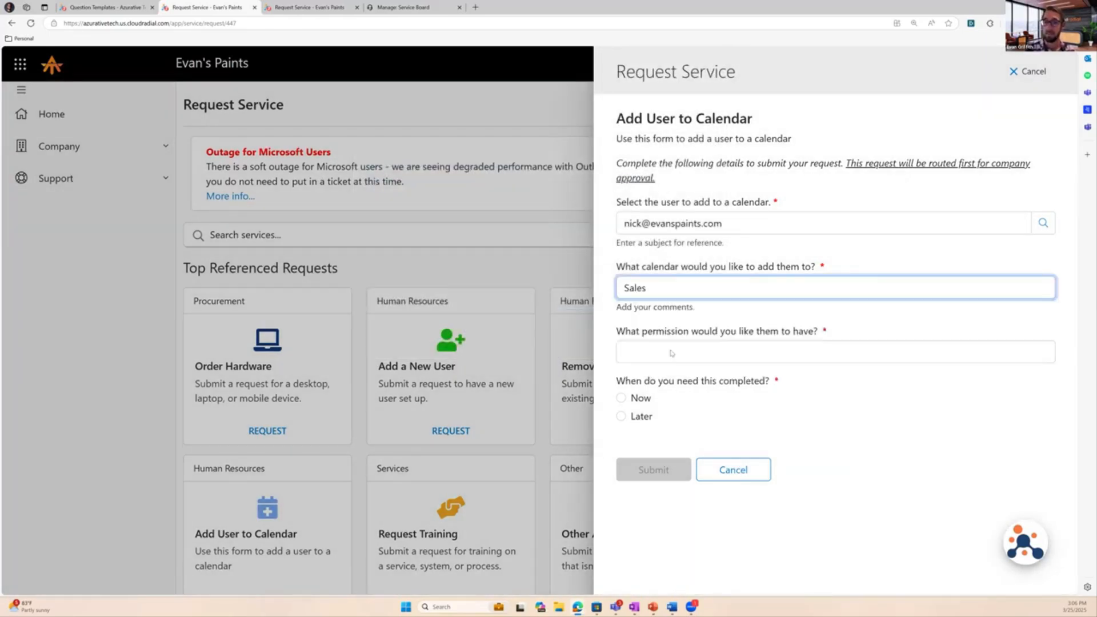
pyautogui.click(670, 354)
pyautogui.press('Return')
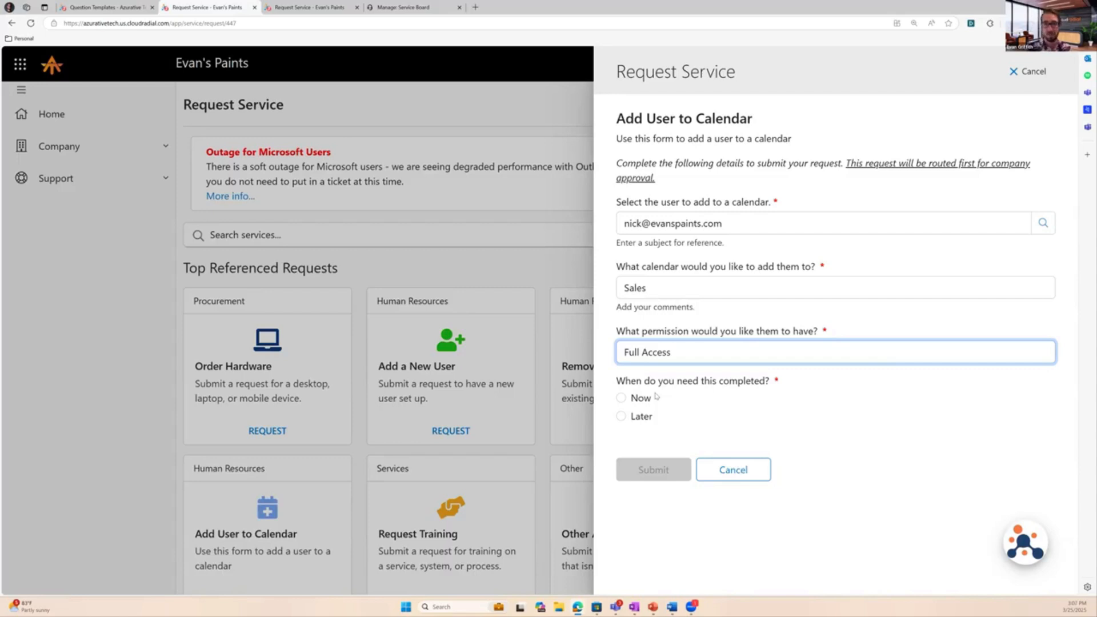
pyautogui.click(620, 398)
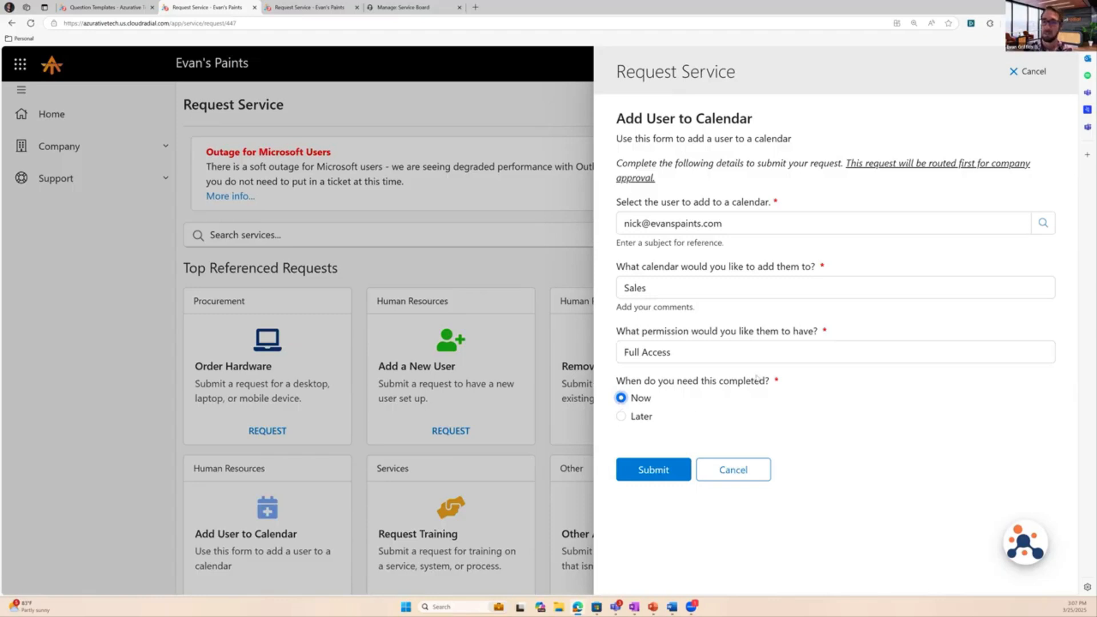
pyautogui.click(621, 416)
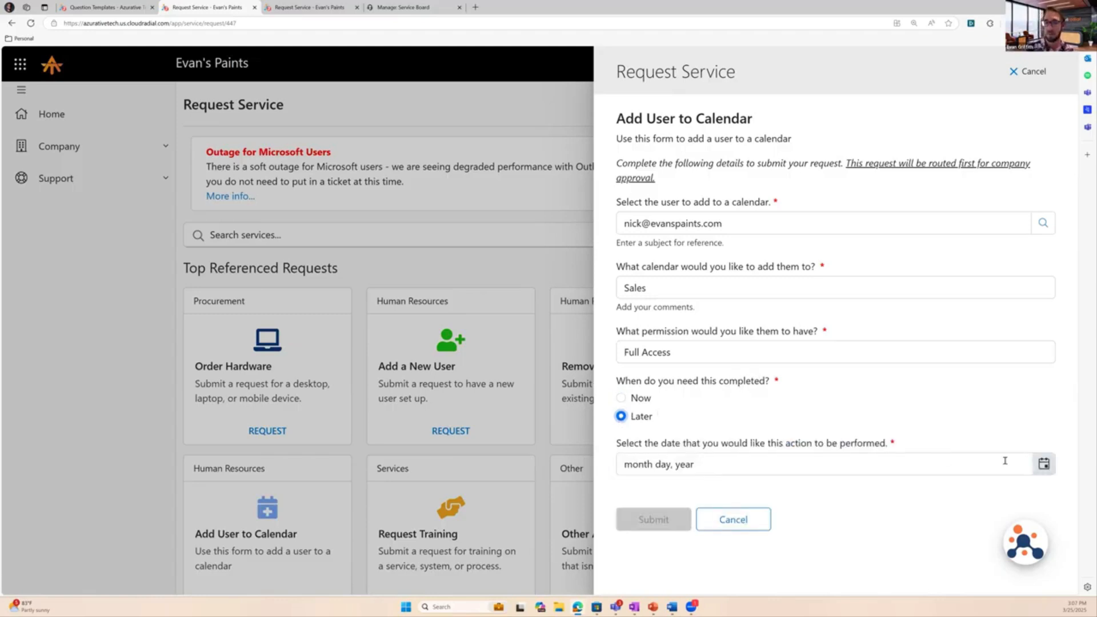
pyautogui.click(1044, 464)
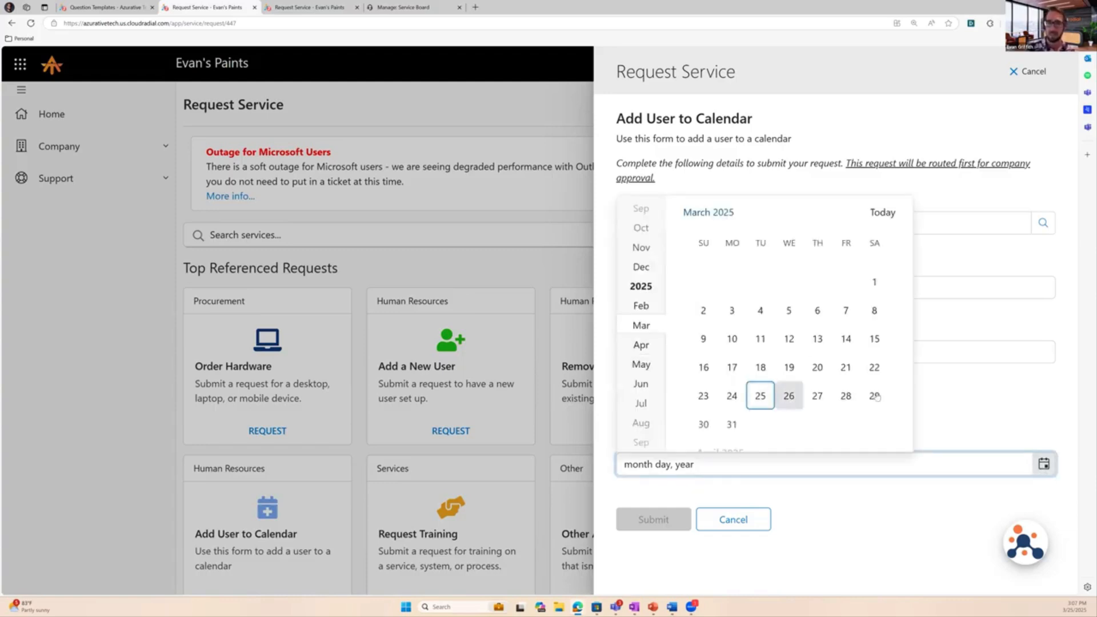
pyautogui.click(616, 404)
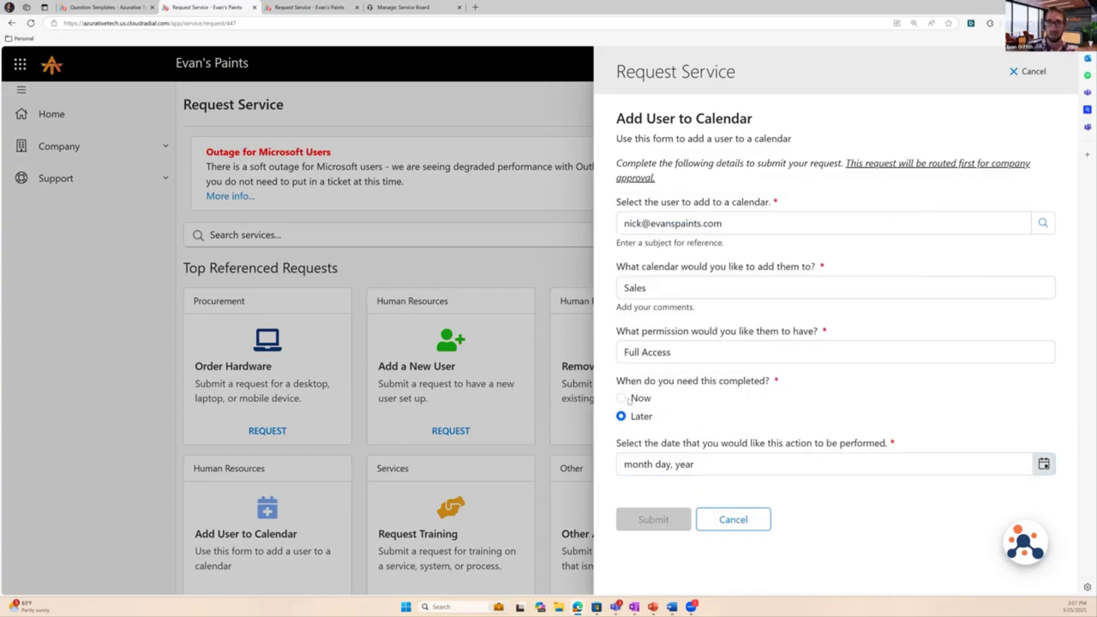
pyautogui.click(620, 398)
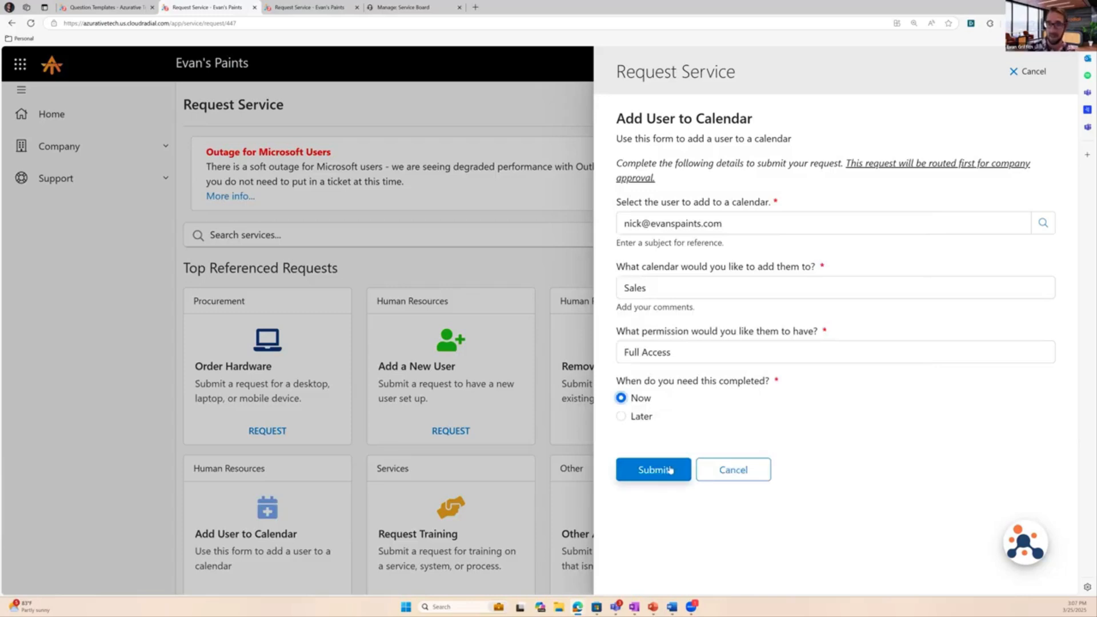
# - Submit the calendar request and follow the confirmation's link to check the ticket's status in Support Tickets
pyautogui.click(672, 469)
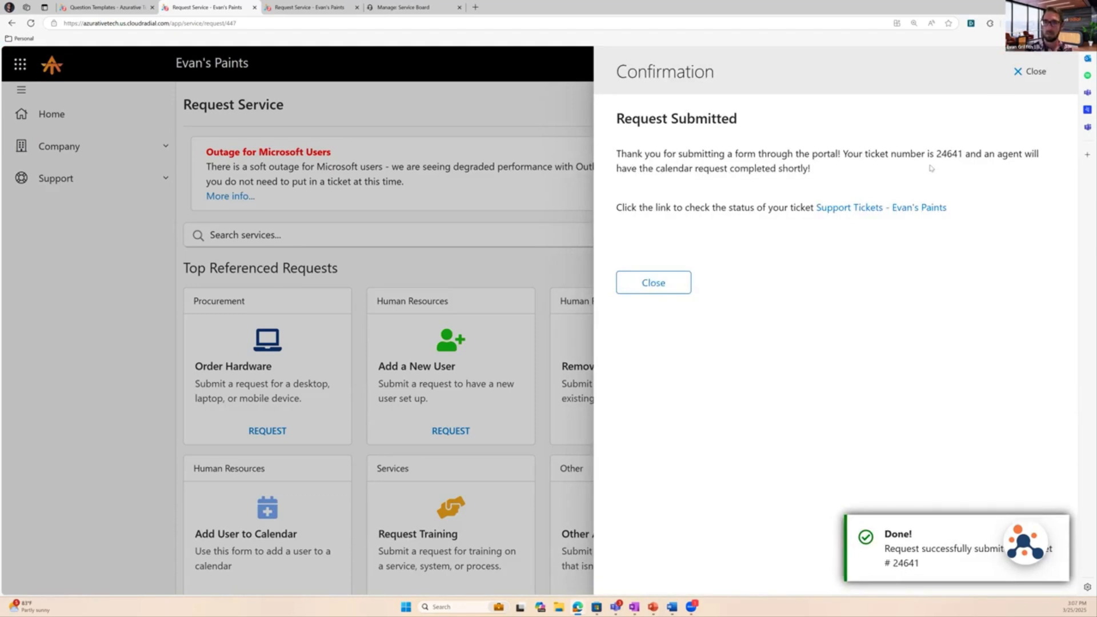
pyautogui.doubleClick(947, 154)
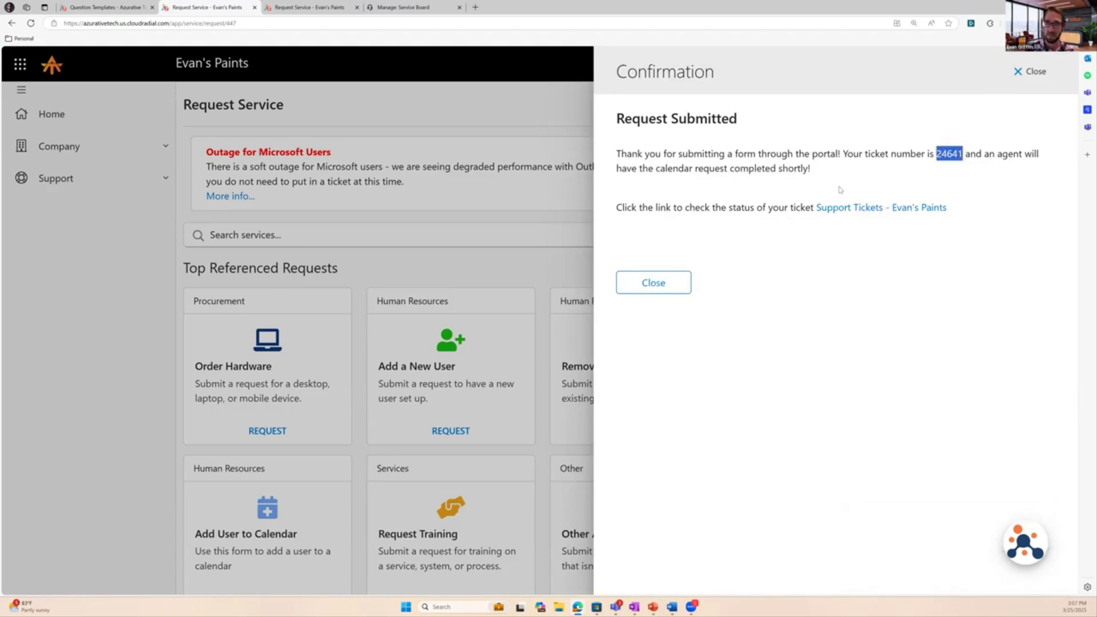
pyautogui.click(865, 208)
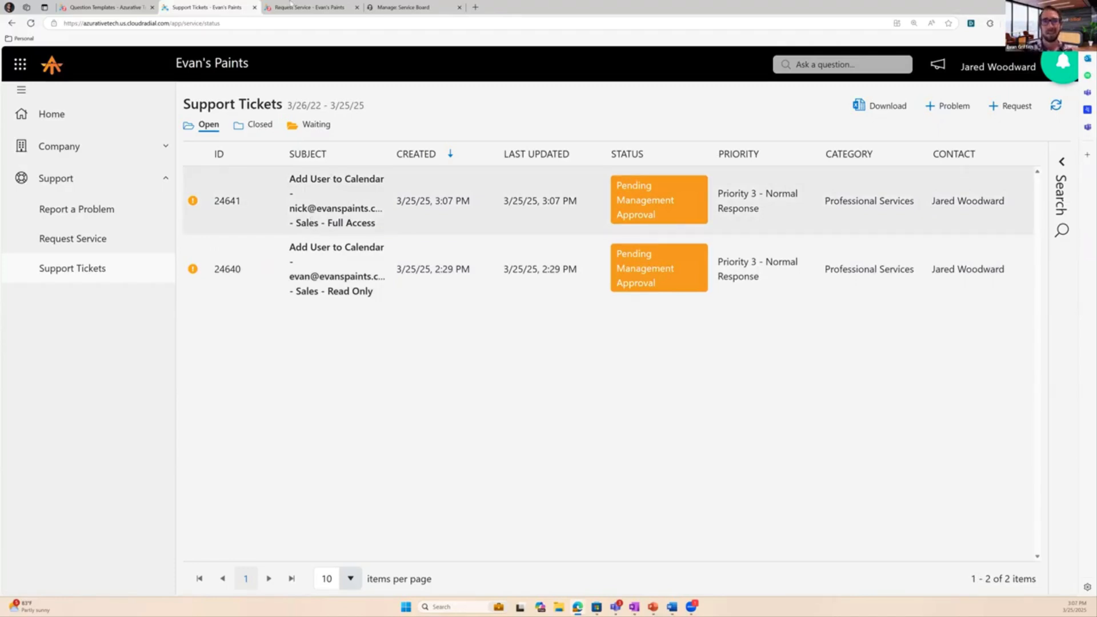
# - Switch to the approver's portal session and open its home page
pyautogui.moveTo(291, 3)
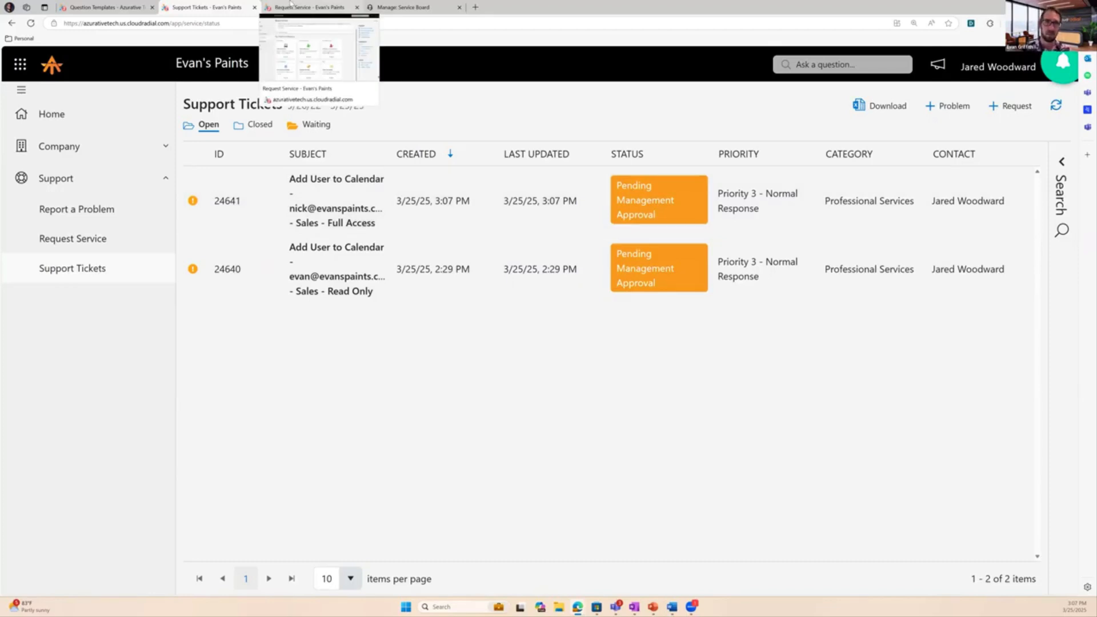
pyautogui.click(291, 6)
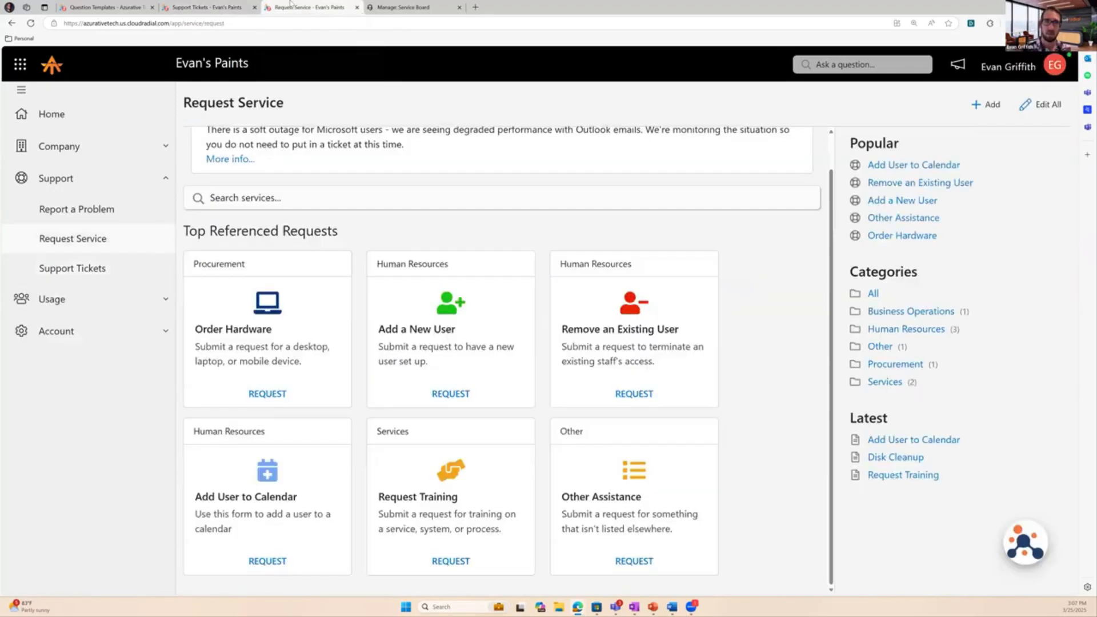
pyautogui.click(84, 120)
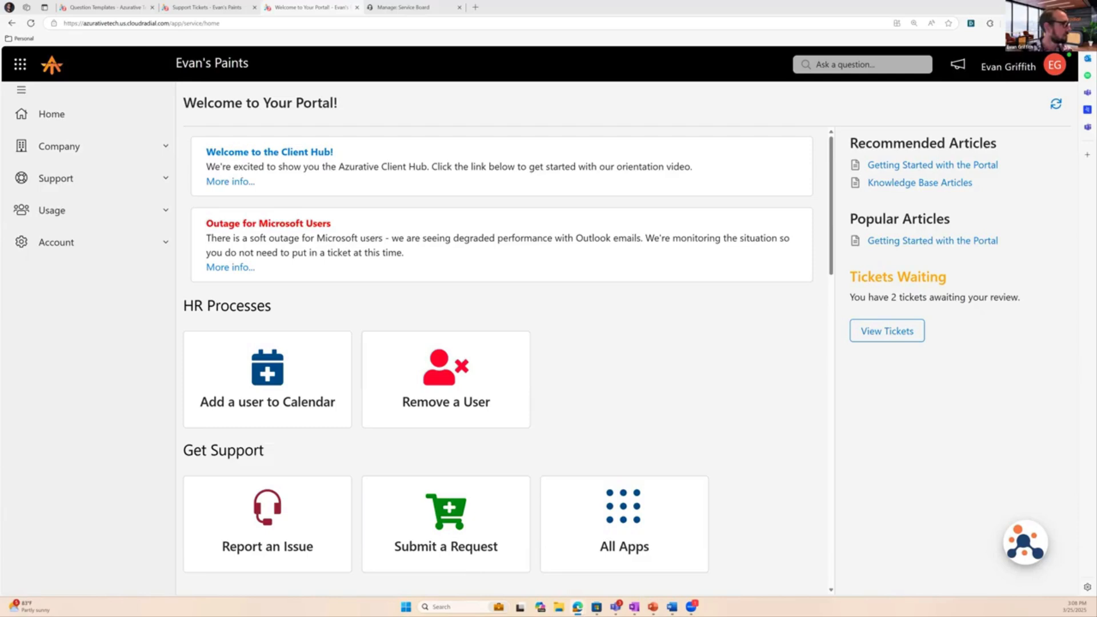
# - Bring the Support Request Needs Approval email over the portal and show its blocked content
pyautogui.moveTo(360, 0); pyautogui.dragTo(359, 98)
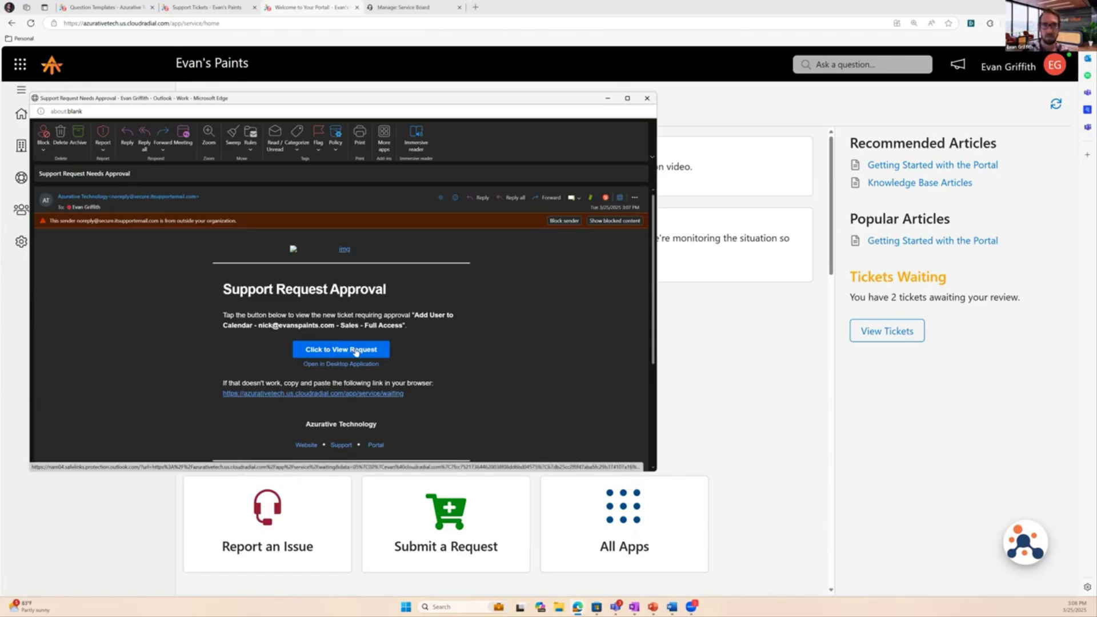
pyautogui.click(615, 221)
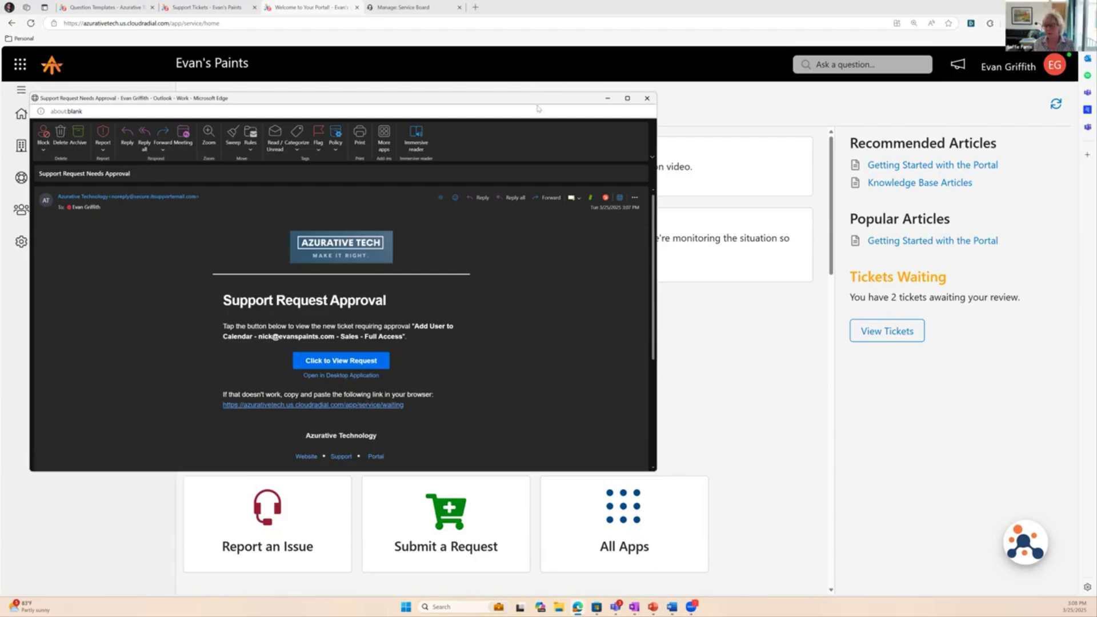
pyautogui.moveTo(533, 104); pyautogui.dragTo(743, 127)
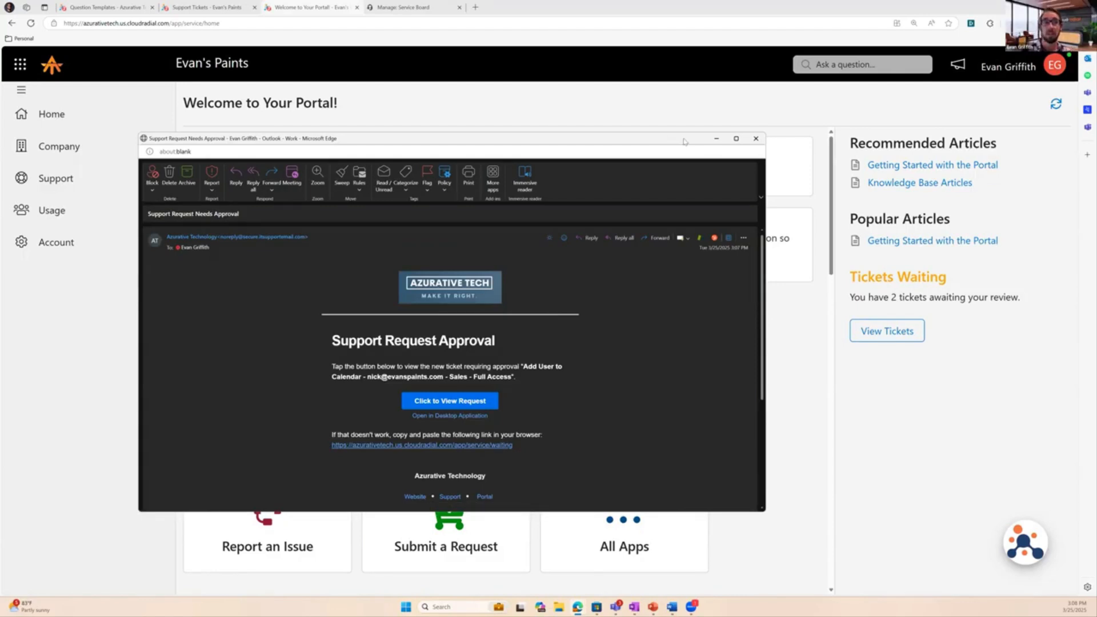
# - Open the Add User to Calendar ticket for Sales with Full Access from the waiting Support Tickets
pyautogui.click(160, 178)
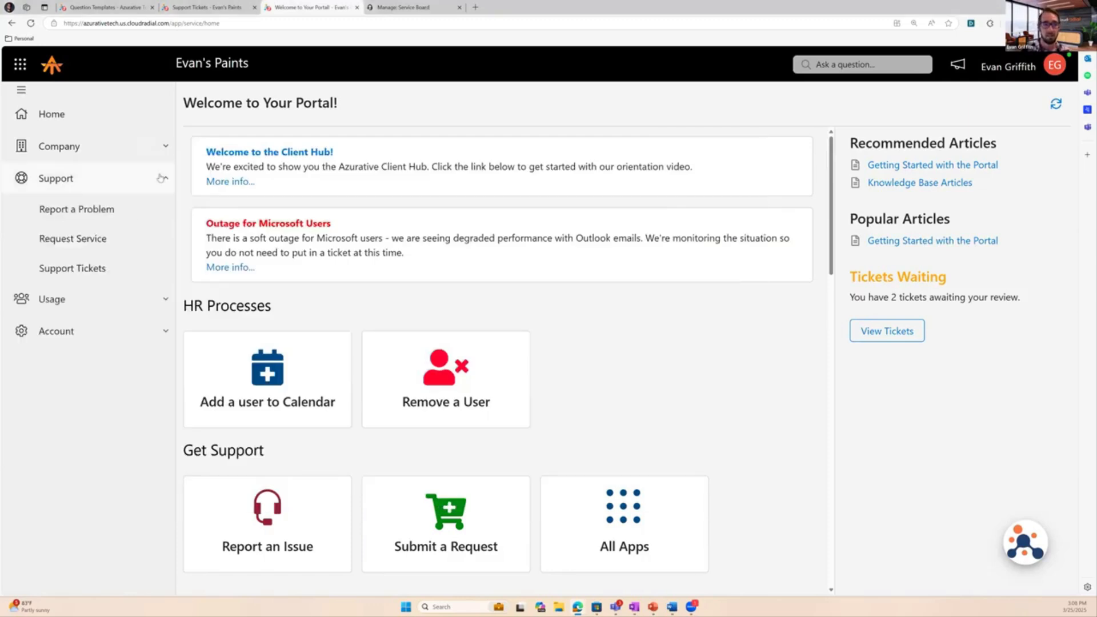
pyautogui.click(102, 271)
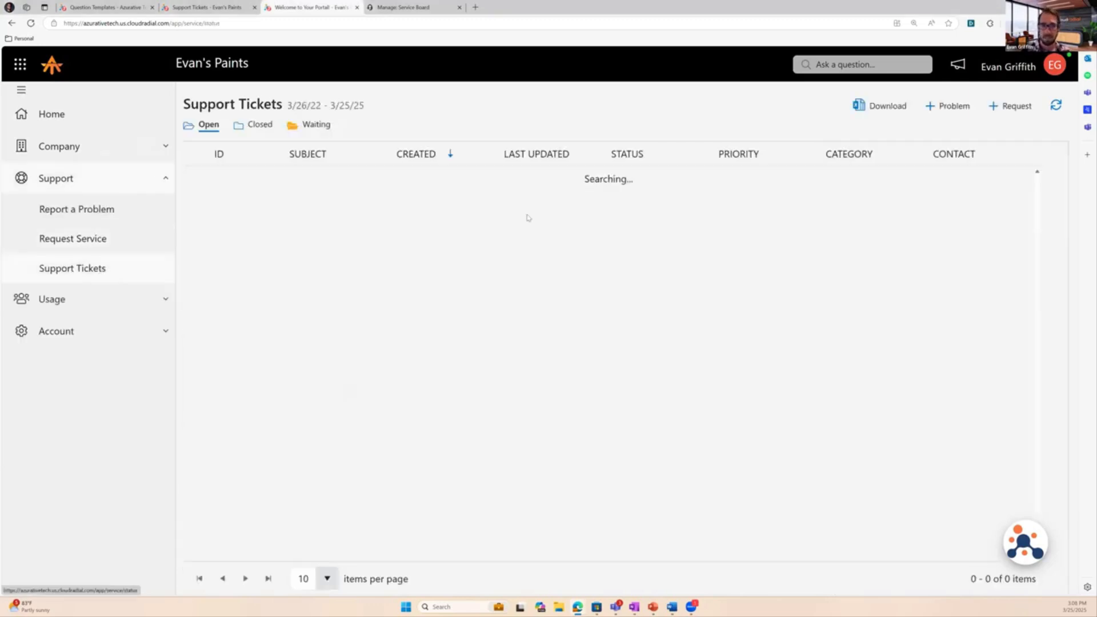
pyautogui.click(324, 124)
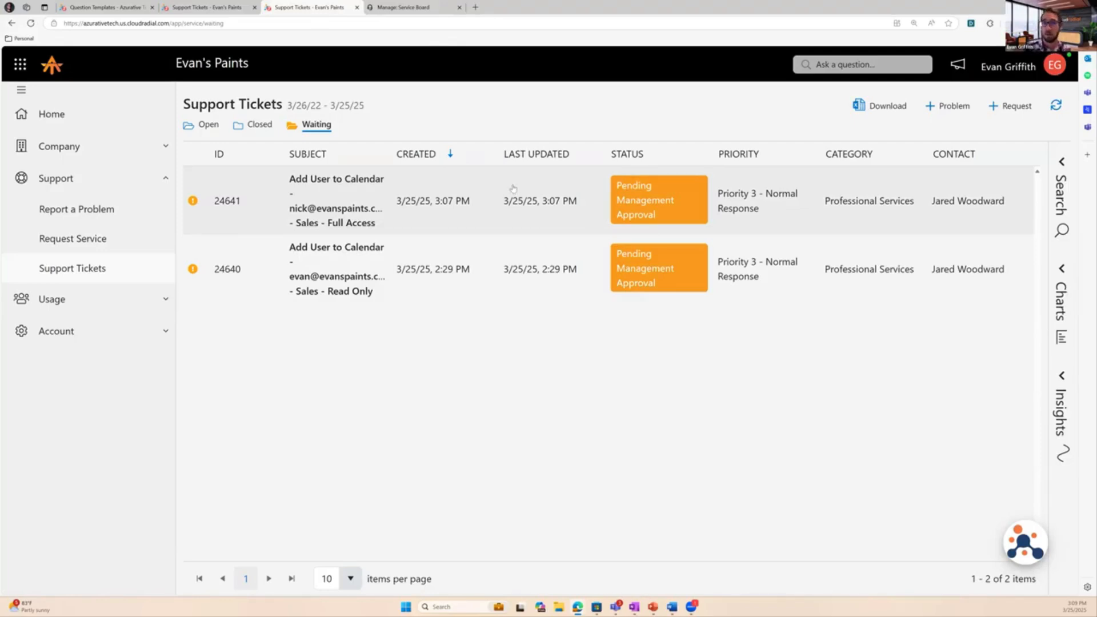
pyautogui.click(768, 204)
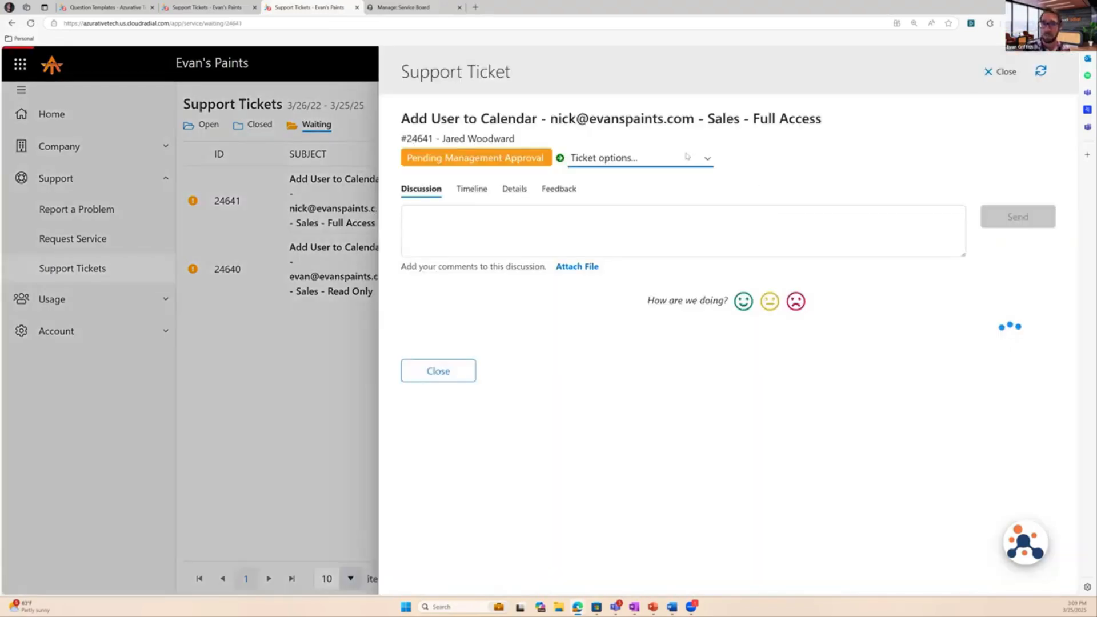
# - Review the ticket's available options, its approval discussion, the submitted request details and the title
pyautogui.click(611, 158)
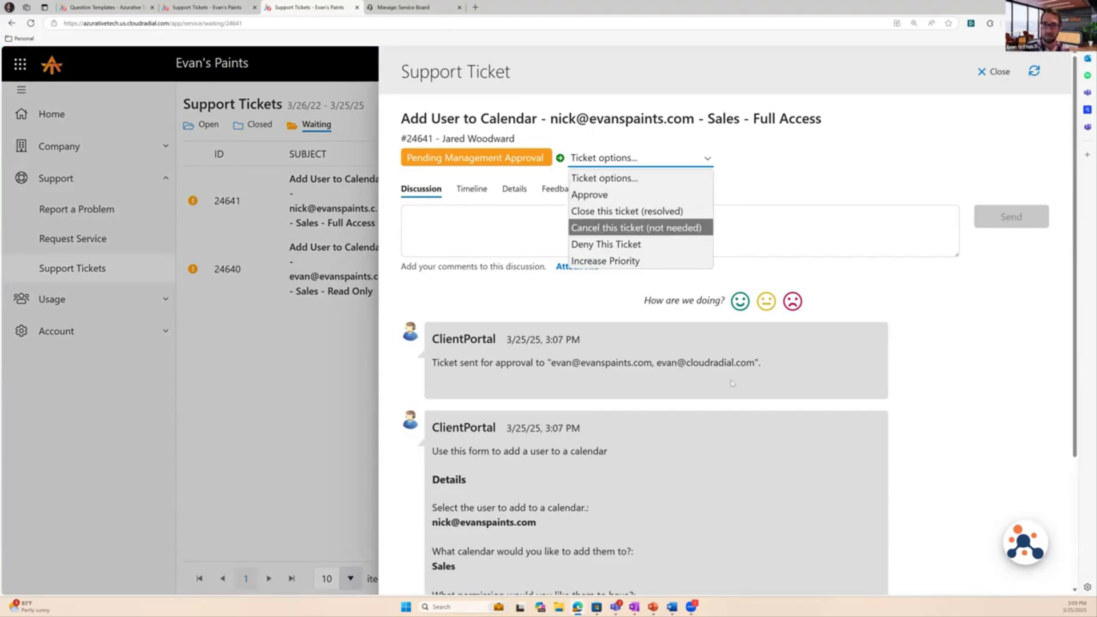
pyautogui.scroll(-1, 611, 323)
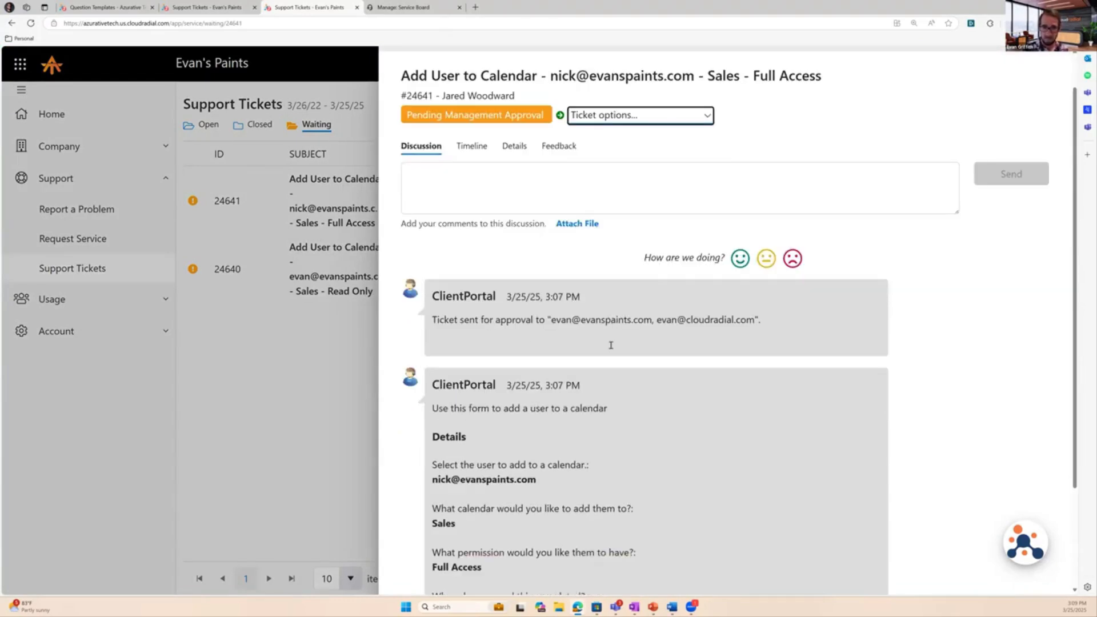
pyautogui.scroll(-3, 610, 345)
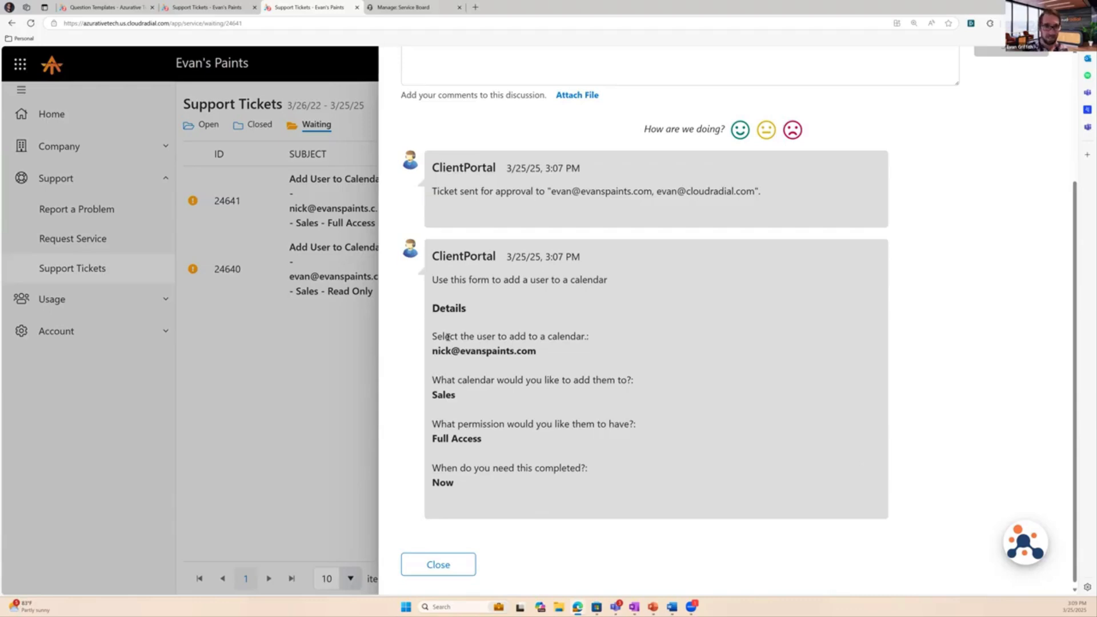
pyautogui.scroll(4, 589, 91)
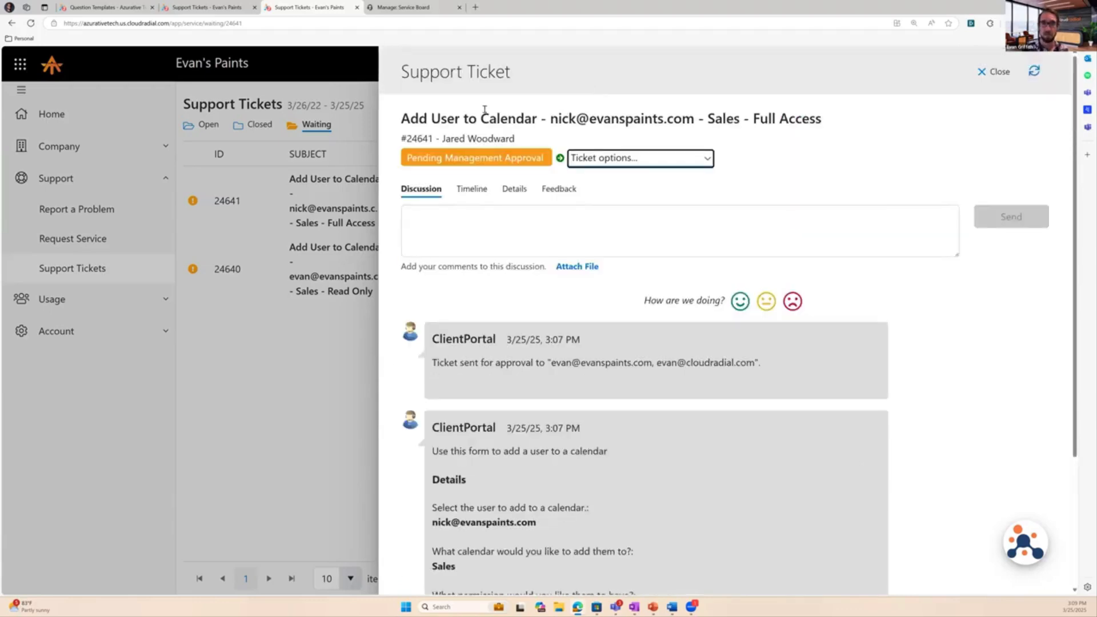
pyautogui.moveTo(481, 118); pyautogui.dragTo(836, 126)
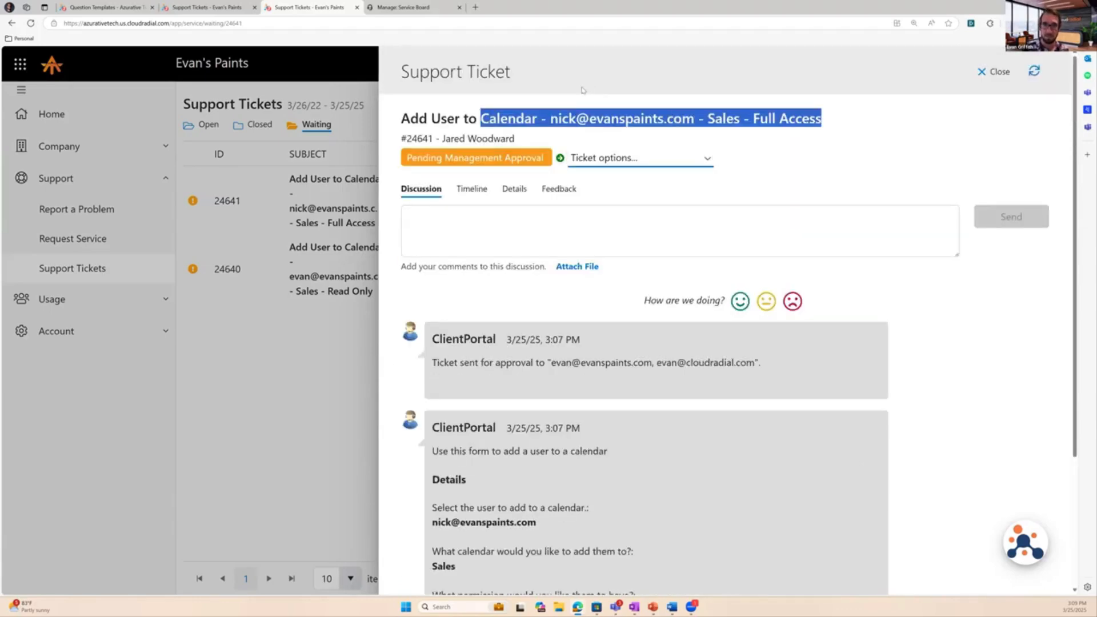
pyautogui.click(853, 107)
# - Approve the Sales Full Access calendar ticket, confirm the approval and check its status among the open tickets
pyautogui.click(634, 160)
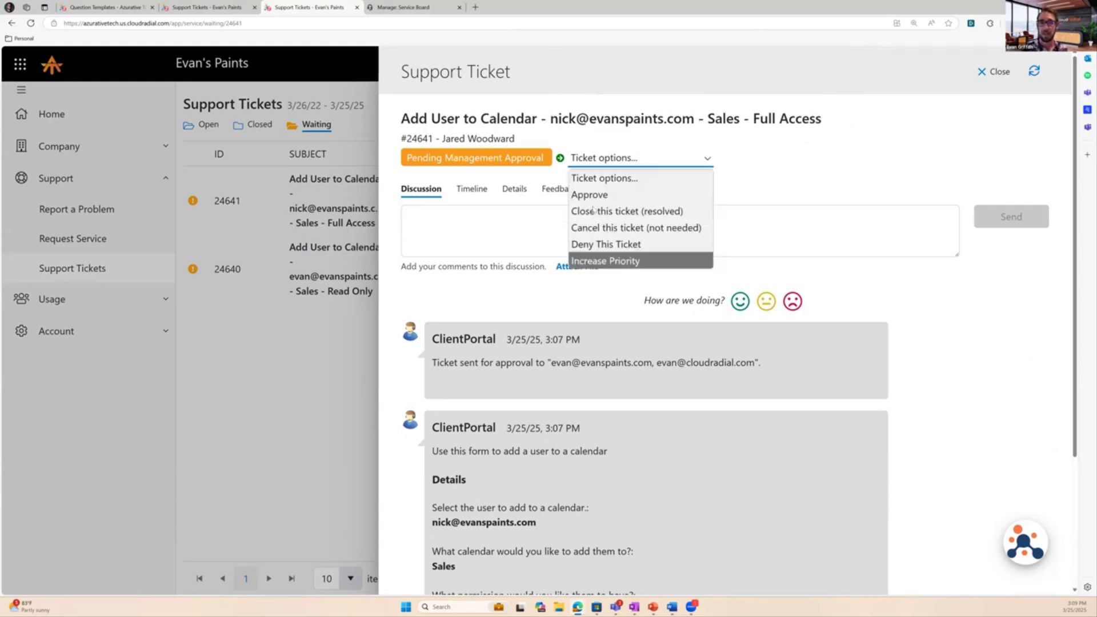
pyautogui.click(590, 195)
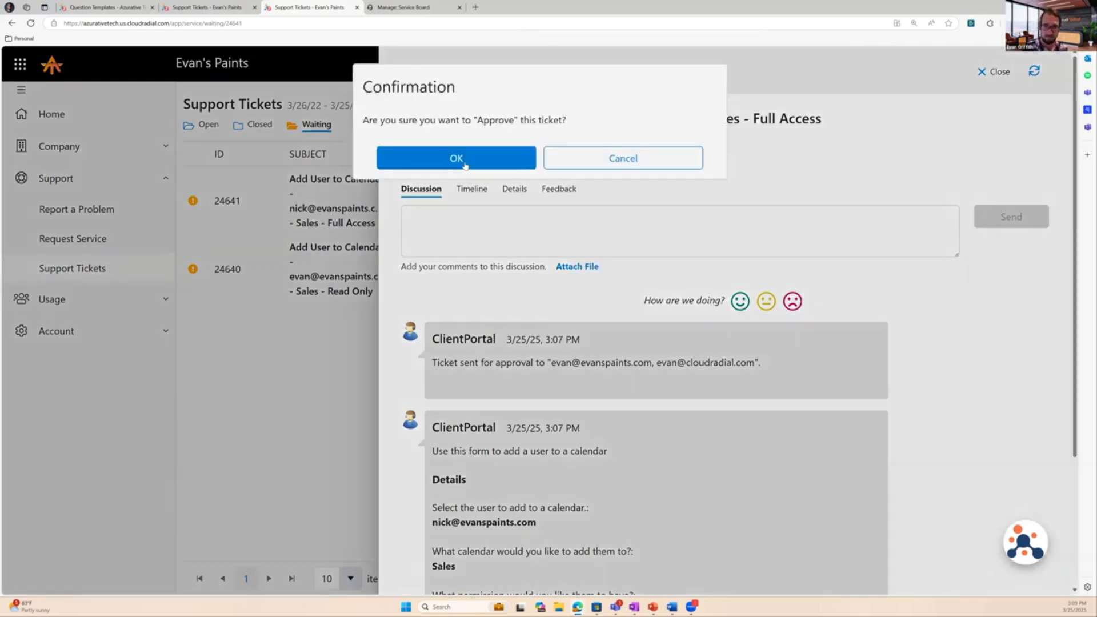
pyautogui.click(492, 157)
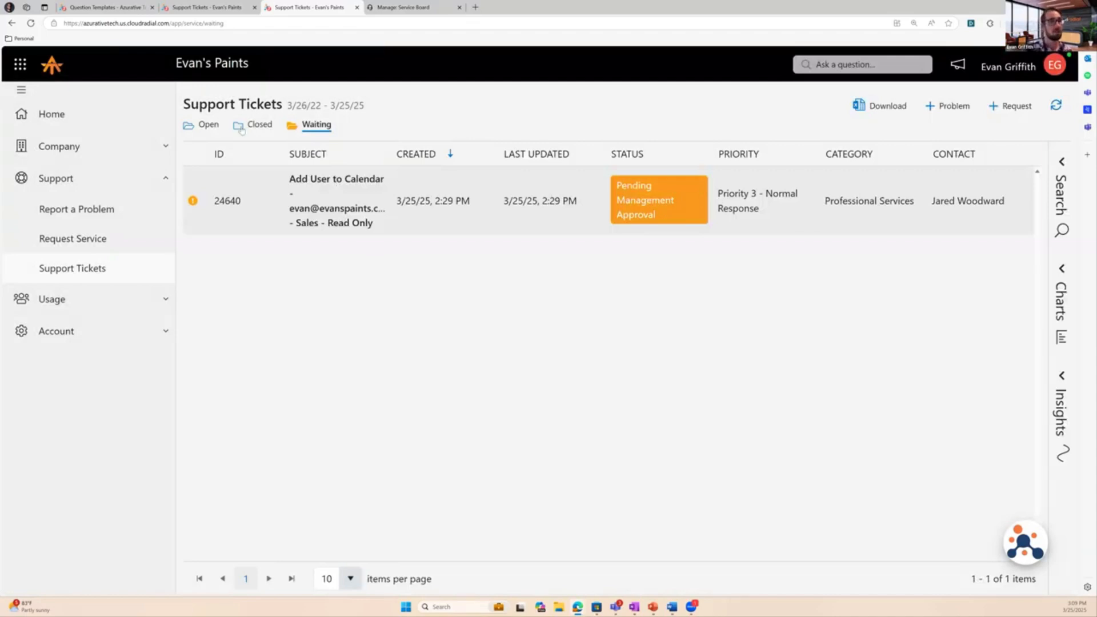
pyautogui.click(209, 126)
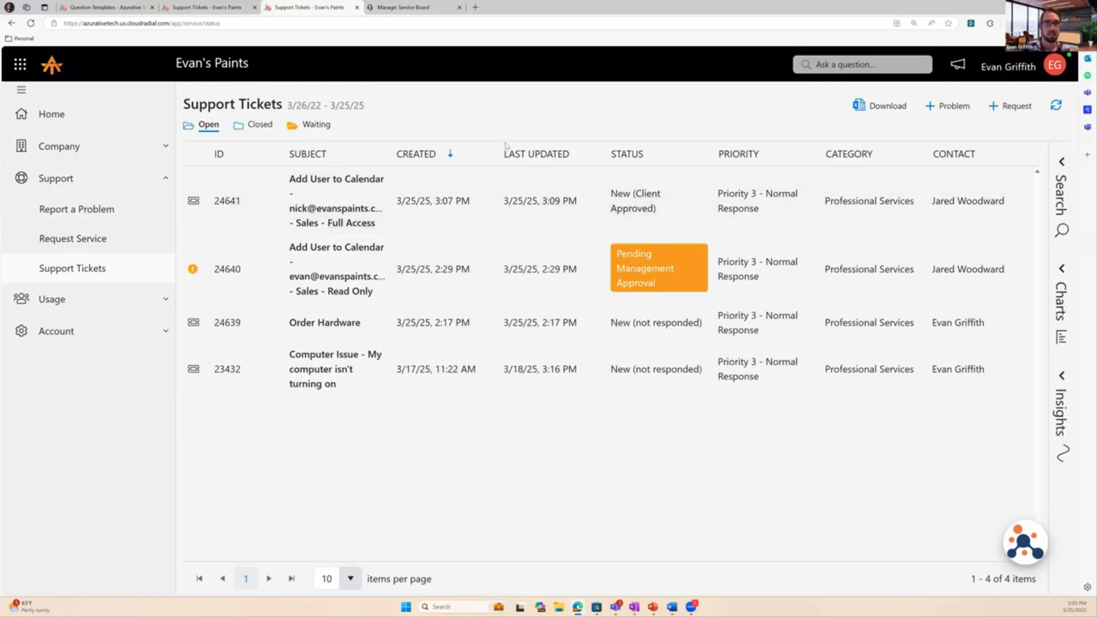
# - Switch to the ConnectWise Manage service board, refresh the ticket list and open the Add User to Calendar ticket for Sales with Full Access
pyautogui.click(450, 17)
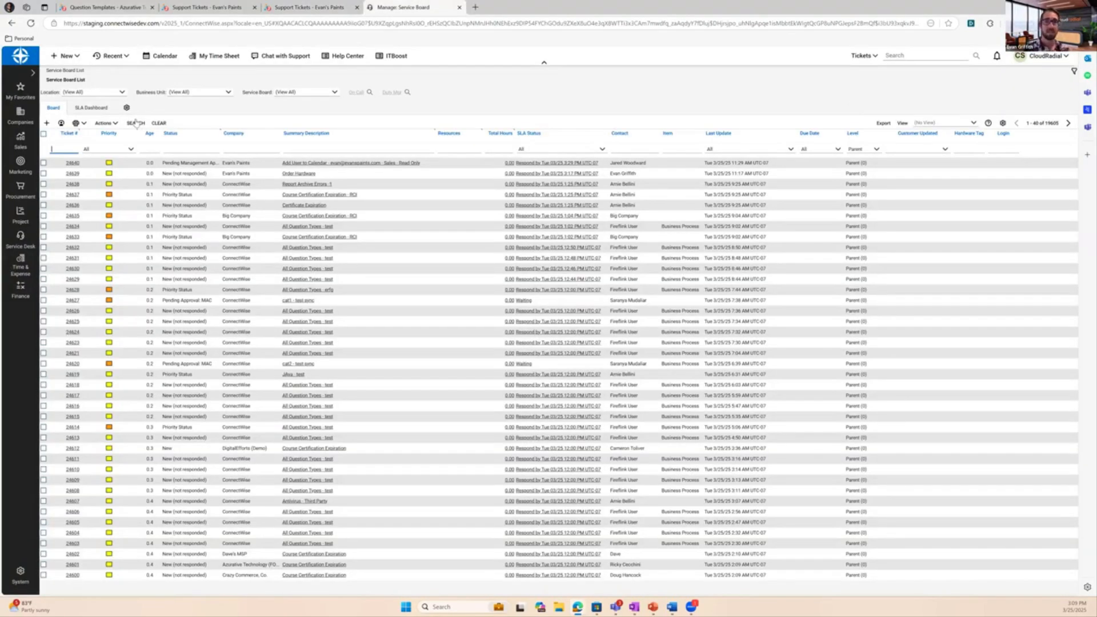
pyautogui.click(136, 122)
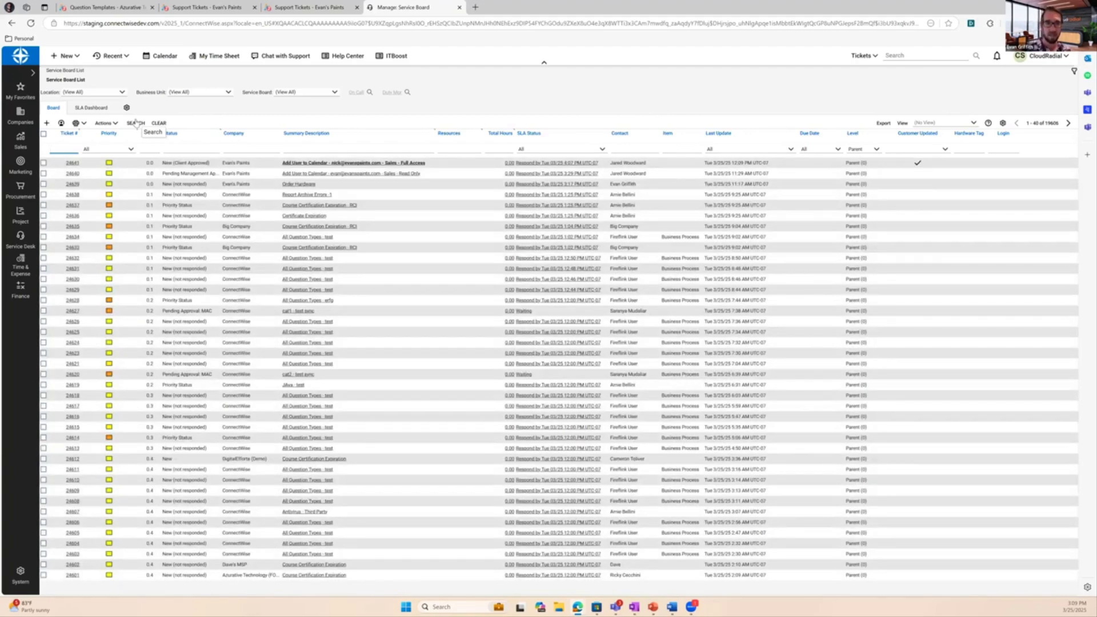
pyautogui.click(334, 164)
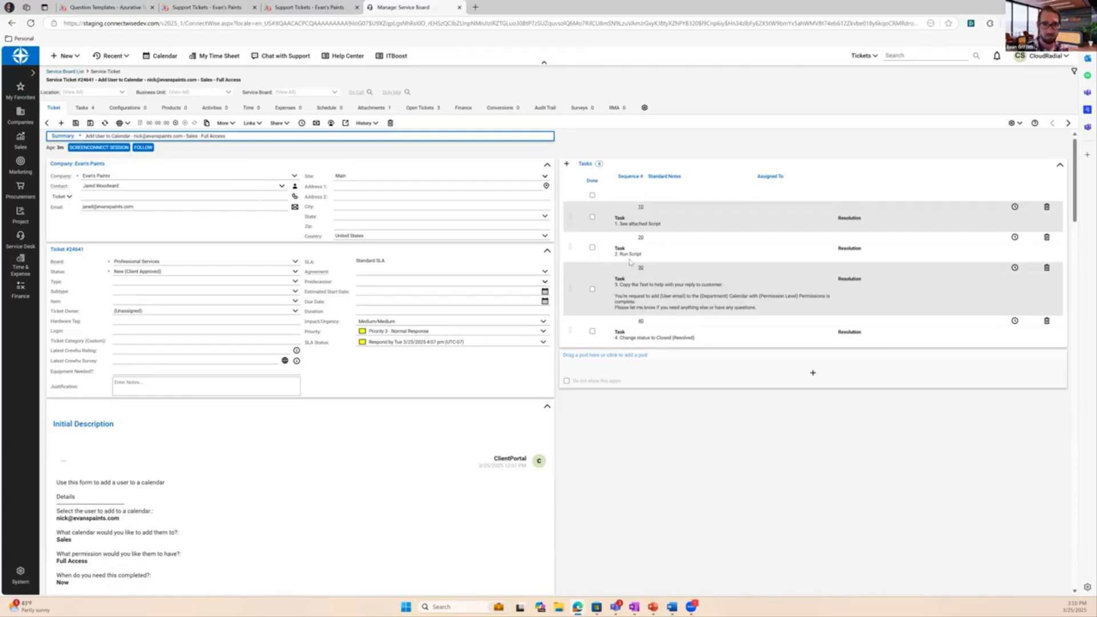
# - Mark the "See attached Script" task as done and download the ticket's Script.ps1 attachment
pyautogui.moveTo(618, 223); pyautogui.dragTo(692, 234)
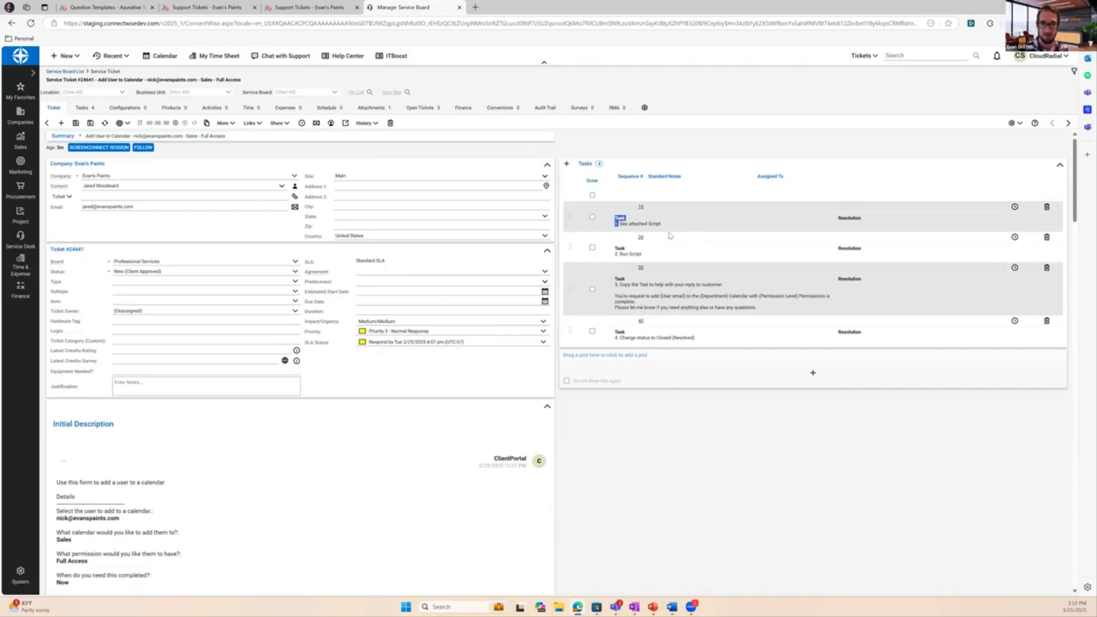
pyautogui.click(592, 217)
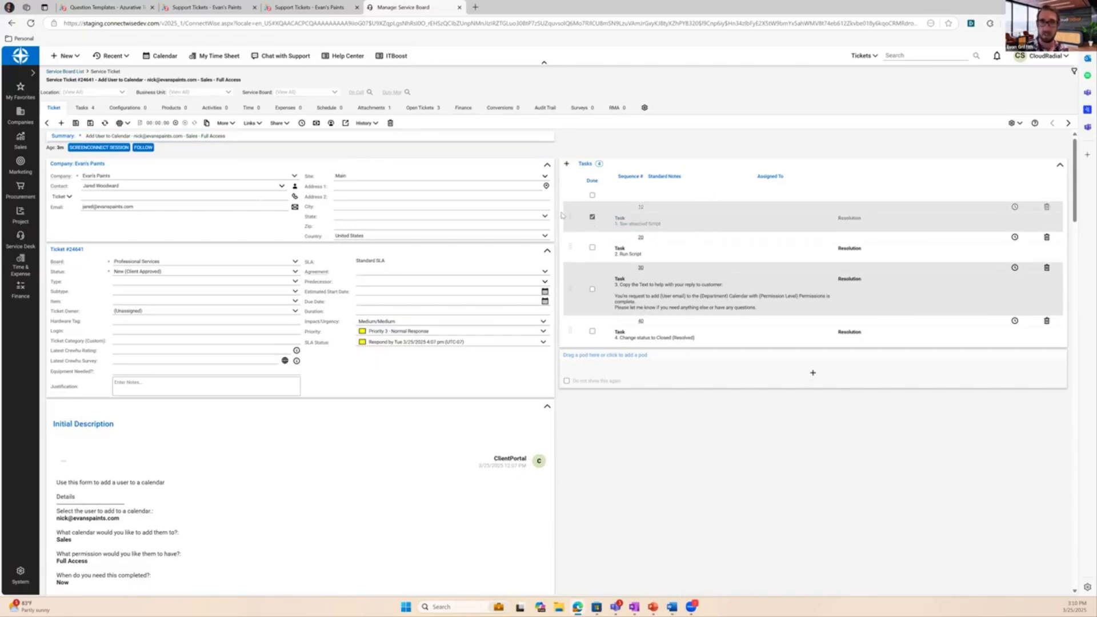
pyautogui.click(371, 108)
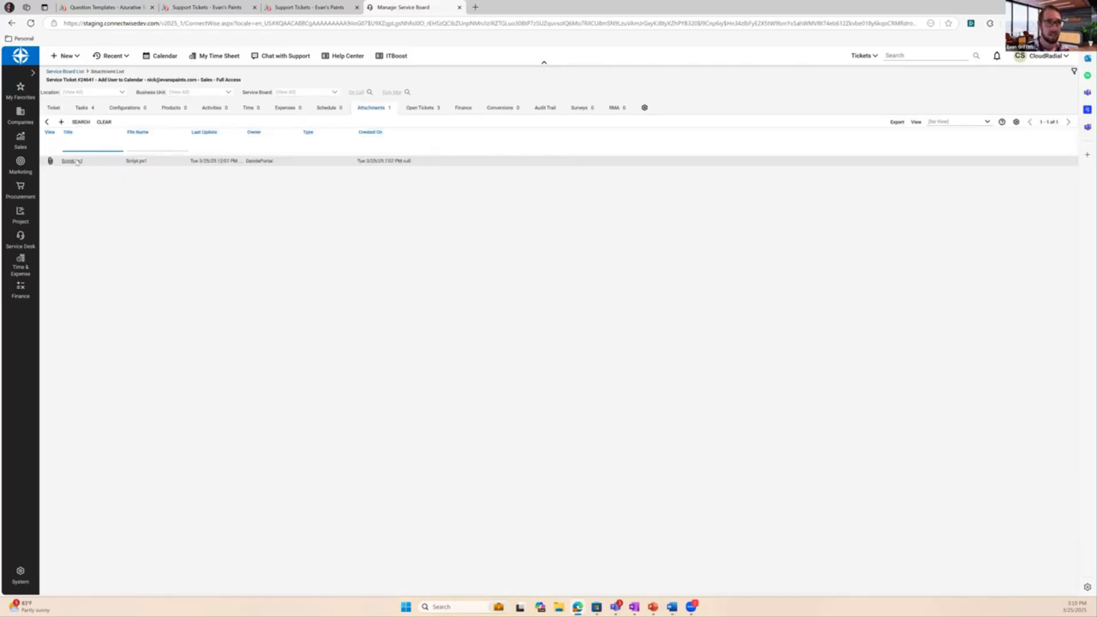
pyautogui.click(78, 161)
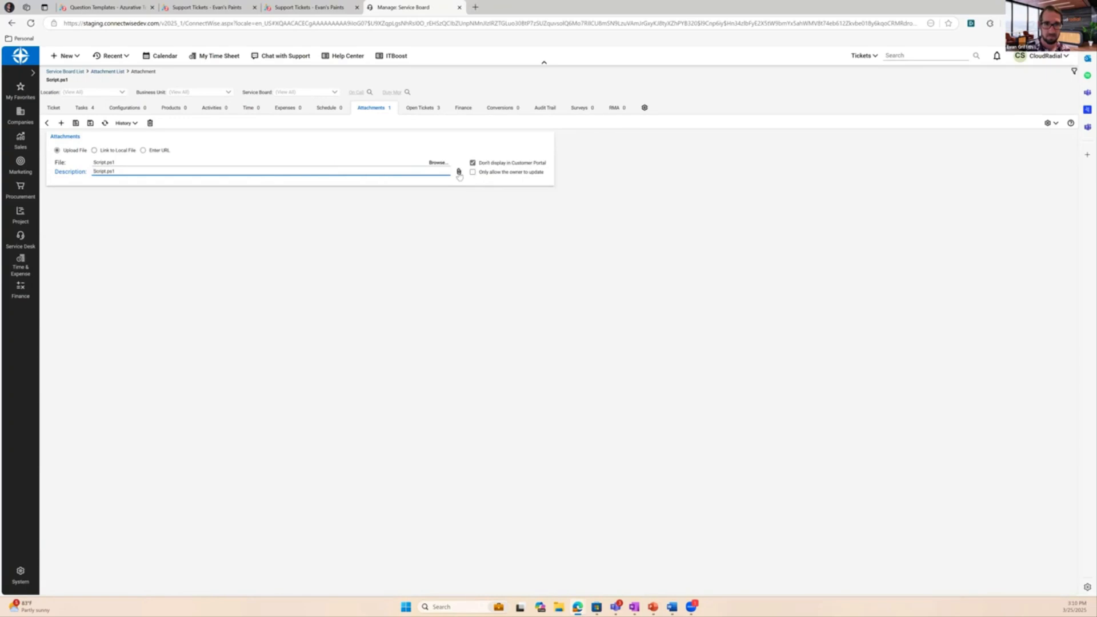
pyautogui.click(457, 175)
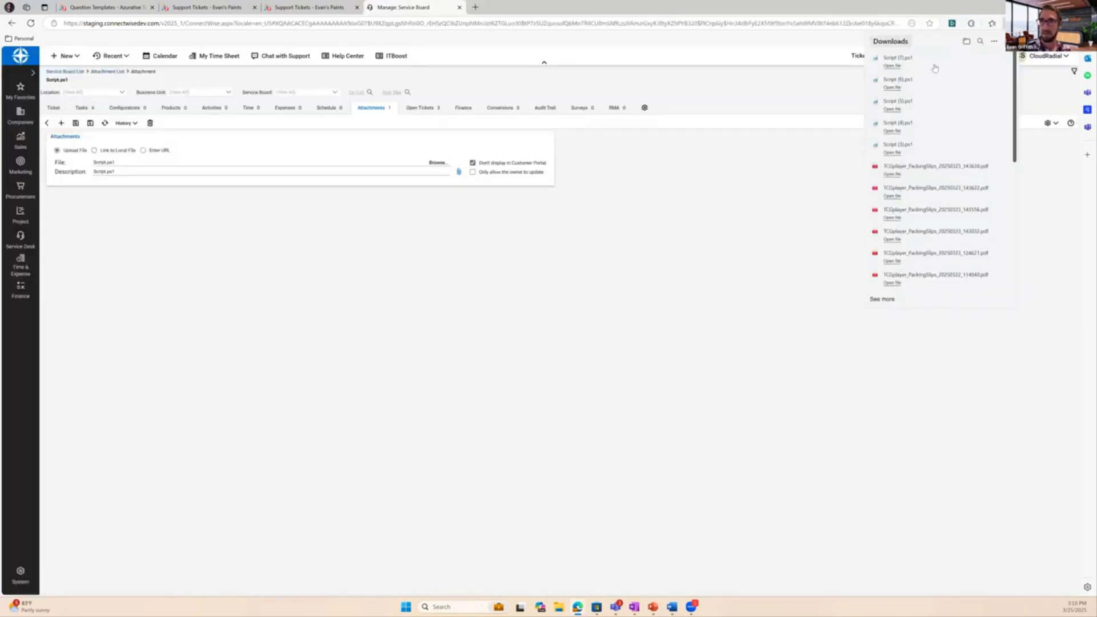
# - Open the downloaded PowerShell script despite the security warning, review its Add-MailboxFolderPermission command and close it
pyautogui.click(935, 68)
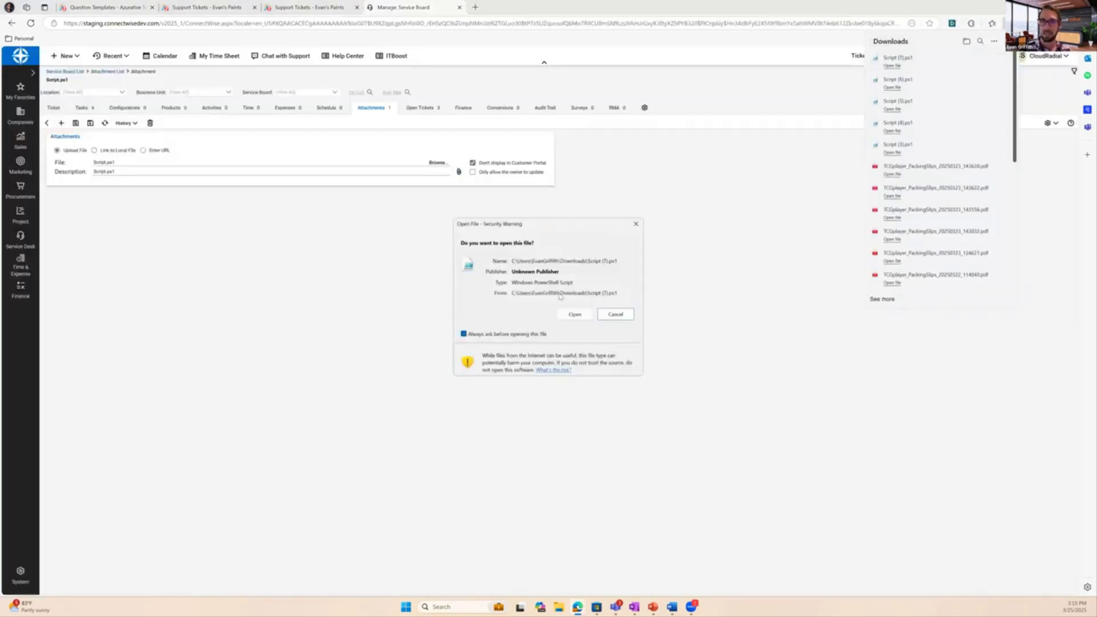
pyautogui.click(580, 316)
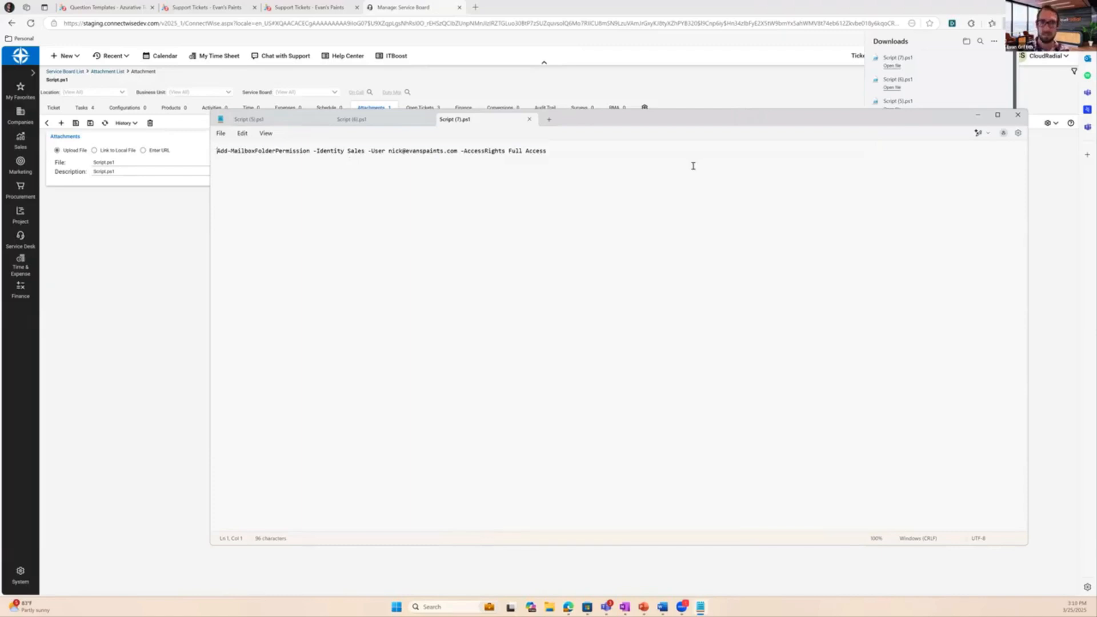
pyautogui.hotkey('ctrl', 'a')
pyautogui.click(525, 175)
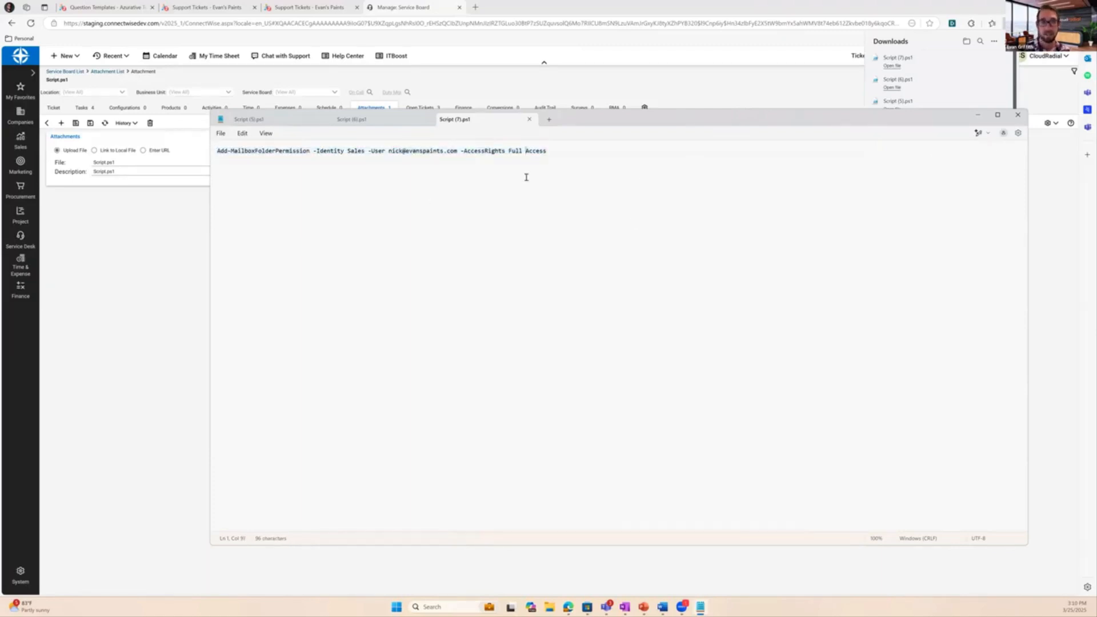
pyautogui.click(1017, 115)
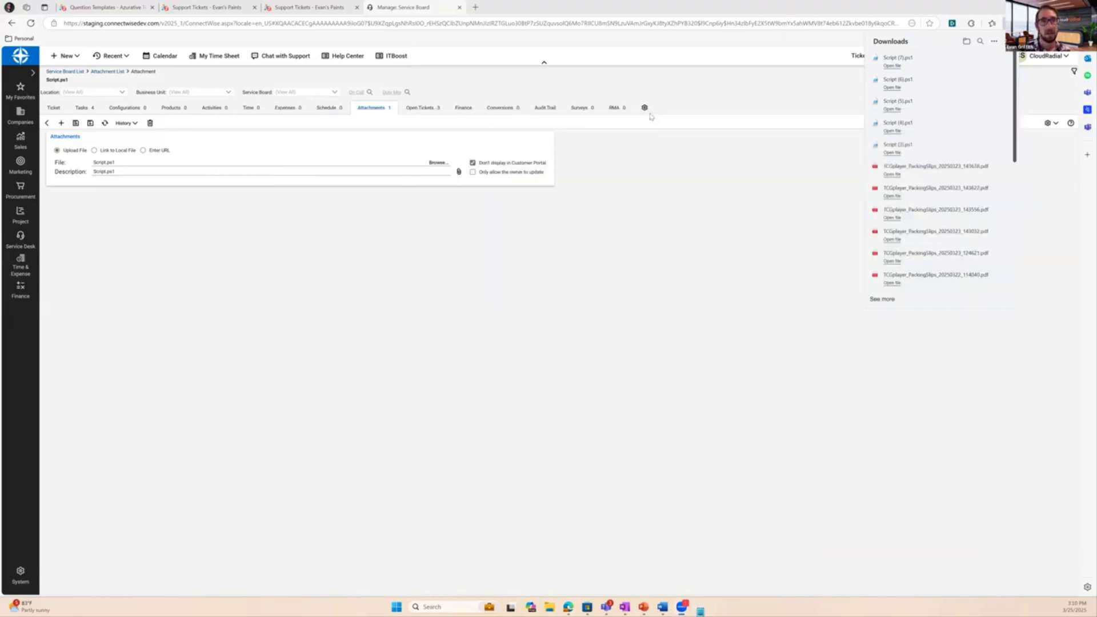
# - In the ticket's tasks, mark "Run Script" as done and copy the customer reply text from the third task
pyautogui.click(85, 109)
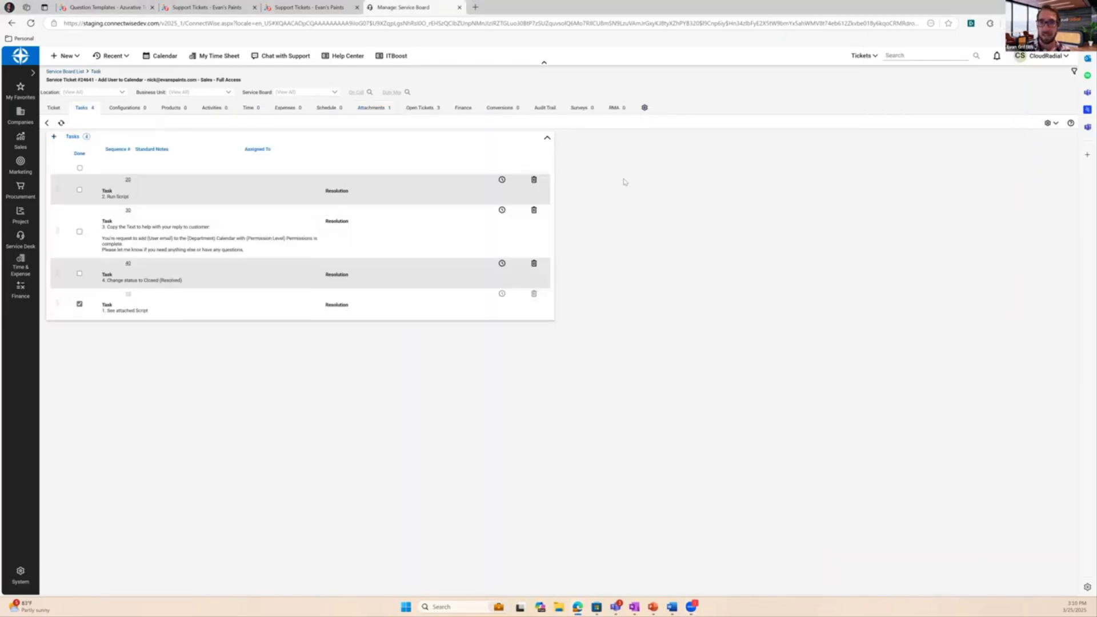
pyautogui.moveTo(103, 238); pyautogui.dragTo(263, 252)
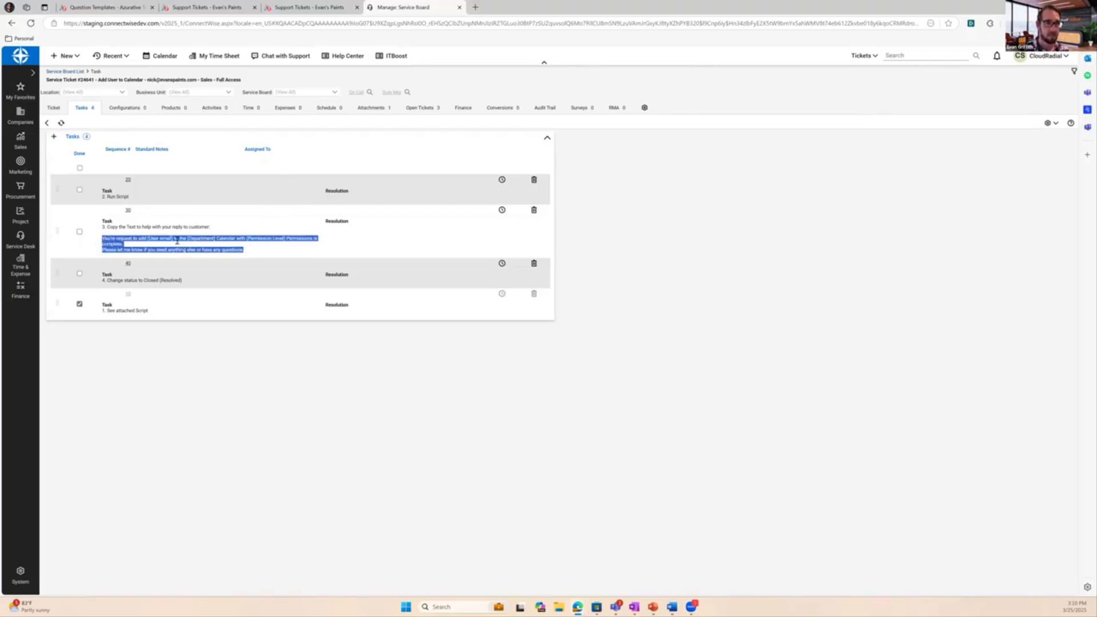
pyautogui.click(80, 189)
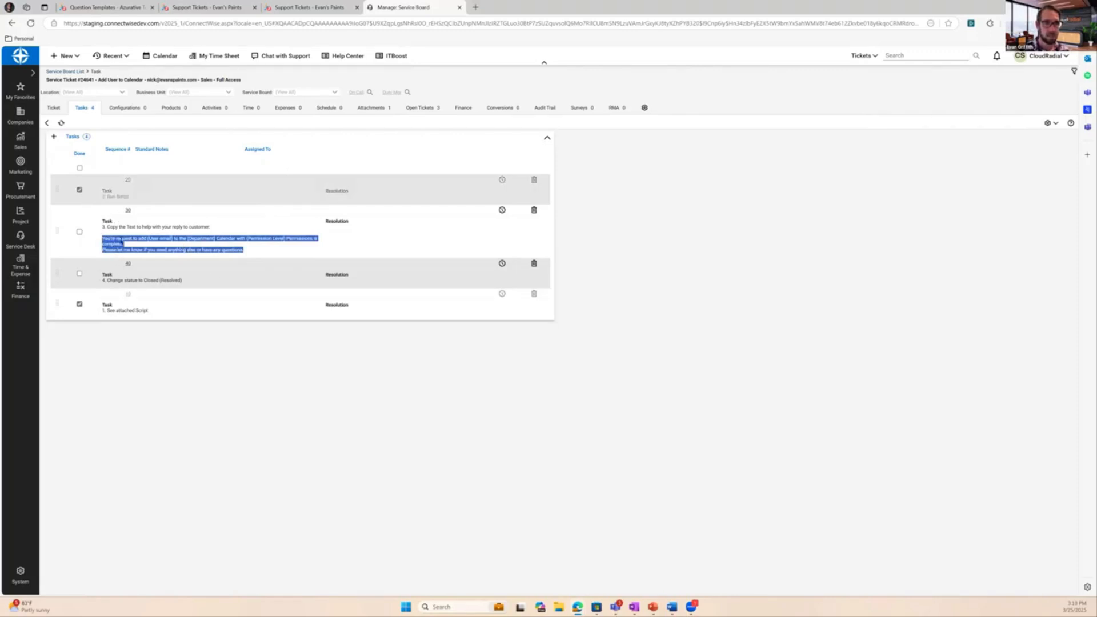
pyautogui.rightClick(150, 246)
# - Add the copied completion reply to the ticket as a new Discussion note and save it
pyautogui.click(55, 114)
pyautogui.click(53, 108)
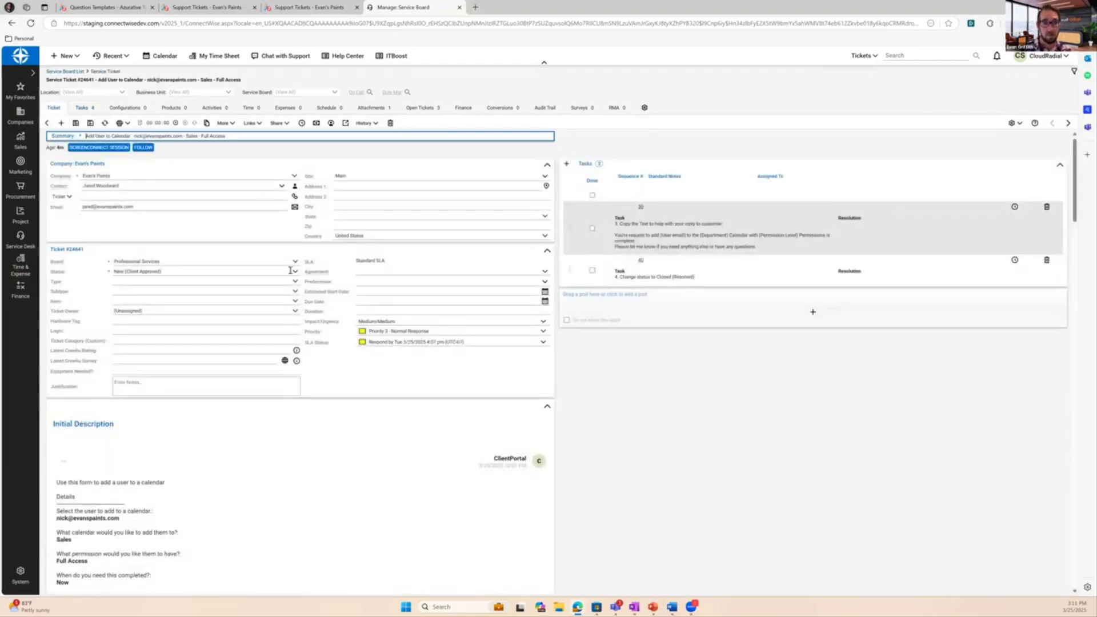
pyautogui.scroll(-4, 85, 482)
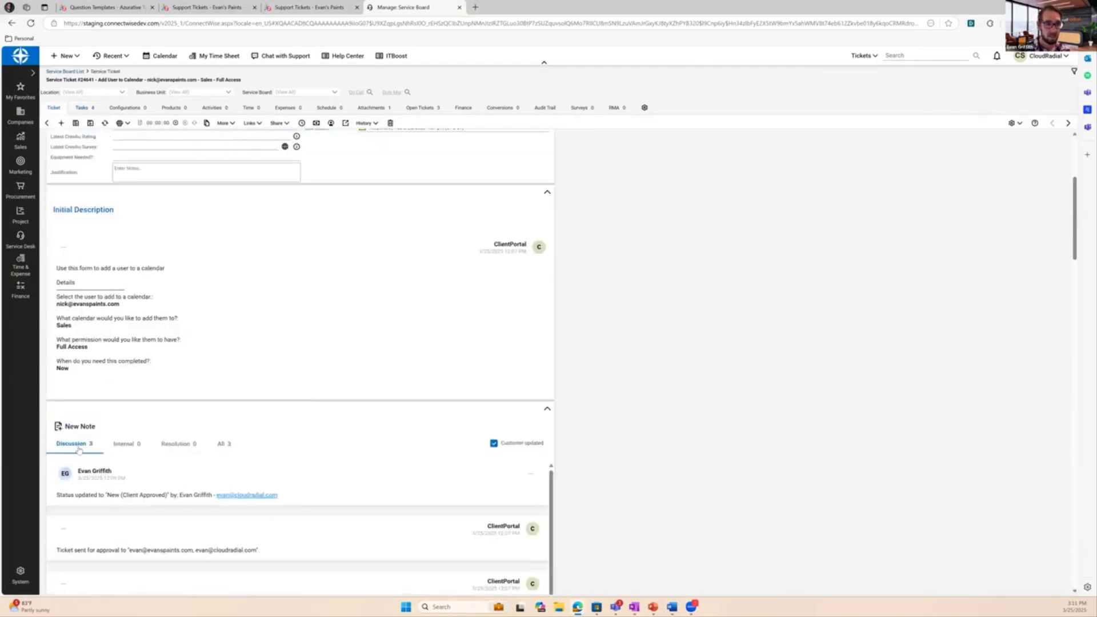
pyautogui.click(74, 427)
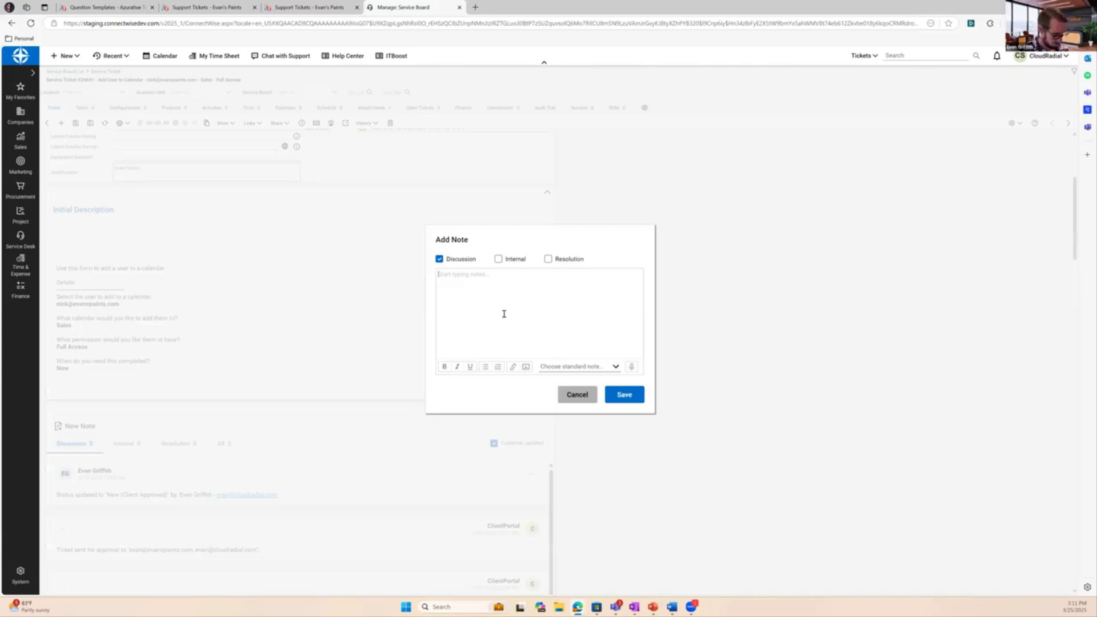
pyautogui.write("You're request to add (User email) to the (Department) Calendar with (Permission Level) Permissions is complete. Please let me know if you need anything else or have any questions")
pyautogui.moveTo(494, 275); pyautogui.dragTo(583, 272)
pyautogui.click(576, 278)
pyautogui.click(588, 355)
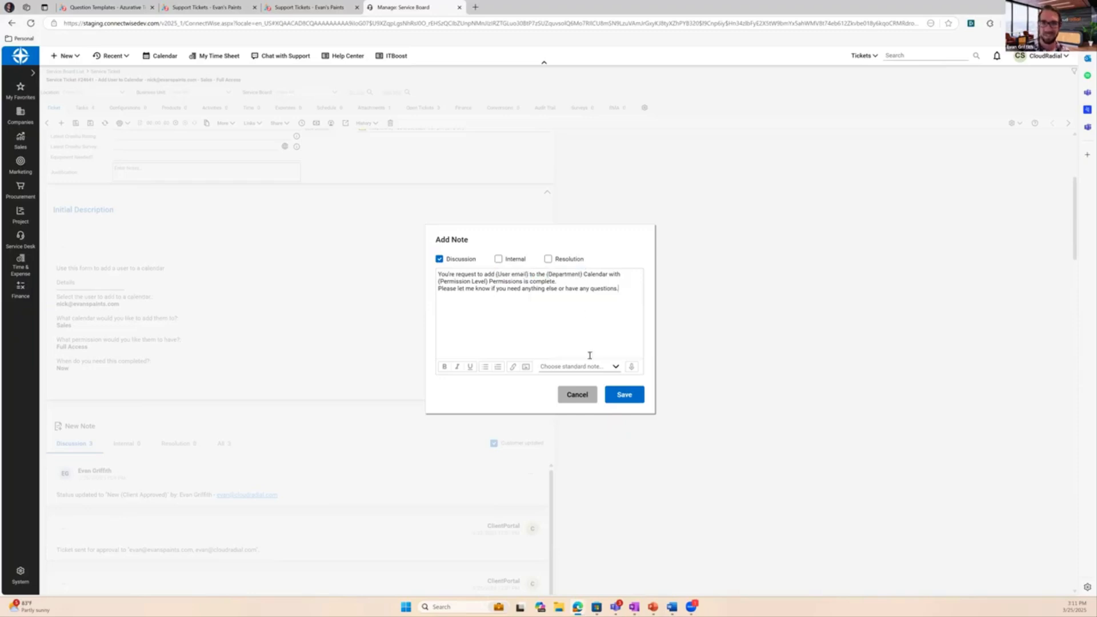
pyautogui.click(628, 391)
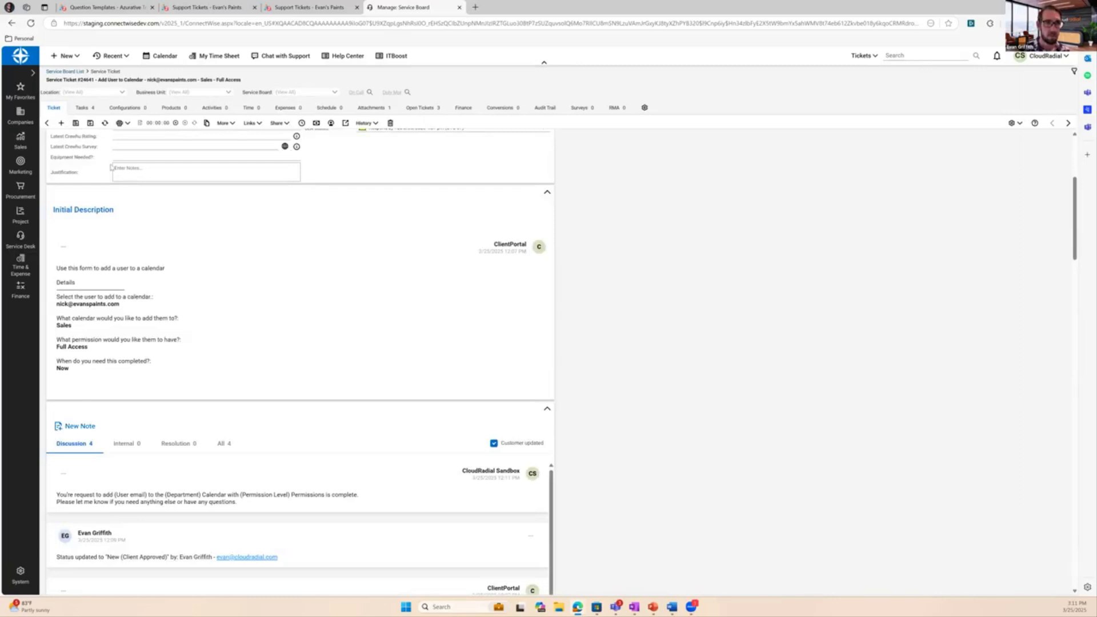
# - Set the Add User to Calendar ticket's status to Closed (resolved), then save and close the ticket
pyautogui.scroll(1, 141, 246)
pyautogui.scroll(4, 141, 246)
pyautogui.click(289, 272)
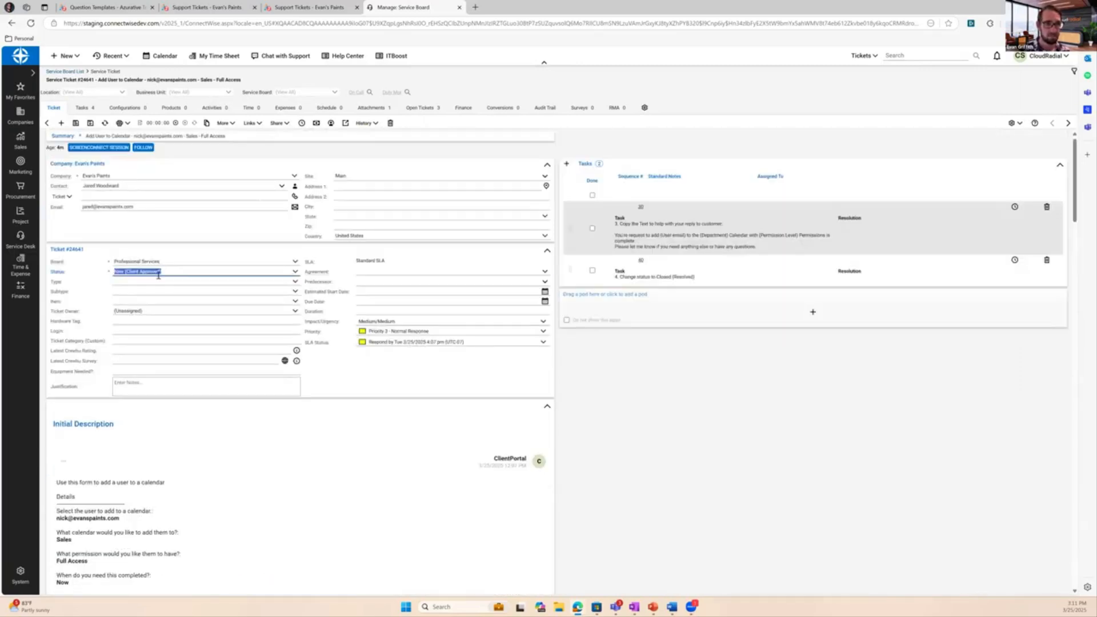
pyautogui.scroll(-6, 149, 400)
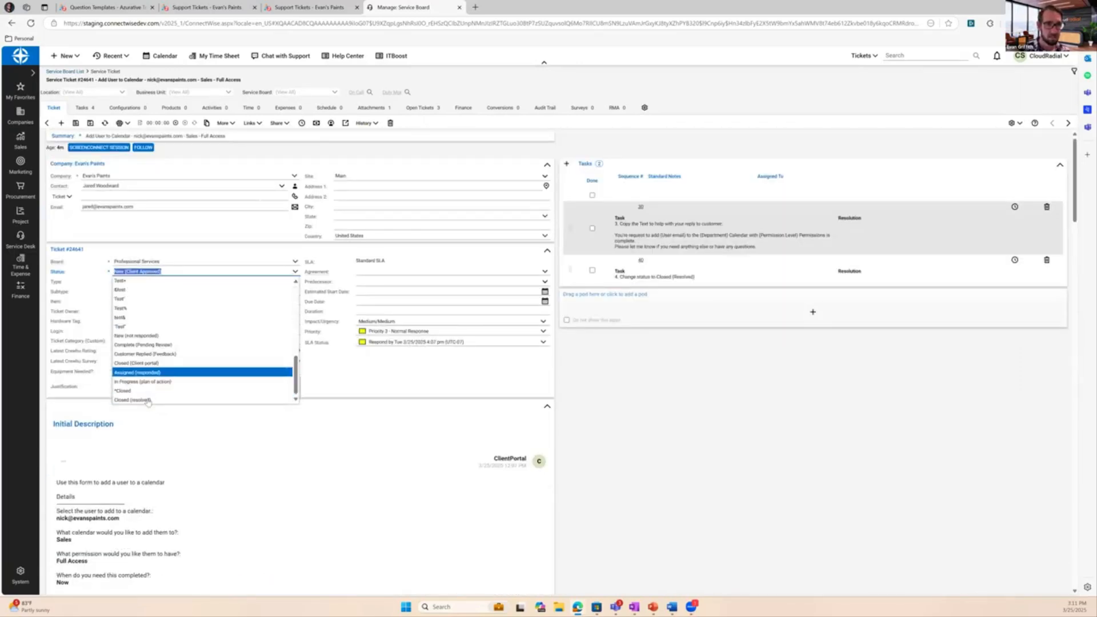
pyautogui.click(150, 401)
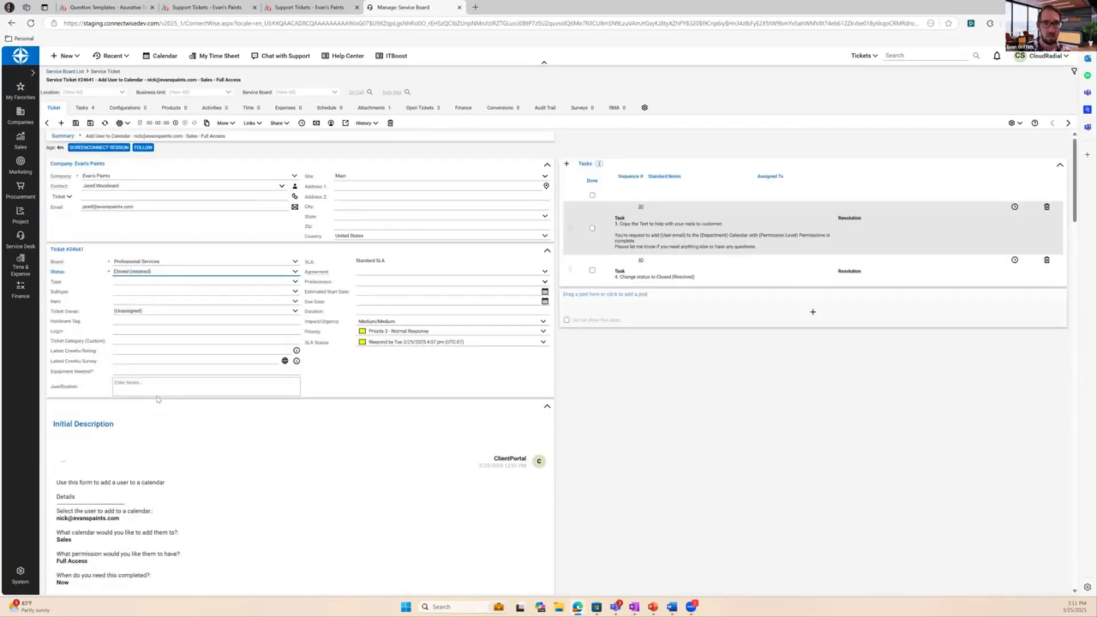
pyautogui.click(92, 123)
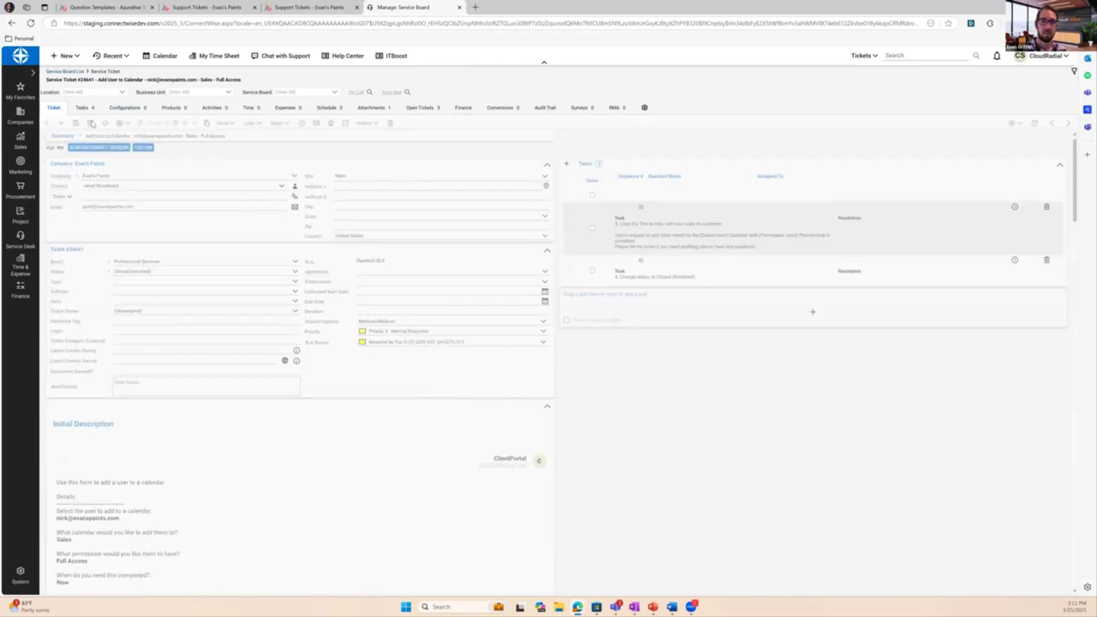
pyautogui.click(438, 353)
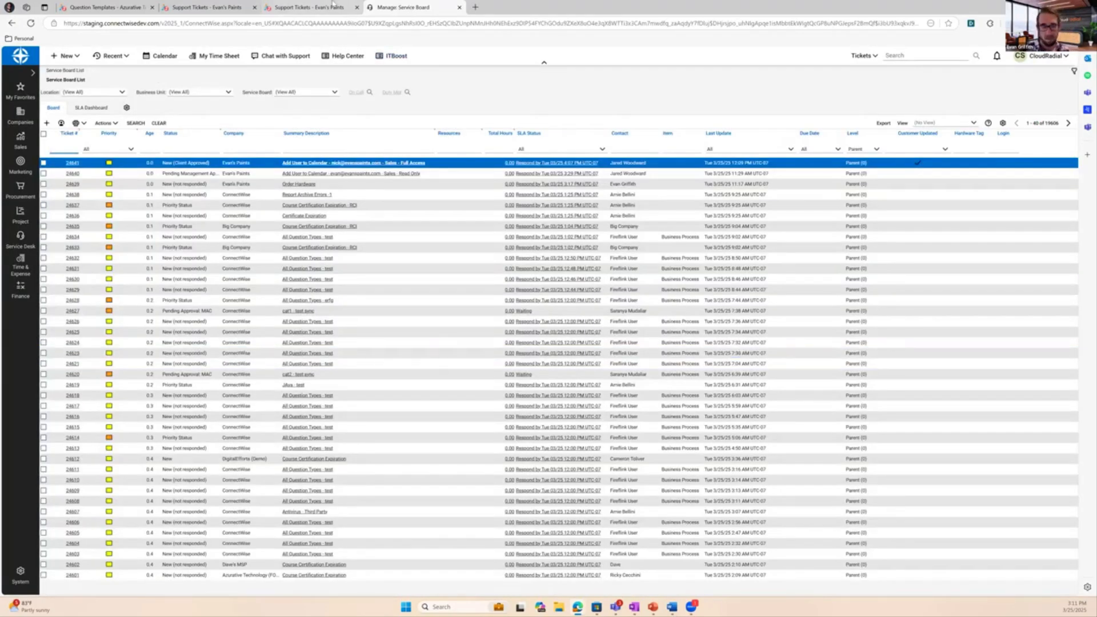
# - Switch to the requester's client portal and reload Support Tickets to check the open tickets
pyautogui.moveTo(329, 4)
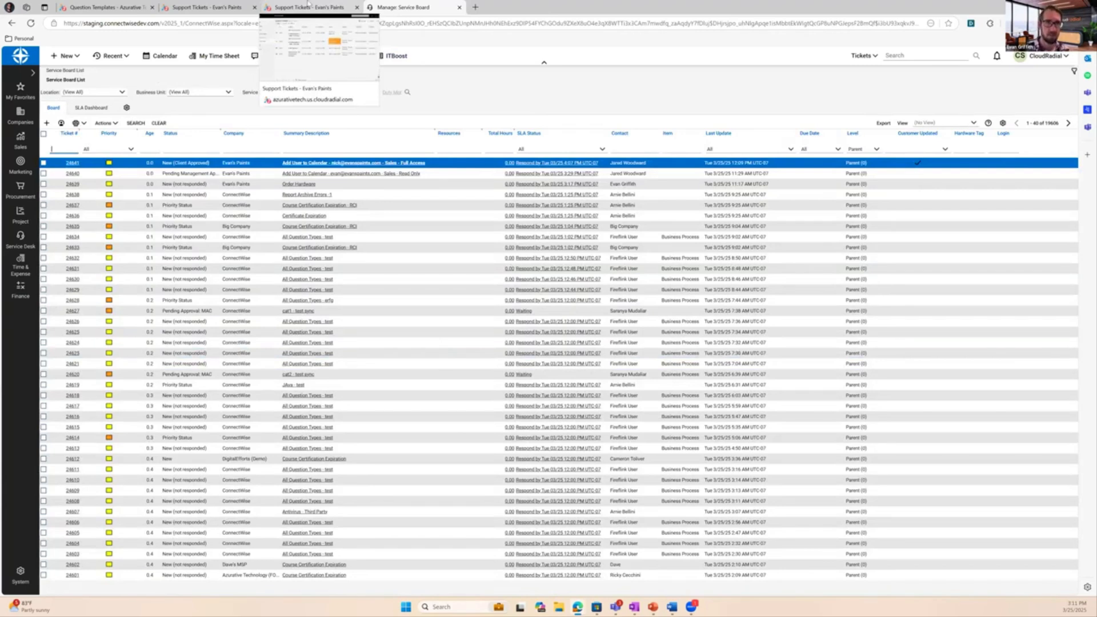
pyautogui.click(218, 5)
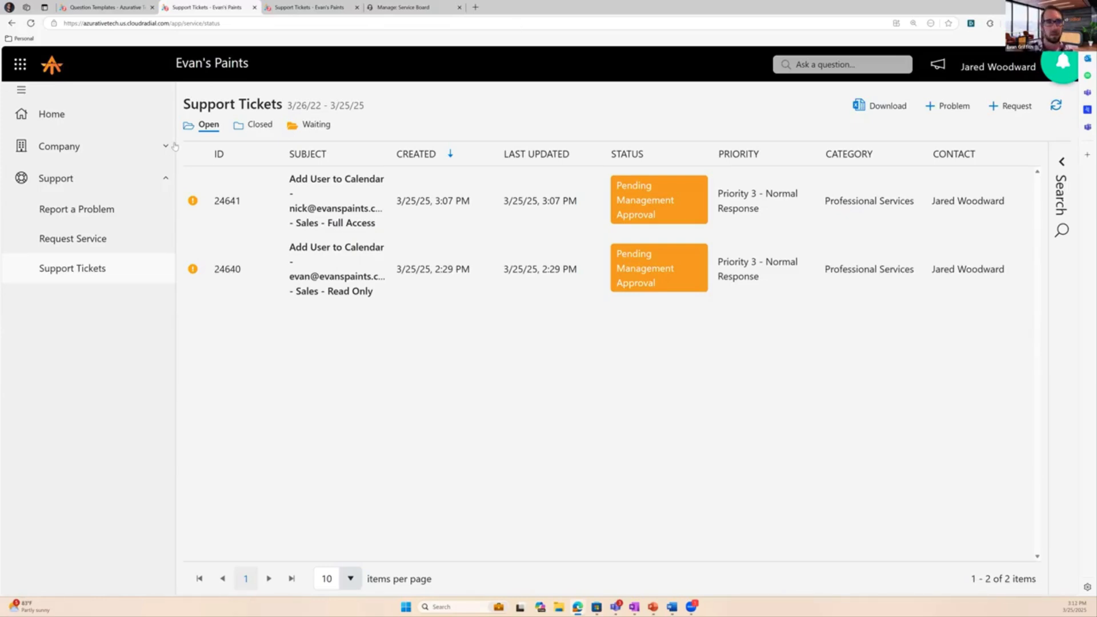
pyautogui.click(106, 240)
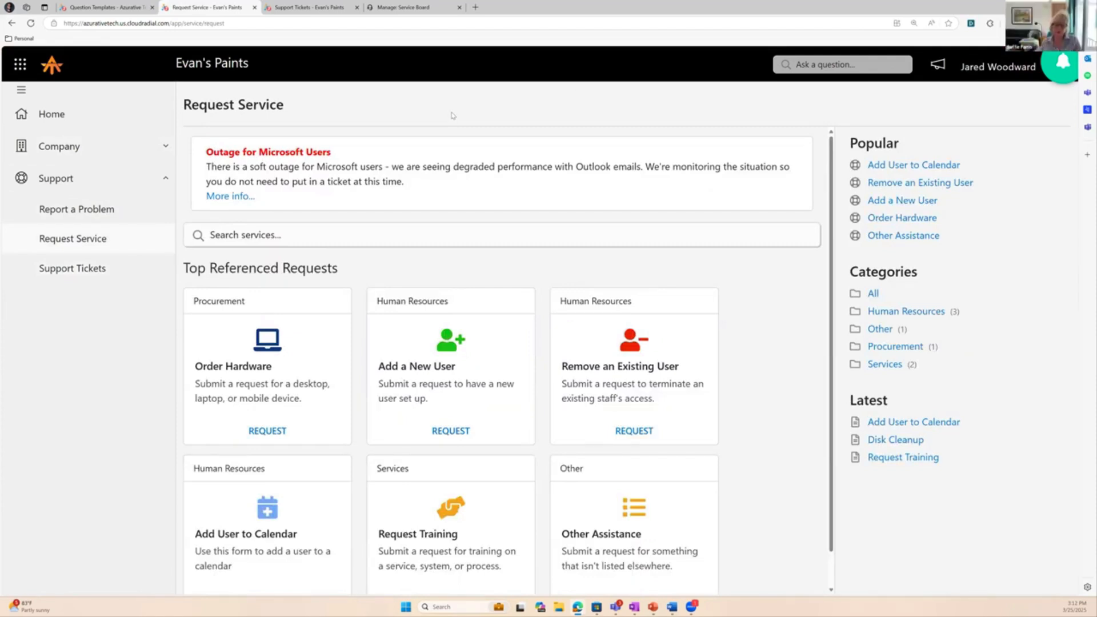
pyautogui.click(112, 269)
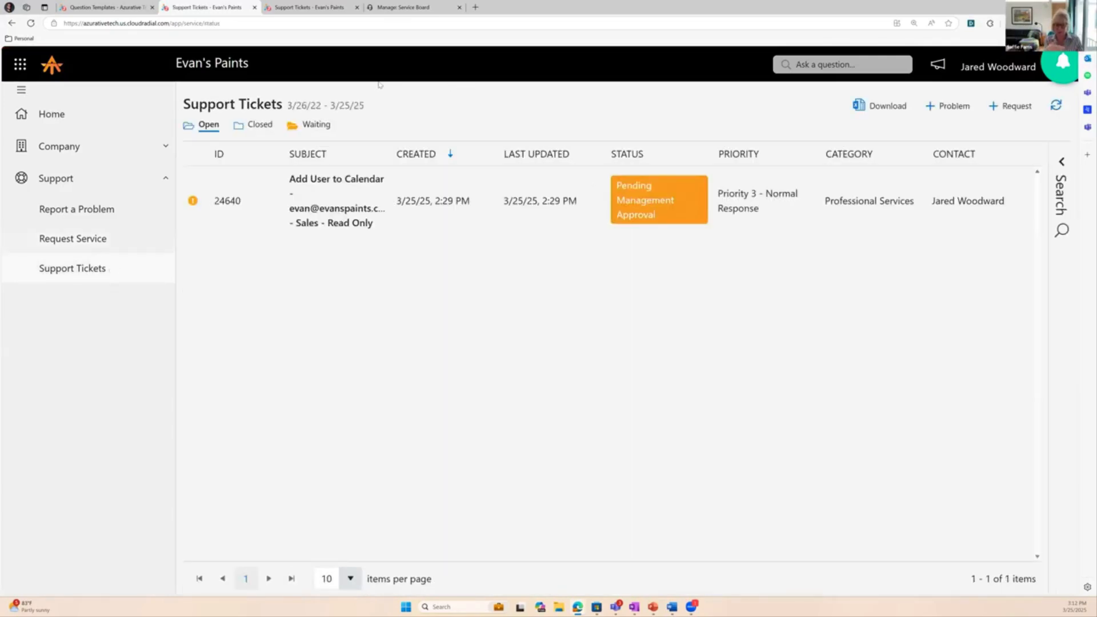
pyautogui.click(262, 125)
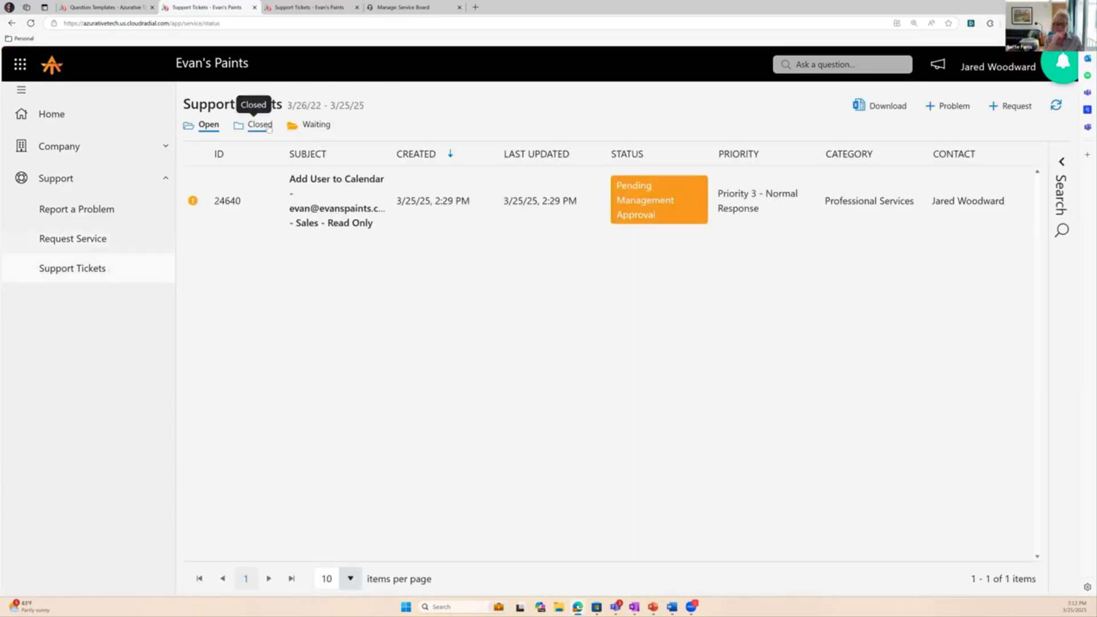
pyautogui.click(207, 124)
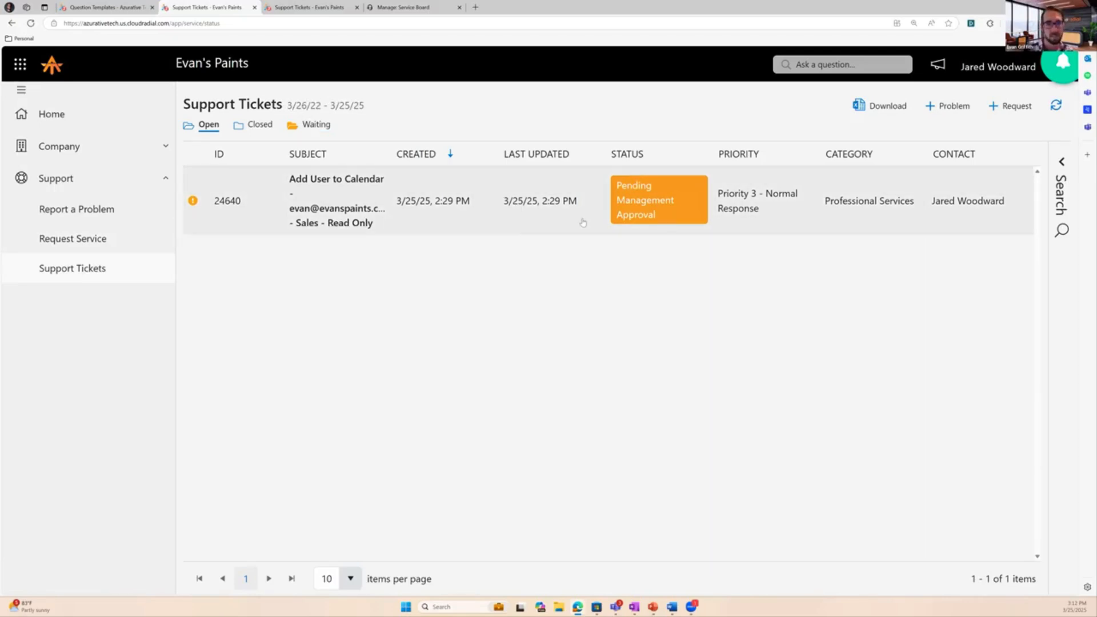
# - Look up the Sales - Full Access request among the closed tickets, open and close its details, and view the Waiting tickets
pyautogui.click(255, 122)
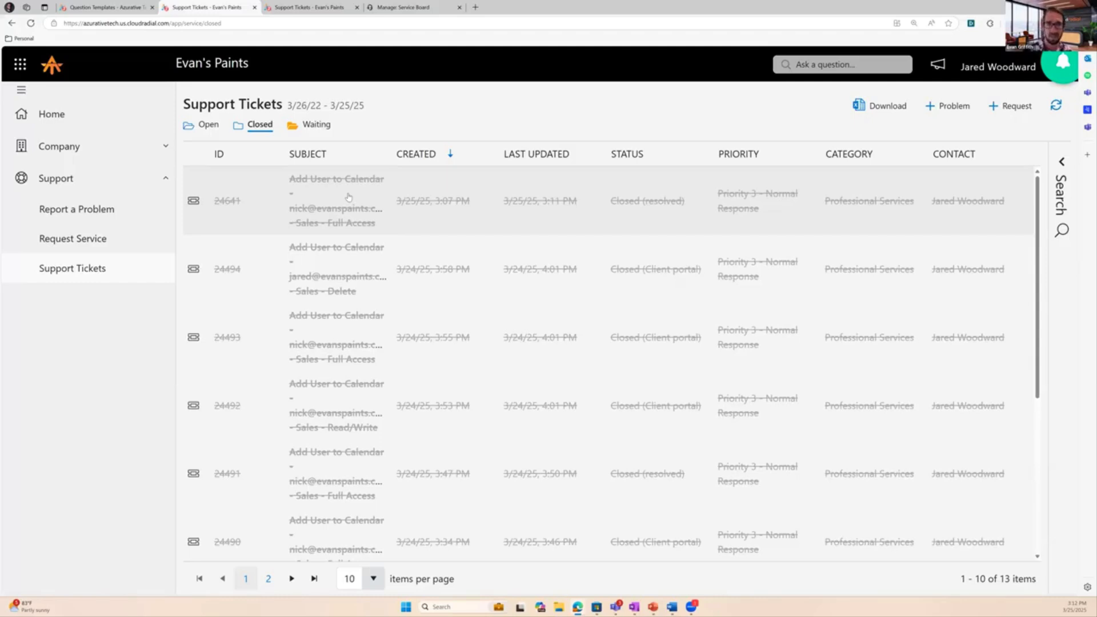
pyautogui.click(396, 196)
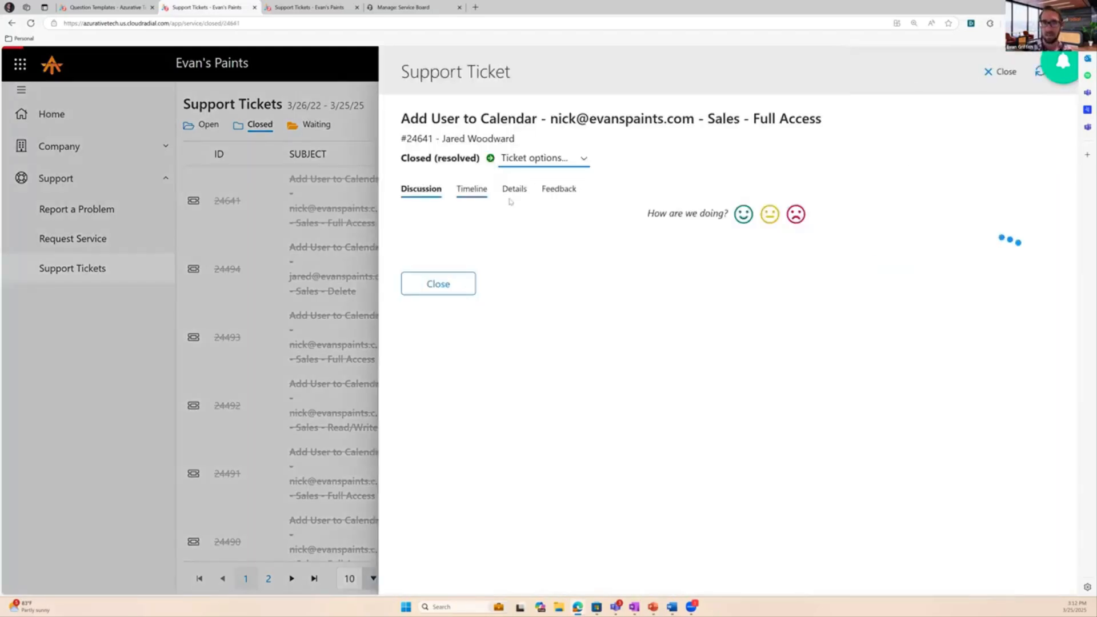
pyautogui.click(995, 71)
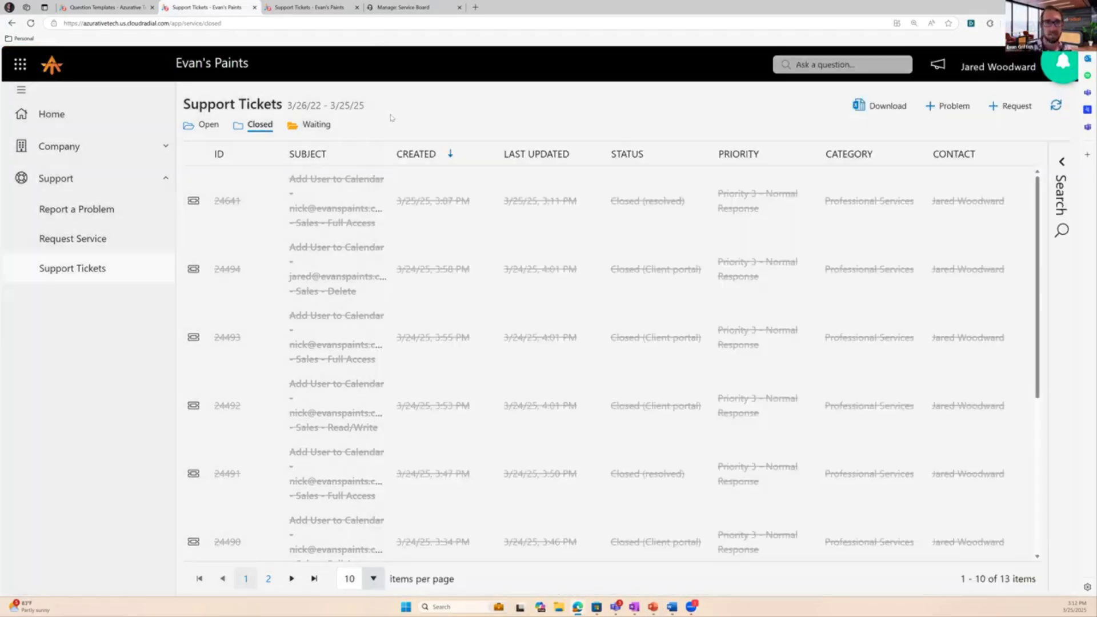
pyautogui.click(316, 124)
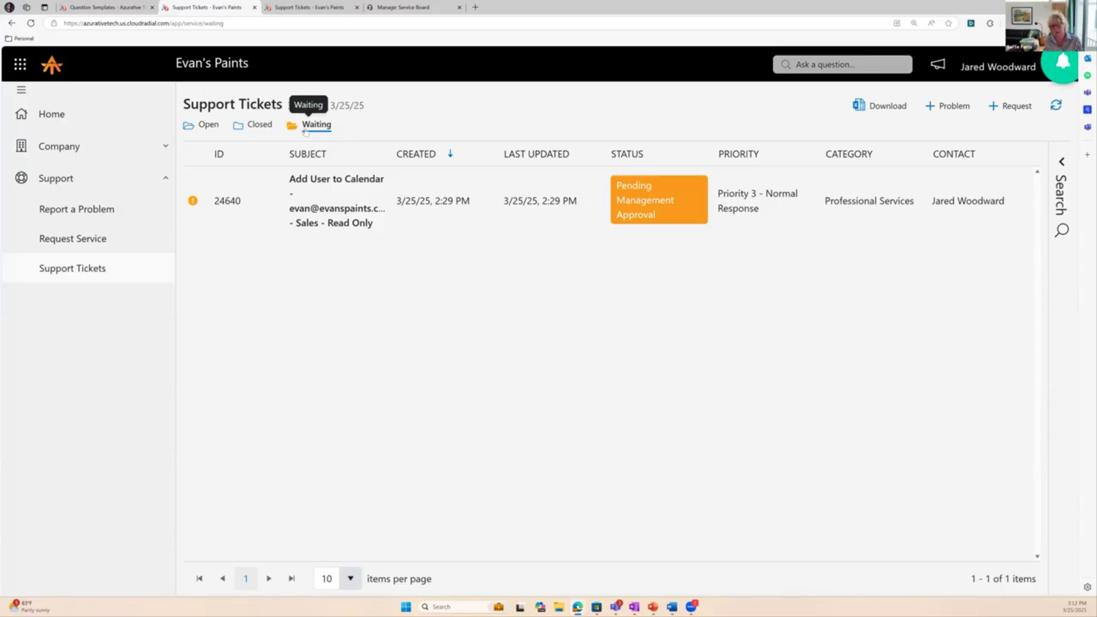
# - In the approver's portal, open the Sales - Full Access calendar ticket, review its whole discussion history and close it
pyautogui.click(308, 7)
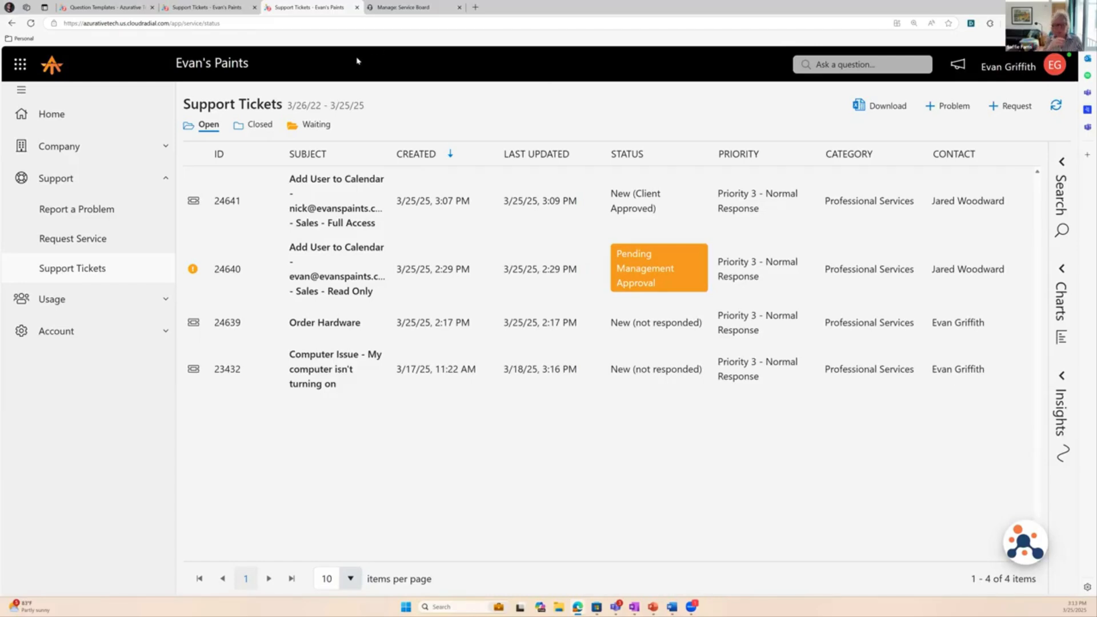
pyautogui.click(217, 4)
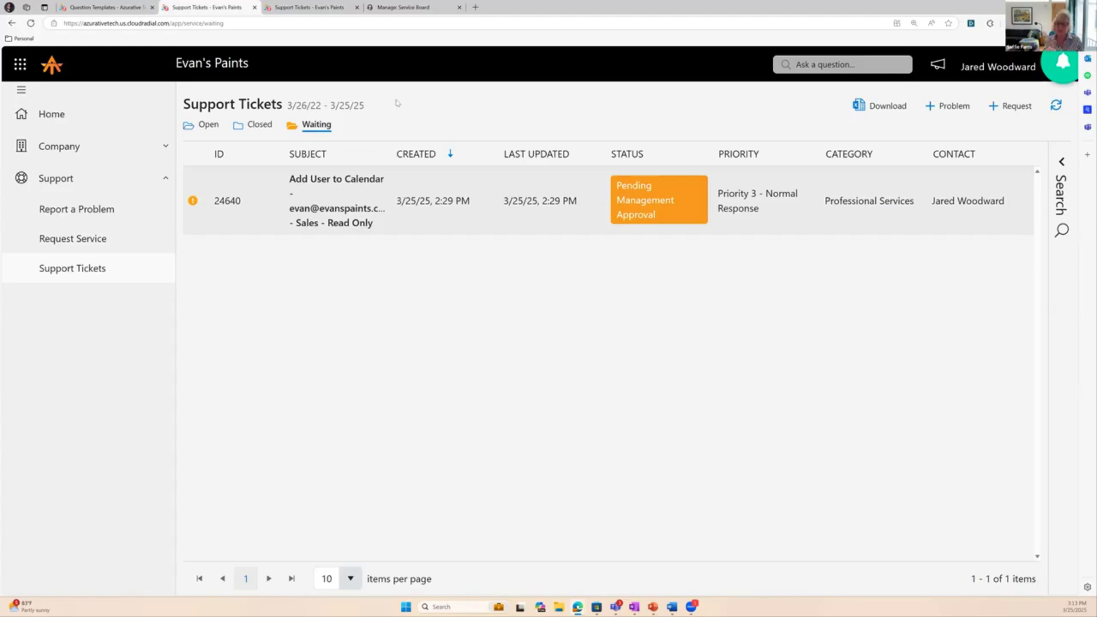
pyautogui.hotkey('ctrl', 'Tab')
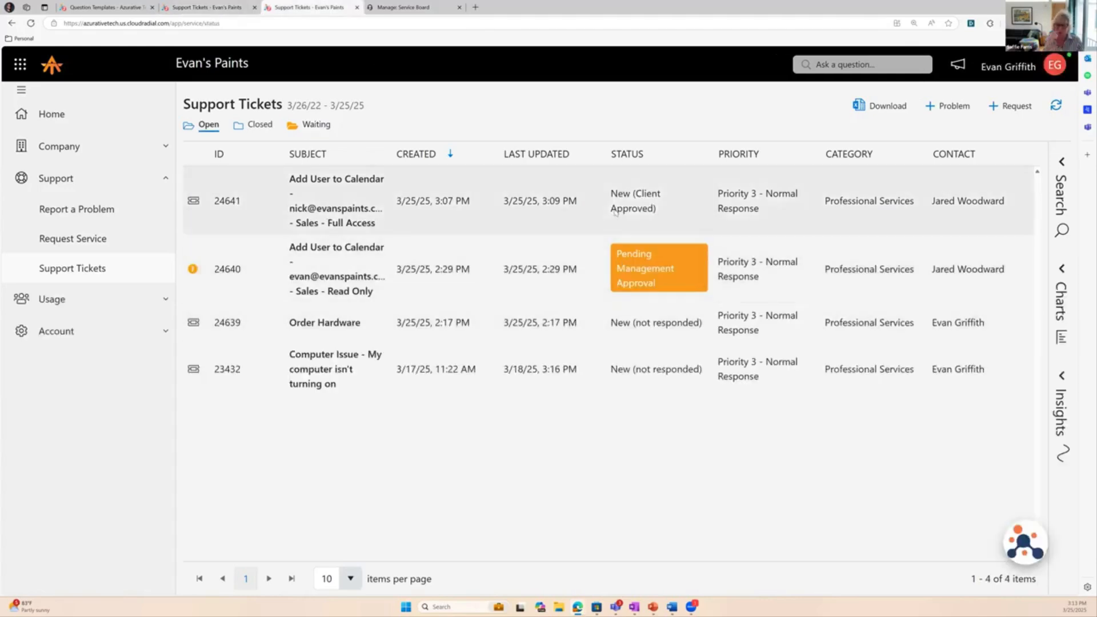
pyautogui.click(614, 213)
pyautogui.scroll(-3, 542, 320)
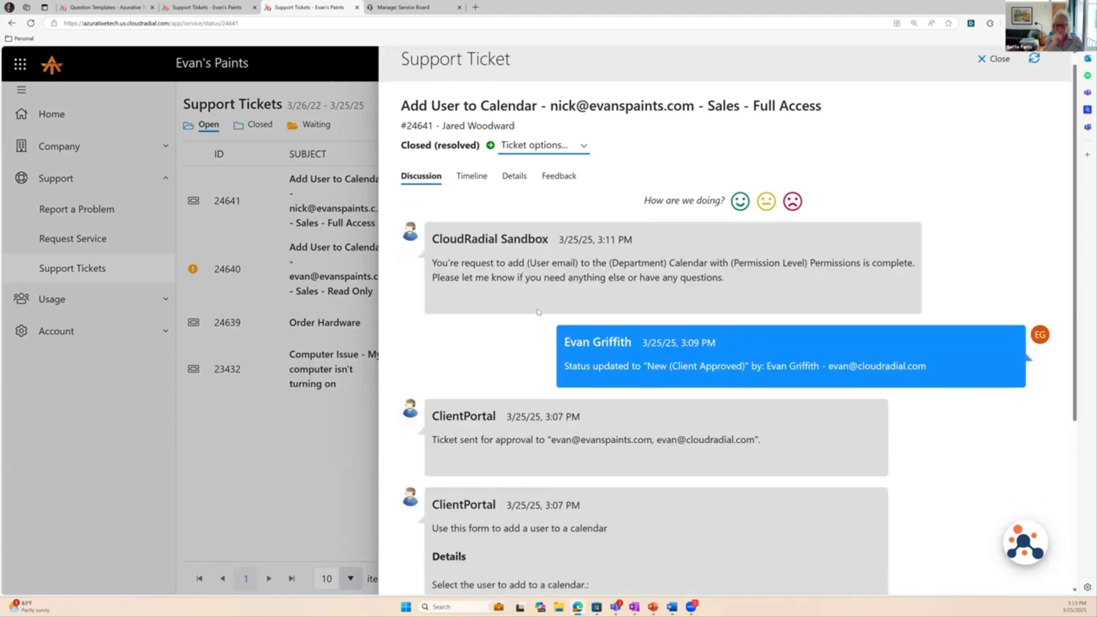
pyautogui.scroll(-2, 535, 309)
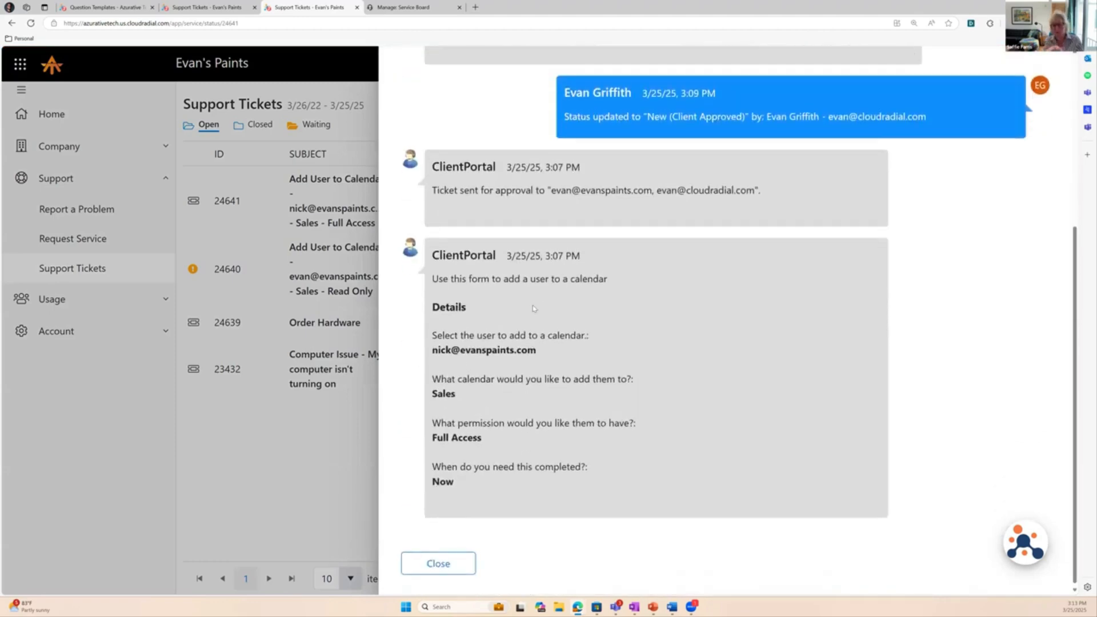
pyautogui.scroll(4, 628, 286)
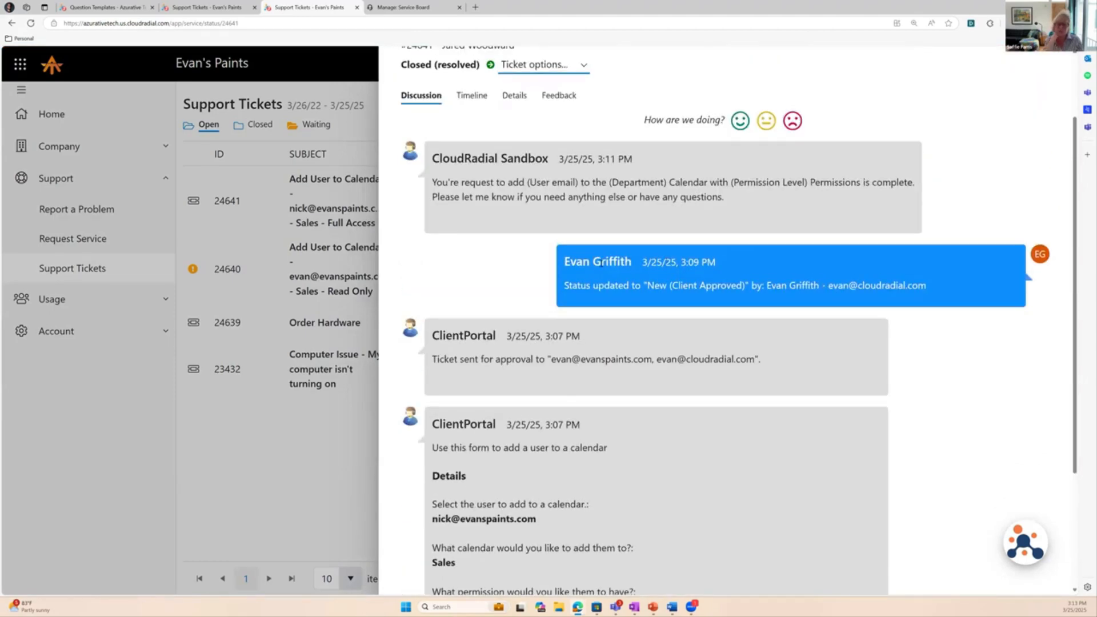
pyautogui.scroll(2, 599, 257)
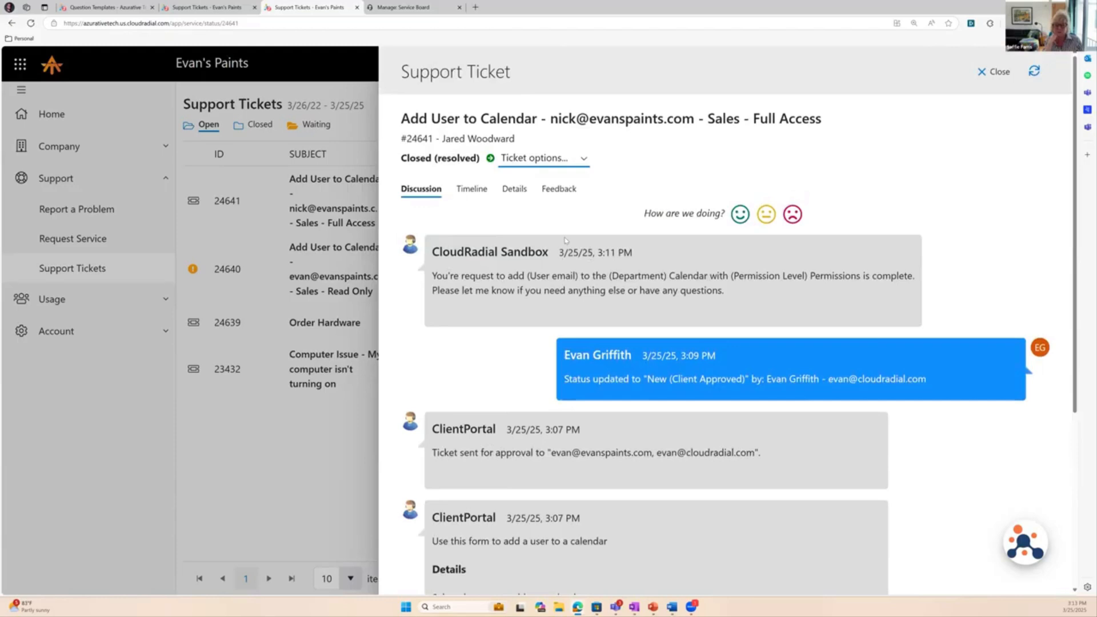
pyautogui.click(996, 73)
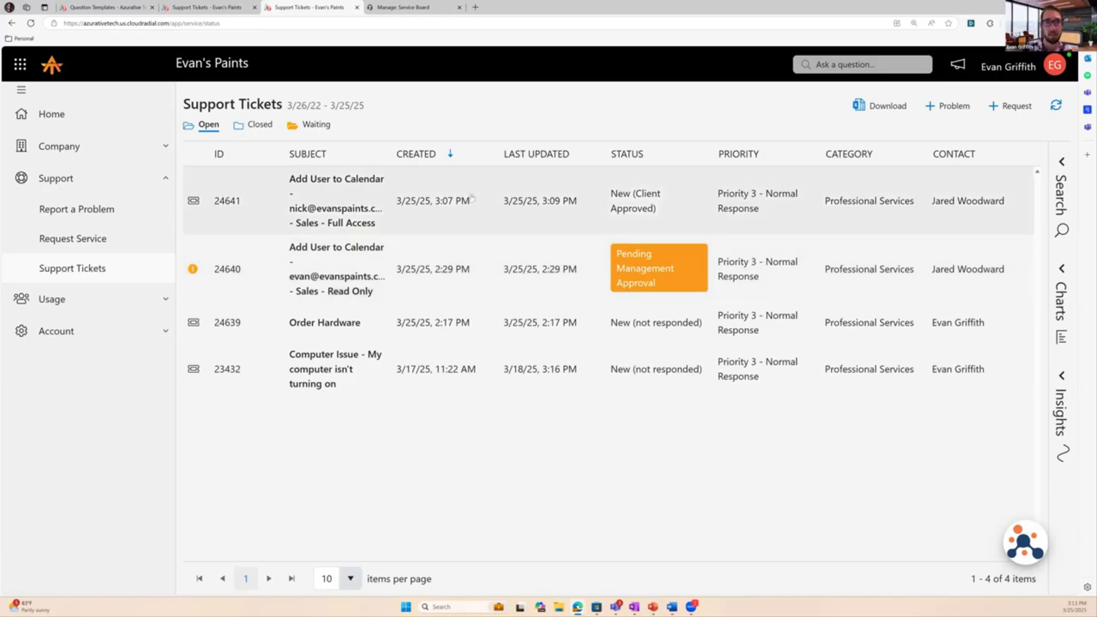
# - Compare the requester's ticket list with the approver's portal, viewing the approver's Closed and Open tickets
pyautogui.click(193, 5)
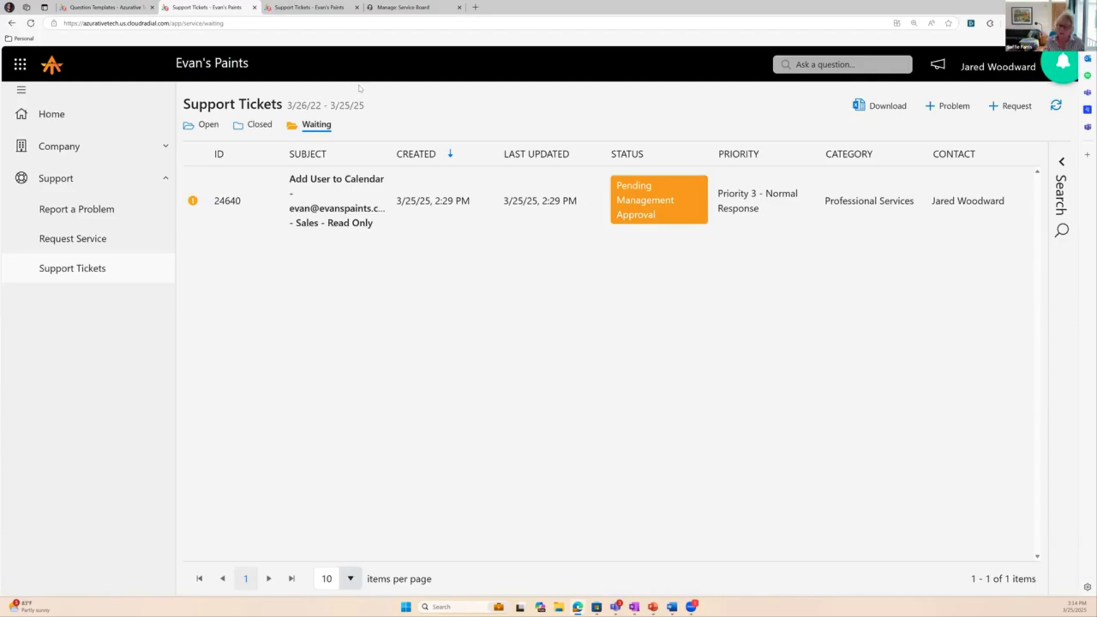
pyautogui.click(313, 5)
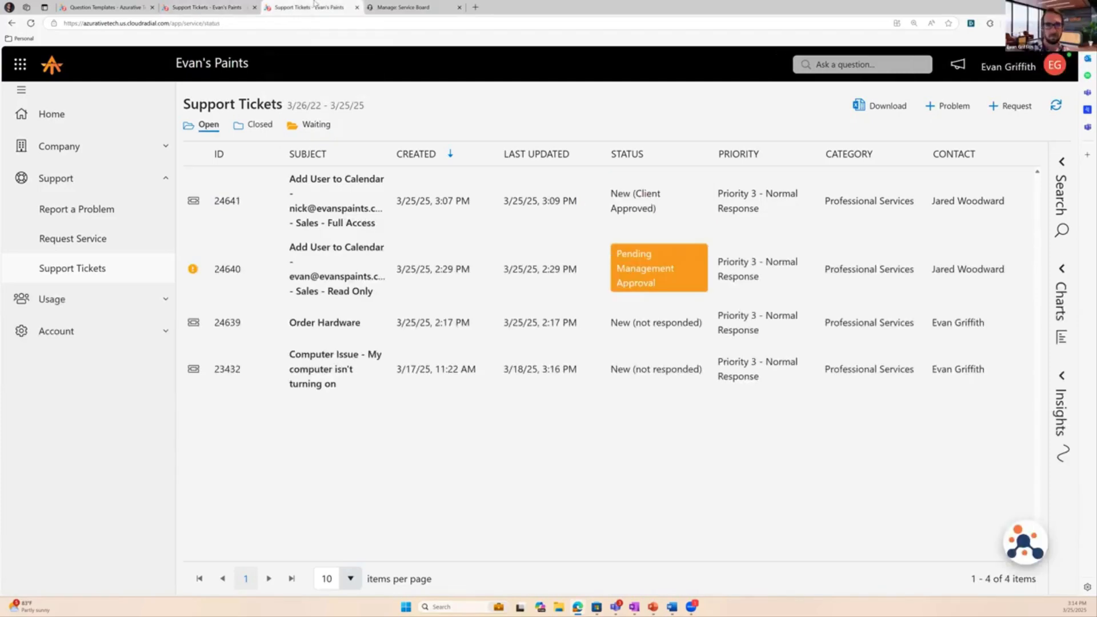
pyautogui.click(269, 124)
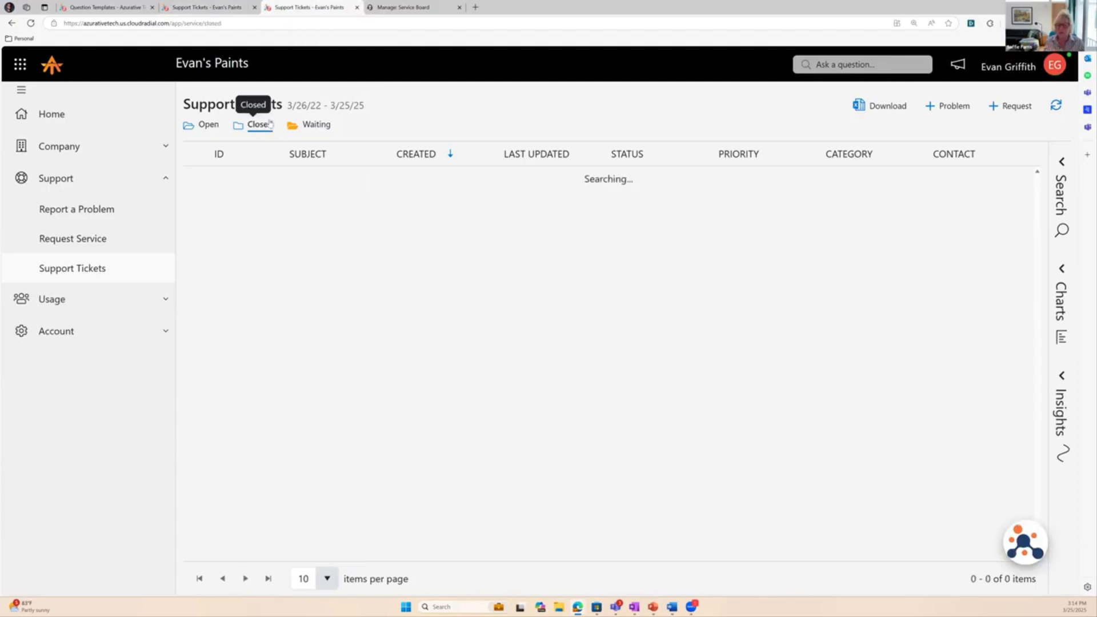
pyautogui.click(204, 124)
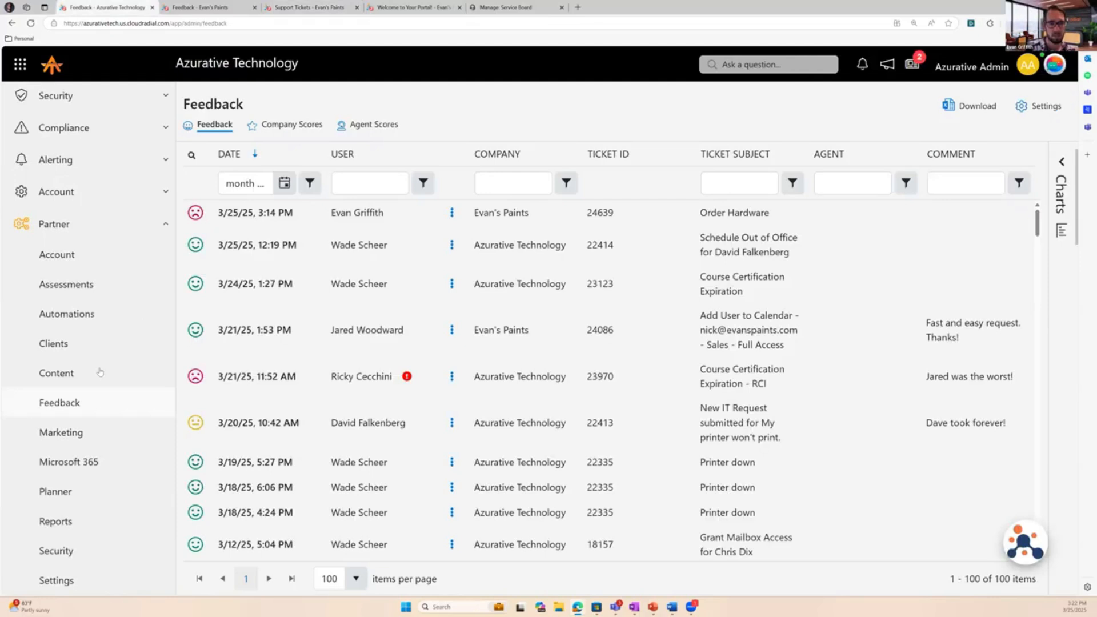
# - Open the partner Content list in the Azurative Technology admin portal and browse its assessment templates and courses
pyautogui.click(98, 373)
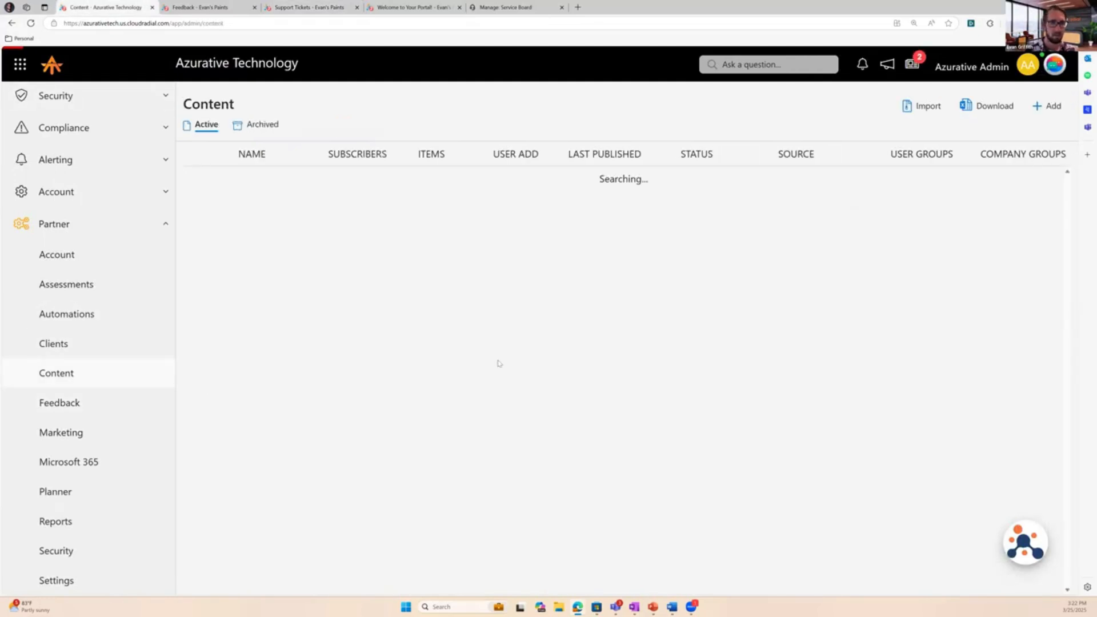
pyautogui.scroll(-3, 476, 431)
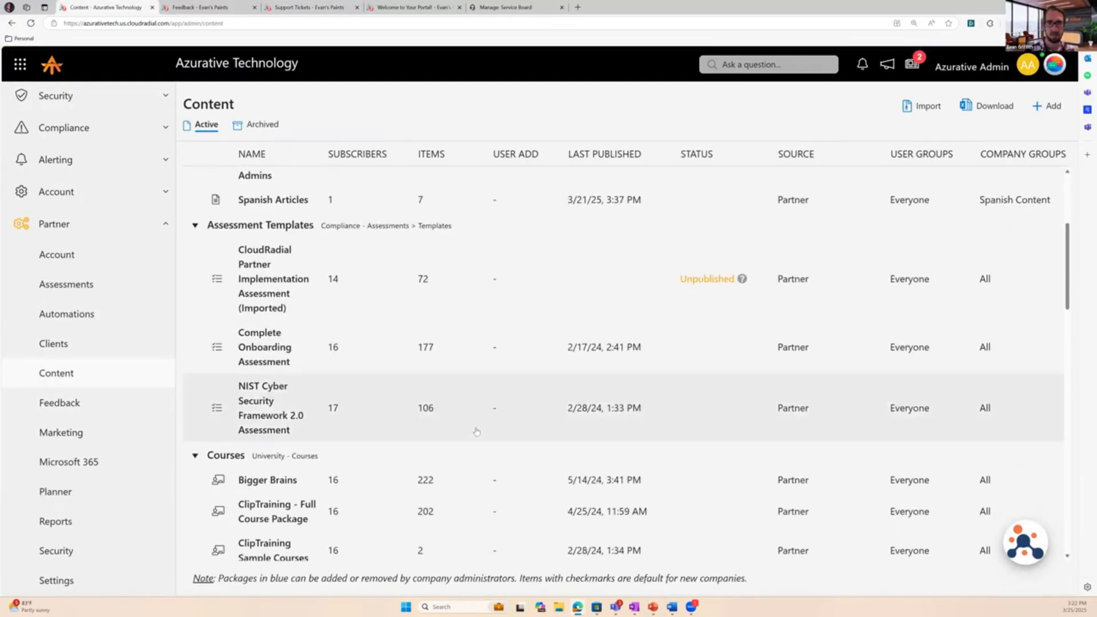
pyautogui.scroll(-3, 473, 434)
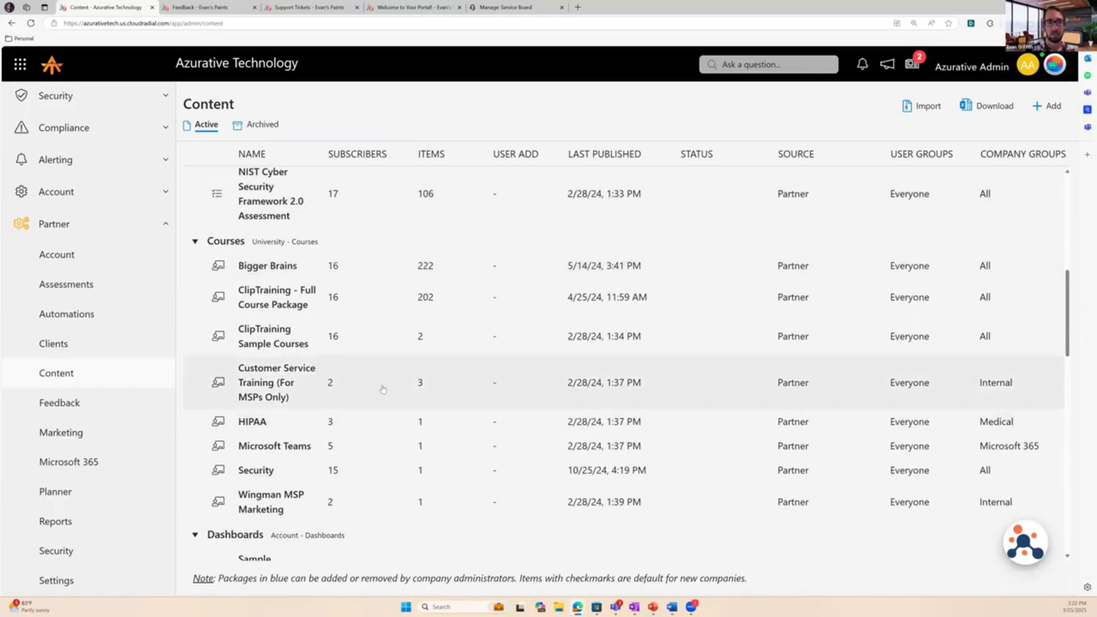
# - Switch to the Evan's Paints company admin portal and open its Request Service catalog under Support
pyautogui.click(344, 4)
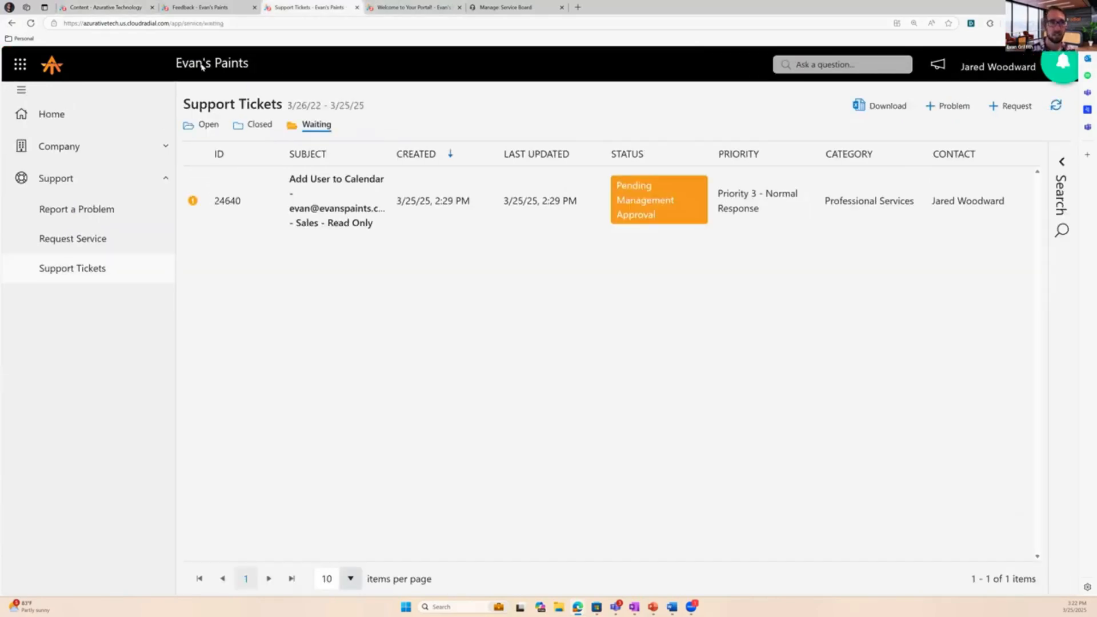
pyautogui.click(133, 6)
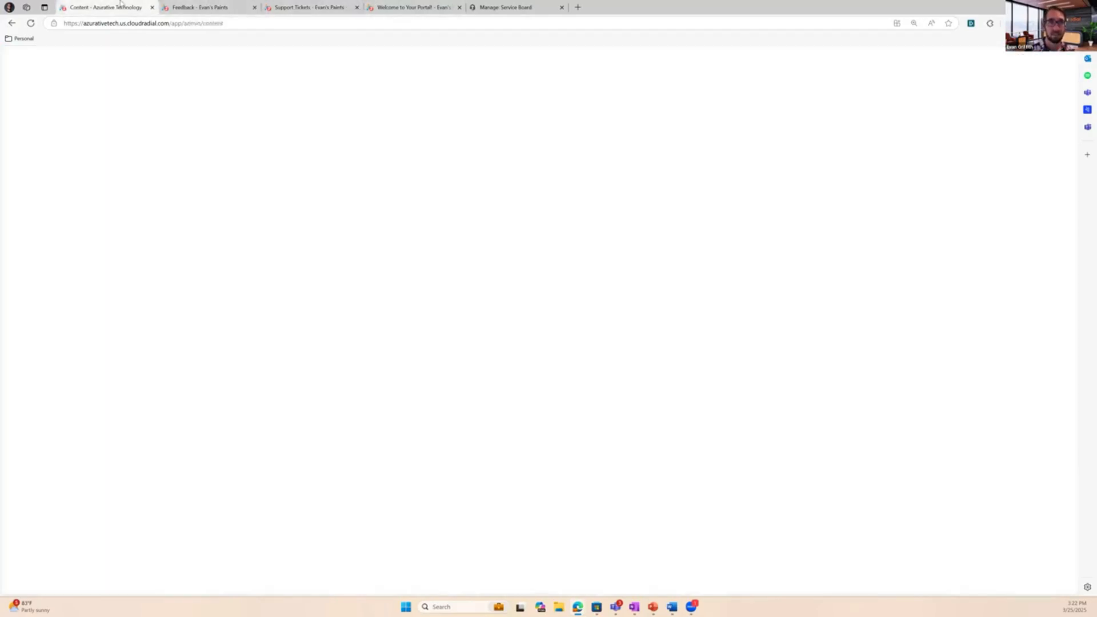
pyautogui.click(245, 7)
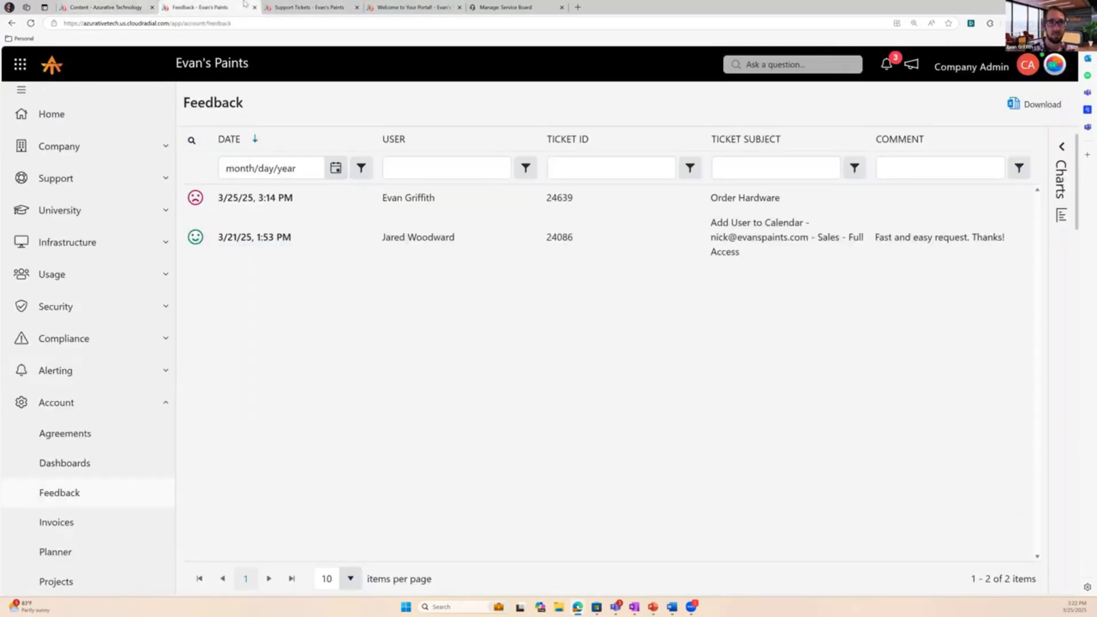
pyautogui.click(77, 150)
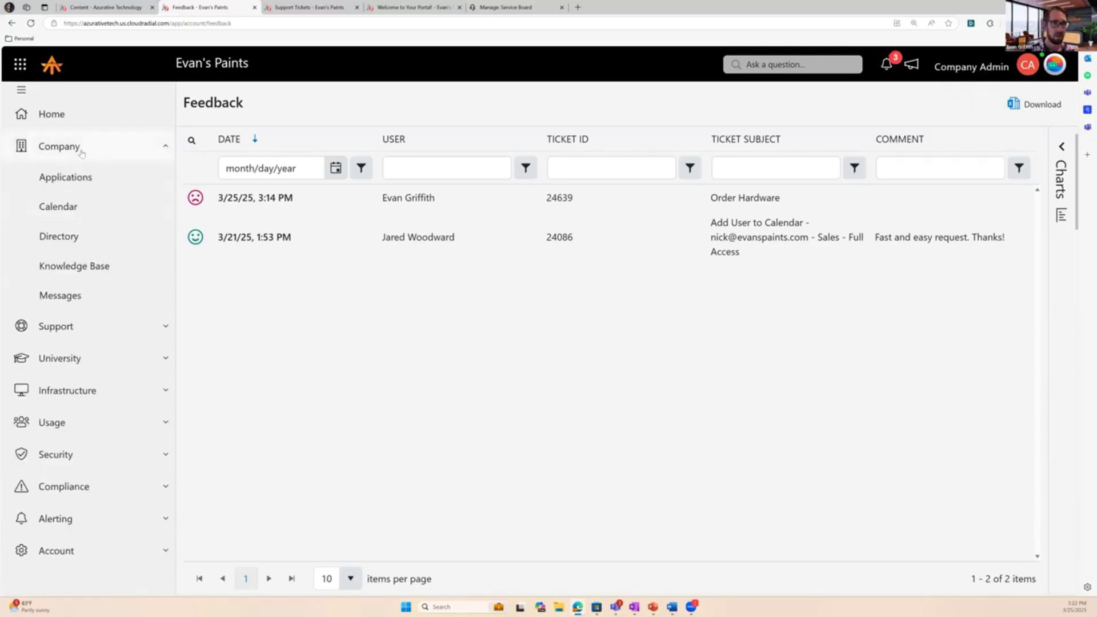
pyautogui.click(108, 332)
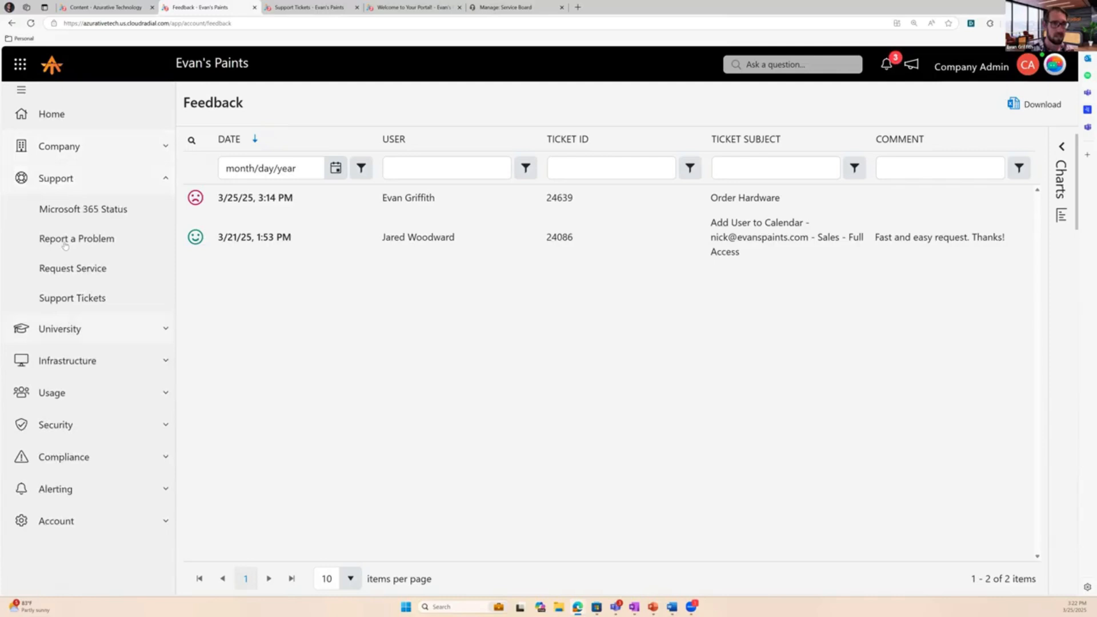
pyautogui.click(78, 274)
pyautogui.scroll(-1, 289, 353)
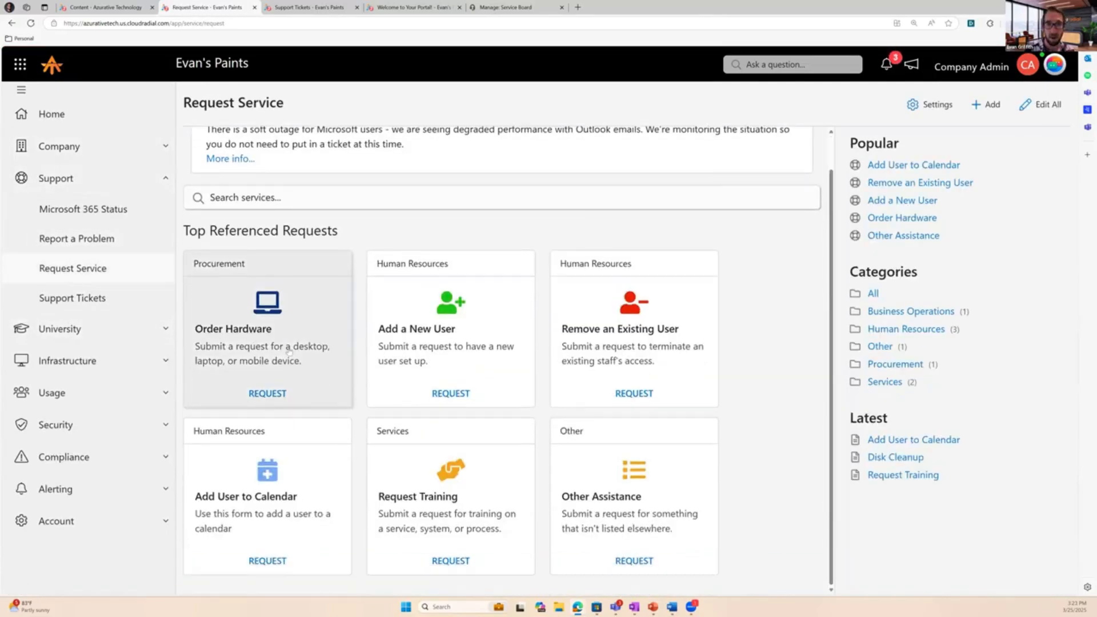
# - Open the Add a New User request for Evan's Paints, view its service catalog settings for editing, and close them without changes
pyautogui.click(468, 334)
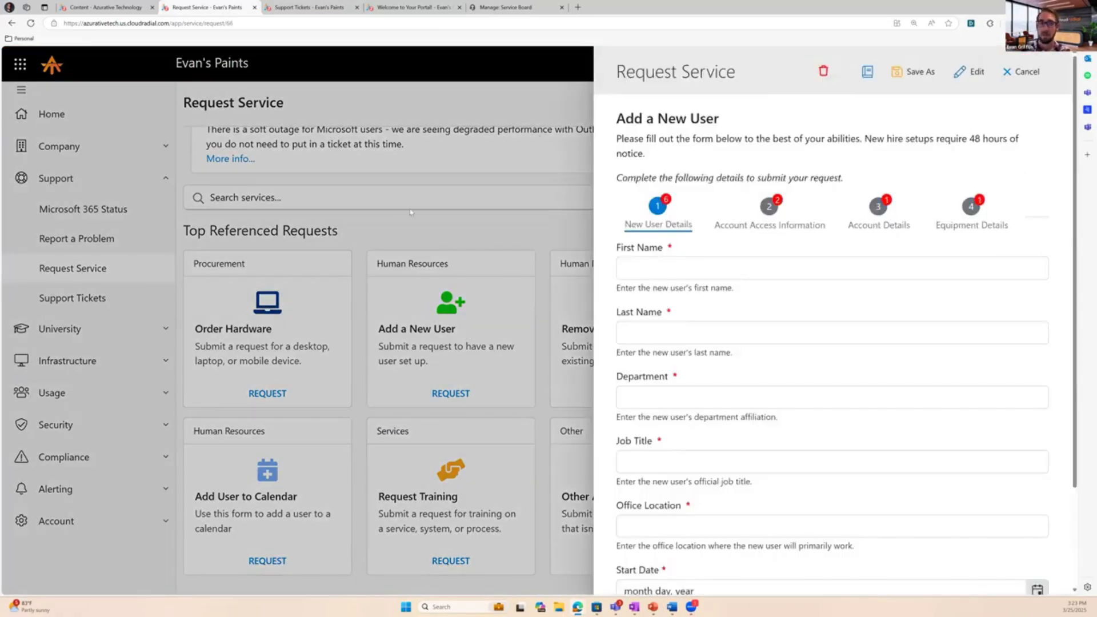
pyautogui.click(969, 72)
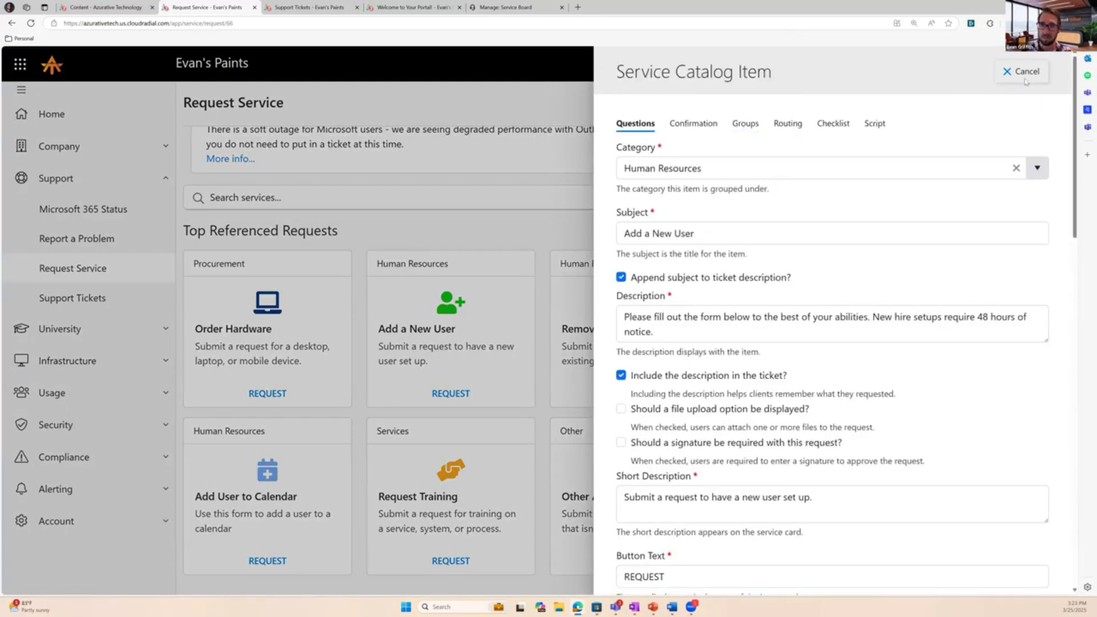
pyautogui.click(593, 229)
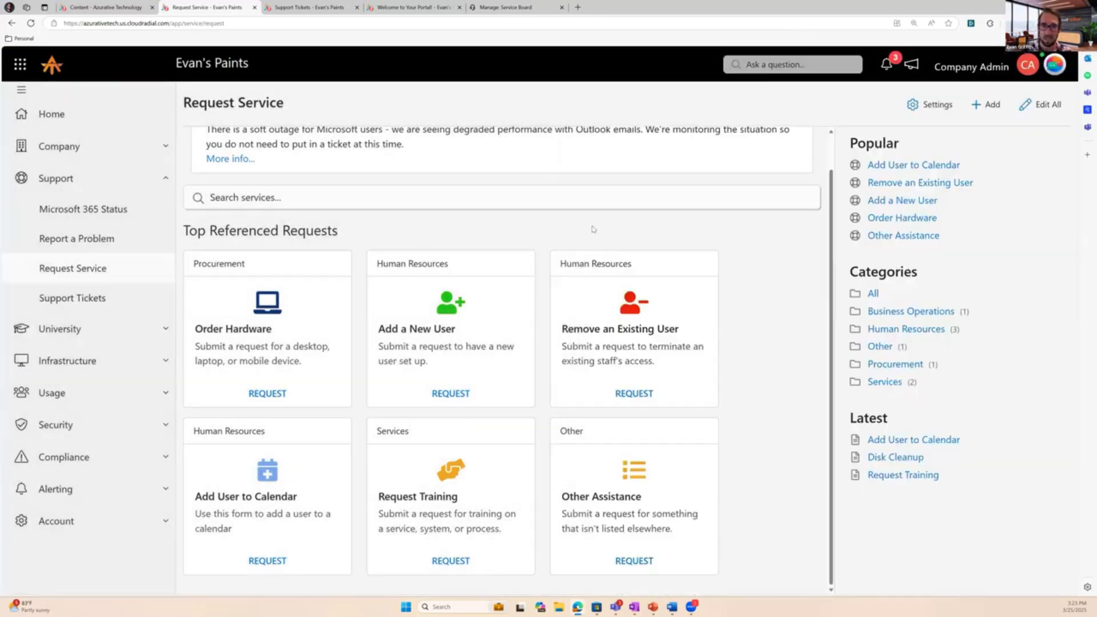
# - View the client companies in the Azurative Technology admin portal and open that portal's Request Service catalog
pyautogui.click(90, 5)
pyautogui.click(53, 343)
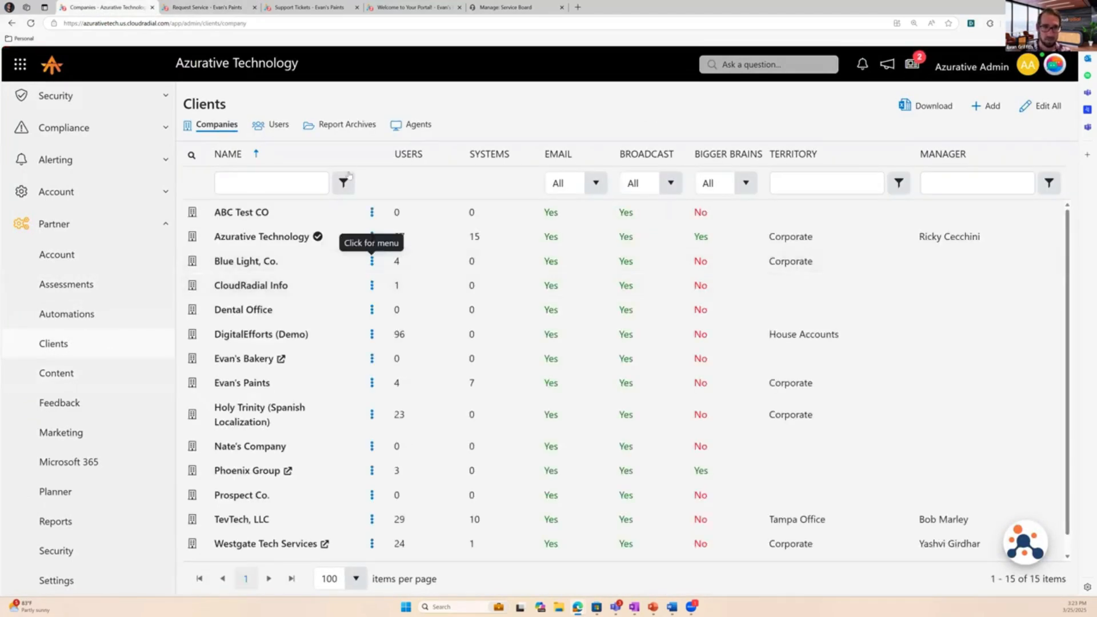
pyautogui.scroll(4, 106, 212)
pyautogui.click(100, 141)
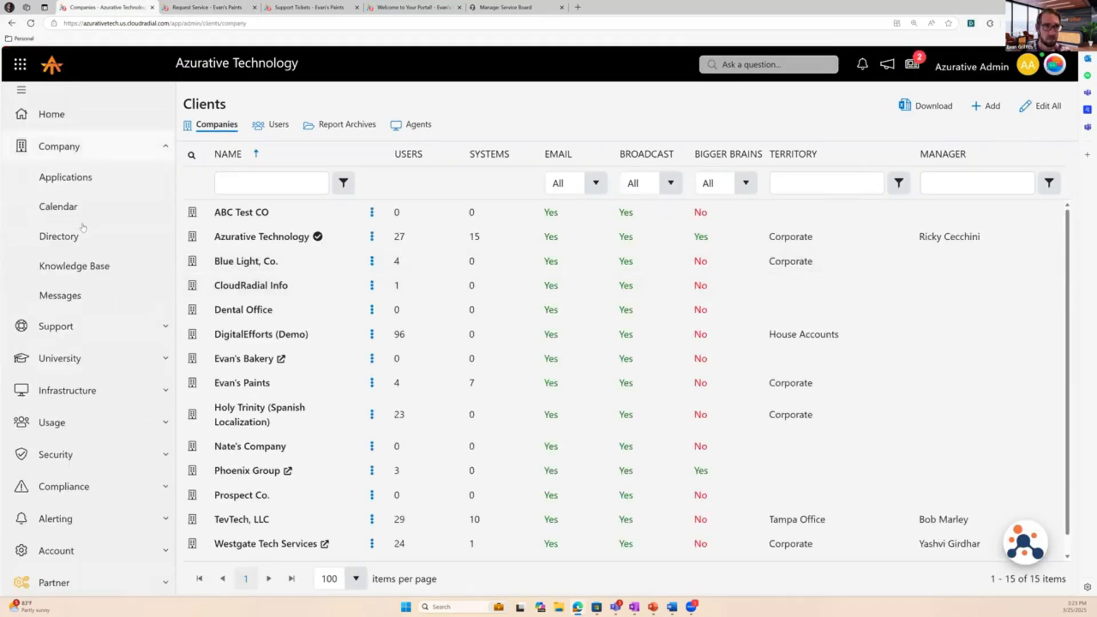
pyautogui.click(86, 330)
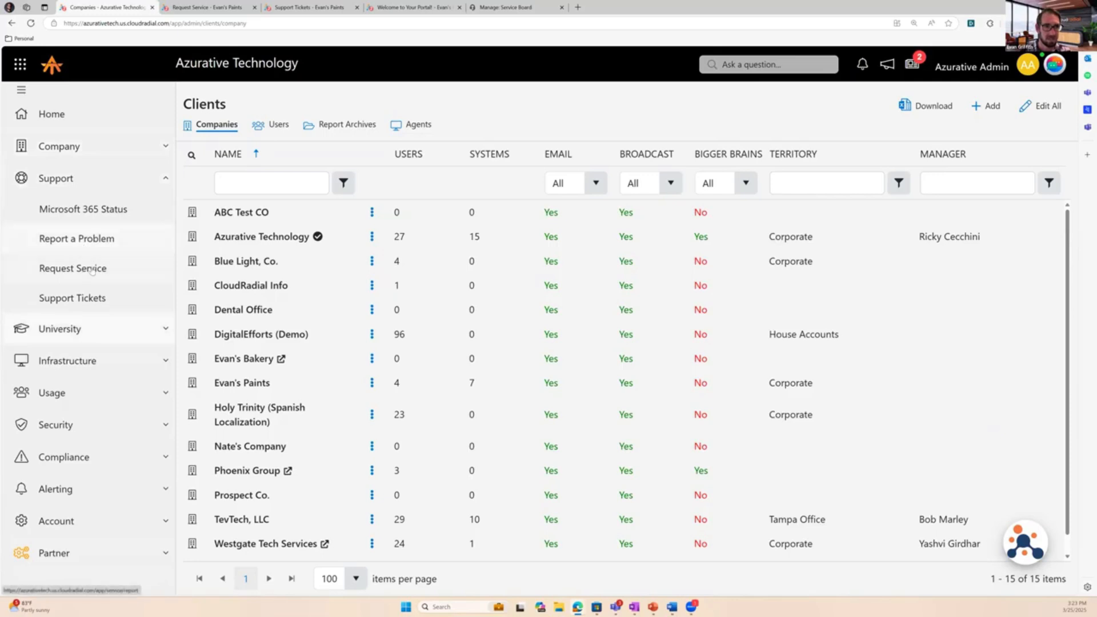
pyautogui.click(91, 270)
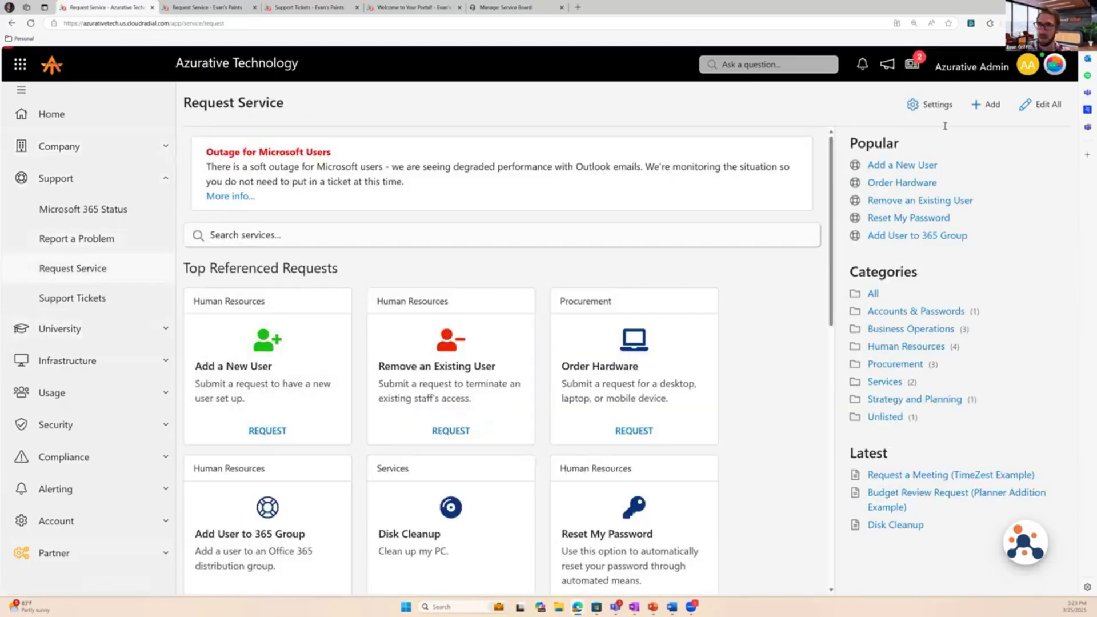
# - Start editing the Add a New User request, read the Subscribed Content notice, and open the linked Sample Service Catalog (Admin) package
pyautogui.click(902, 164)
pyautogui.click(978, 76)
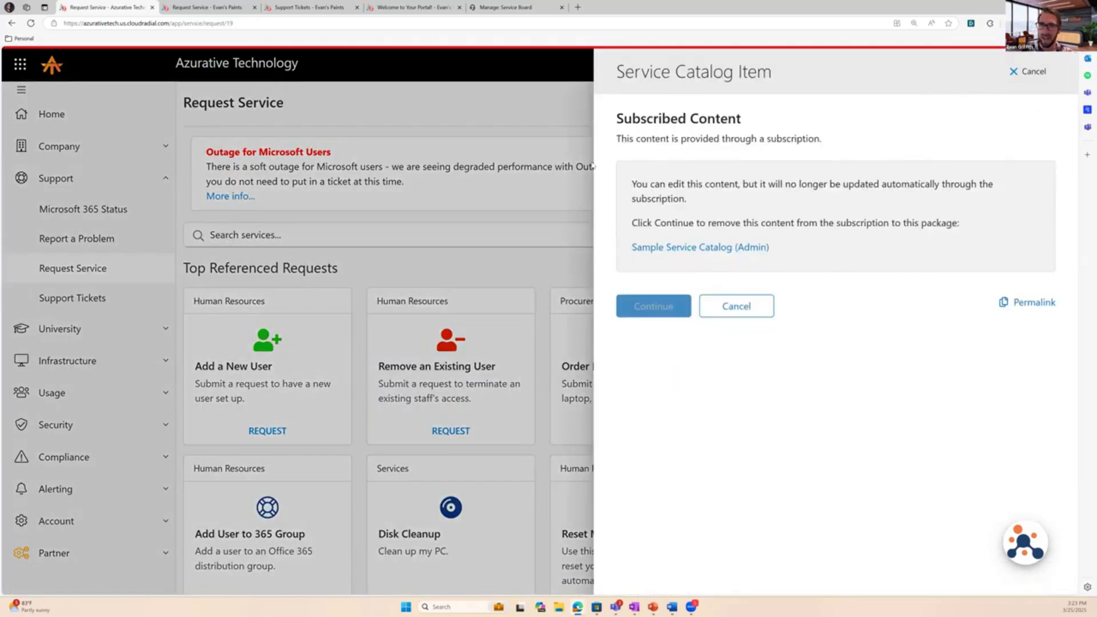
pyautogui.moveTo(606, 66); pyautogui.dragTo(958, 221)
pyautogui.click(829, 205)
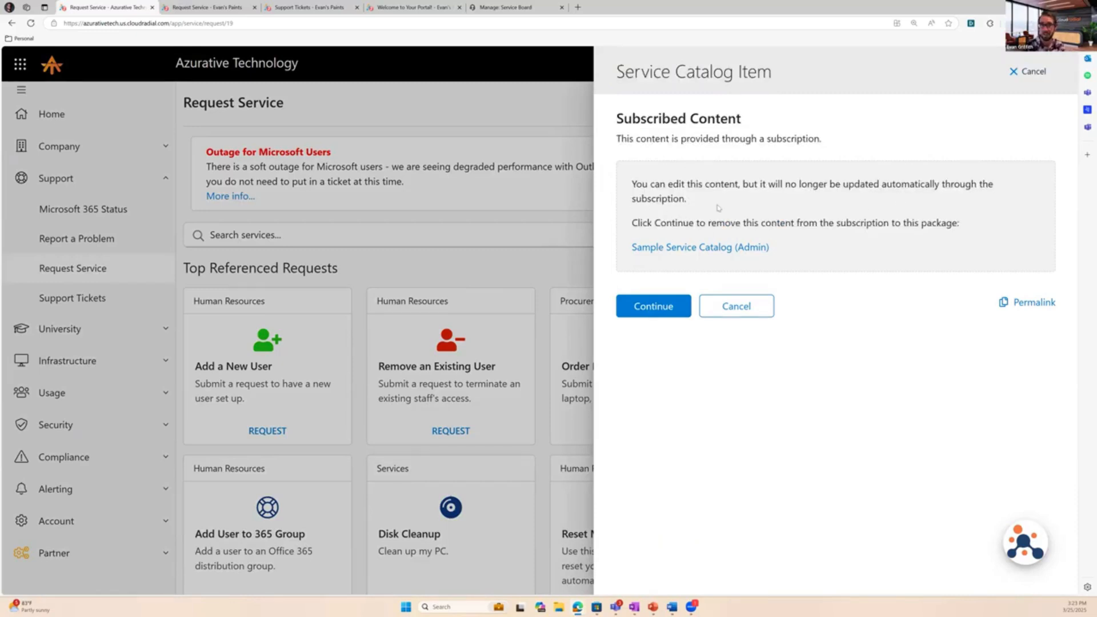
pyautogui.moveTo(633, 183); pyautogui.dragTo(960, 217)
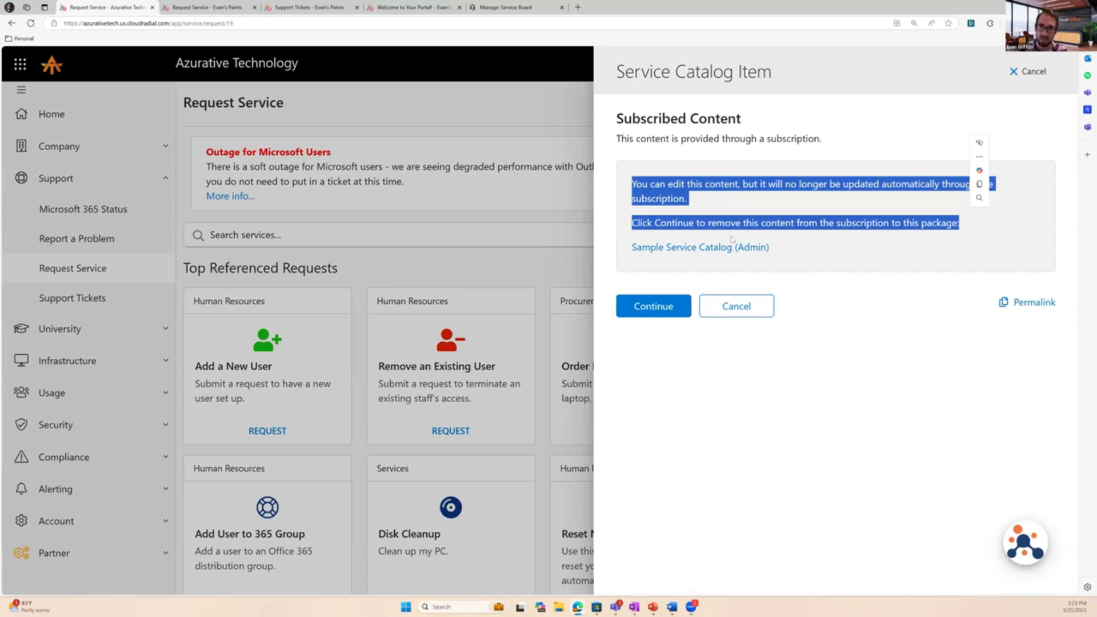
pyautogui.click(684, 248)
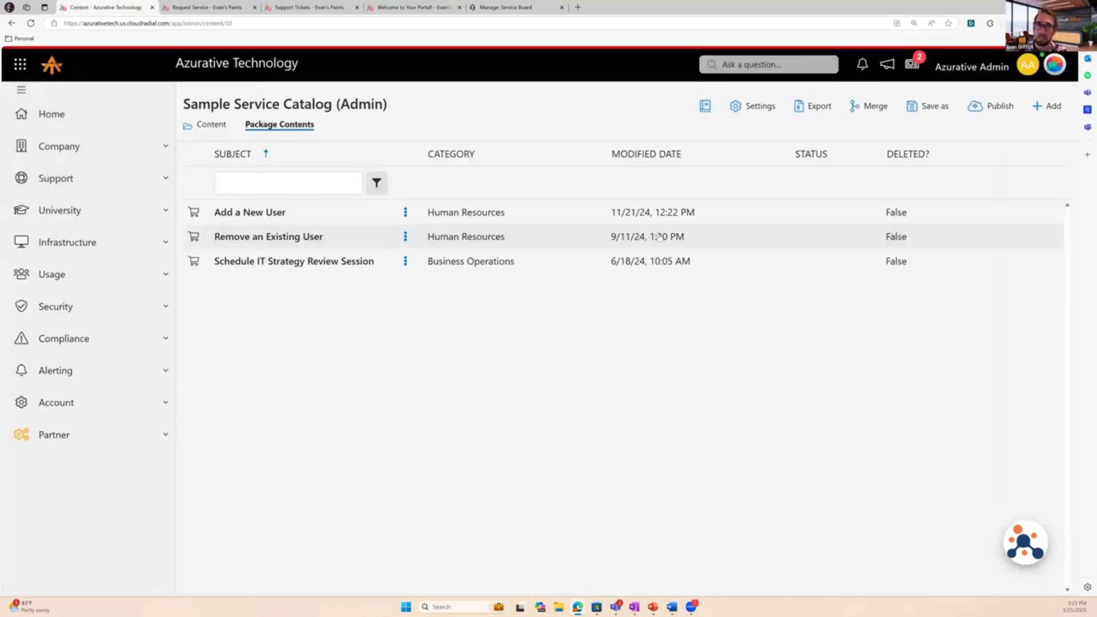
# - Review the settings and full question list of the package's Add a New User item and close it unchanged
pyautogui.click(496, 220)
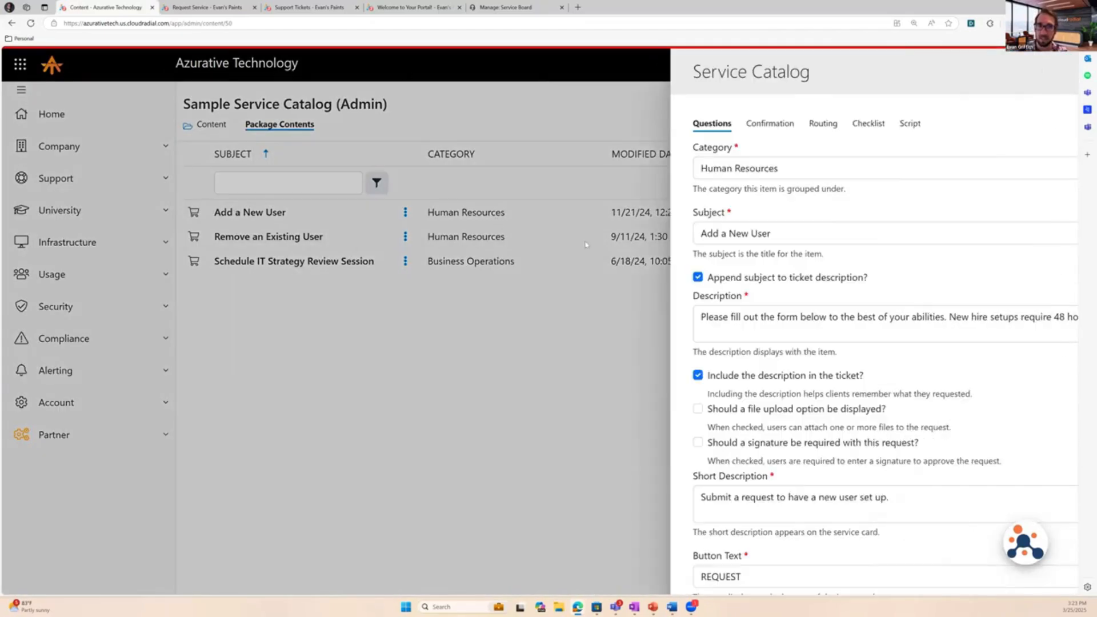
pyautogui.scroll(-10, 724, 387)
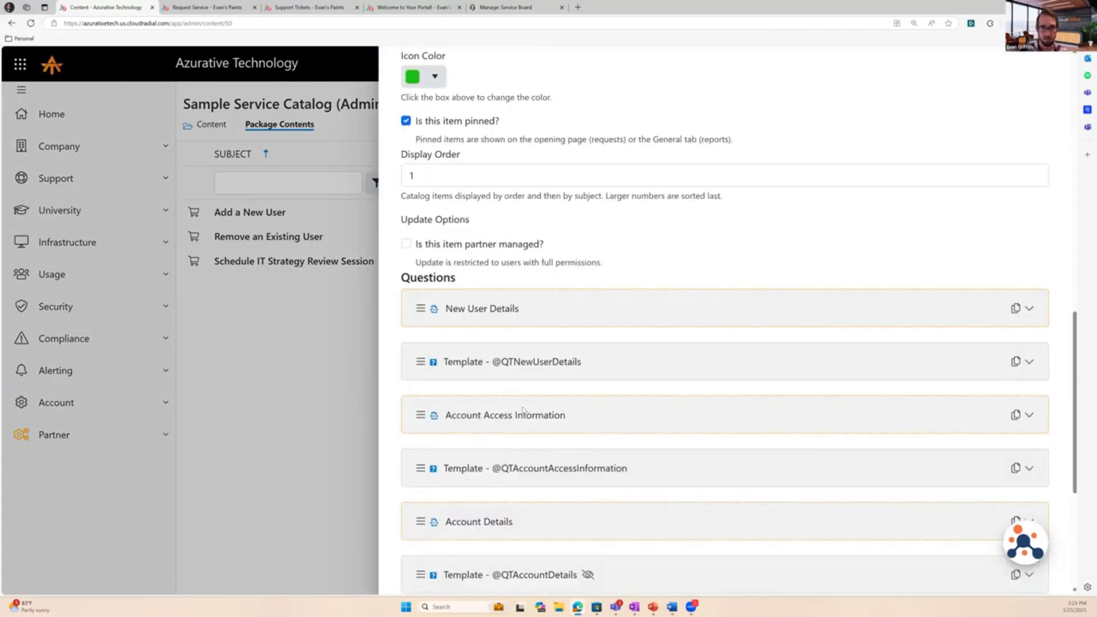
pyautogui.scroll(-6, 523, 409)
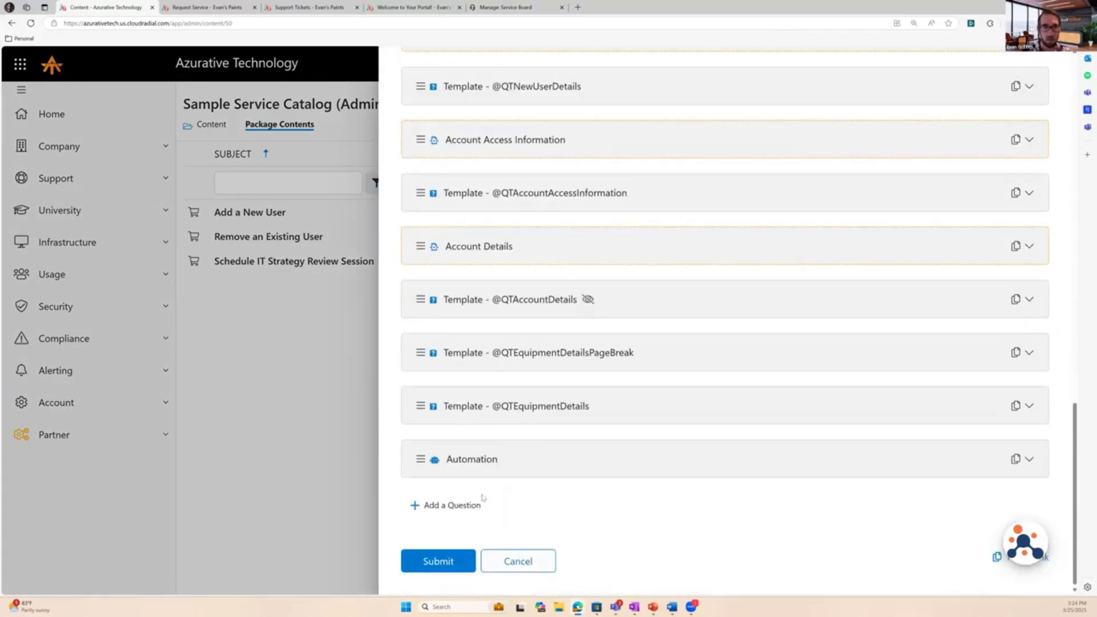
pyautogui.click(73, 113)
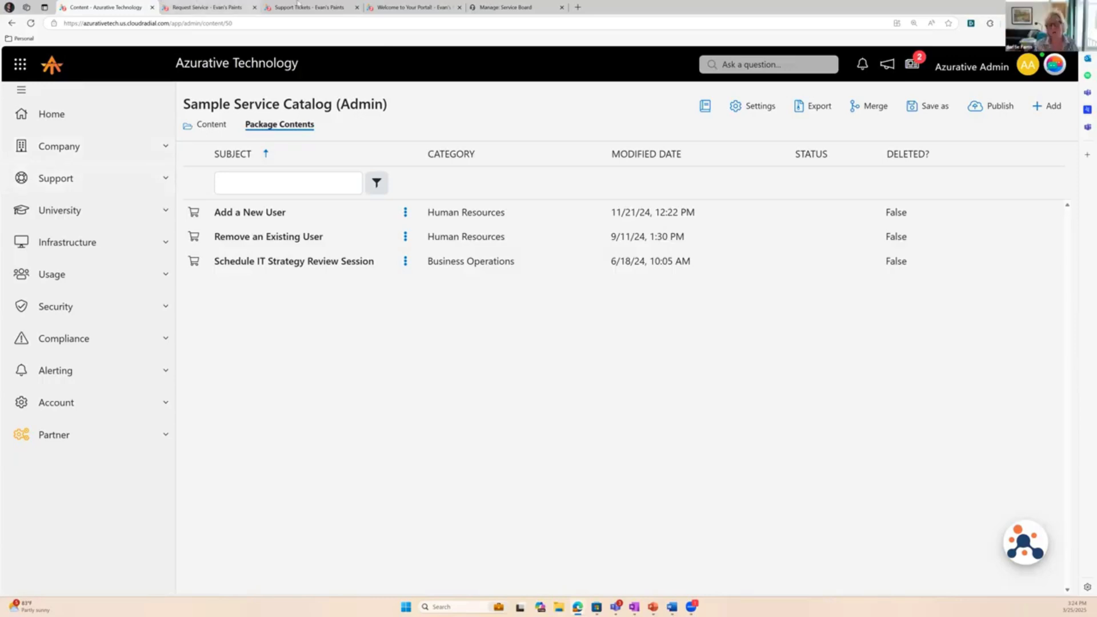
# - Return to the Evan's Paints Request Service page and show the blank form for adding a service catalog item, closing it each time
pyautogui.click(165, 7)
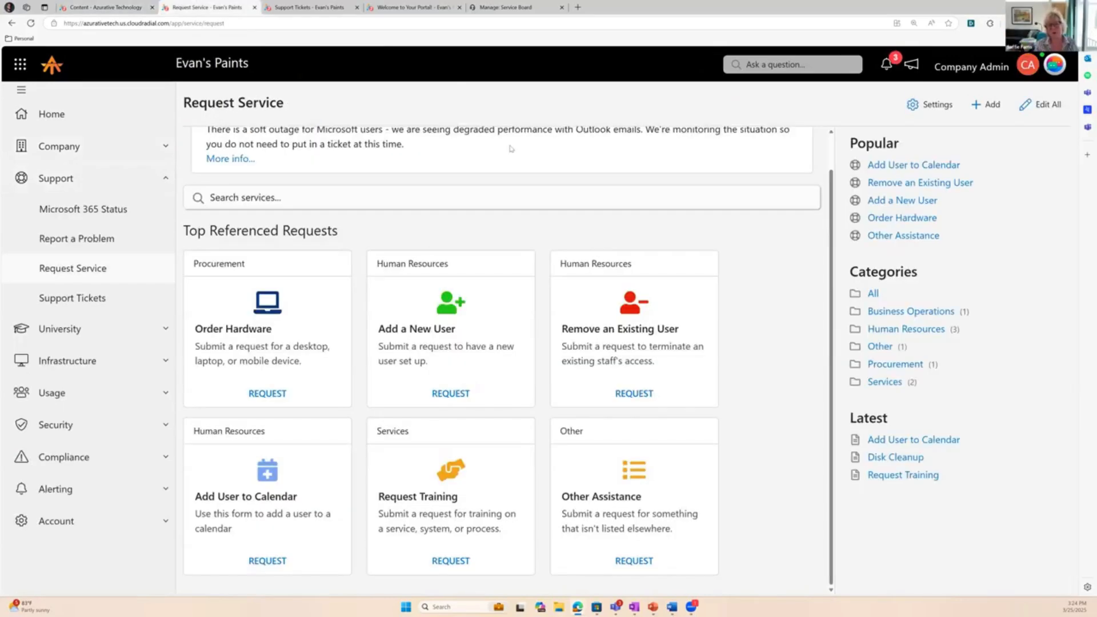
pyautogui.click(986, 105)
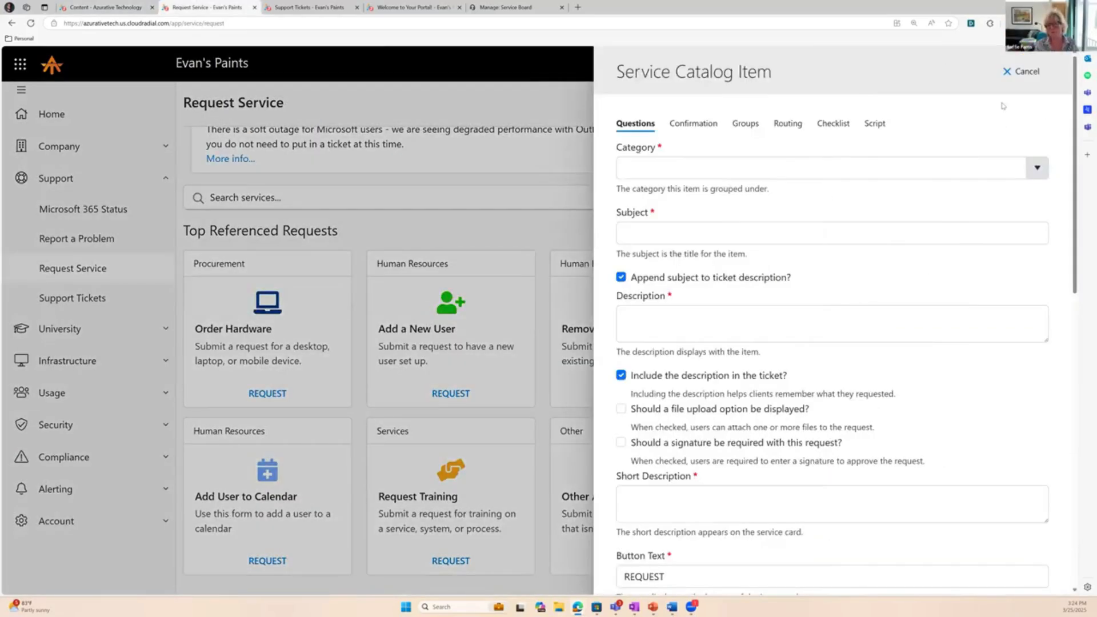
pyautogui.click(1027, 75)
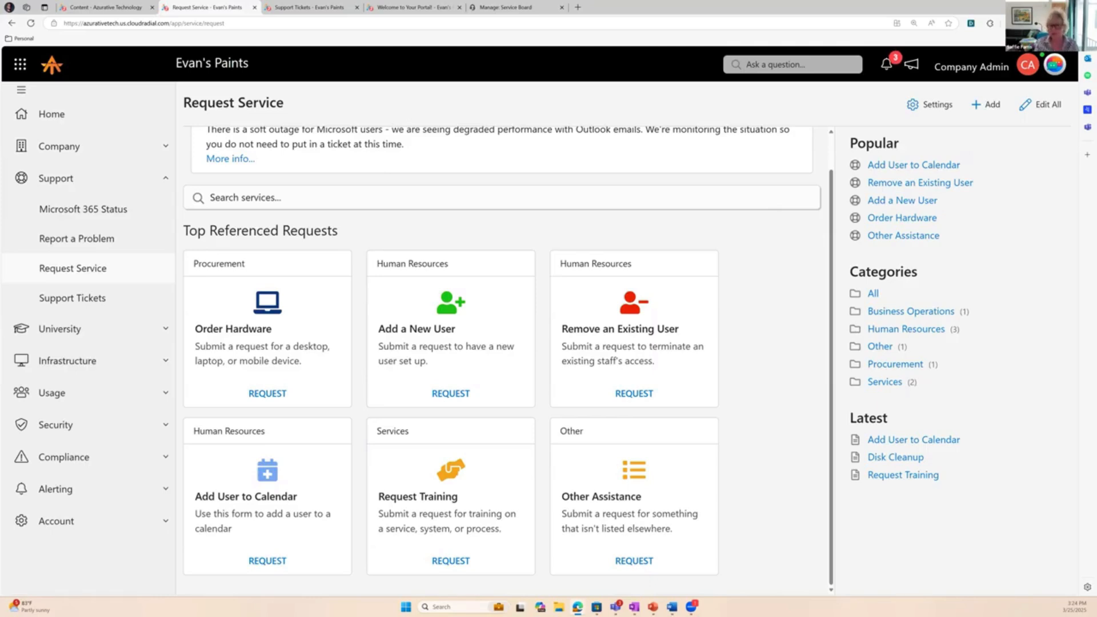
pyautogui.click(986, 104)
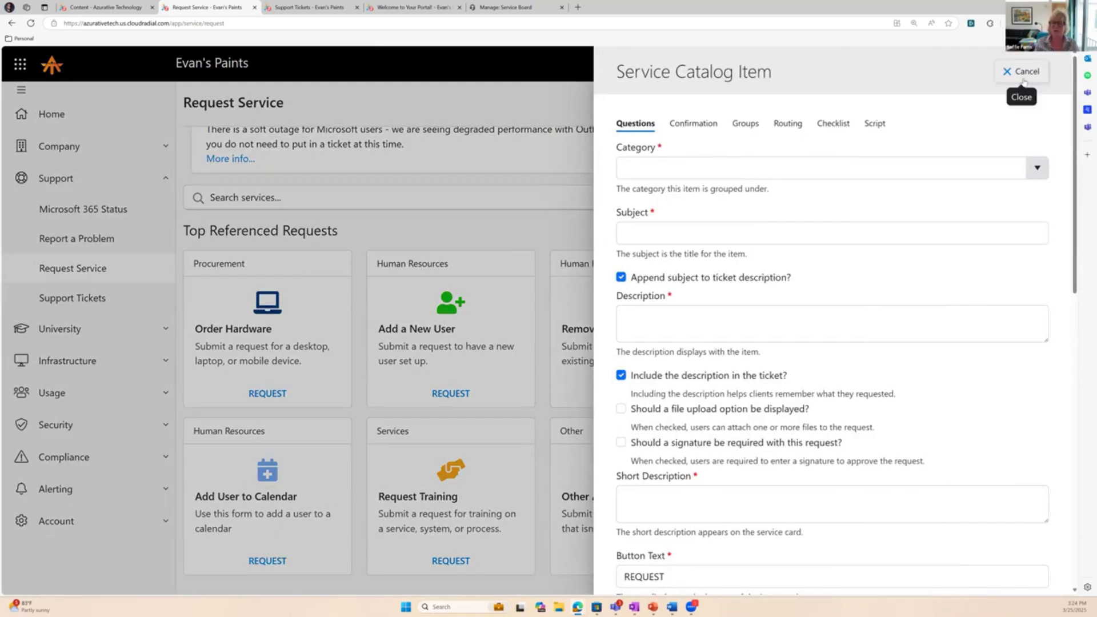
pyautogui.click(548, 227)
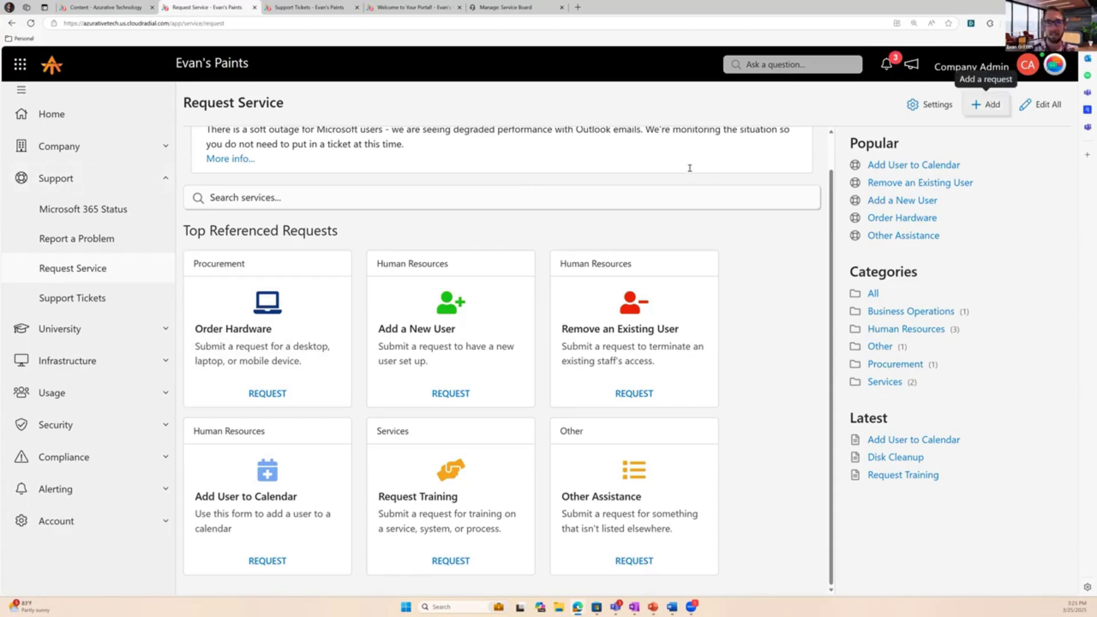
# - View the available category choices for a new service catalog item and cancel the form
pyautogui.click(987, 104)
pyautogui.click(1036, 168)
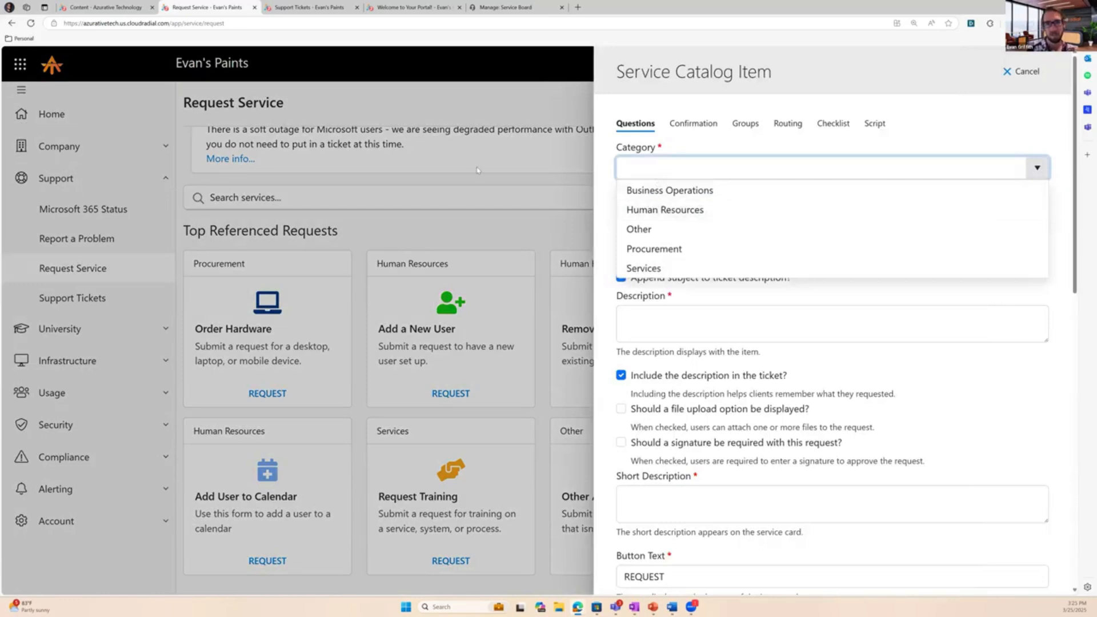
pyautogui.click(413, 163)
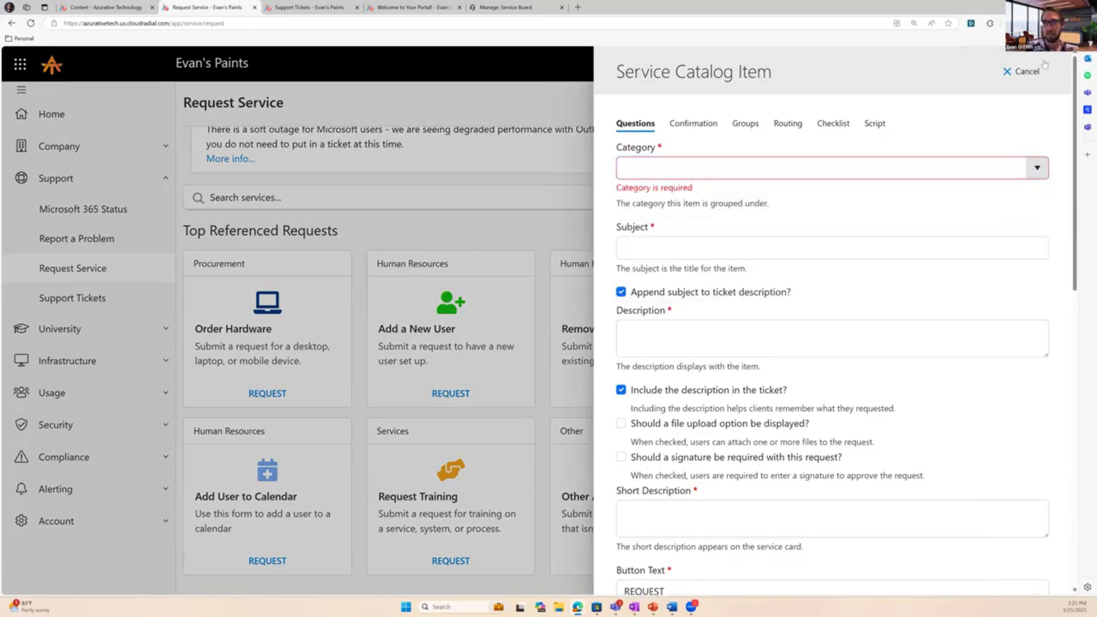
pyautogui.click(1024, 71)
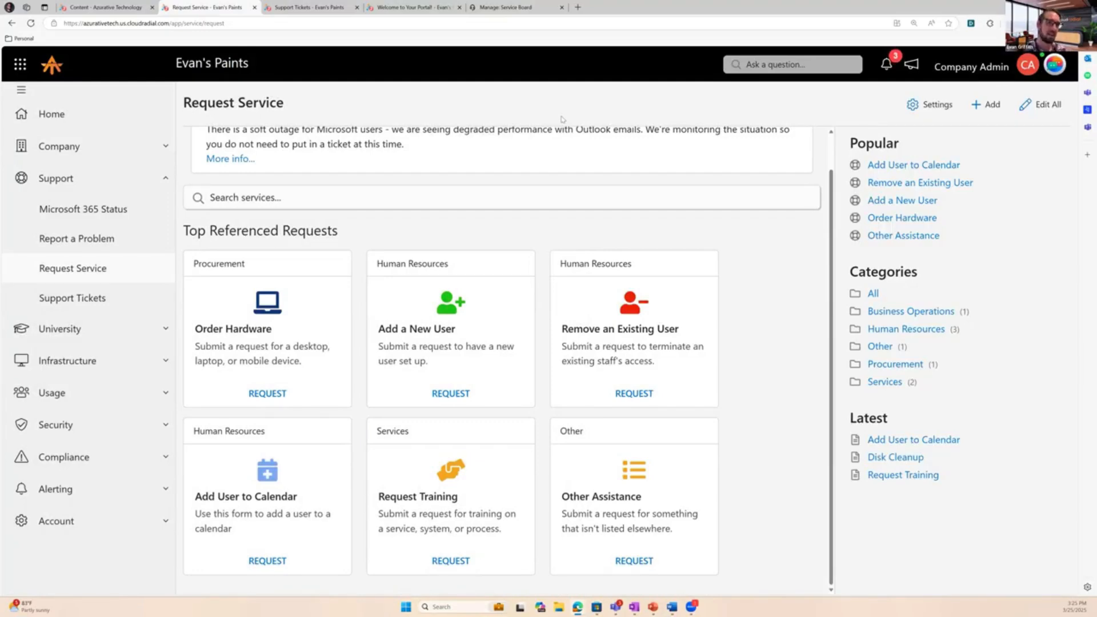
# - Look through the whole blank service catalog item form and cancel it without adding anything
pyautogui.click(987, 104)
pyautogui.scroll(-5, 706, 258)
pyautogui.scroll(5, 754, 269)
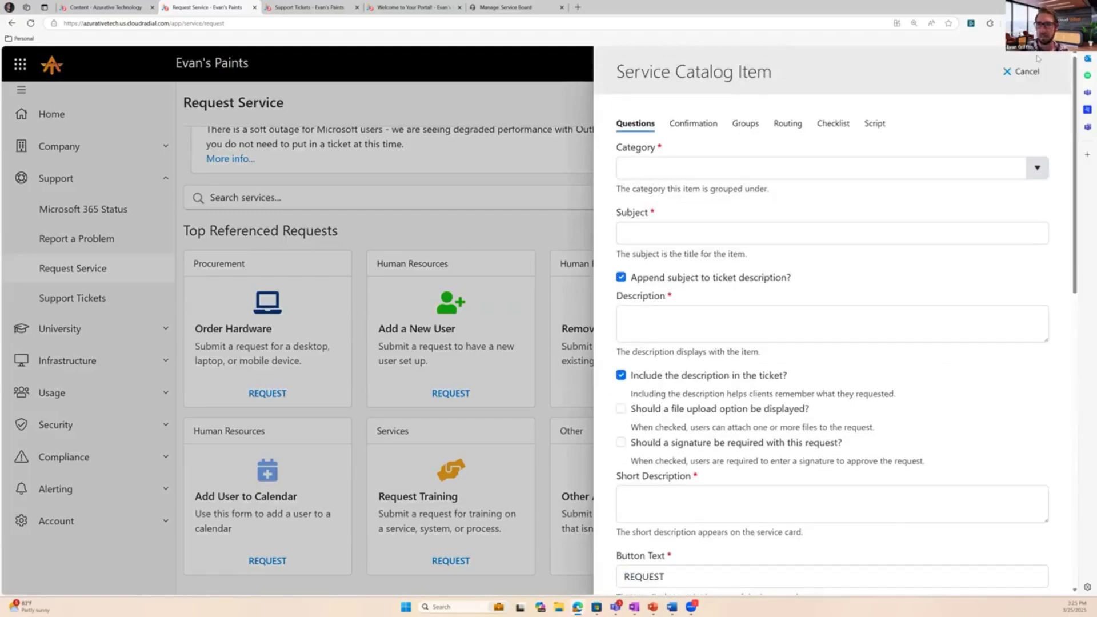
pyautogui.click(1020, 71)
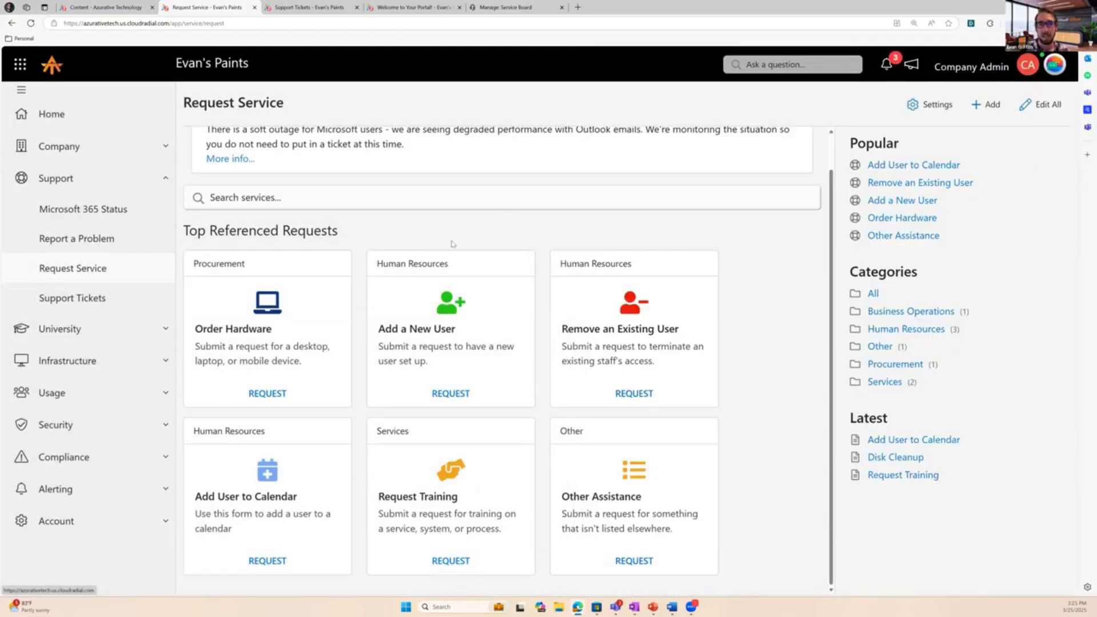
# - Open the Add User to Calendar request, view the content packages it can be saved to, and cancel both the save and the request
pyautogui.click(256, 508)
pyautogui.click(920, 73)
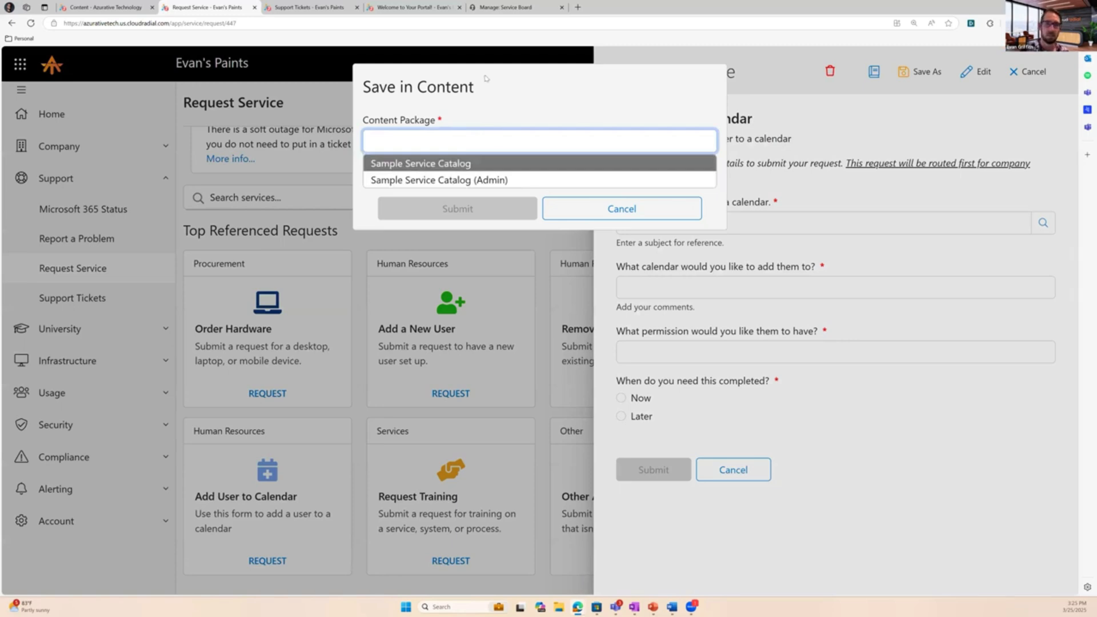
pyautogui.click(659, 209)
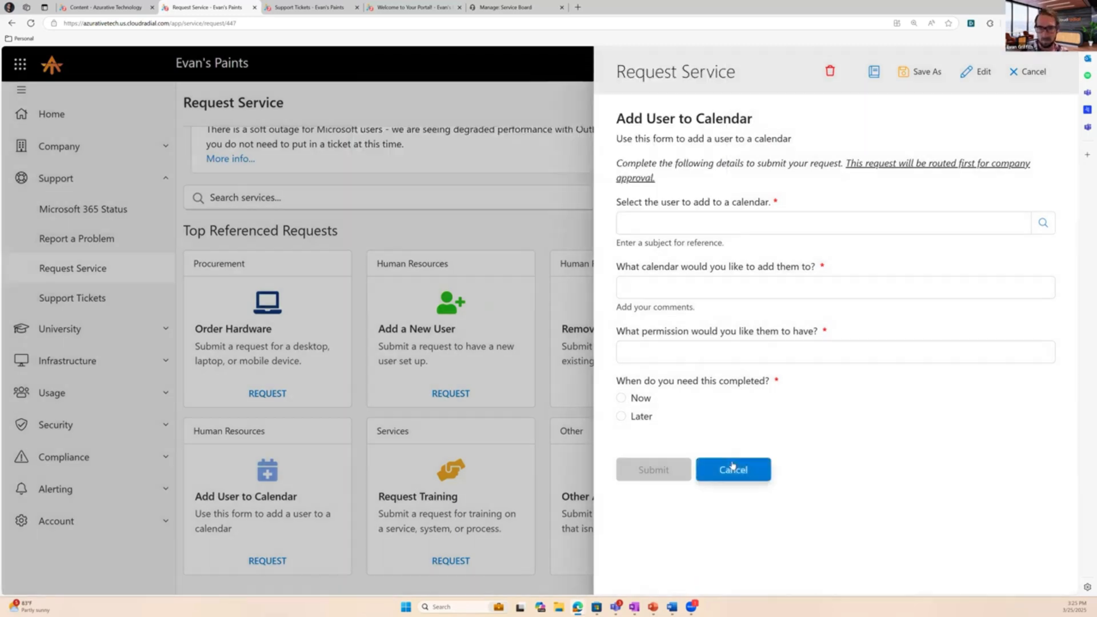
pyautogui.click(733, 465)
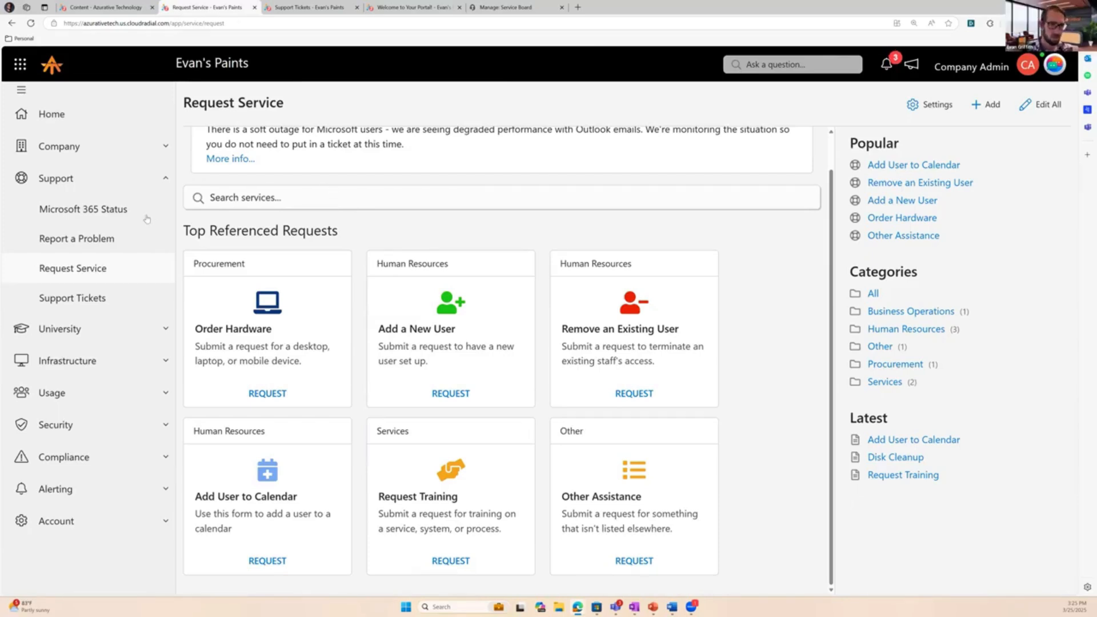
# - Show the Report a Problem page, go back to the portal home page, and reopen problem reporting from its Report an Issue tile
pyautogui.click(139, 238)
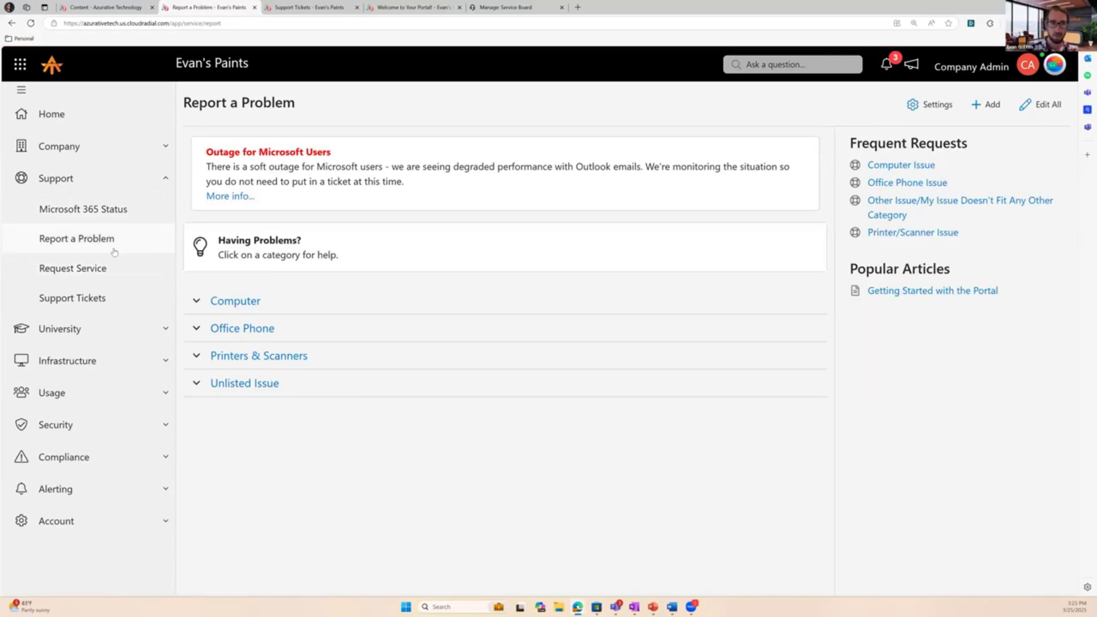
pyautogui.click(98, 120)
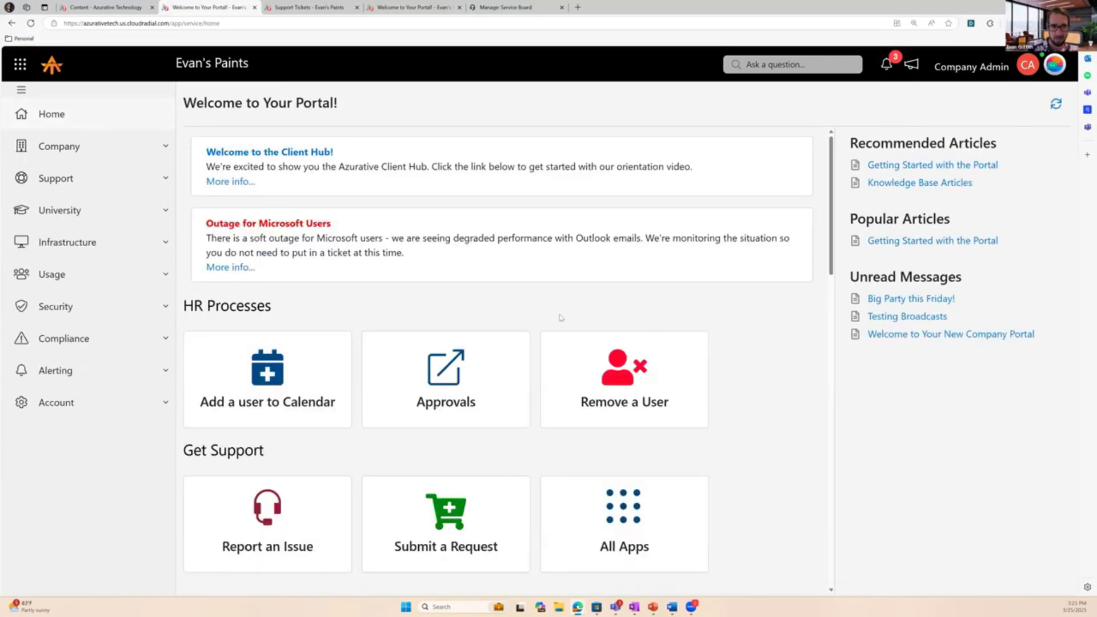
pyautogui.scroll(-2, 559, 314)
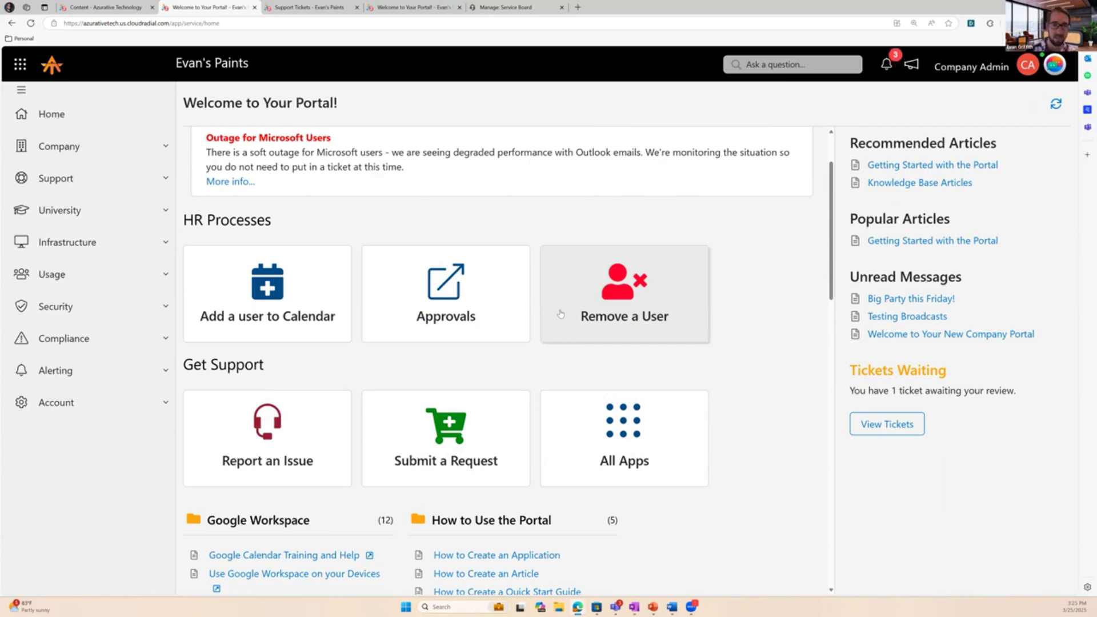
pyautogui.click(288, 412)
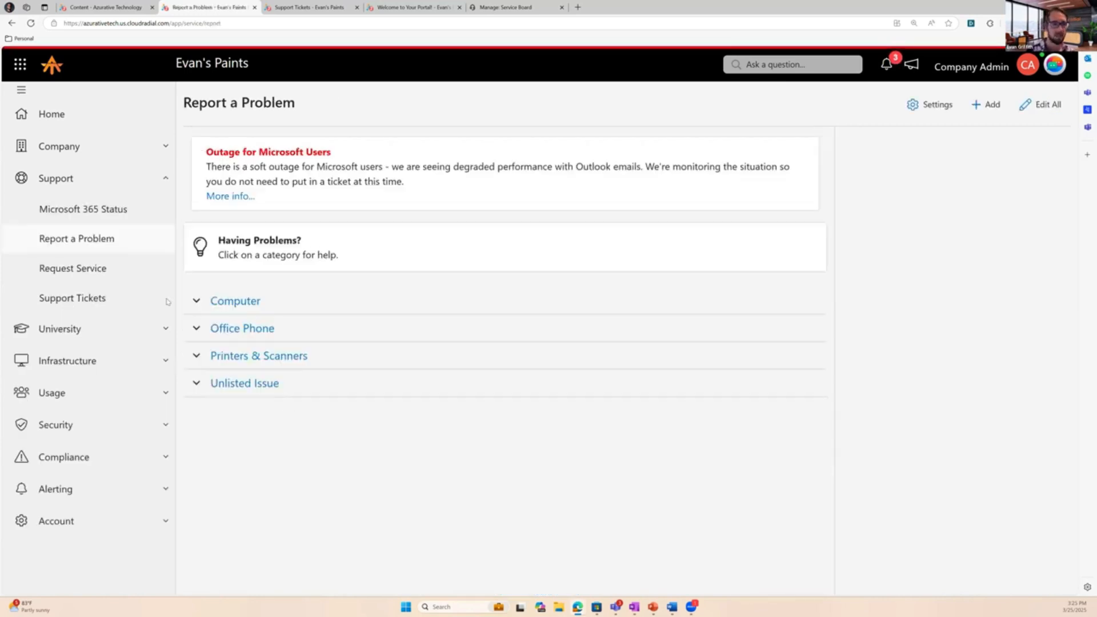
# - Expand the Computer, Office Phone, Printers & Scanners and Unlisted Issue categories to examine the problem forms they hold
pyautogui.click(233, 303)
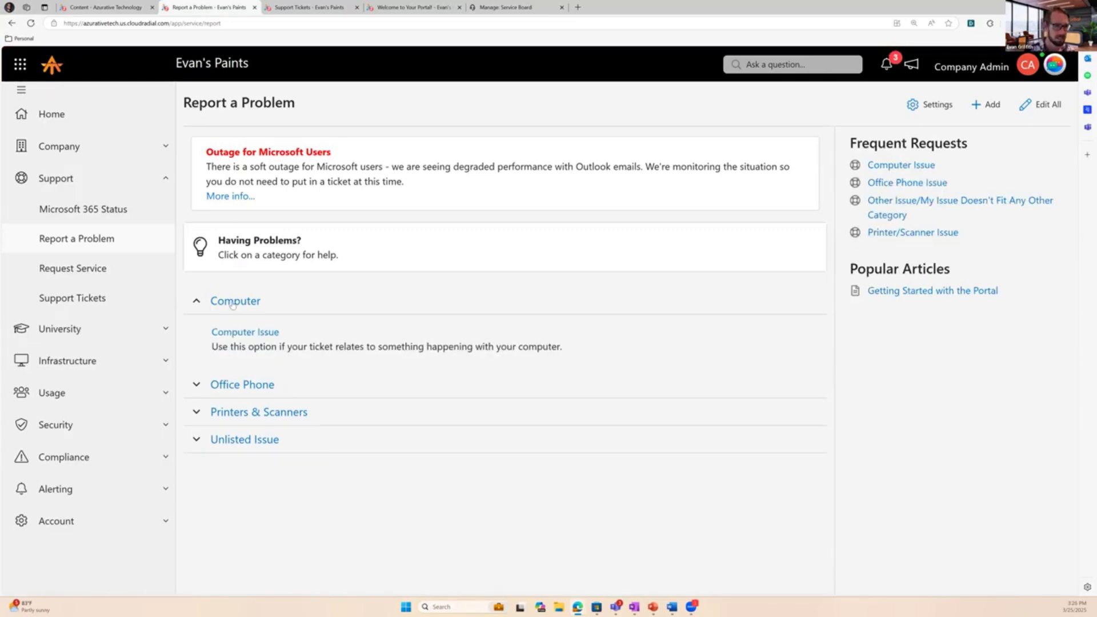
pyautogui.click(234, 304)
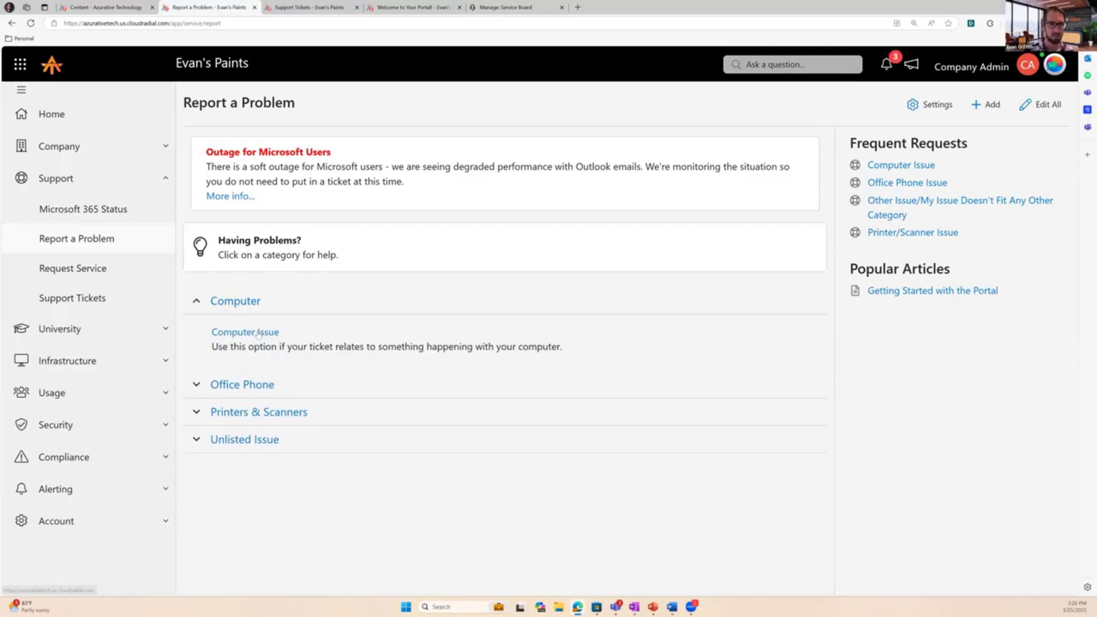
pyautogui.click(249, 393)
pyautogui.click(254, 421)
pyautogui.click(251, 447)
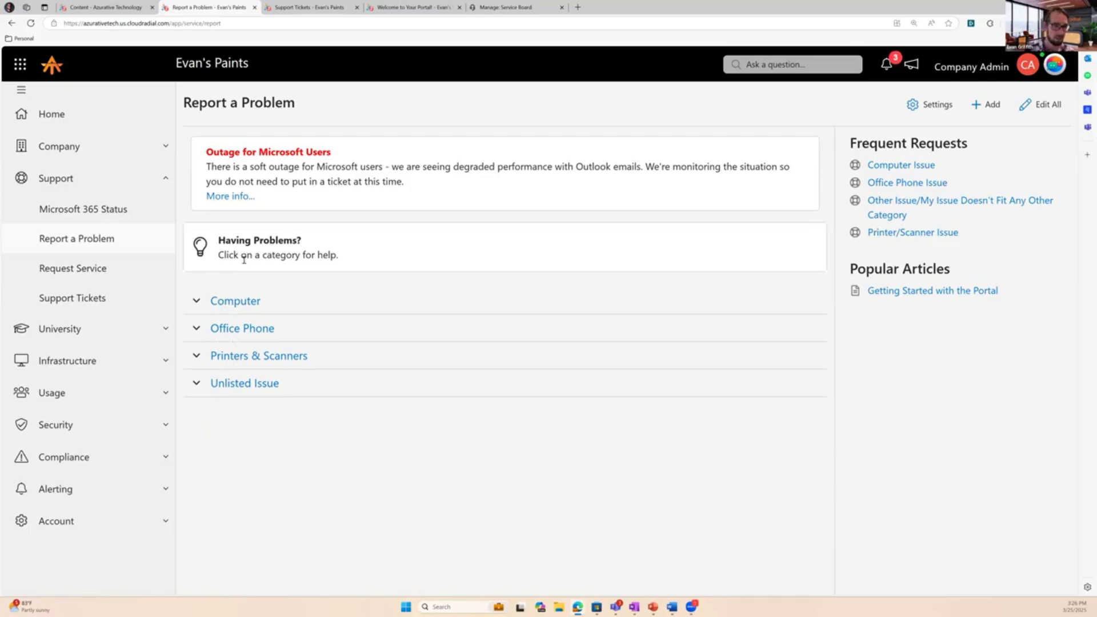
pyautogui.click(239, 301)
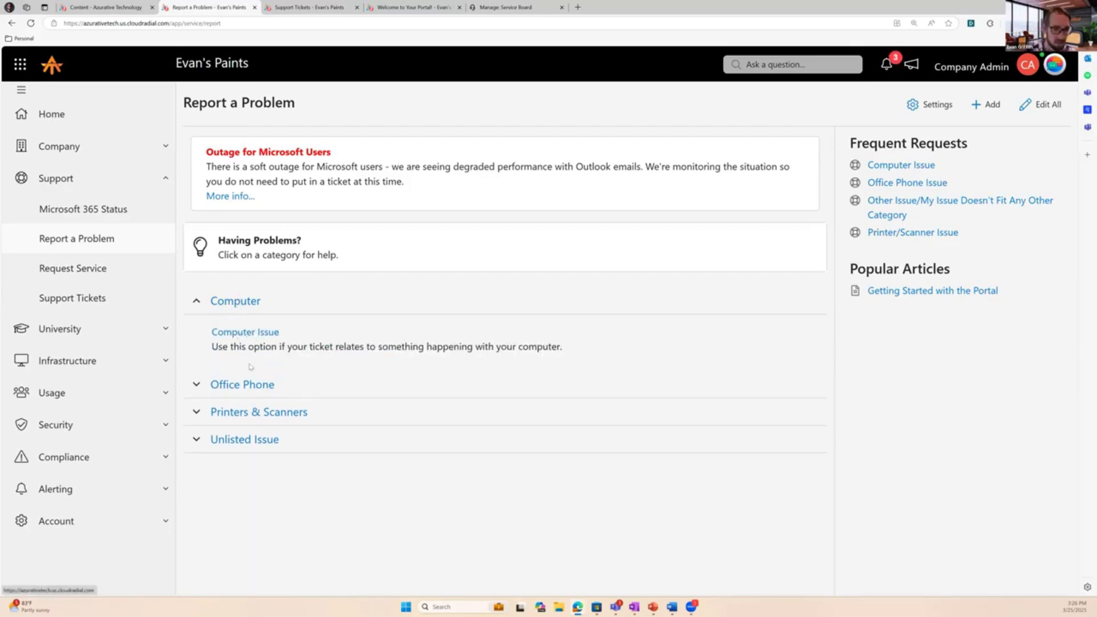
pyautogui.click(252, 386)
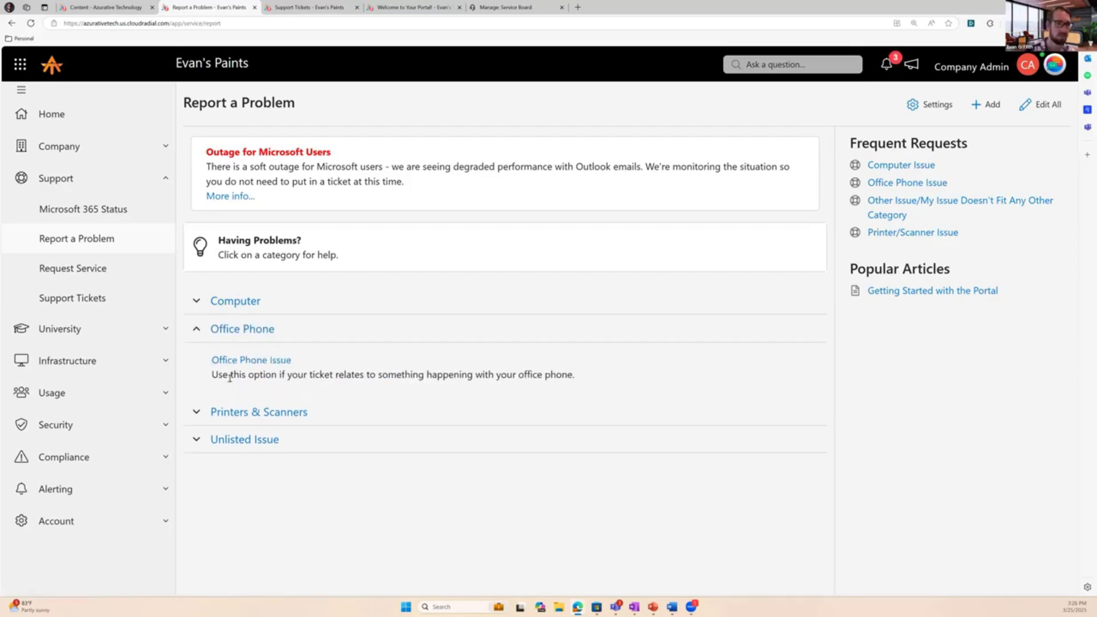
pyautogui.click(229, 301)
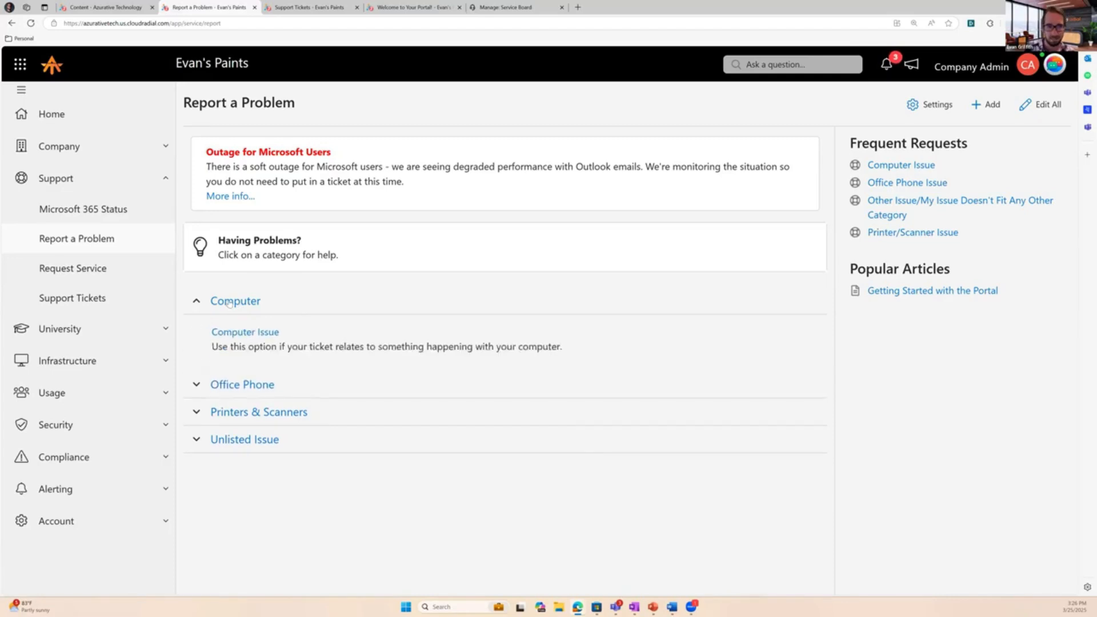
# - Return to the Request Service page, look through the blank form for adding a service request there, and cancel it
pyautogui.click(77, 268)
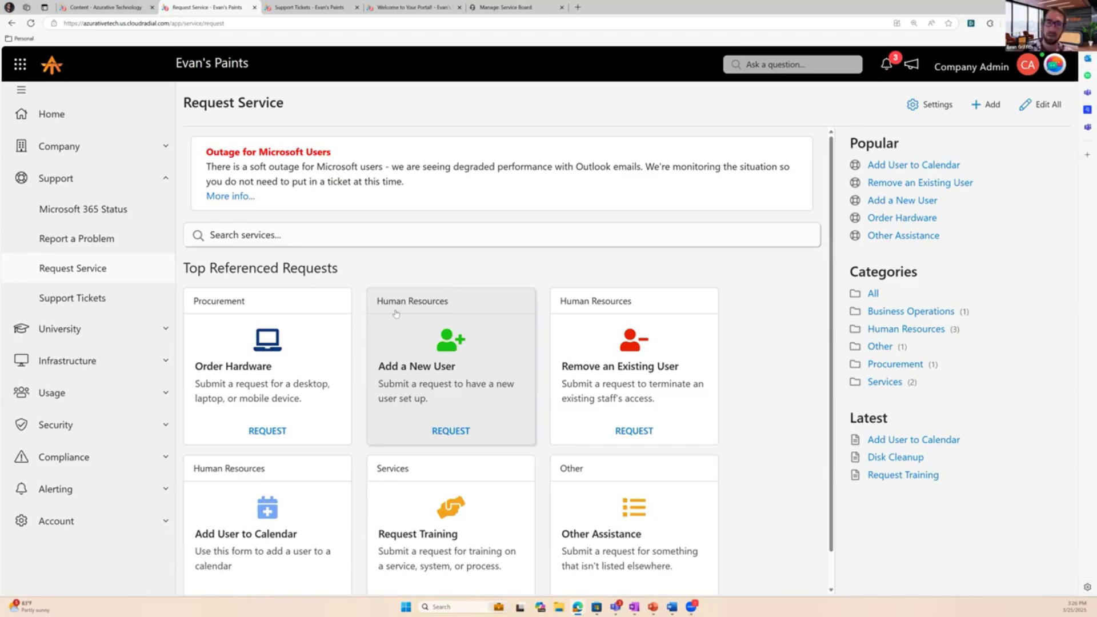
pyautogui.scroll(-1, 600, 213)
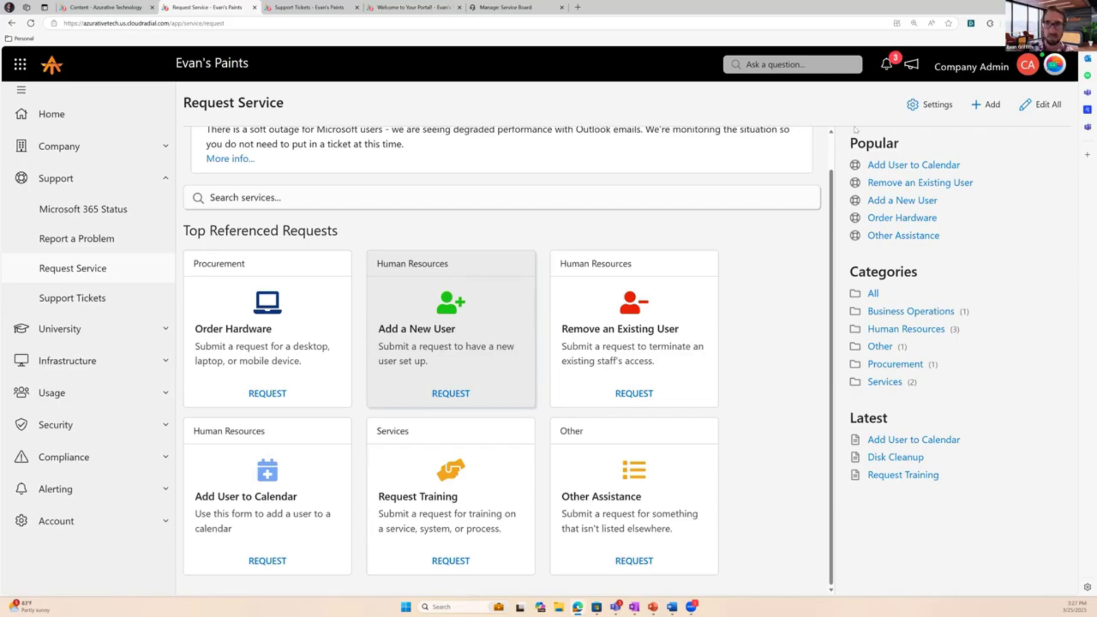
pyautogui.click(985, 107)
pyautogui.scroll(-6, 693, 294)
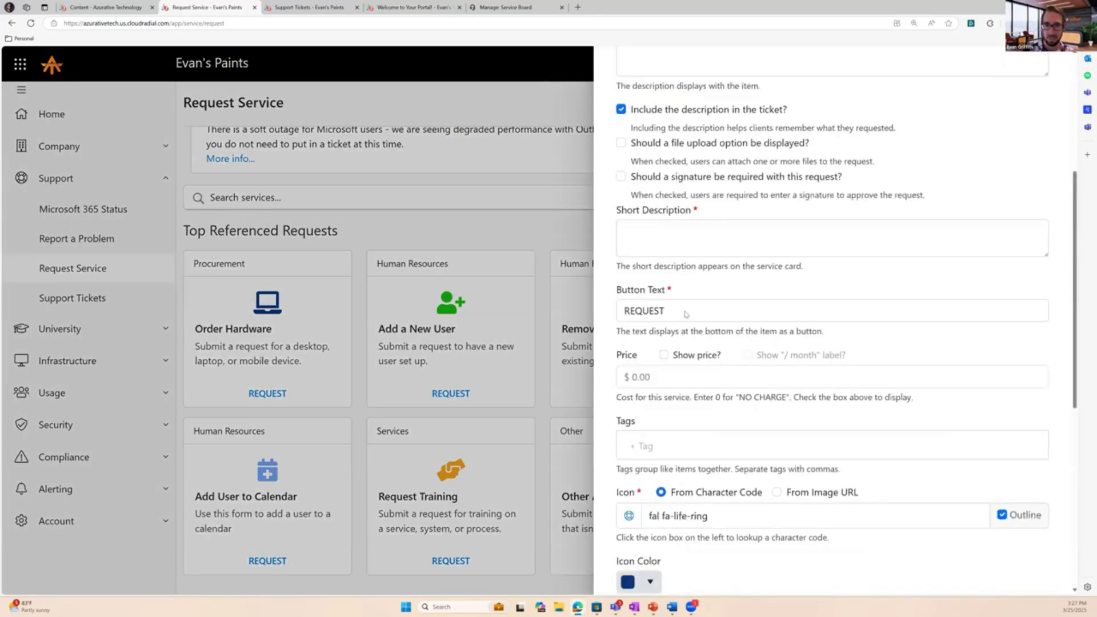
pyautogui.scroll(-4, 712, 300)
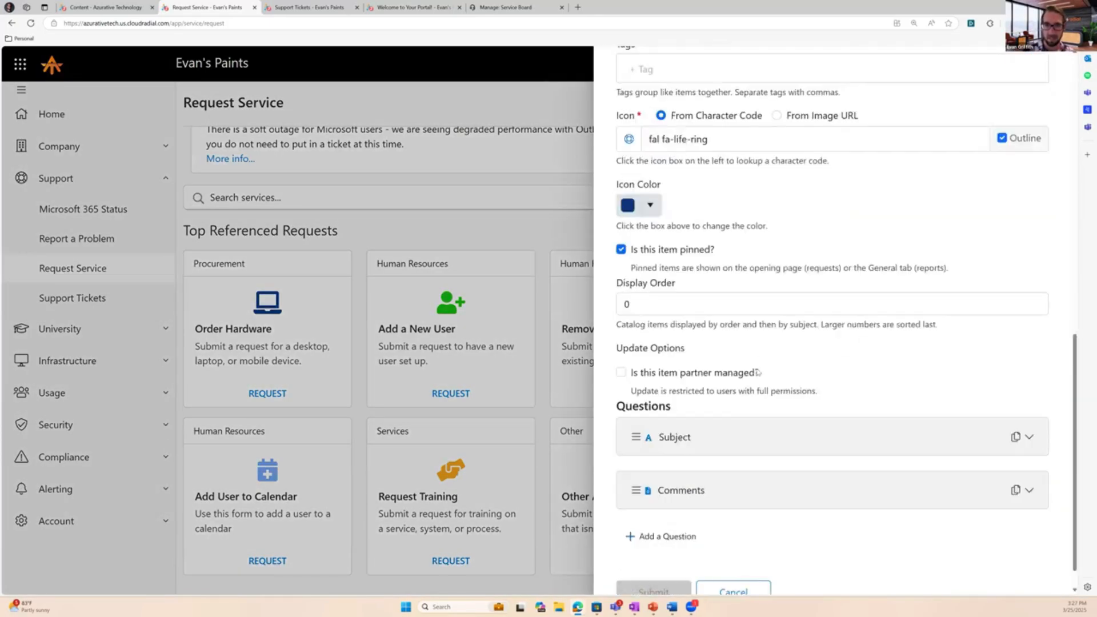
pyautogui.scroll(10, 857, 229)
pyautogui.click(1021, 72)
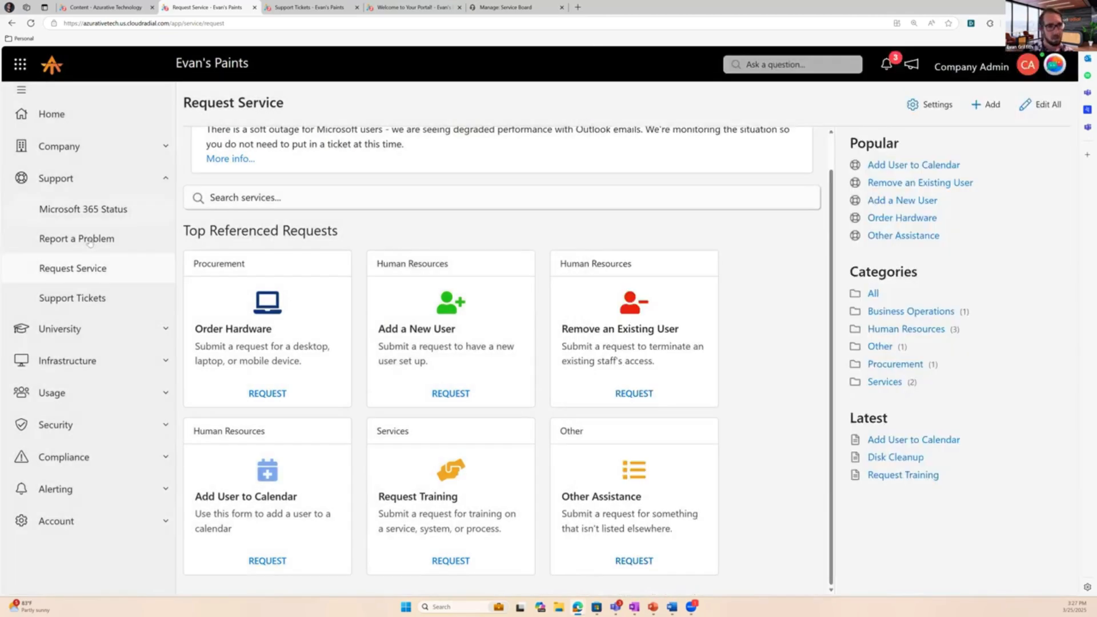
# - Look through the blank form for adding an item on the Report a Problem page and cancel it
pyautogui.click(76, 239)
pyautogui.click(986, 107)
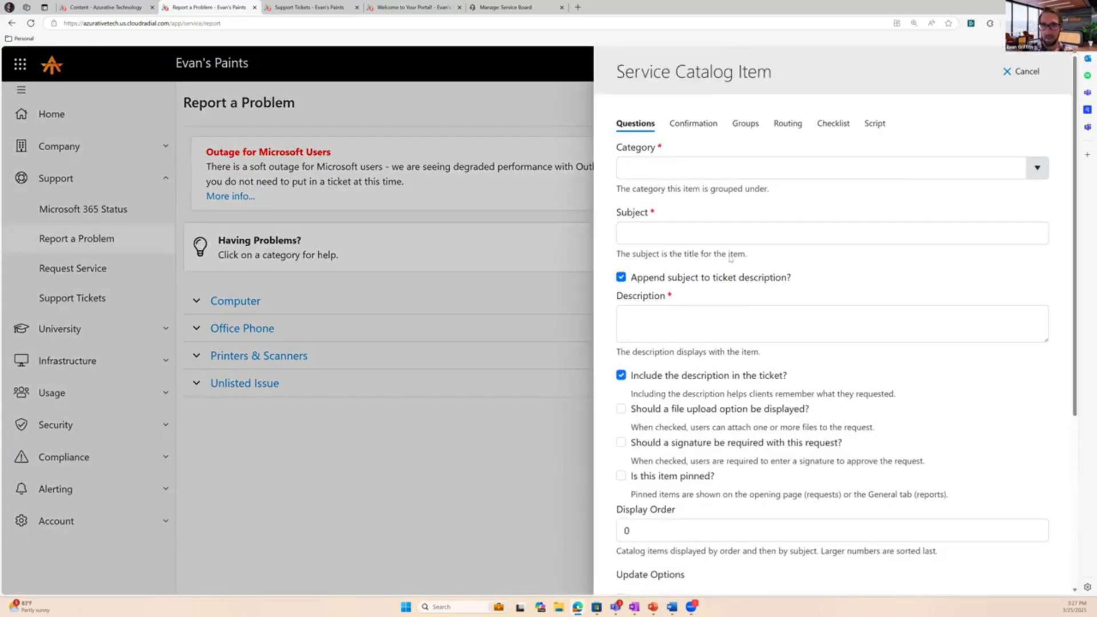
pyautogui.scroll(-2, 740, 277)
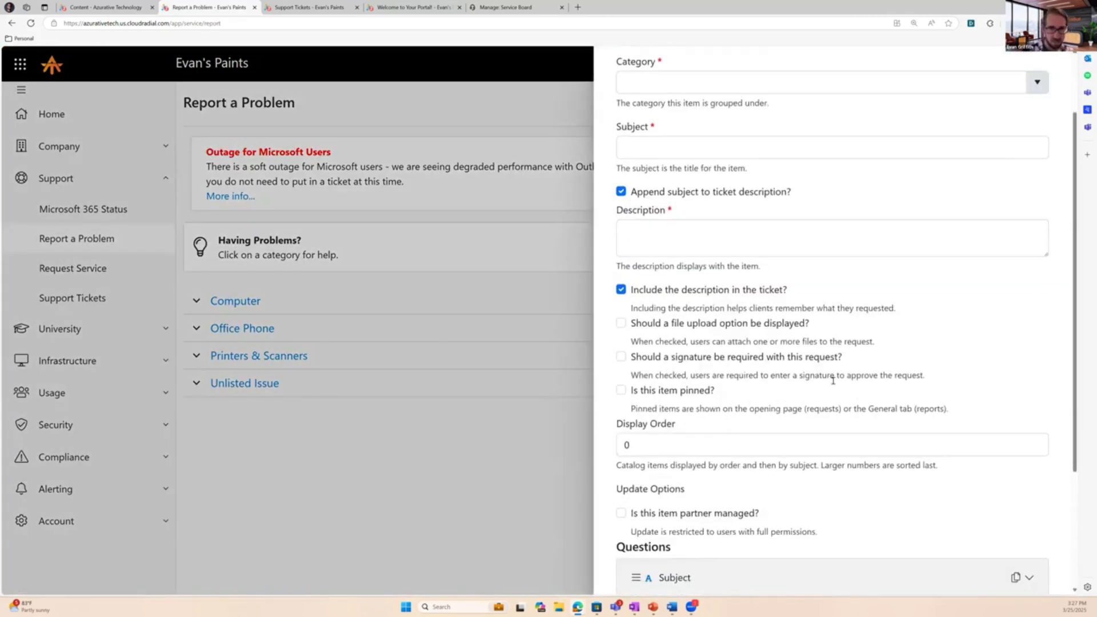
pyautogui.scroll(-3, 829, 378)
pyautogui.scroll(5, 800, 316)
pyautogui.click(1024, 74)
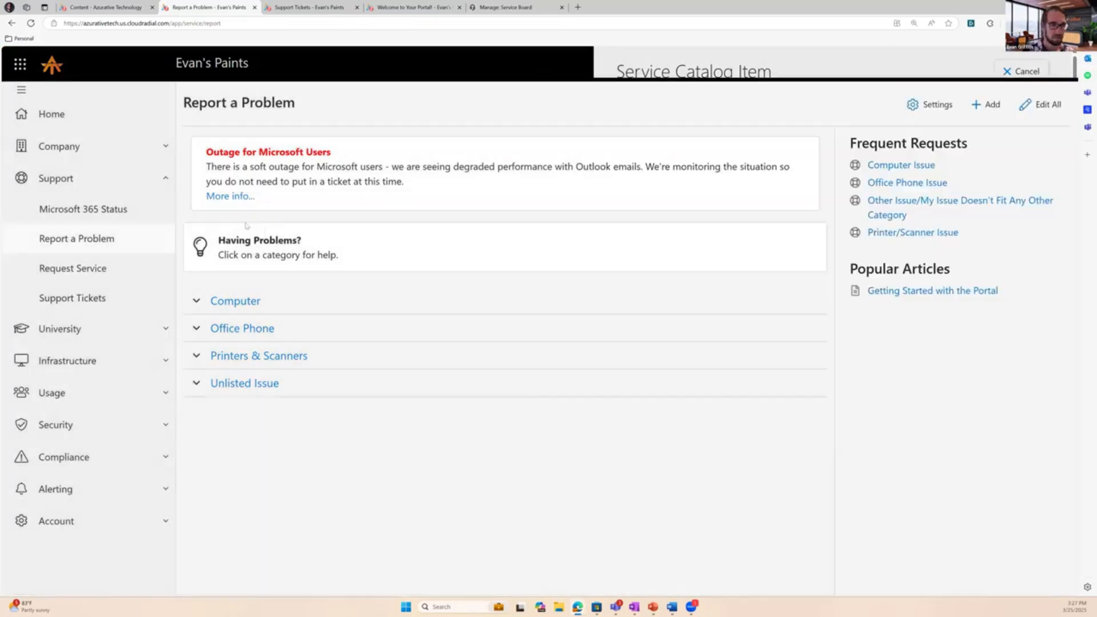
# - Go back to Request Service, show its blank service catalog item form again, and cancel it
pyautogui.click(55, 279)
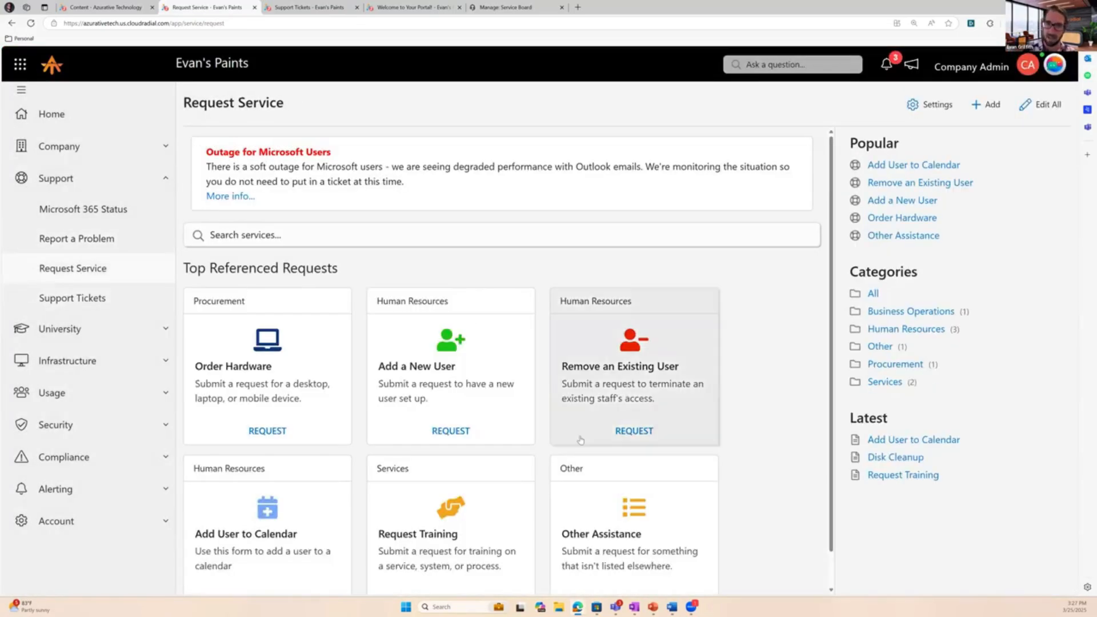
pyautogui.click(982, 110)
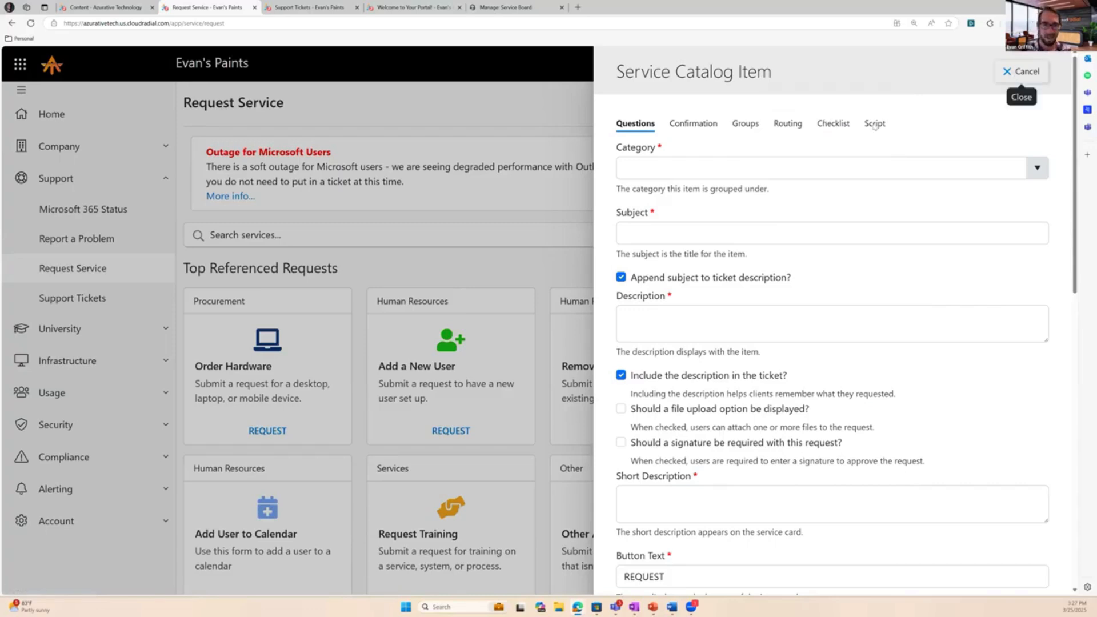
pyautogui.click(1020, 72)
# - Open the Add User to Calendar request for editing and view the available category choices without changing the category
pyautogui.click(309, 508)
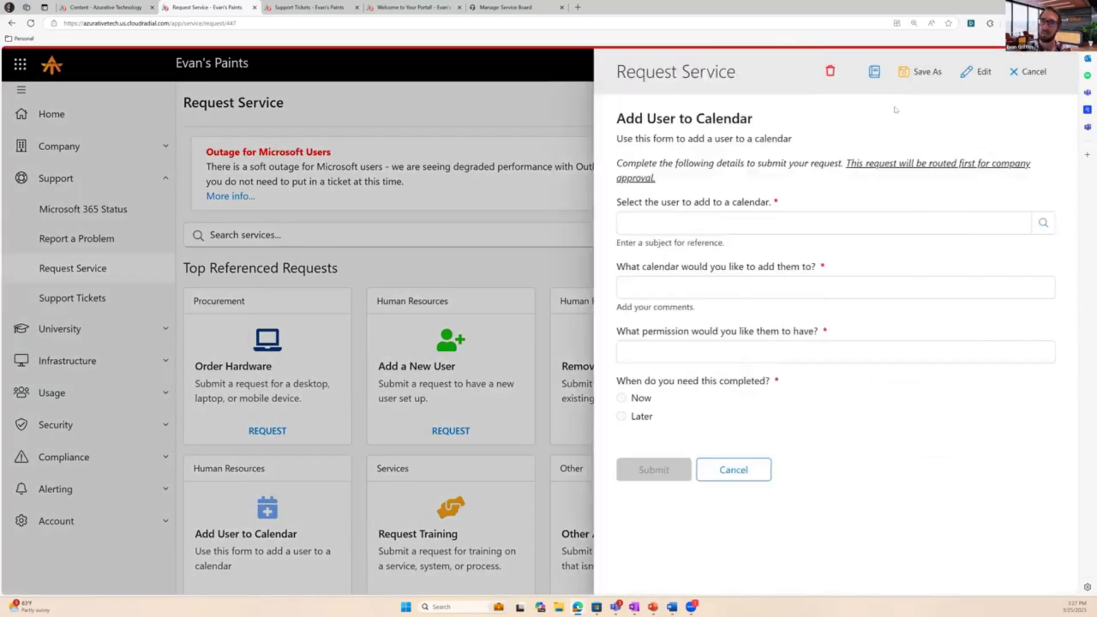
pyautogui.click(981, 73)
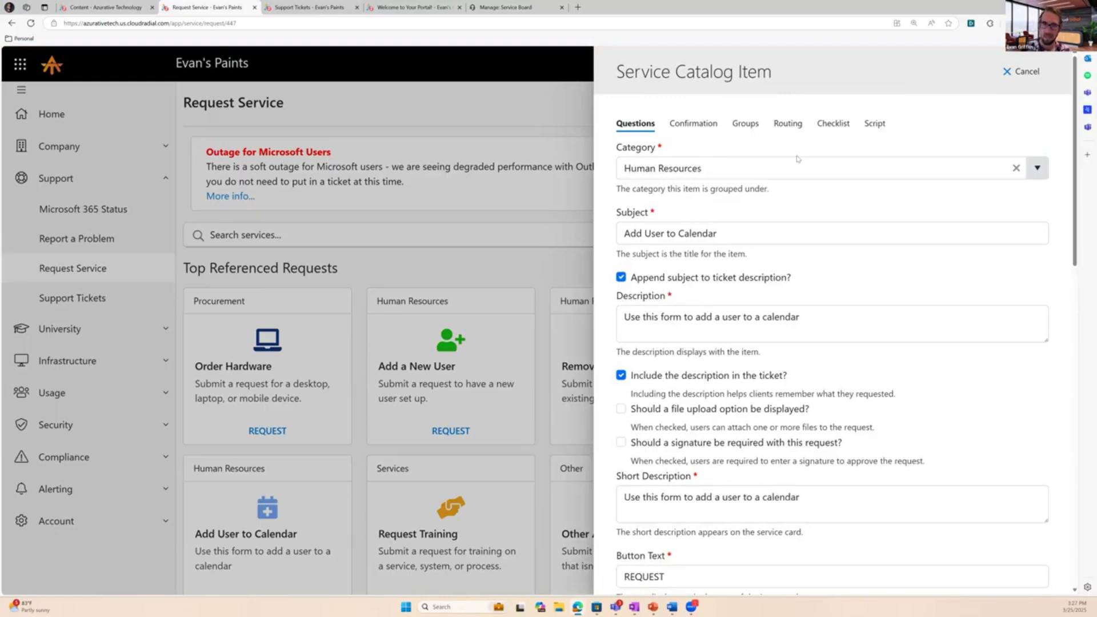
pyautogui.scroll(-1, 778, 152)
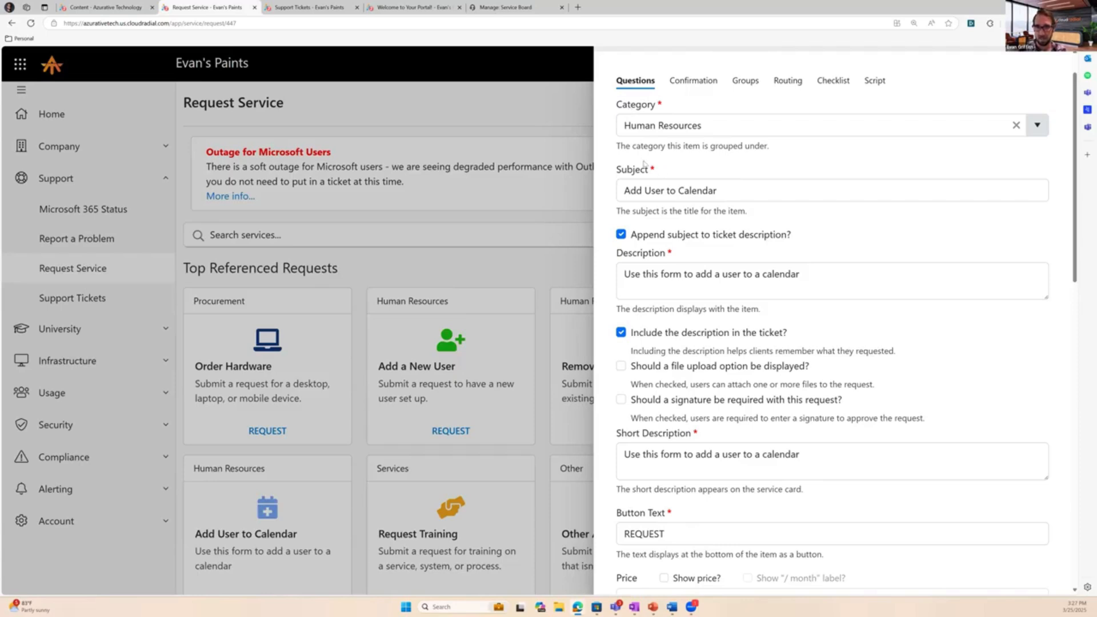
pyautogui.click(857, 123)
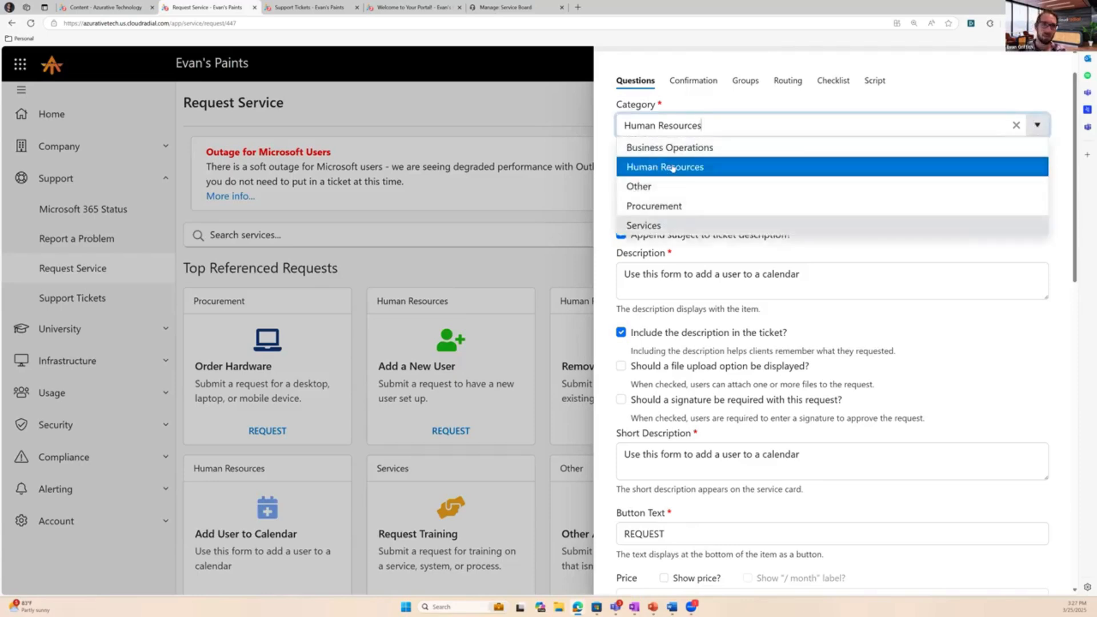
pyautogui.click(725, 94)
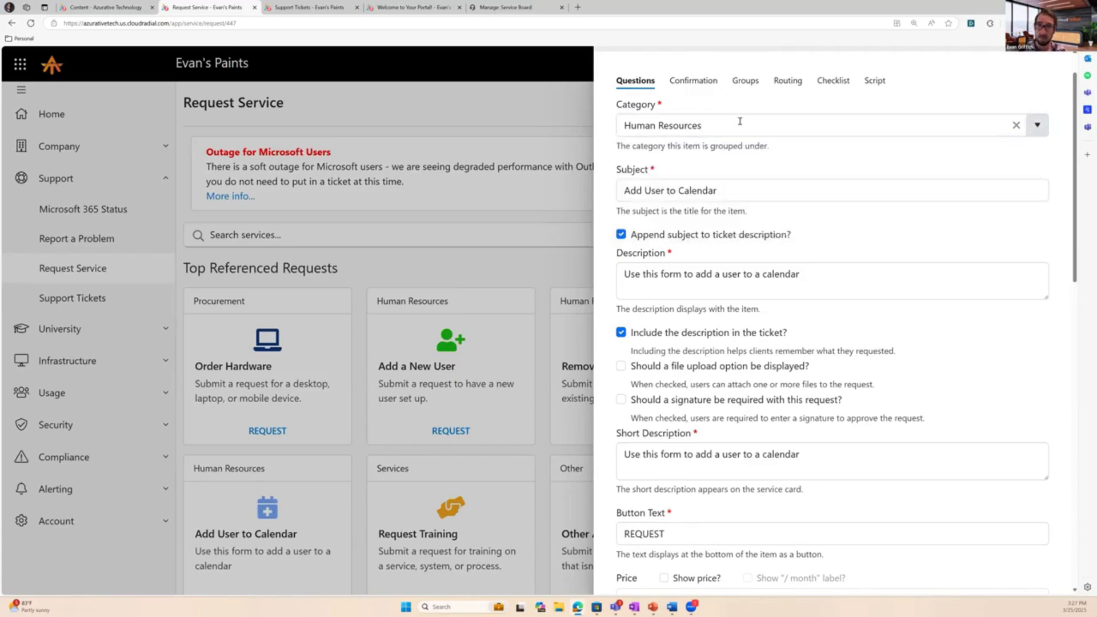
# - Try entering "fdgfdhg" as a new category for the Add User to Calendar item, and clear the category
pyautogui.click(736, 123)
pyautogui.hotkey('ctrl', 'a')
pyautogui.write('fdgfdhg')
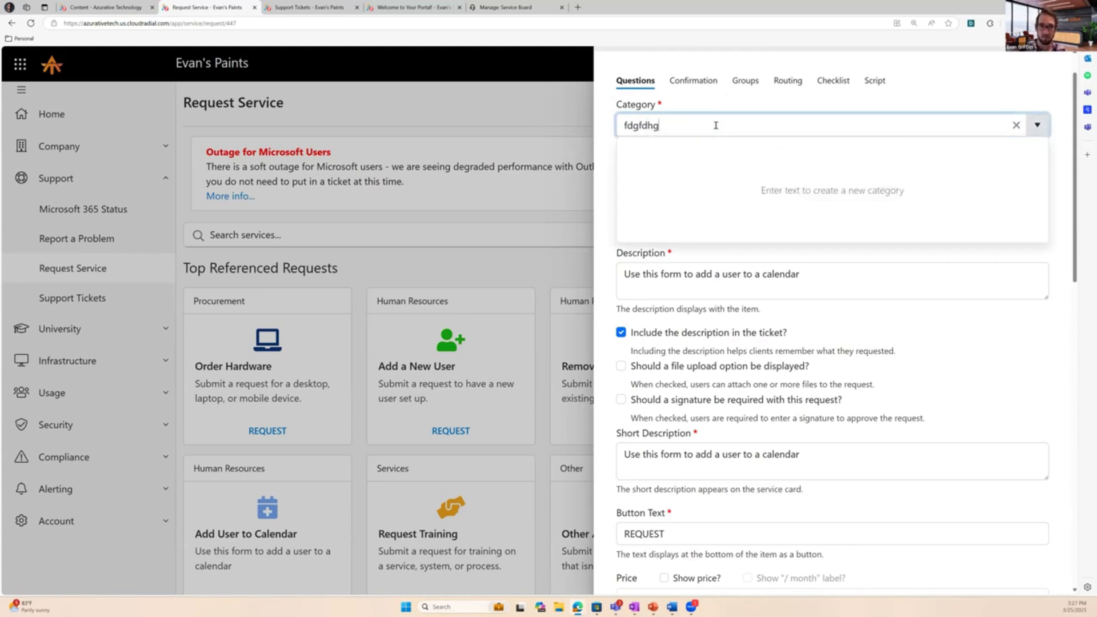
pyautogui.hotkey('ctrl', 'a')
pyautogui.press('BackSpace')
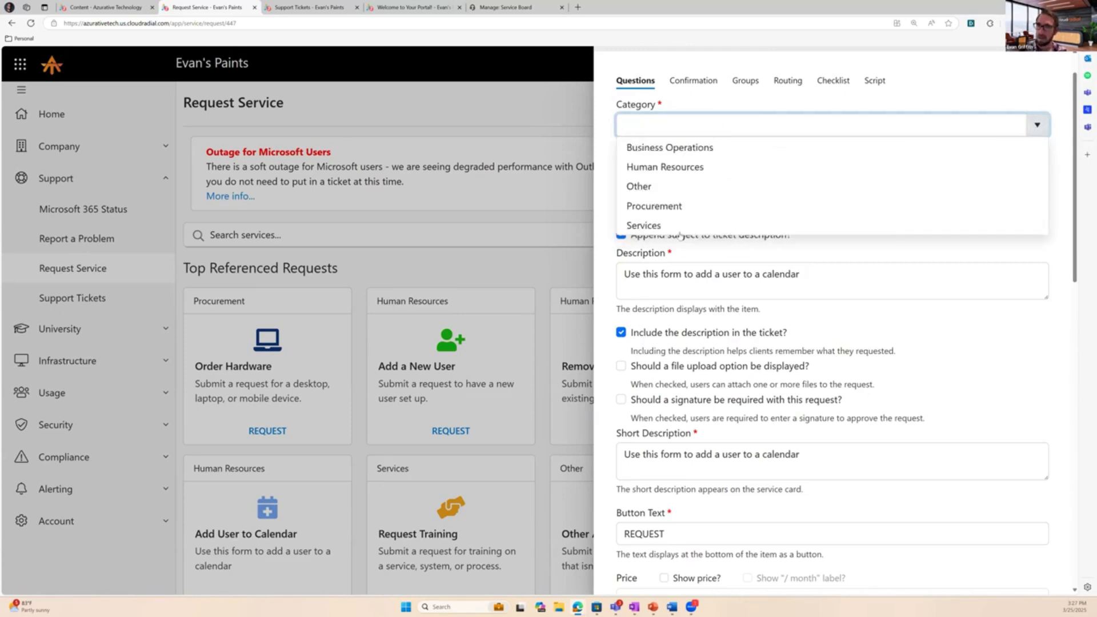
pyautogui.click(711, 100)
# - Examine the item's subject settings, compare them with the ticket summaries on the ConnectWise service board, and return to the item
pyautogui.click(772, 207)
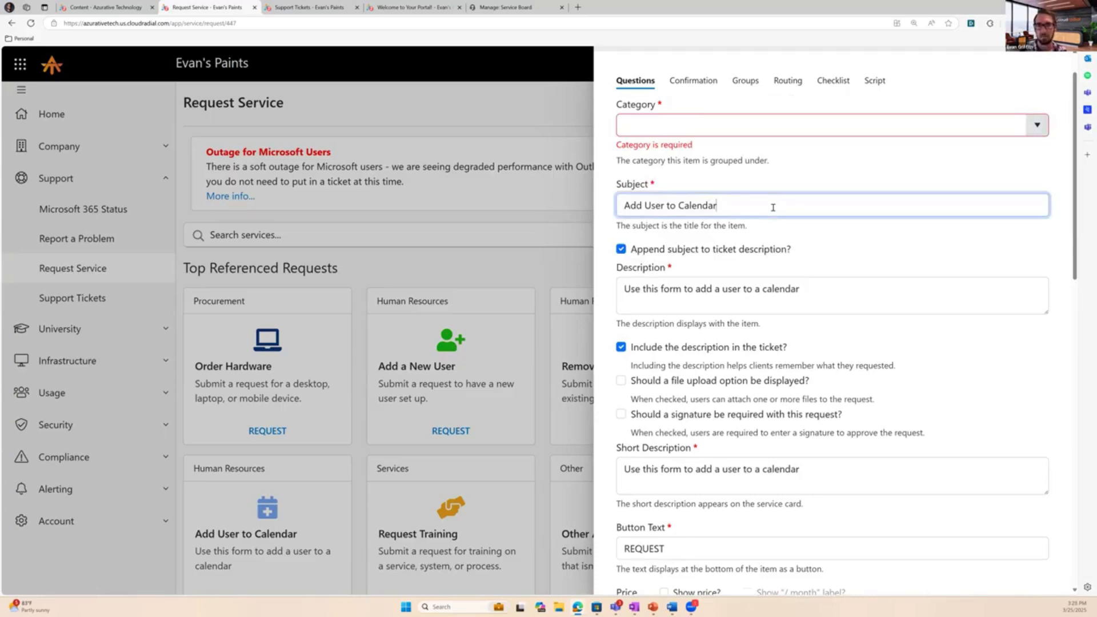
pyautogui.scroll(-2, 705, 202)
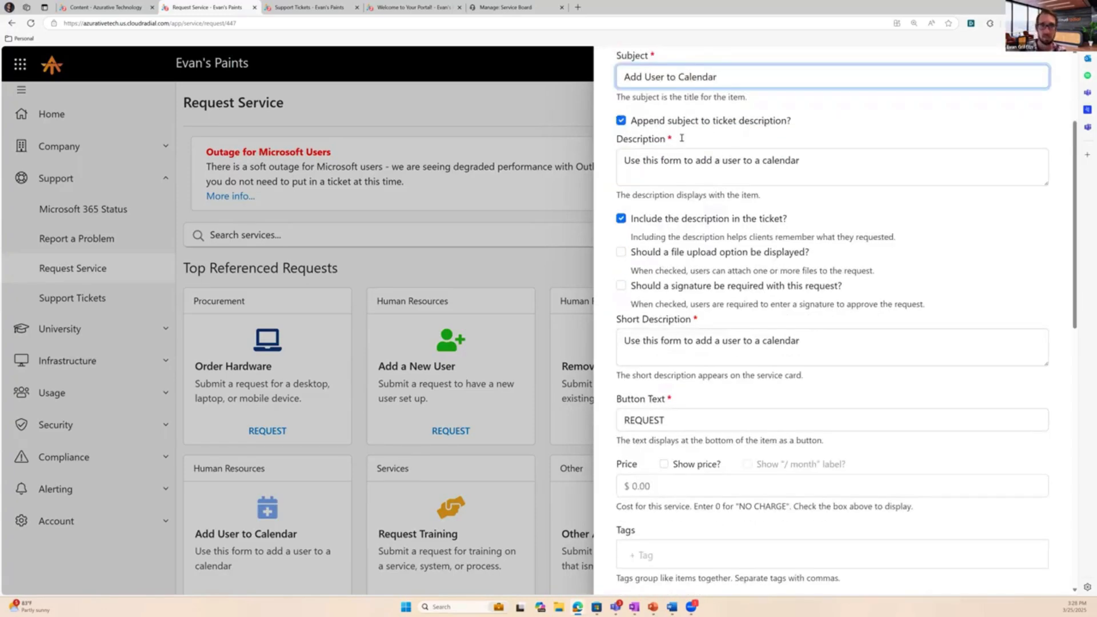
pyautogui.click(542, 4)
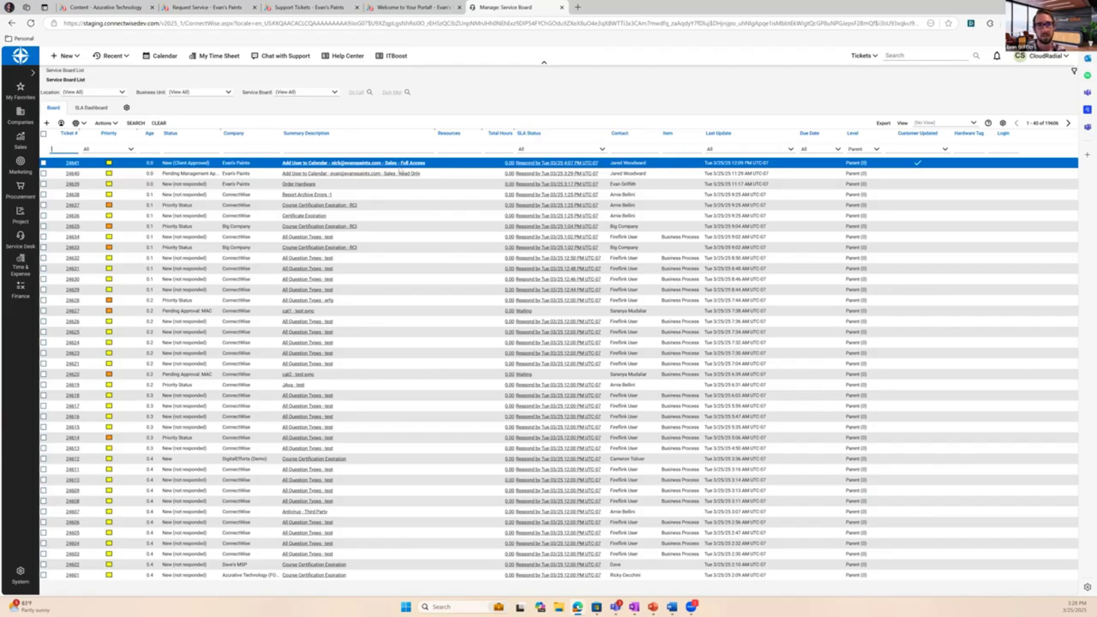
pyautogui.click(207, 7)
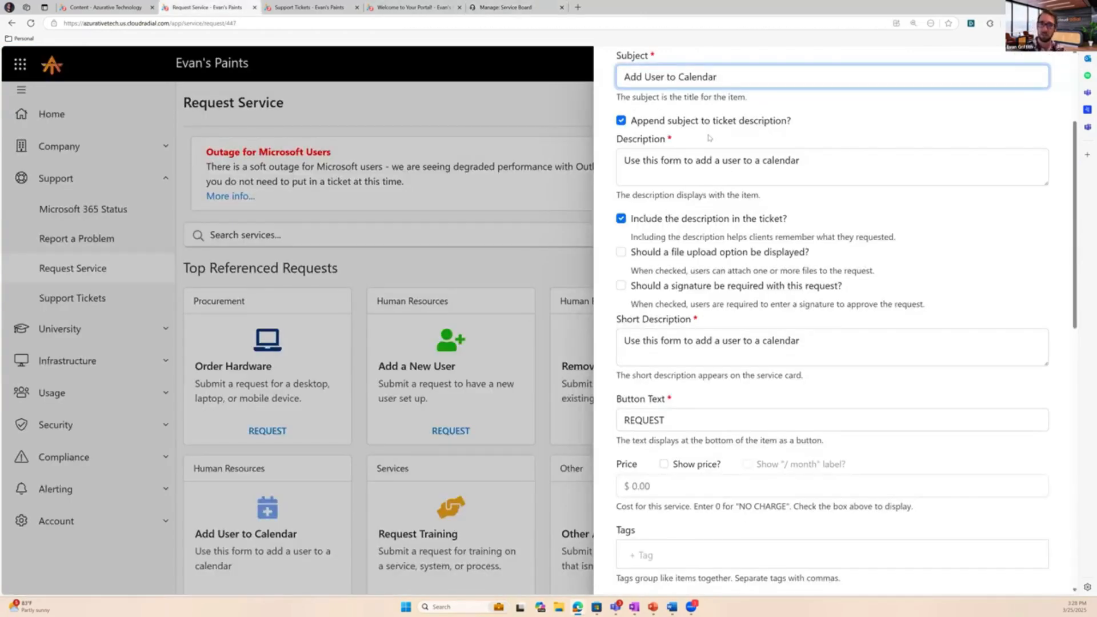
# - Enable the file upload option and require a signature for the Add User to Calendar request
pyautogui.scroll(-2, 743, 214)
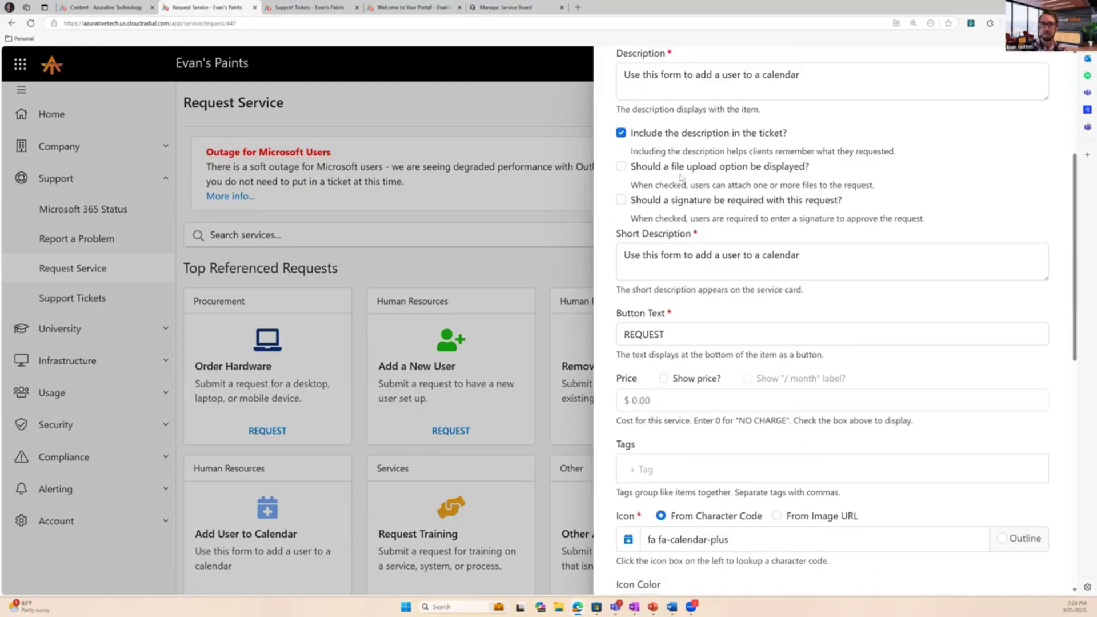
pyautogui.scroll(-3, 681, 177)
pyautogui.scroll(3, 688, 176)
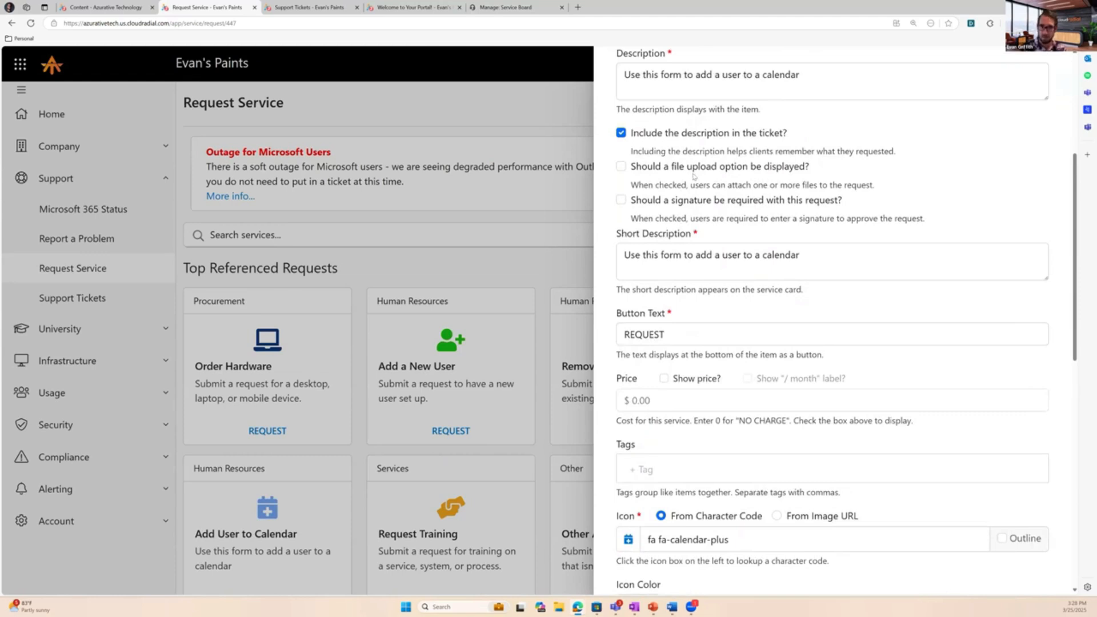
pyautogui.click(621, 167)
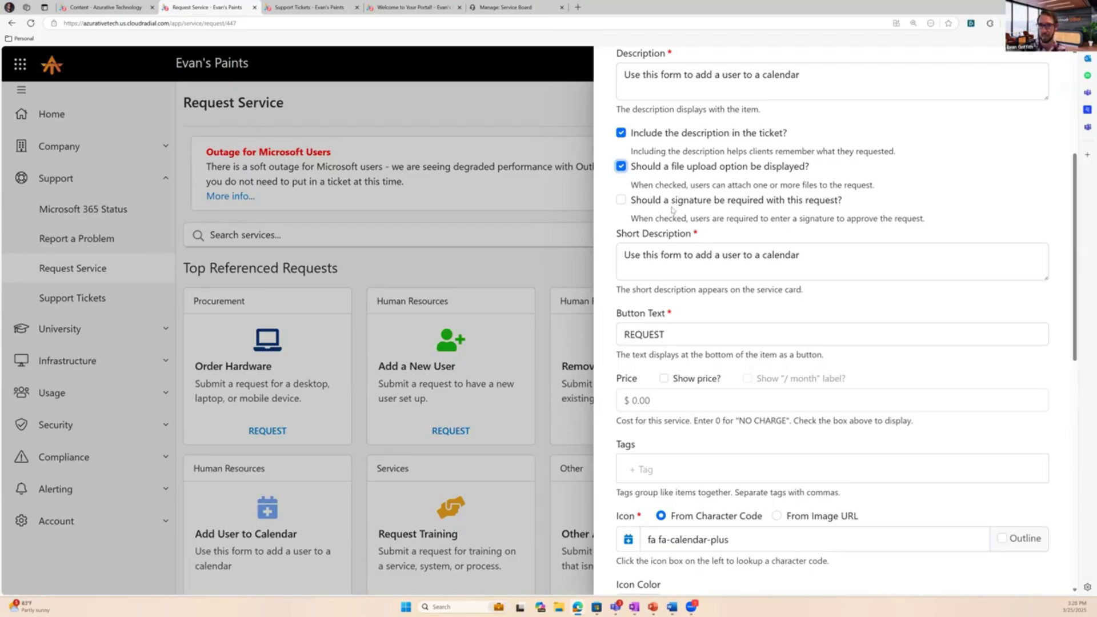
pyautogui.click(621, 201)
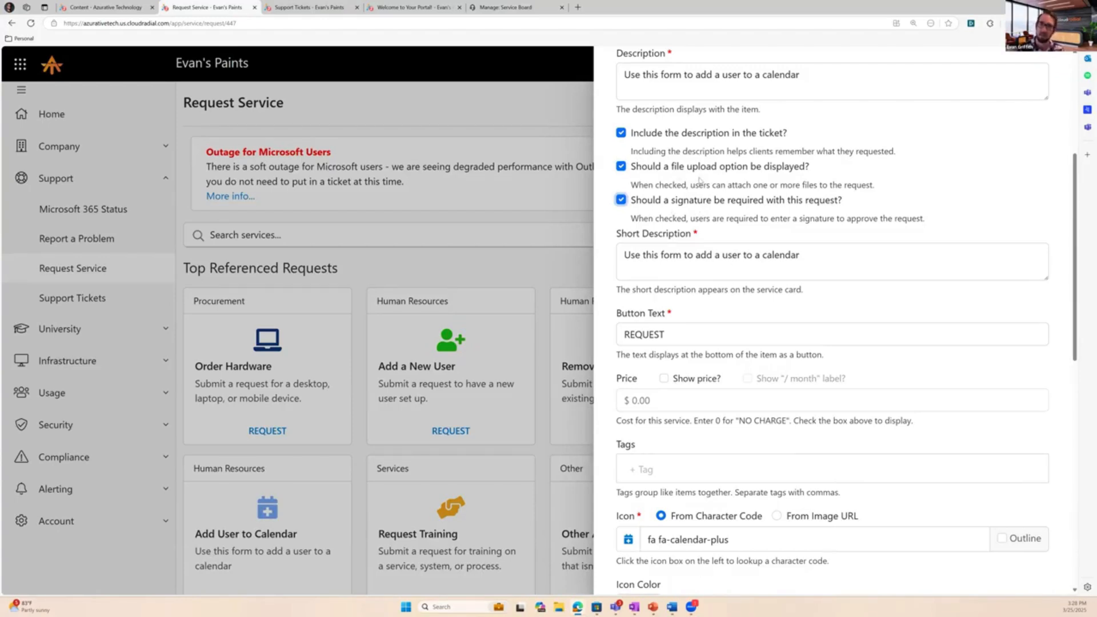
# - Review the short description of the Add User to Calendar item and set its button text to "Add User"
pyautogui.scroll(-1, 701, 181)
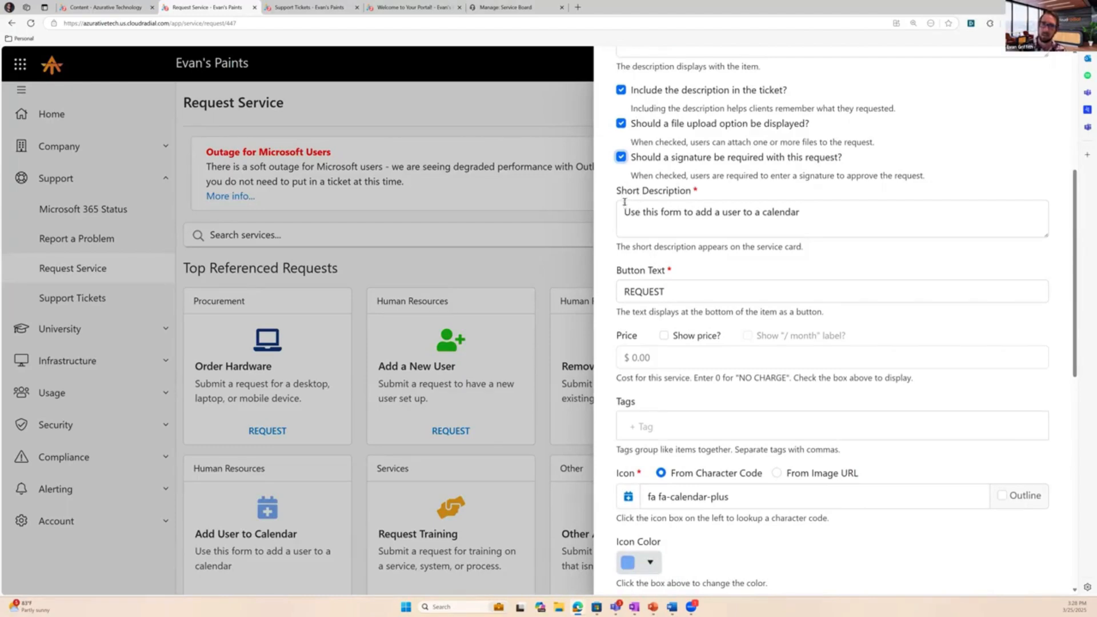
pyautogui.moveTo(624, 210); pyautogui.dragTo(804, 213)
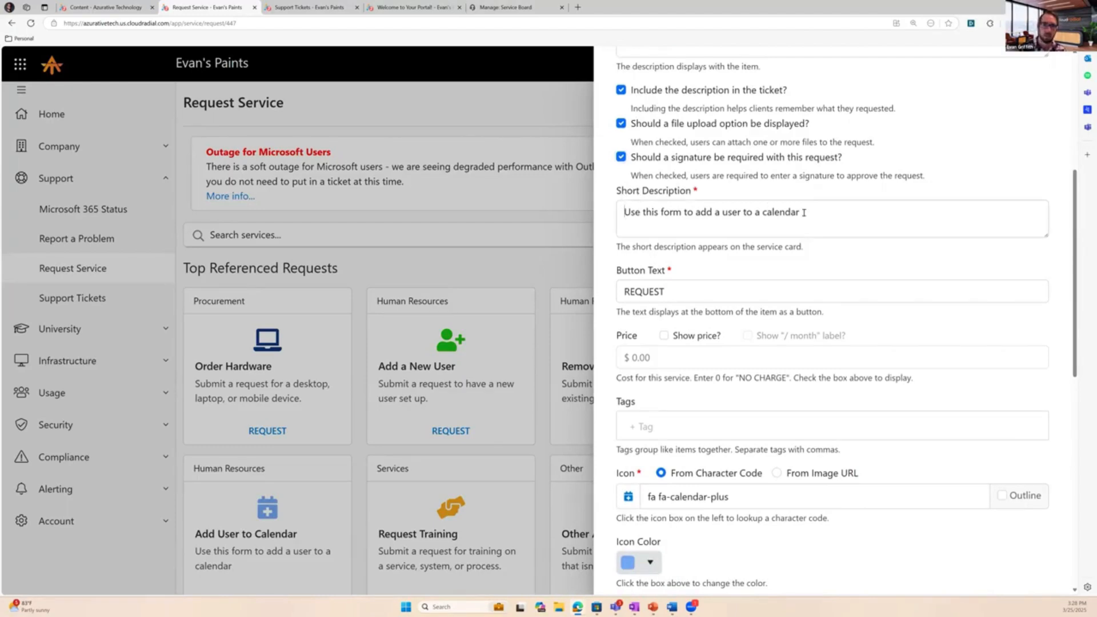
pyautogui.click(657, 212)
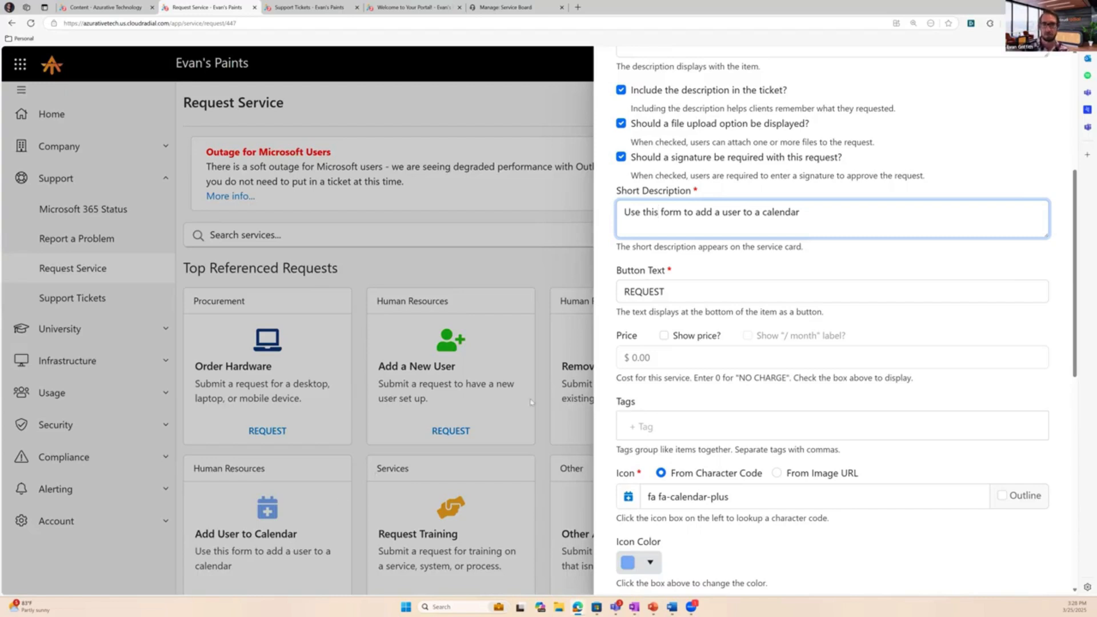
pyautogui.click(655, 280)
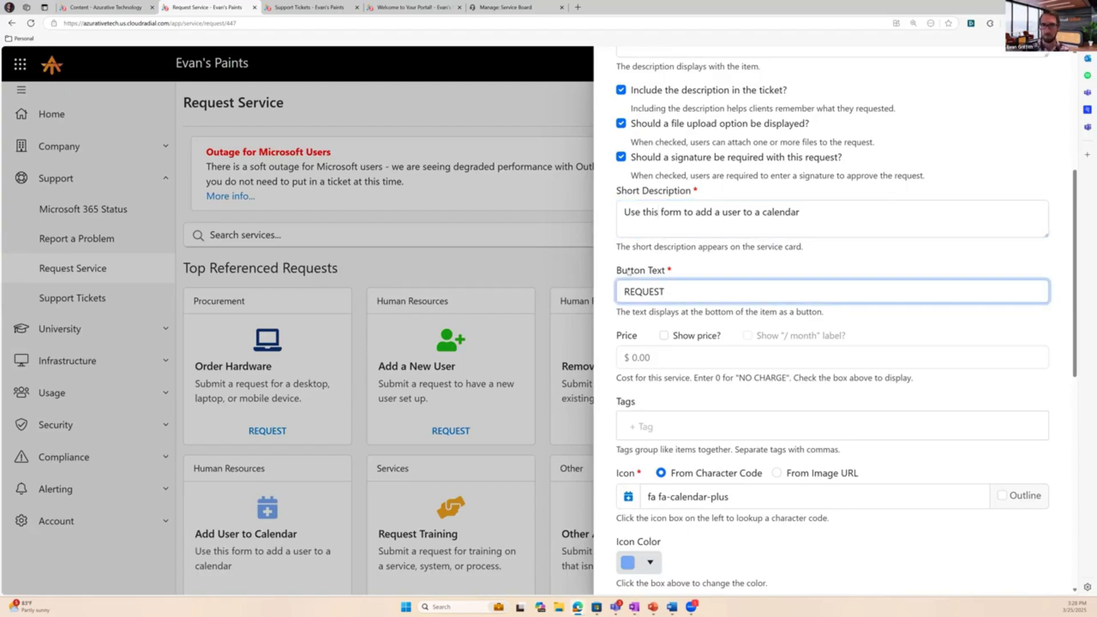
pyautogui.moveTo(617, 270); pyautogui.dragTo(664, 271)
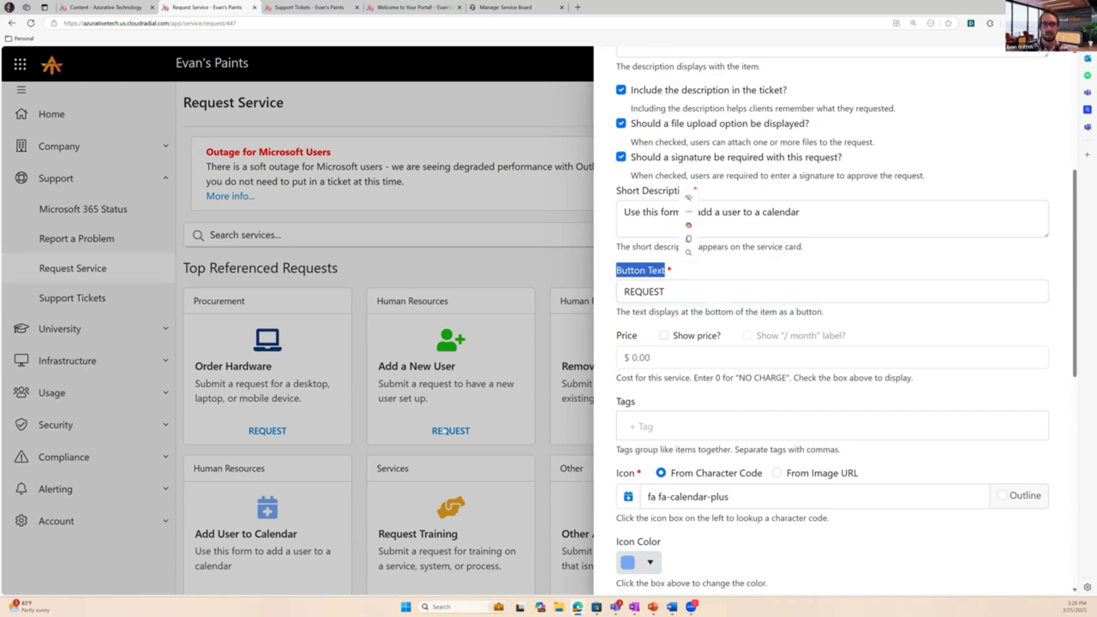
pyautogui.click(642, 296)
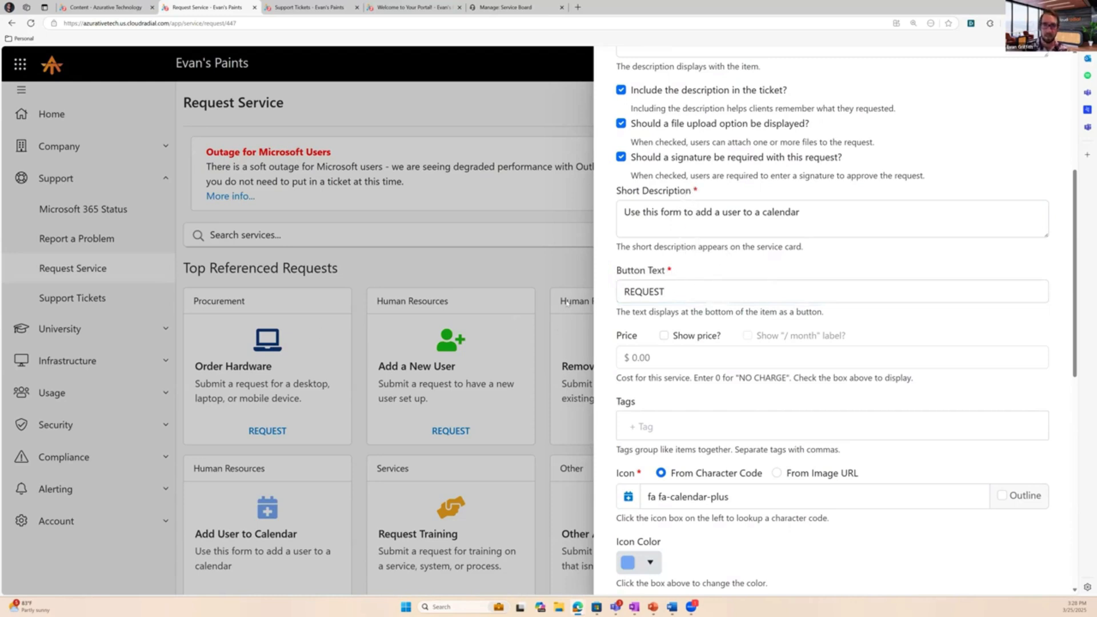
pyautogui.moveTo(673, 295); pyautogui.dragTo(519, 303)
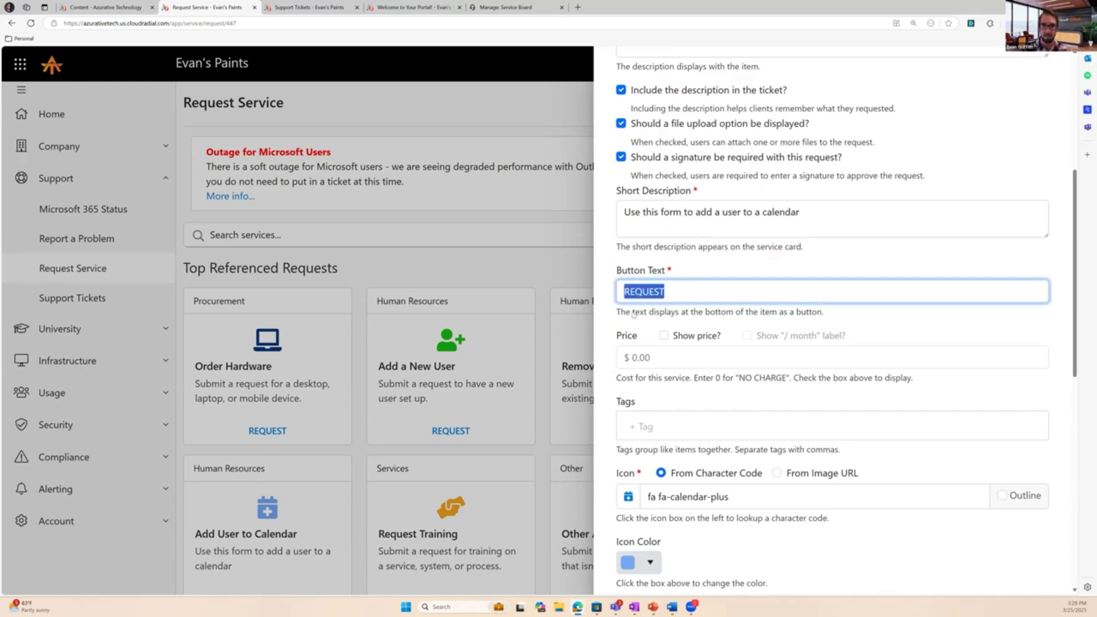
pyautogui.write('Add User')
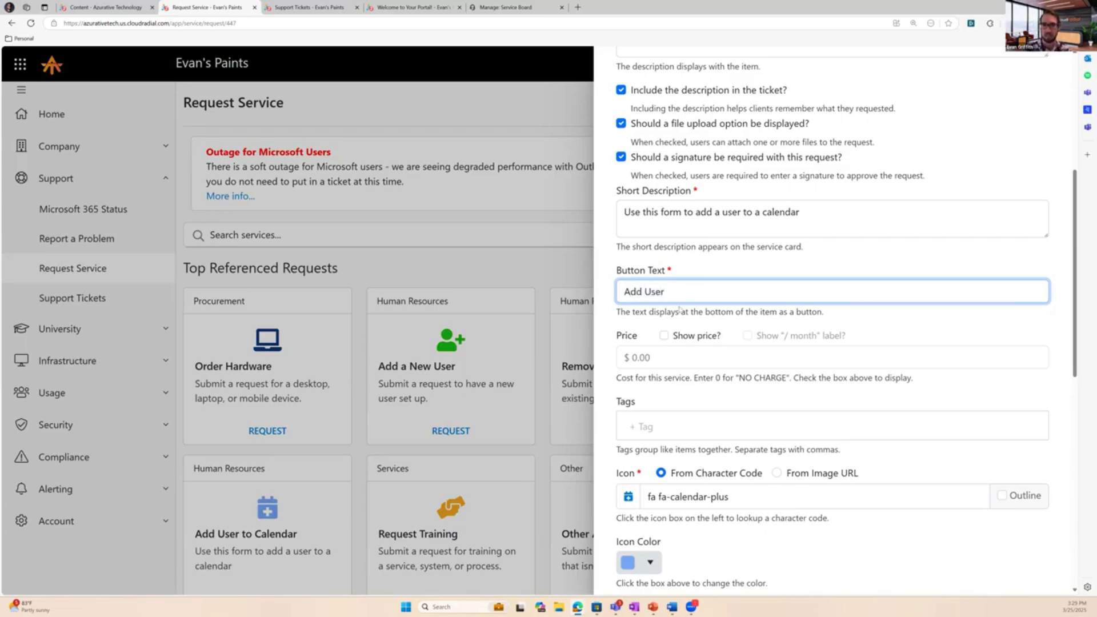
# - Enable price display for the Add User to Calendar item and set its price to $0.50
pyautogui.scroll(-1, 668, 295)
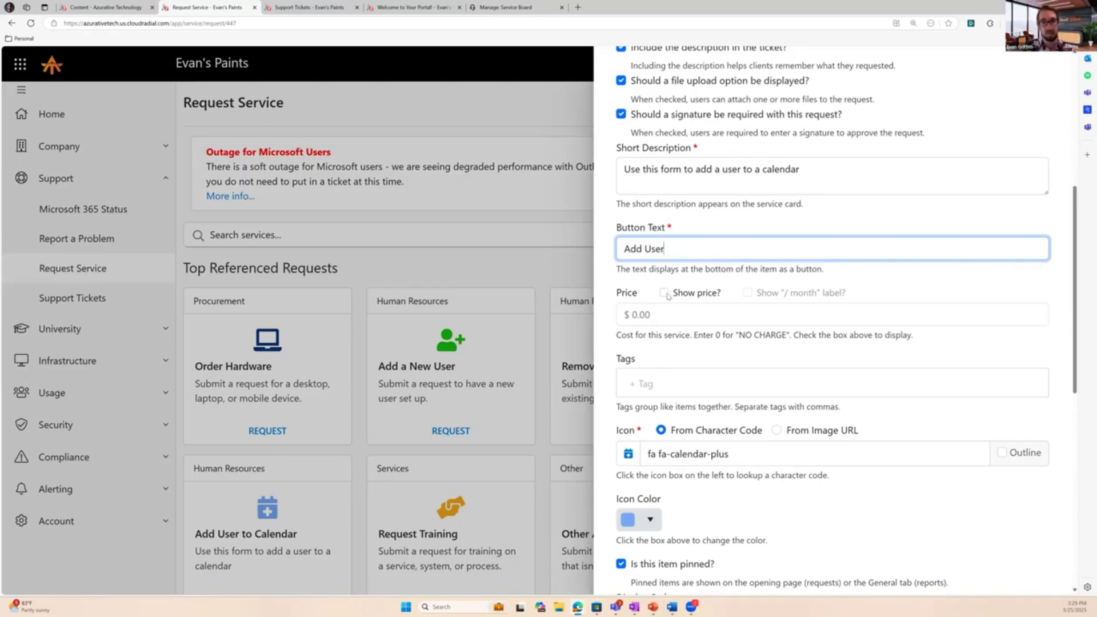
pyautogui.click(665, 293)
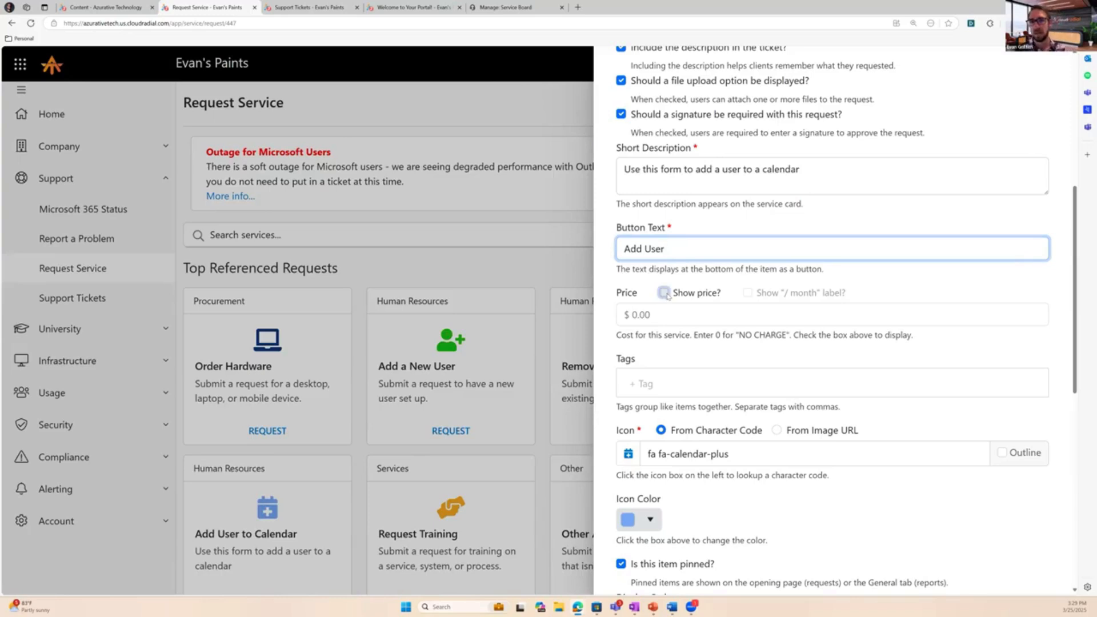
pyautogui.click(670, 318)
pyautogui.write('.50')
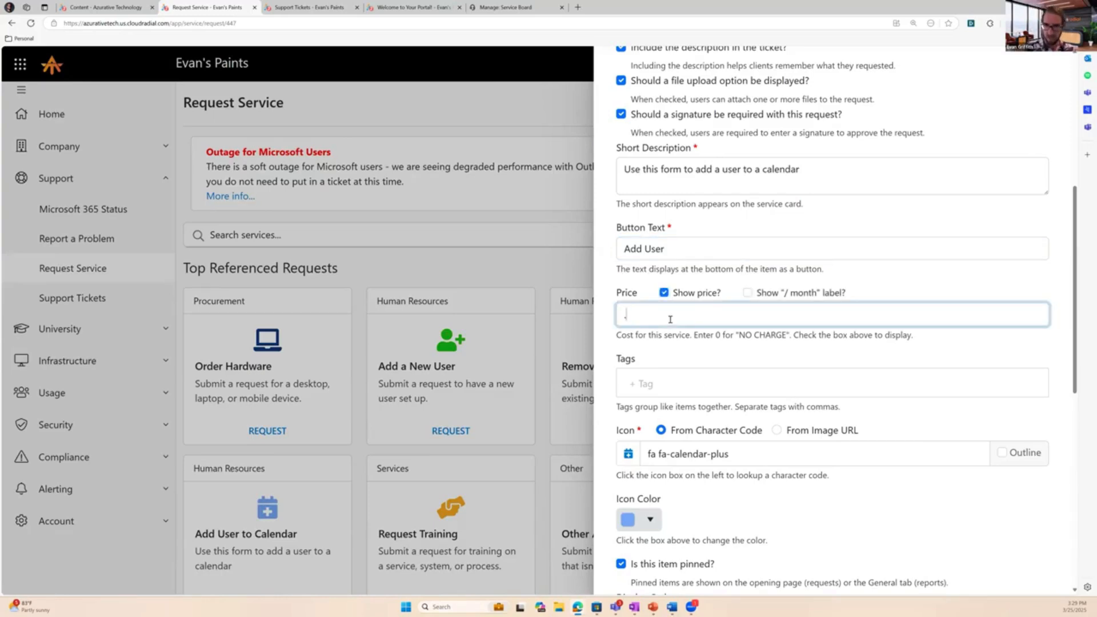
pyautogui.click(714, 278)
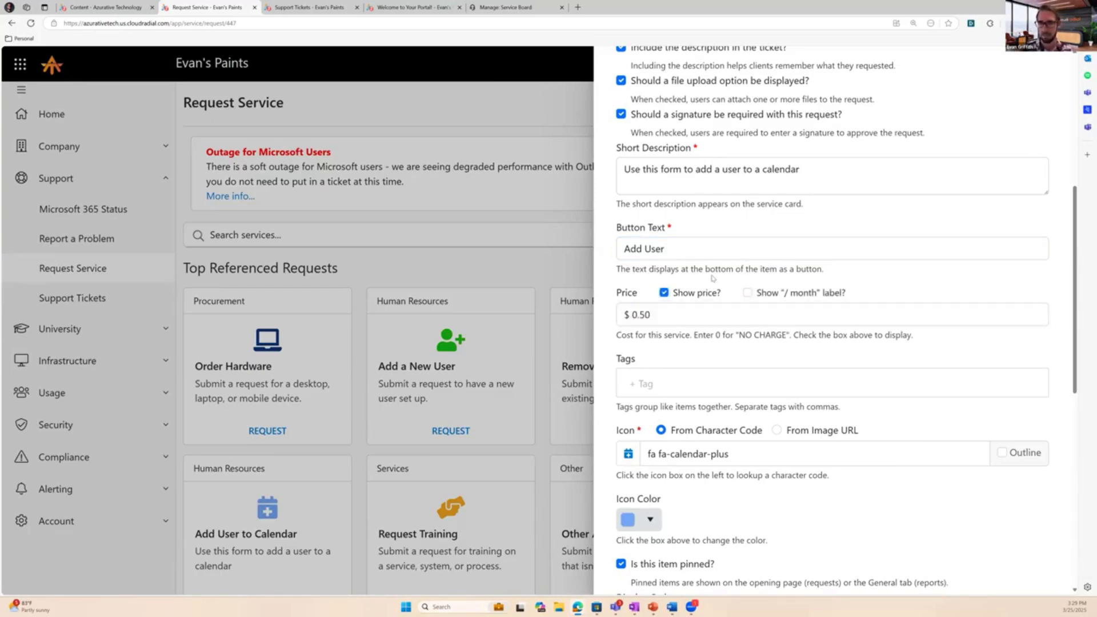
# - Search the icon lookup for "calendar" and set the item's icon to CalendarReply
pyautogui.scroll(-2, 660, 364)
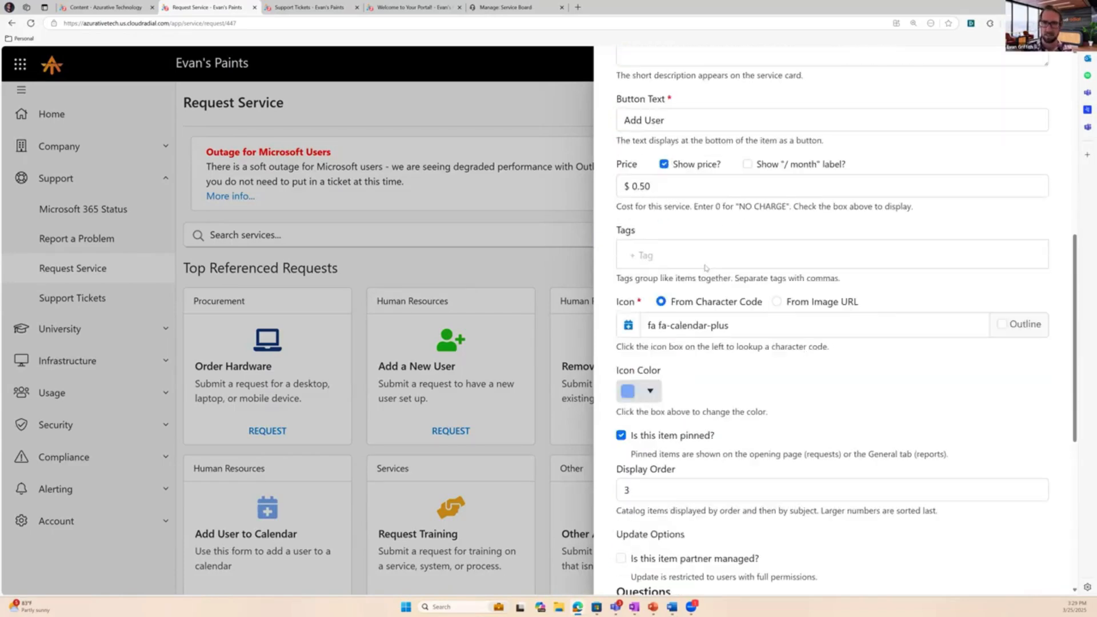
pyautogui.click(651, 256)
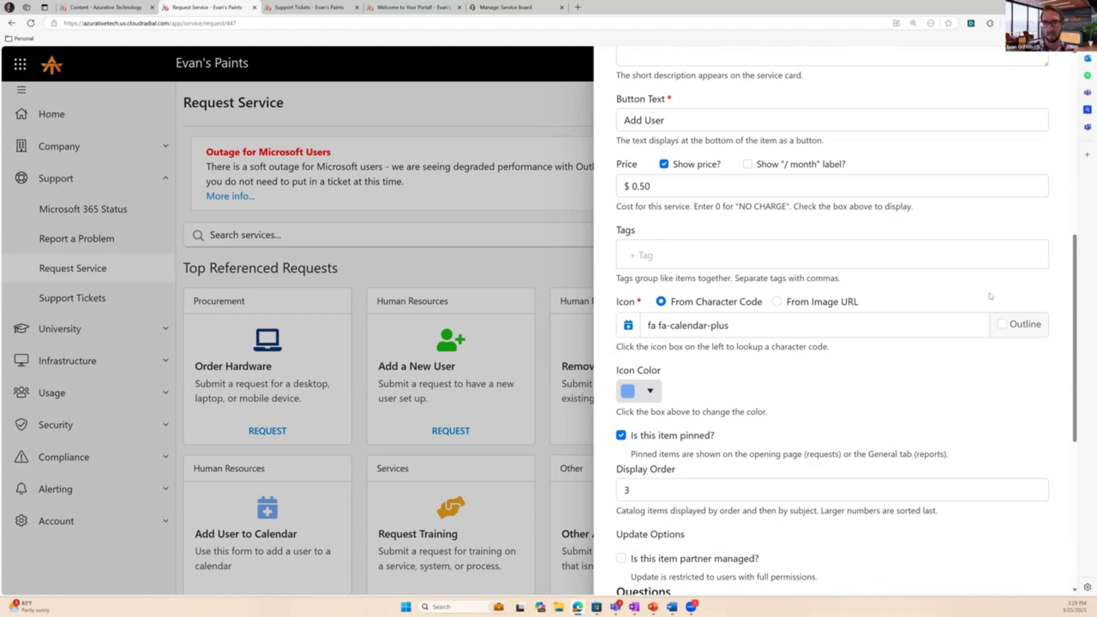
pyautogui.click(632, 326)
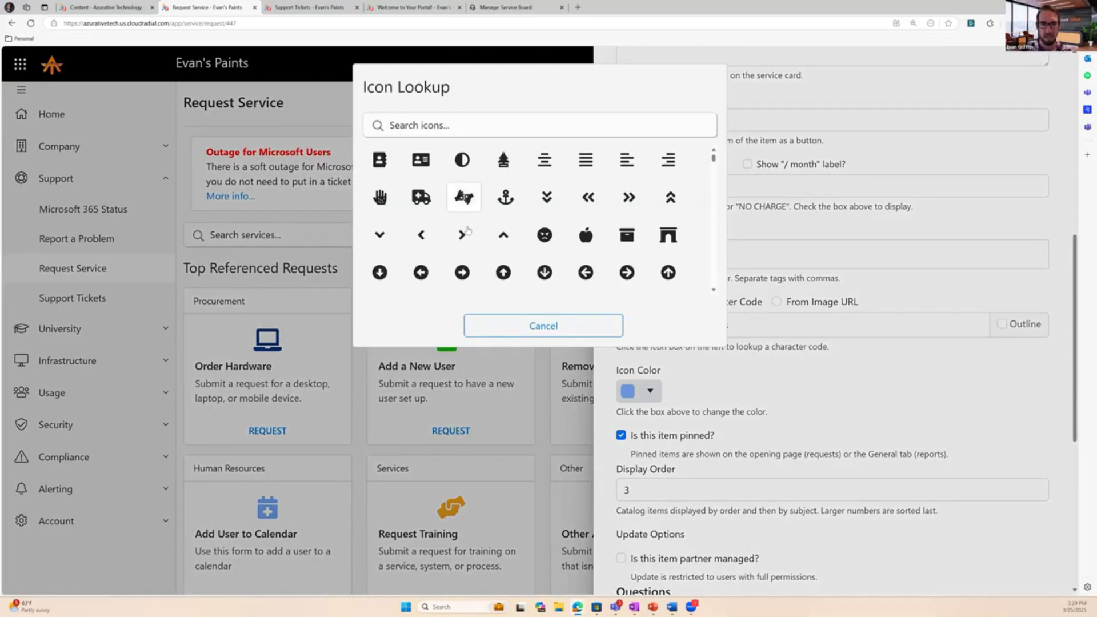
pyautogui.click(509, 125)
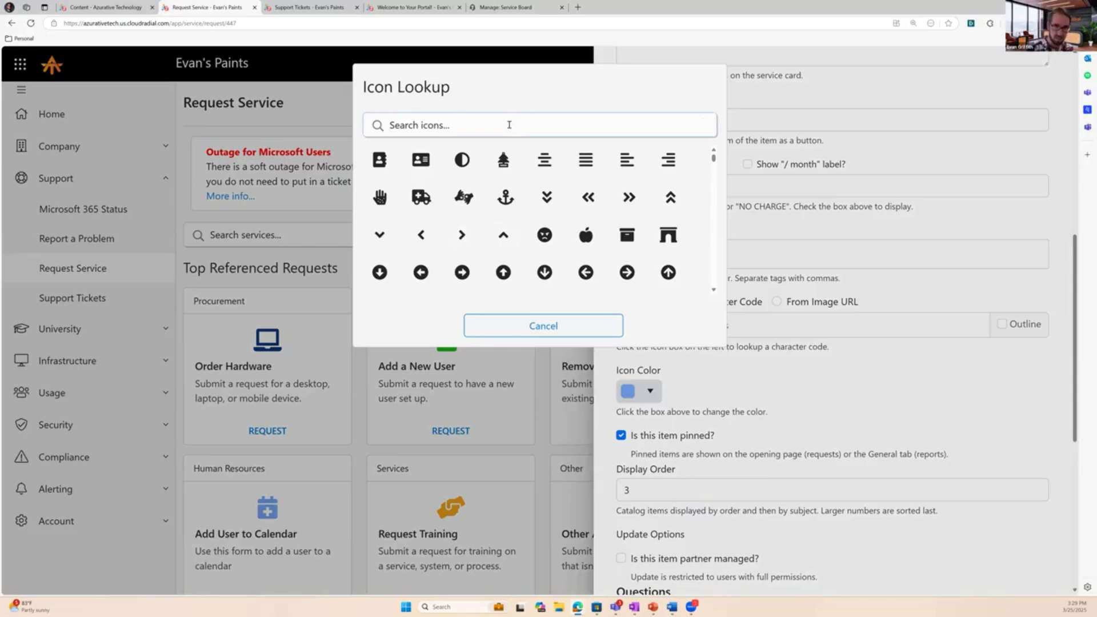
pyautogui.write('calendar')
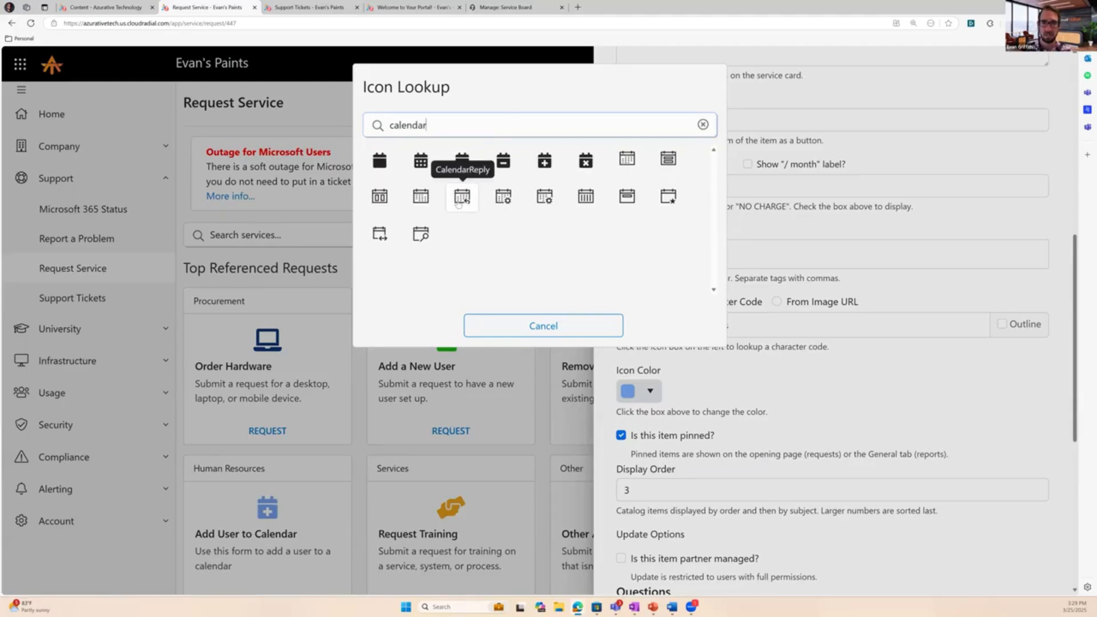
pyautogui.click(461, 197)
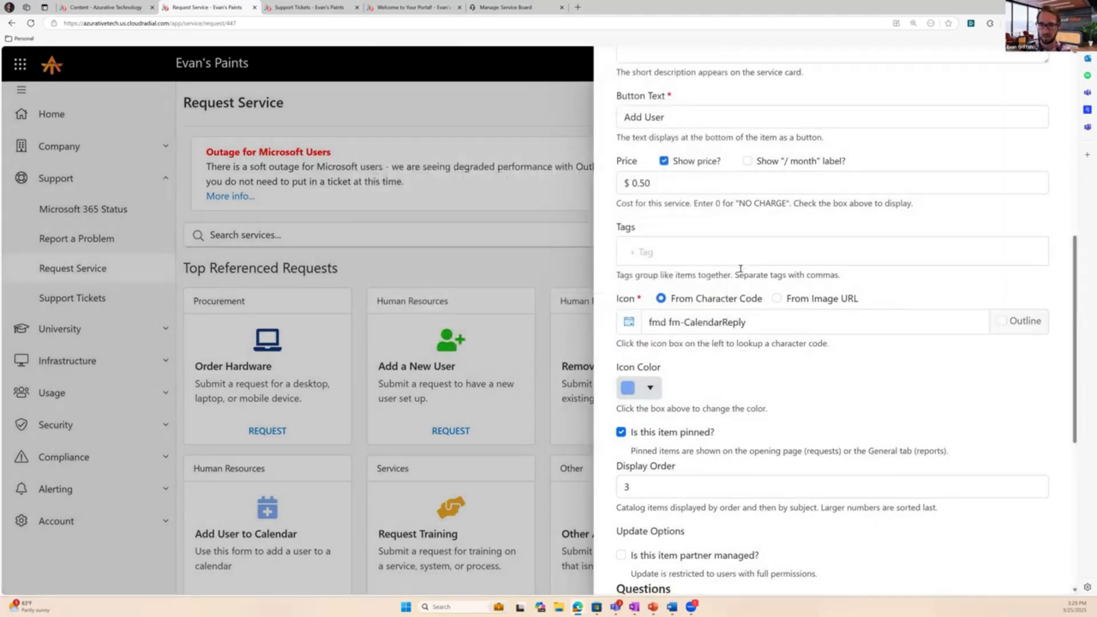
# - Change the item's icon color to the brighter blue #2979ff
pyautogui.scroll(-2, 645, 308)
pyautogui.click(645, 308)
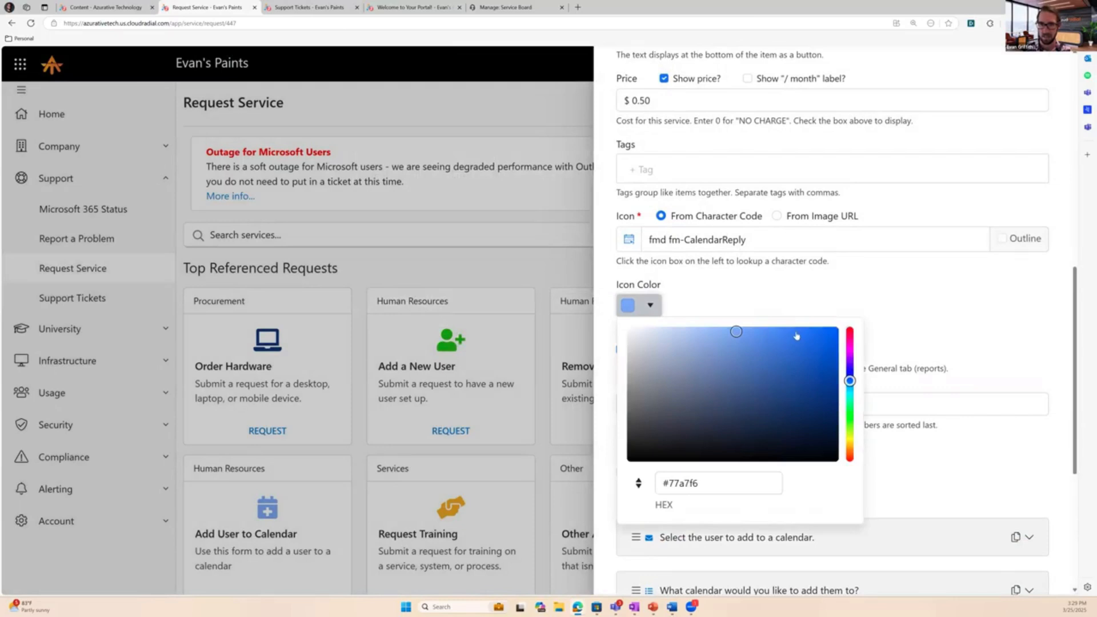
pyautogui.click(760, 305)
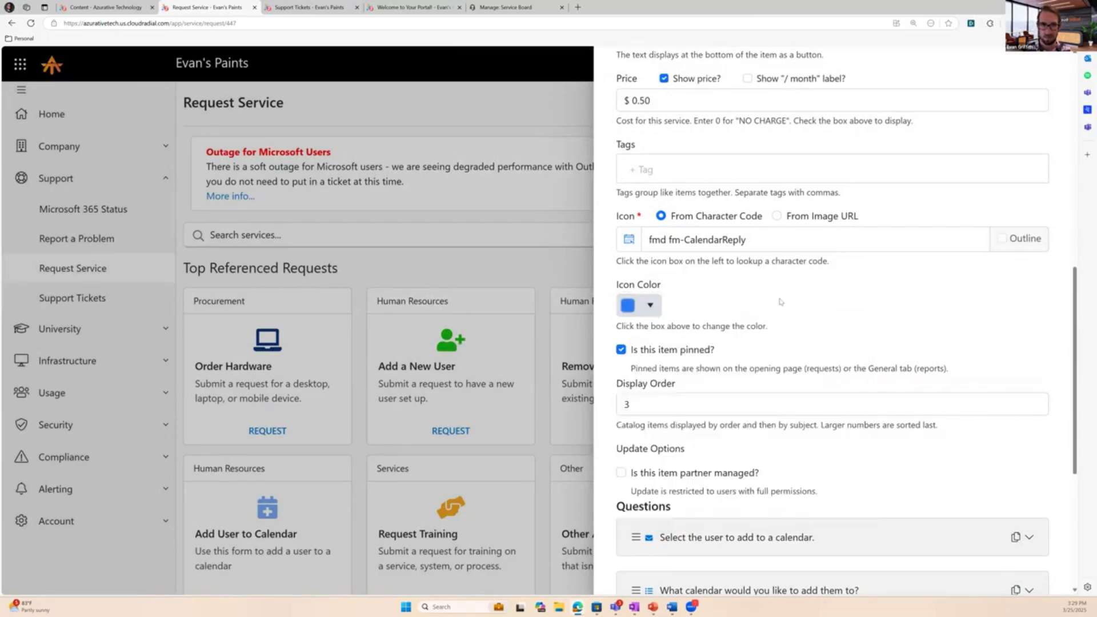
pyautogui.click(650, 305)
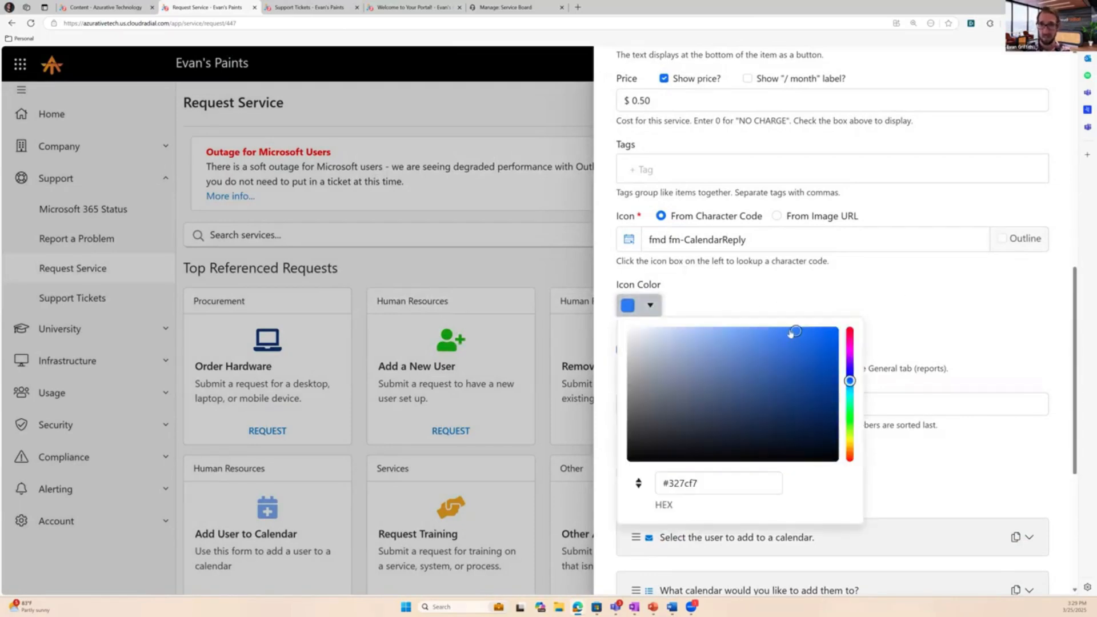
pyautogui.moveTo(796, 383)
pyautogui.mouseDown()
pyautogui.moveTo(779, 345)
pyautogui.moveTo(673, 362)
pyautogui.moveTo(759, 368)
pyautogui.moveTo(804, 327)
pyautogui.mouseUp()
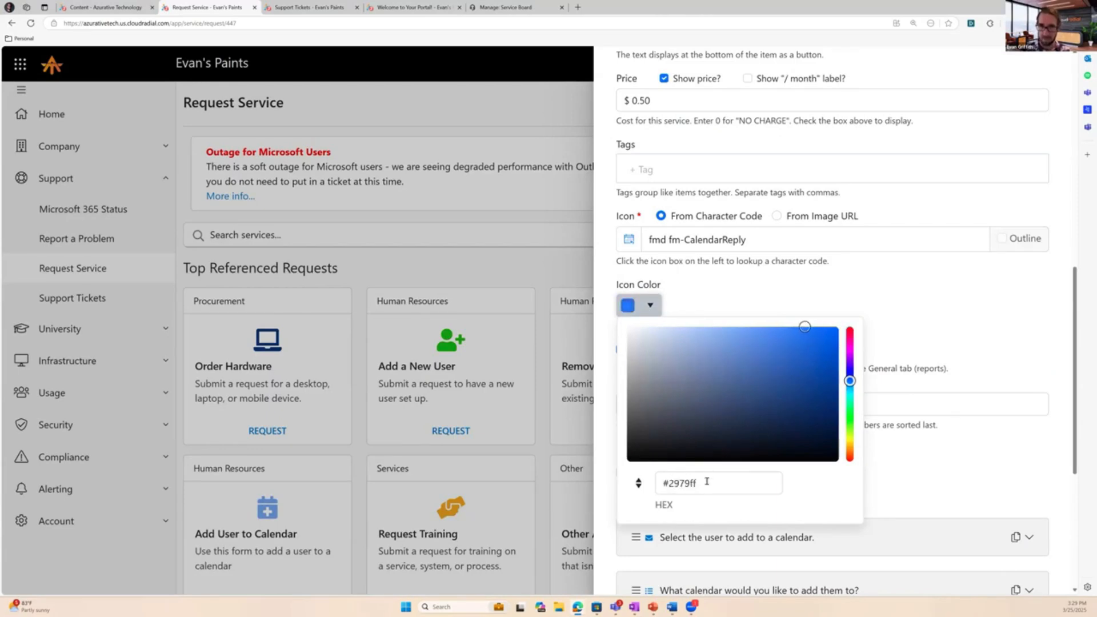
pyautogui.doubleClick(691, 482)
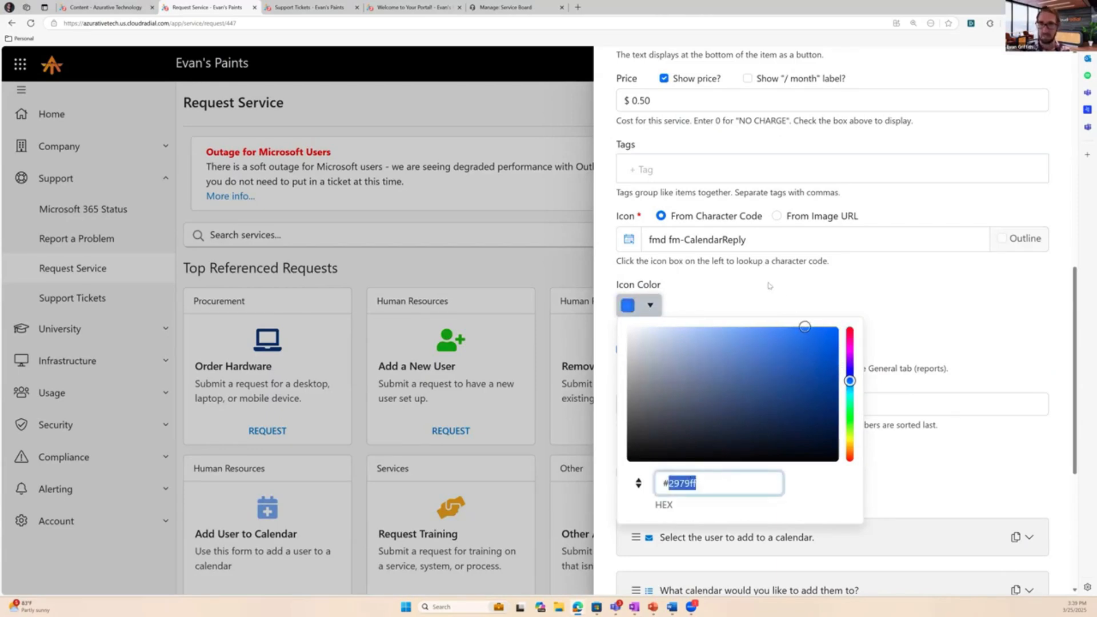
pyautogui.click(744, 284)
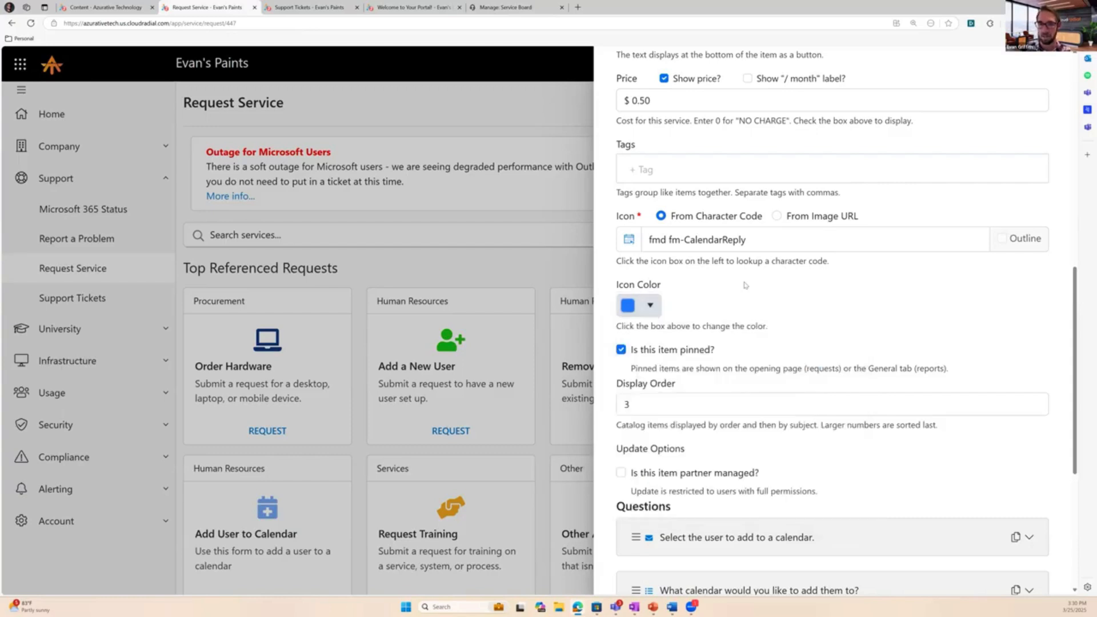
# - Toggle the item's pinned option off and back on, and mark the item as partner managed
pyautogui.scroll(-1, 748, 294)
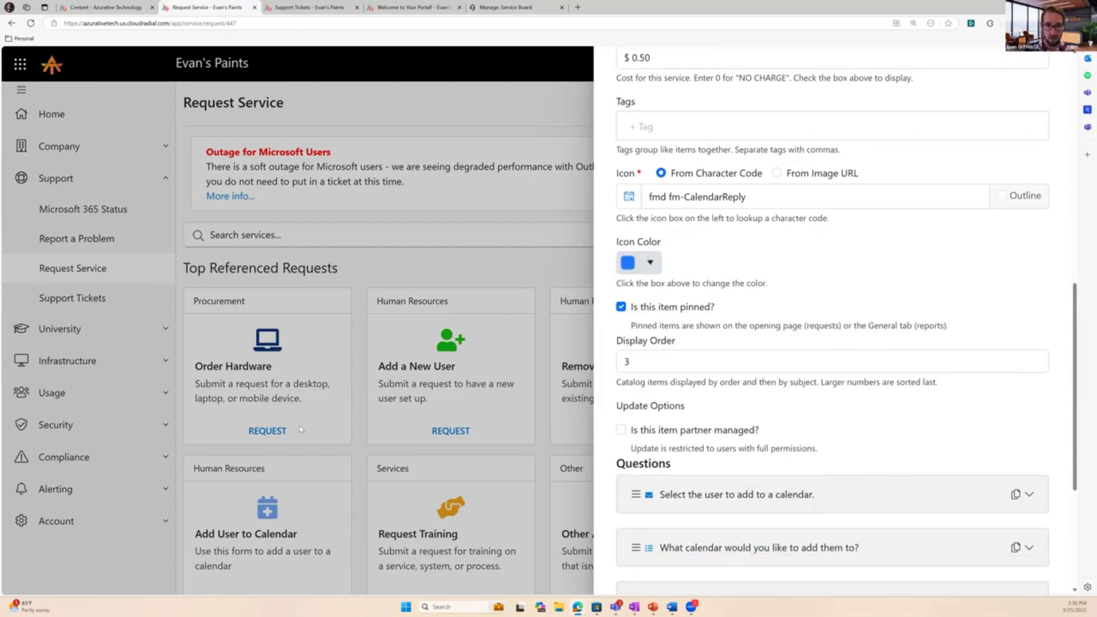
pyautogui.click(620, 308)
pyautogui.click(622, 308)
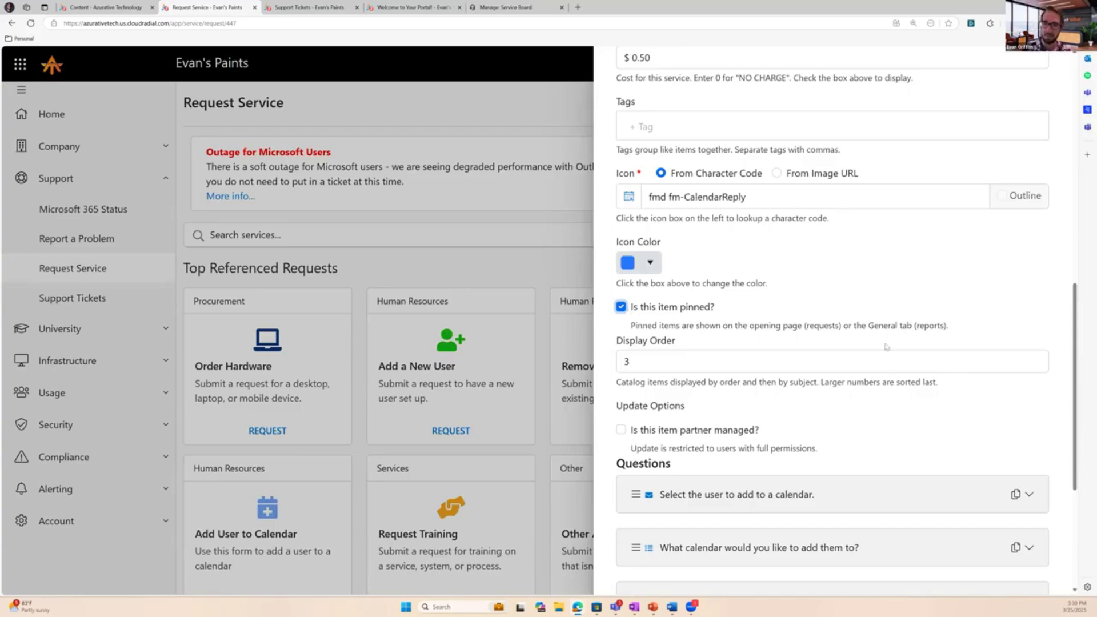
pyautogui.scroll(-3, 626, 308)
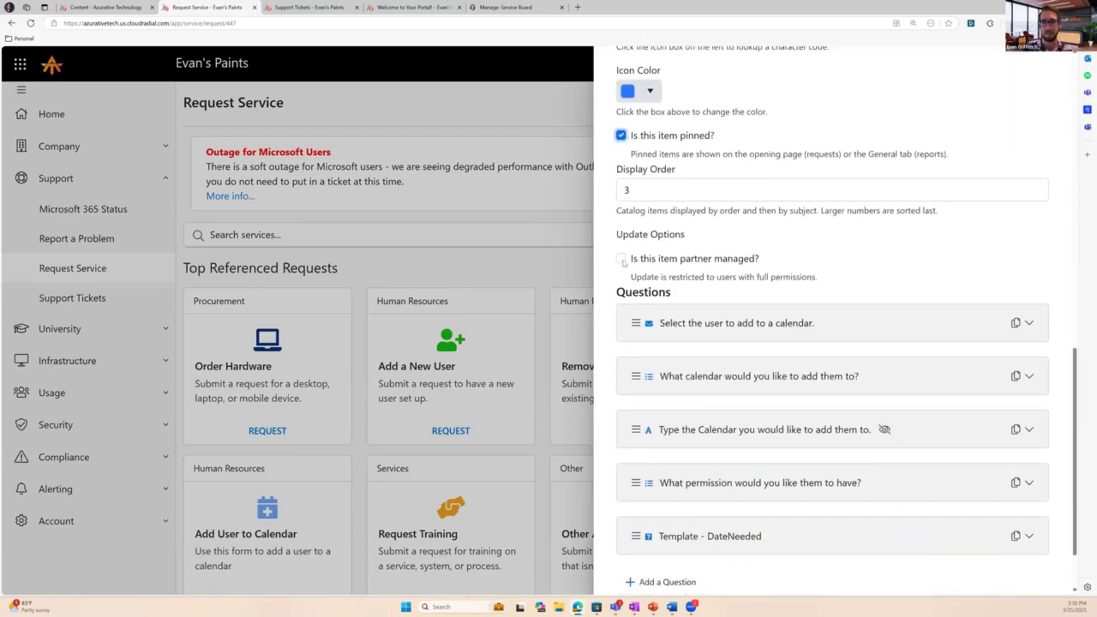
pyautogui.click(620, 259)
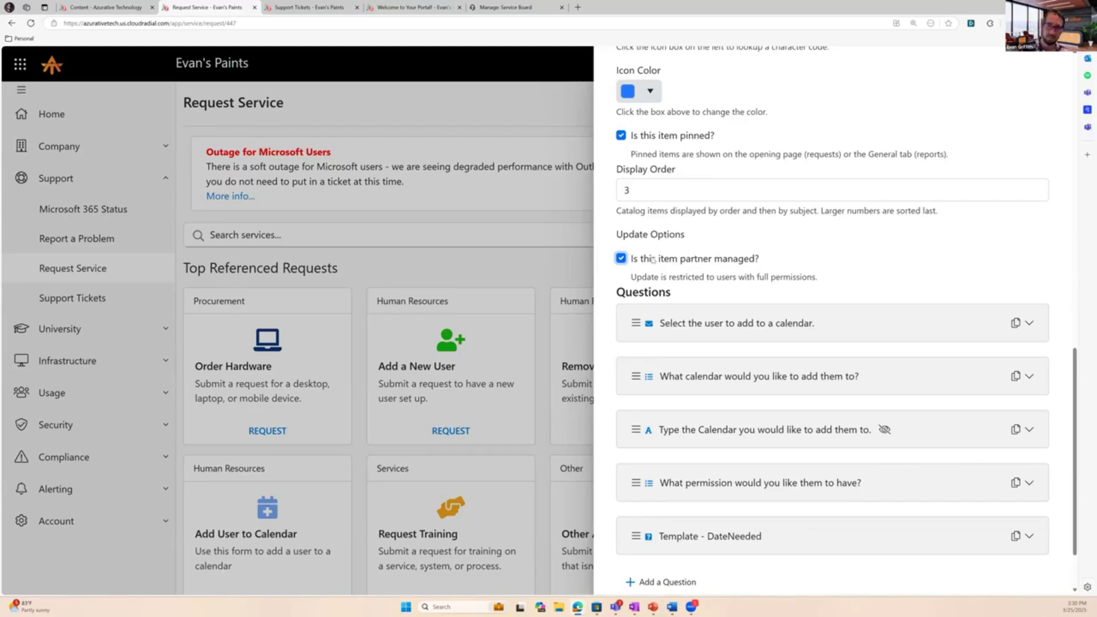
pyautogui.click(624, 259)
pyautogui.click(623, 259)
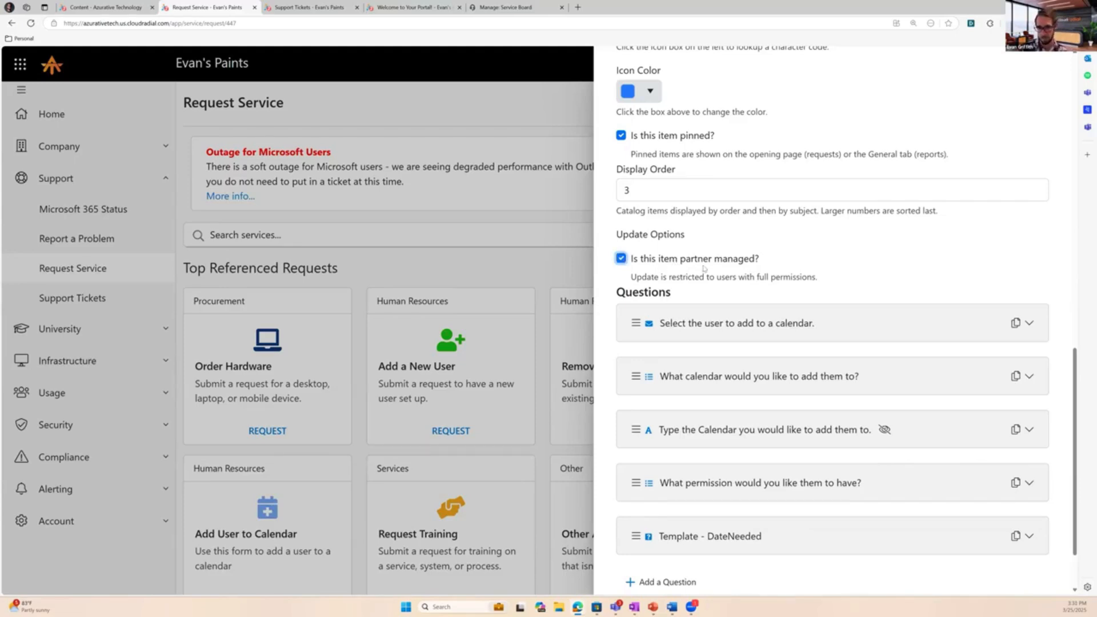
# - Look over the item's questions and fill in the missing required category with Human Resources
pyautogui.scroll(-1, 681, 280)
pyautogui.scroll(-1, 677, 279)
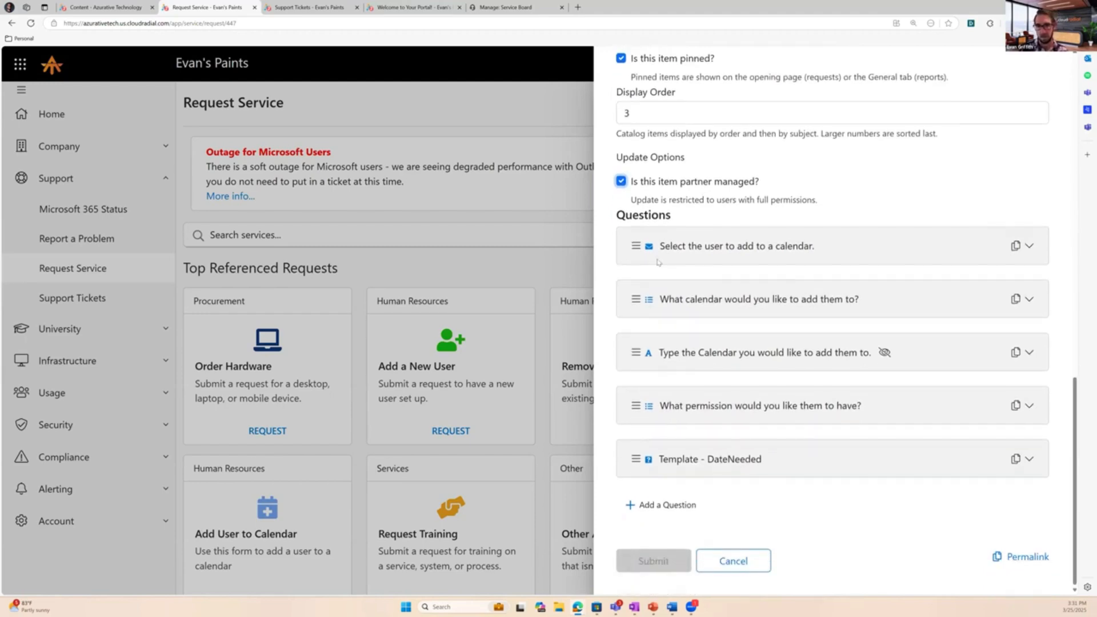
pyautogui.scroll(10, 705, 405)
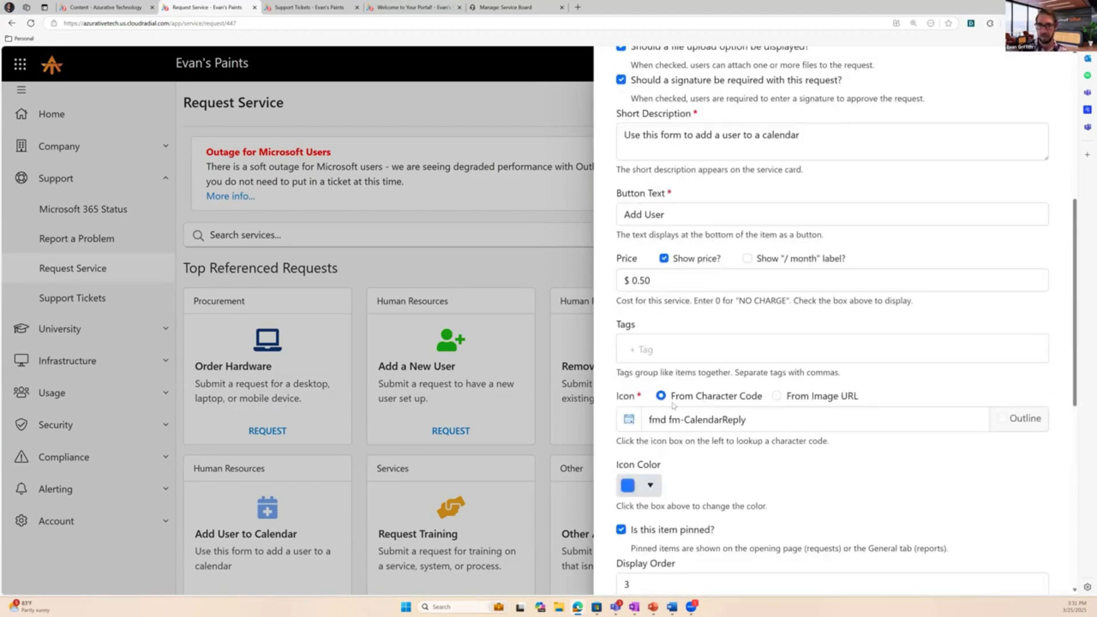
pyautogui.scroll(-10, 688, 420)
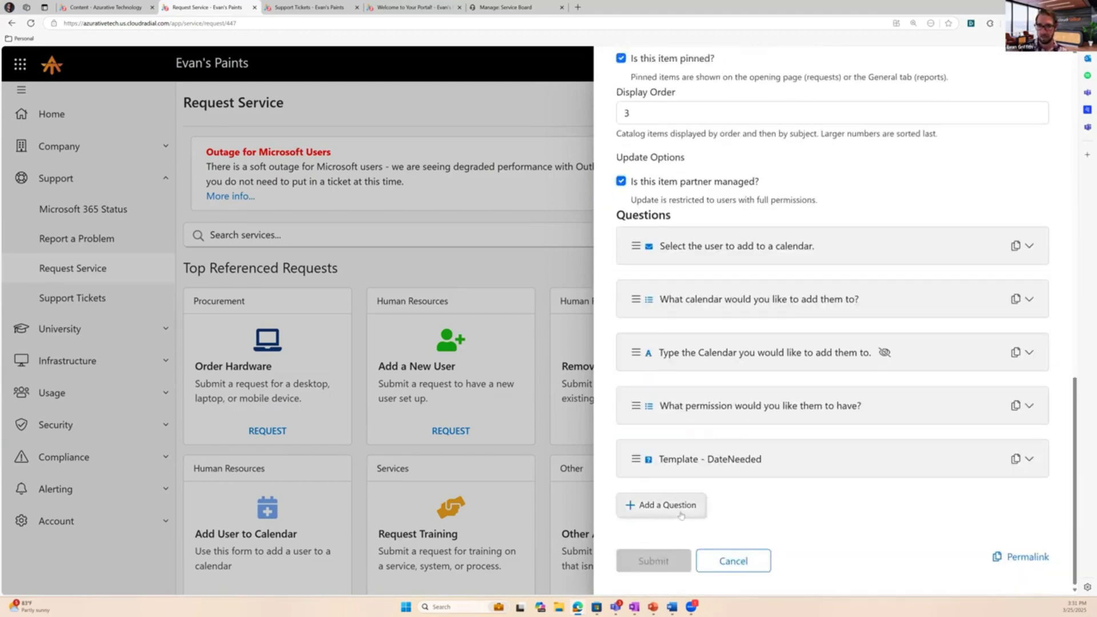
pyautogui.scroll(15, 680, 516)
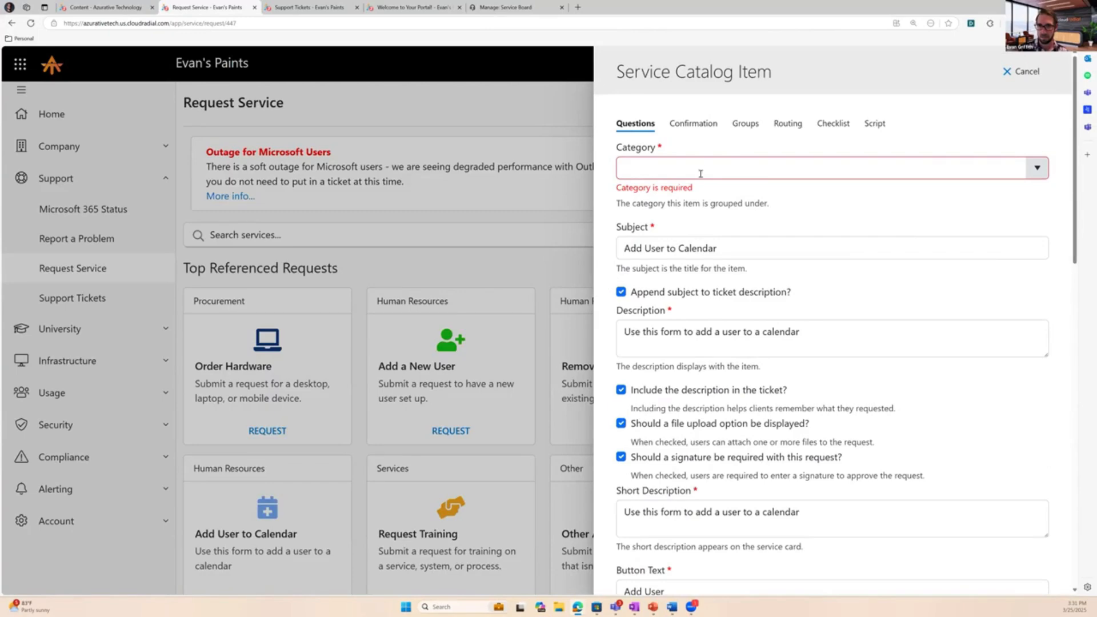
pyautogui.click(684, 166)
pyautogui.click(660, 213)
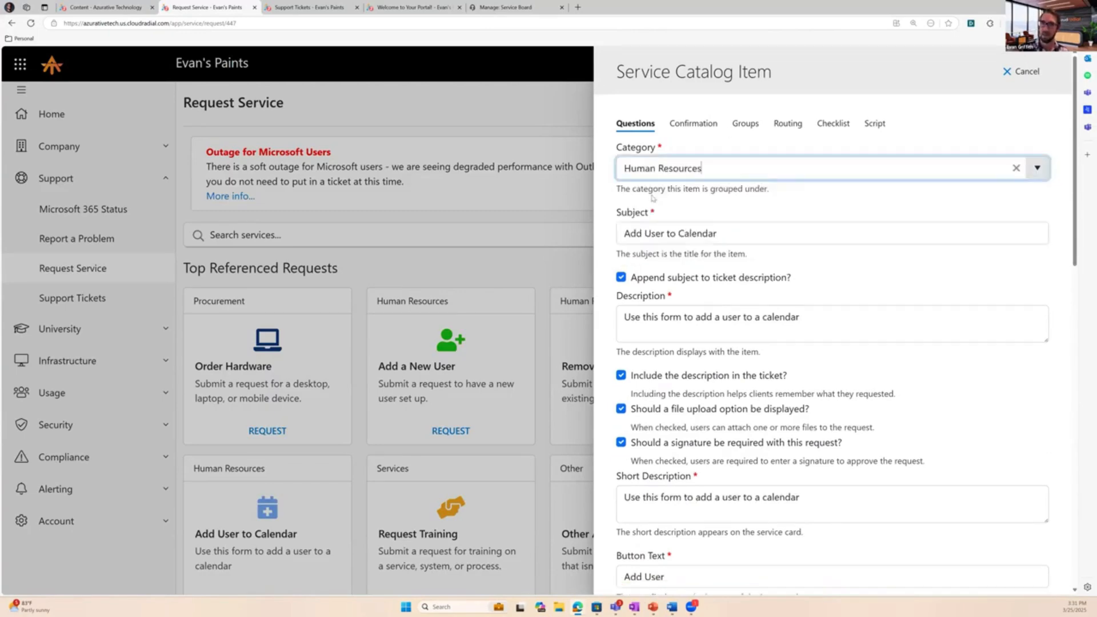
# - Check the item's confirmation page and expand the "Select the user to add to a calendar" question, keeping Email as its question type
pyautogui.click(694, 130)
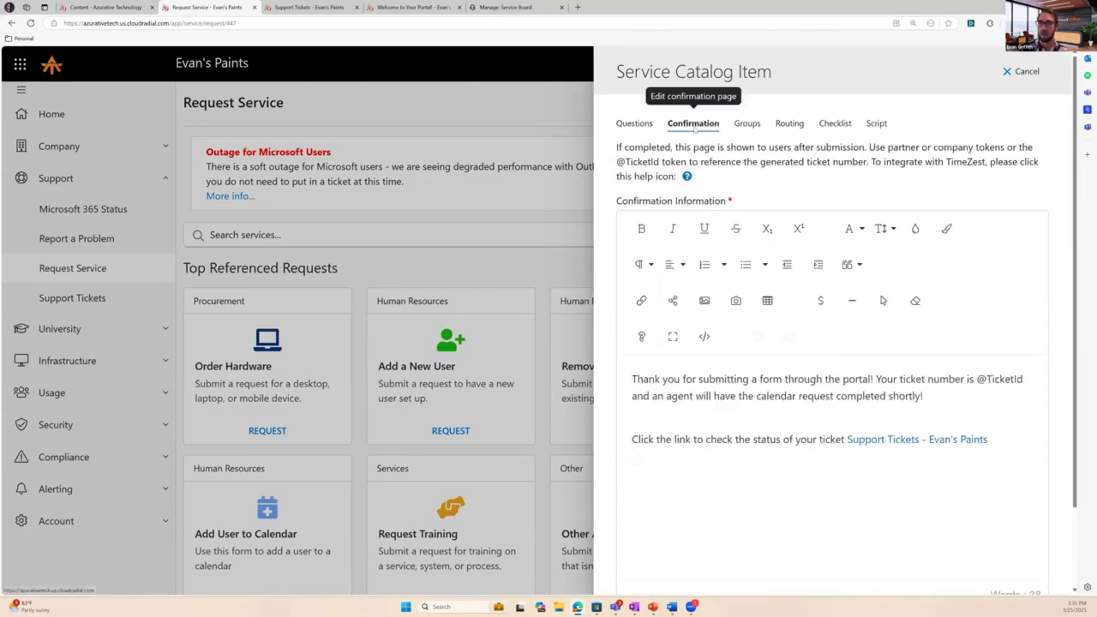
pyautogui.click(639, 128)
pyautogui.scroll(-15, 734, 236)
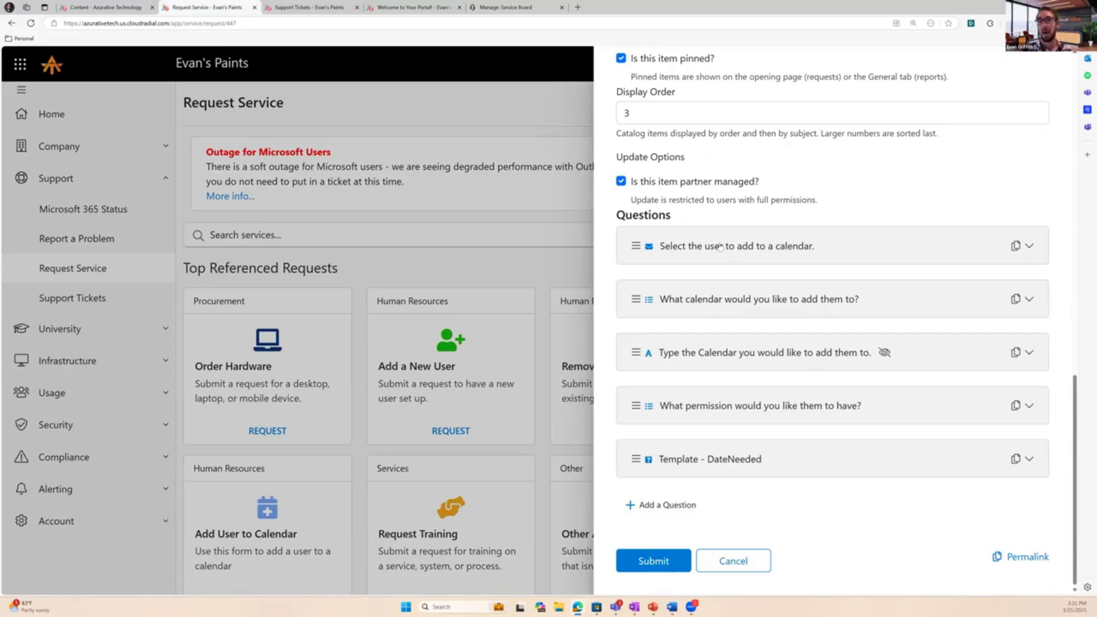
pyautogui.click(720, 246)
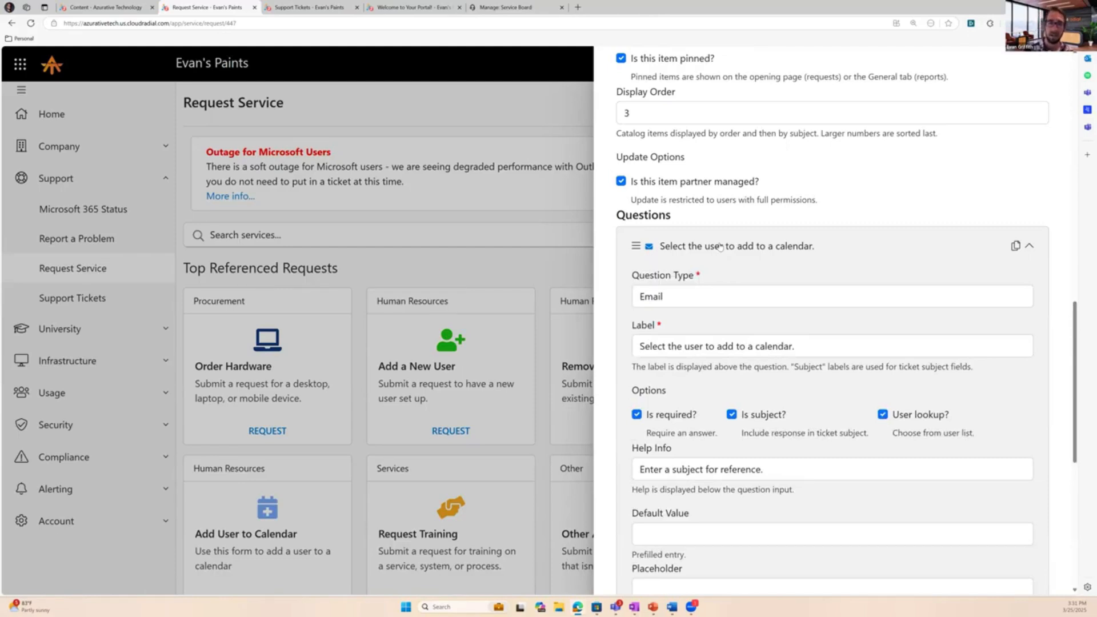
pyautogui.click(713, 293)
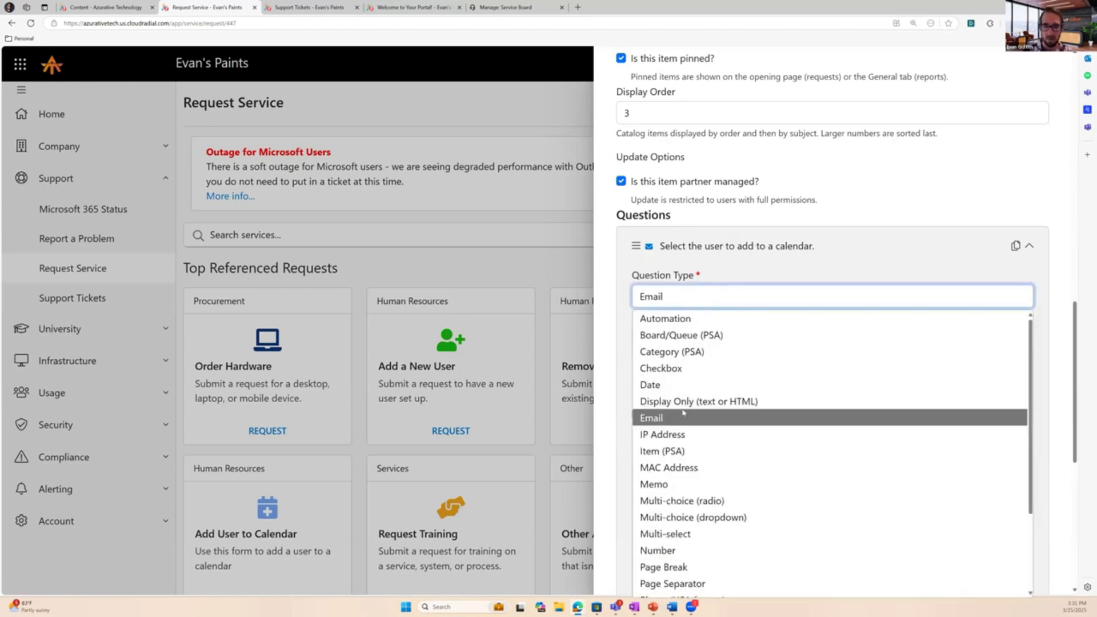
pyautogui.click(683, 417)
pyautogui.scroll(-2, 627, 280)
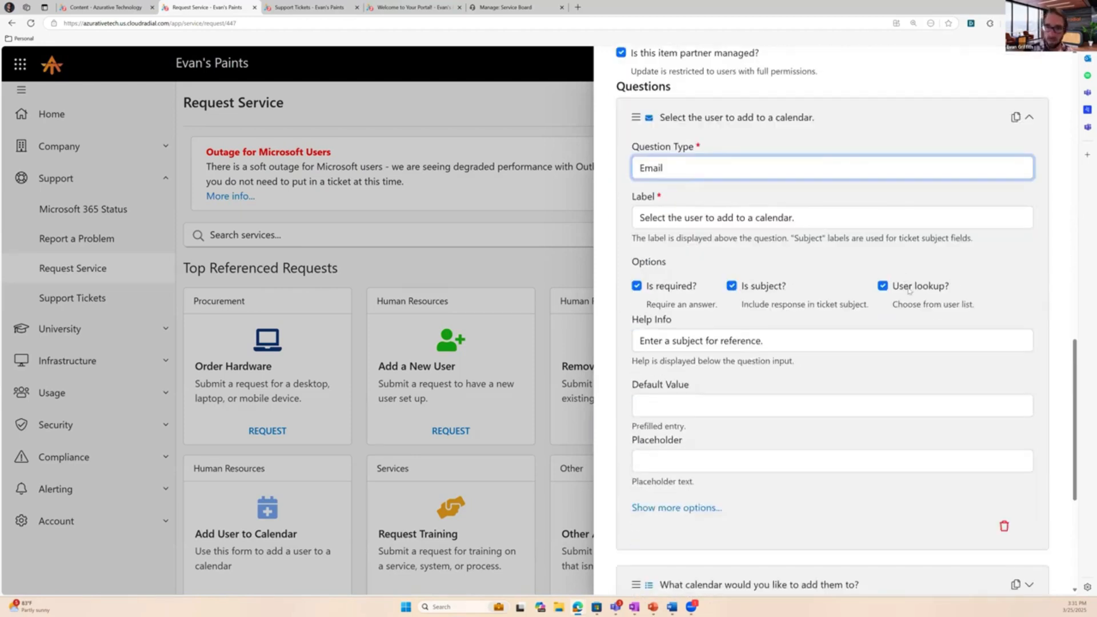
# - Review the full list of question types available for the user question, from Automation to Template, without changing the selection
pyautogui.click(733, 171)
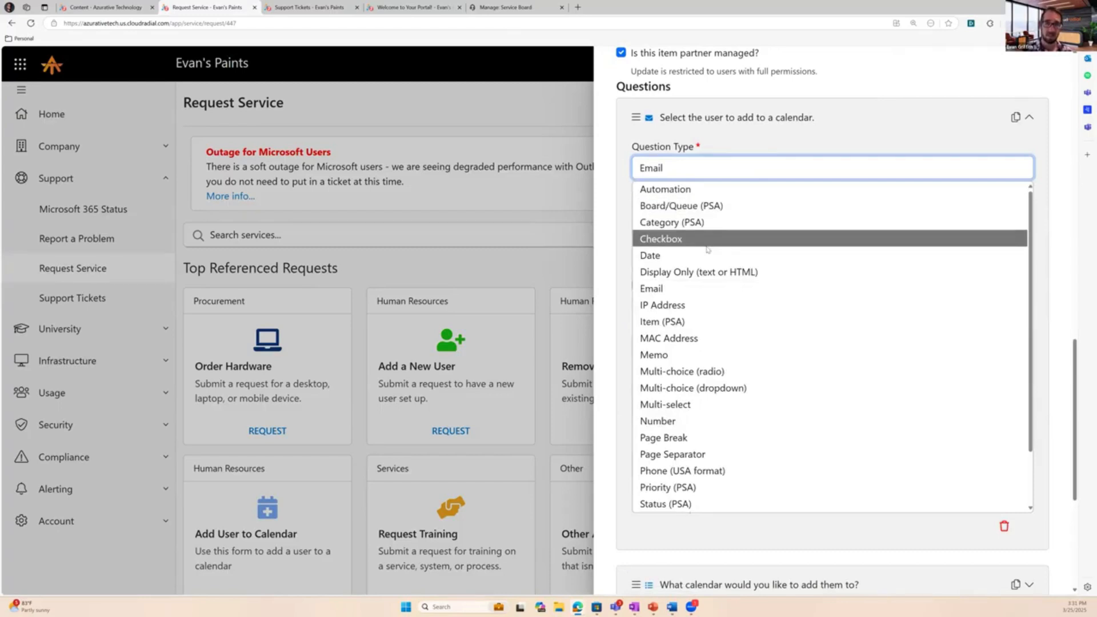
pyautogui.scroll(-2, 708, 260)
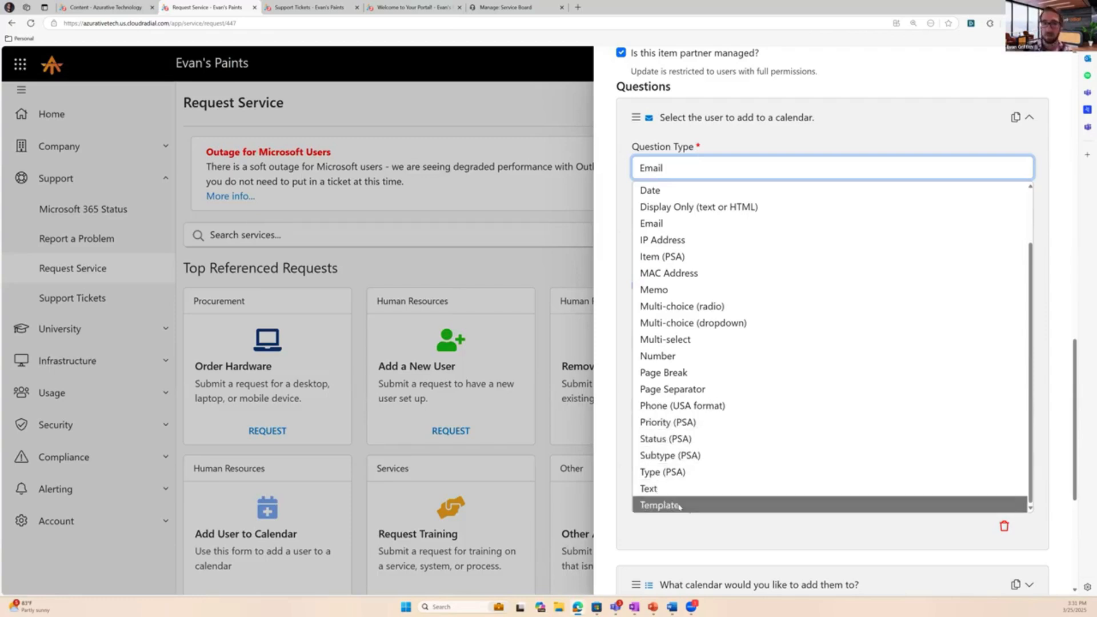
pyautogui.scroll(2, 691, 320)
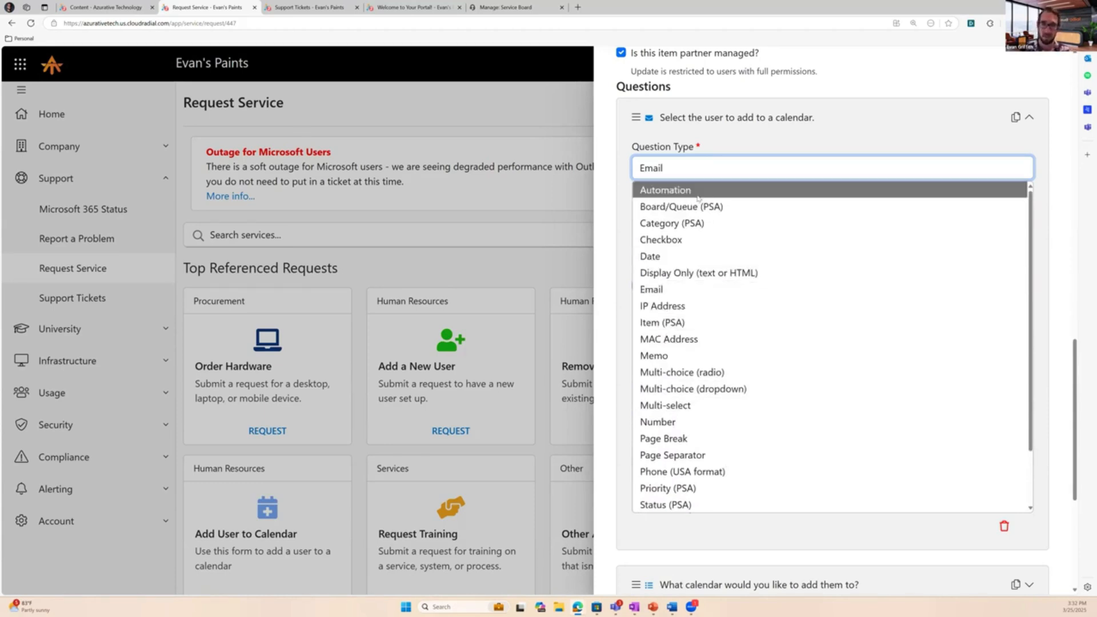
pyautogui.scroll(-2, 698, 200)
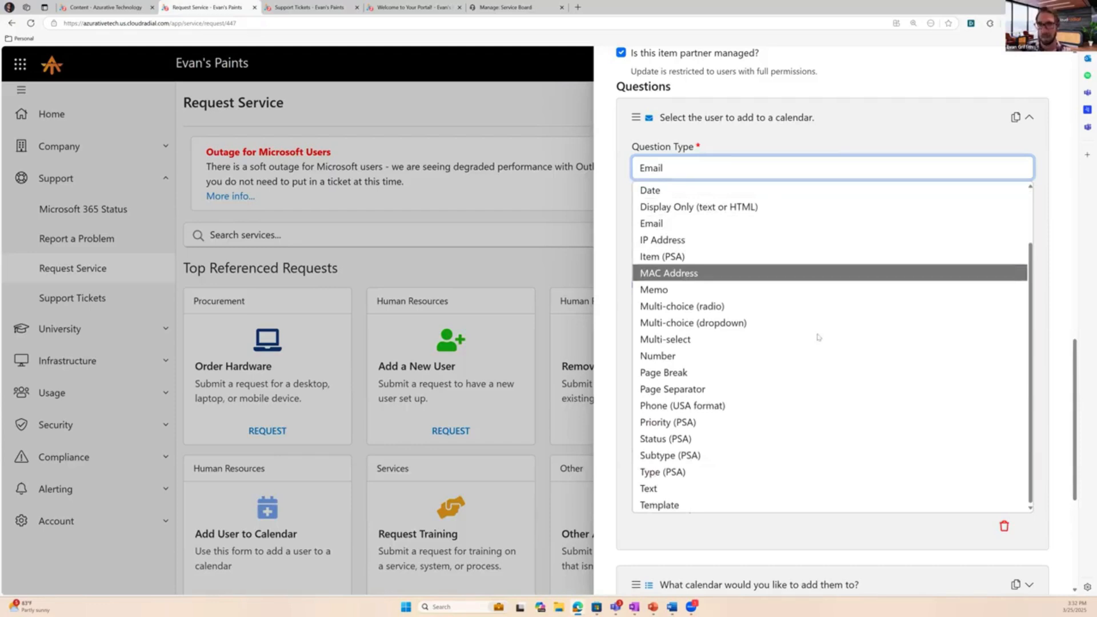
pyautogui.scroll(2, 751, 347)
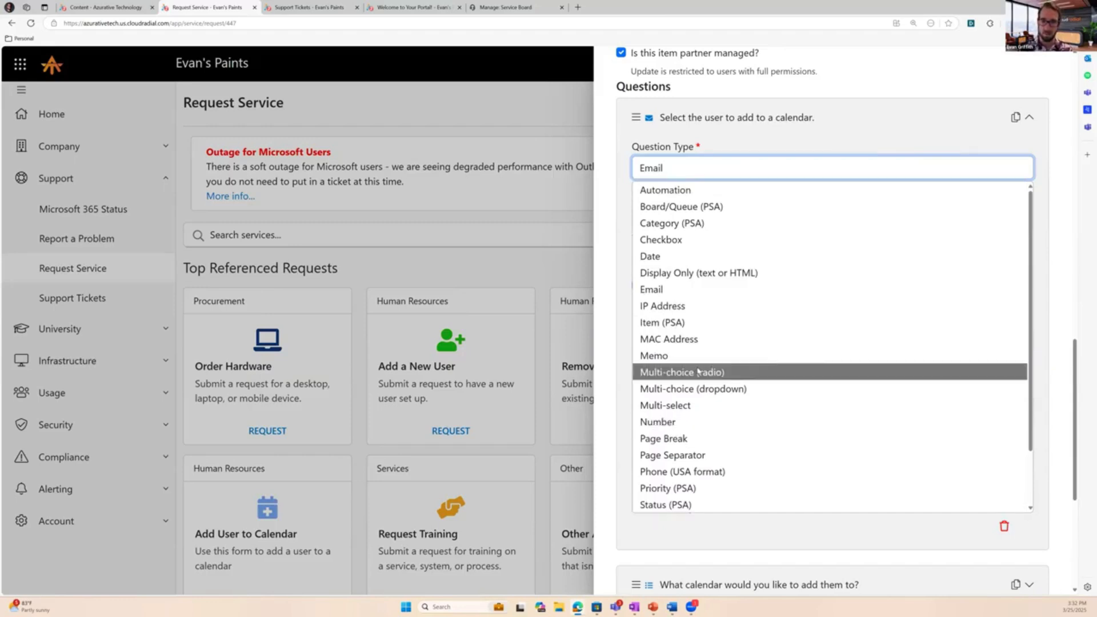
pyautogui.scroll(-2, 743, 421)
pyautogui.click(601, 327)
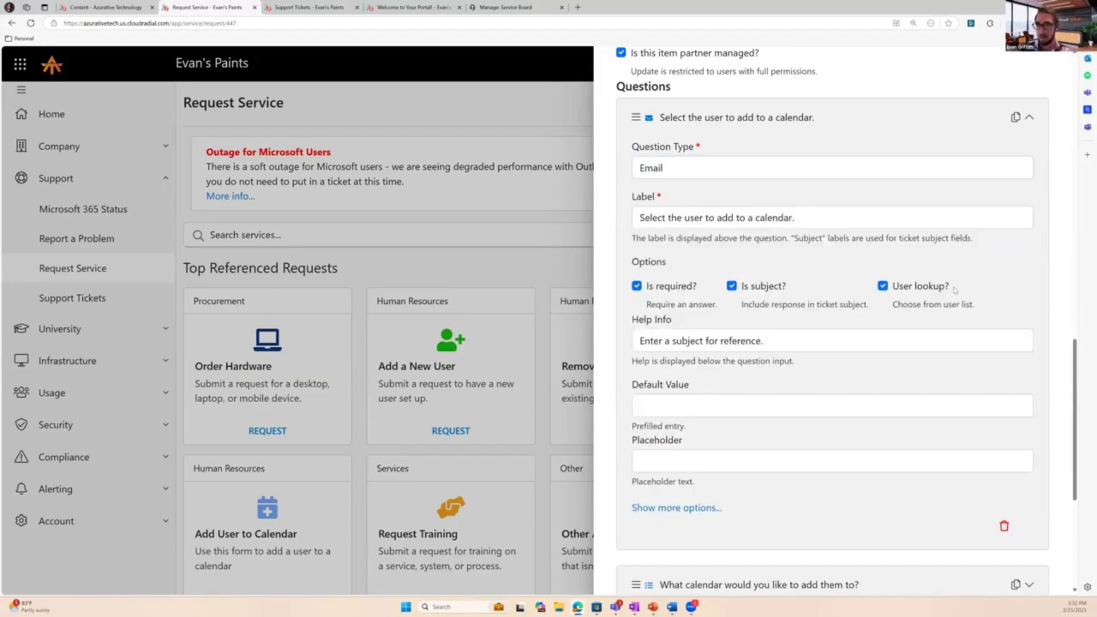
# - Highlight the user question's User lookup option and reveal its additional options down to the Script / JSON Field ID
pyautogui.moveTo(949, 286); pyautogui.dragTo(895, 286)
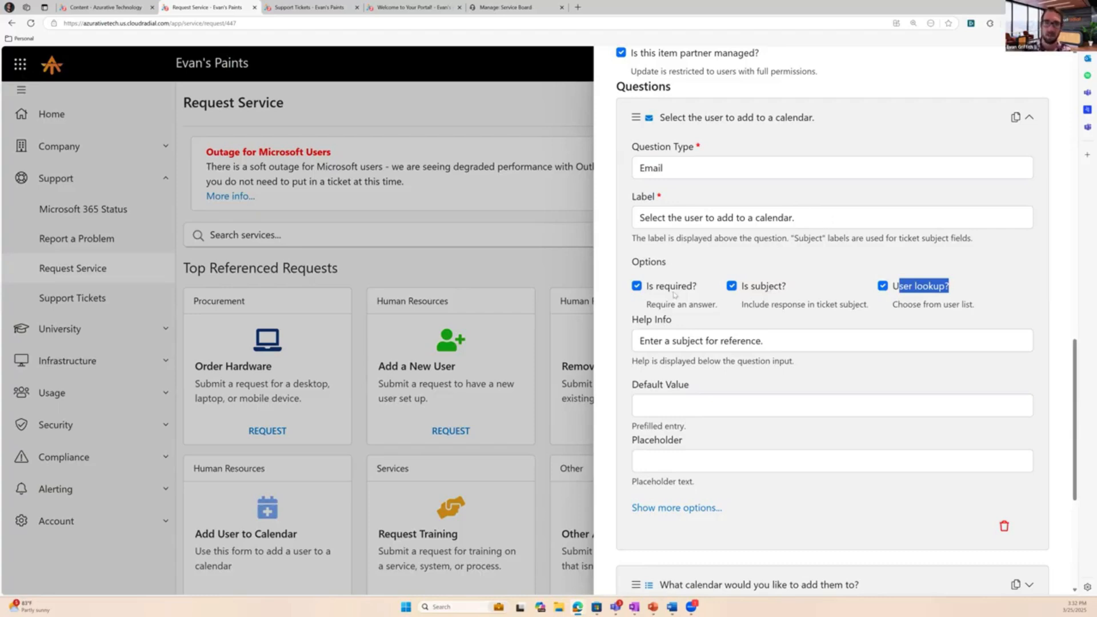
pyautogui.scroll(-2, 651, 434)
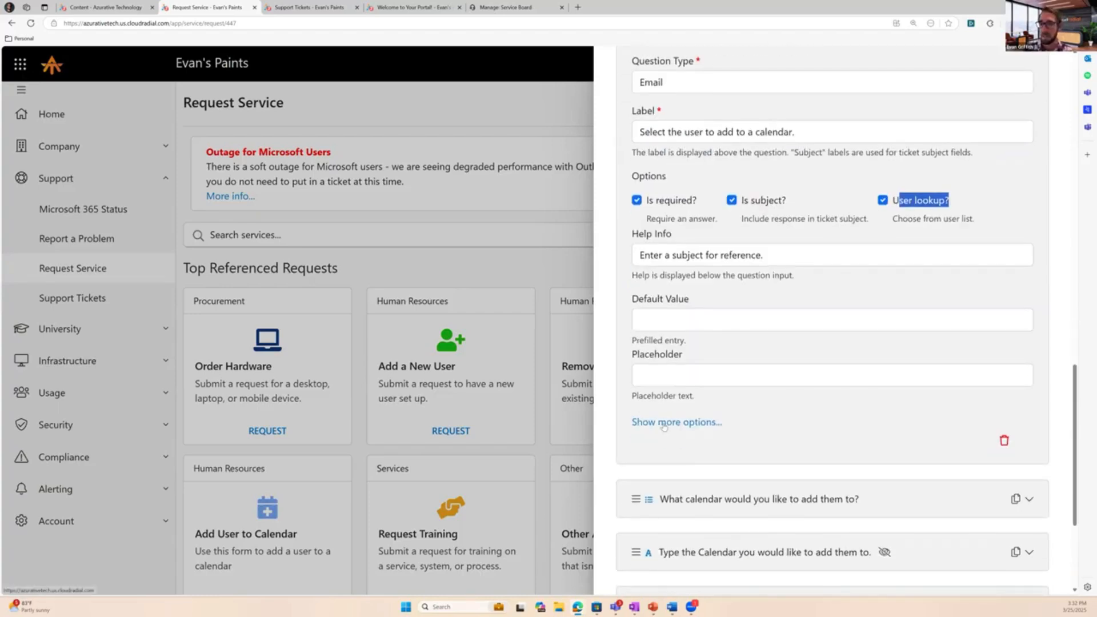
pyautogui.click(664, 422)
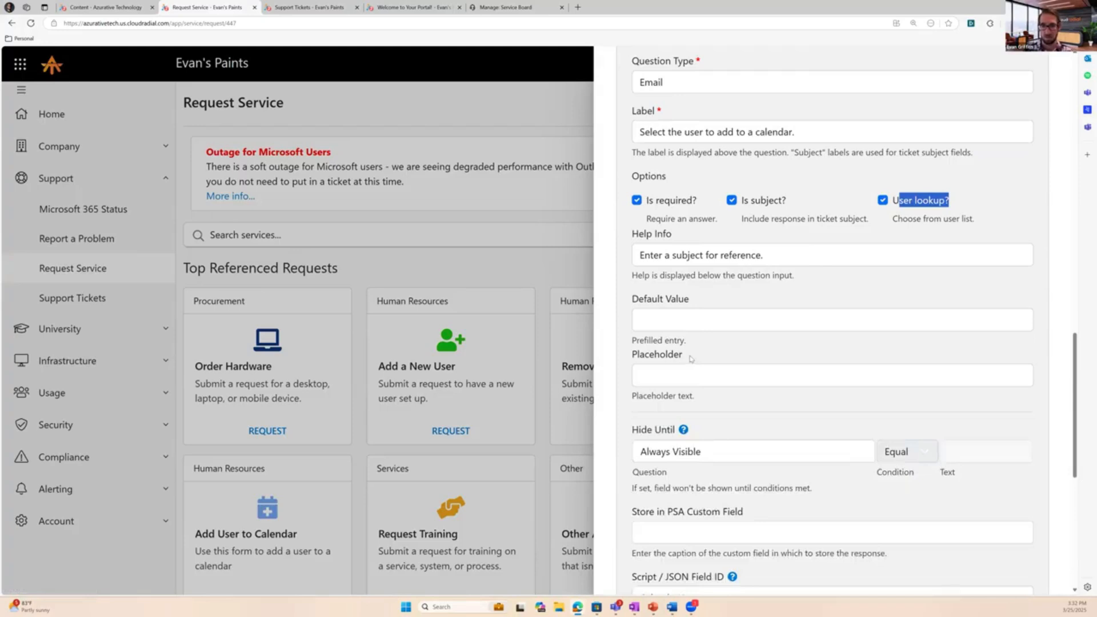
pyautogui.scroll(-2, 691, 359)
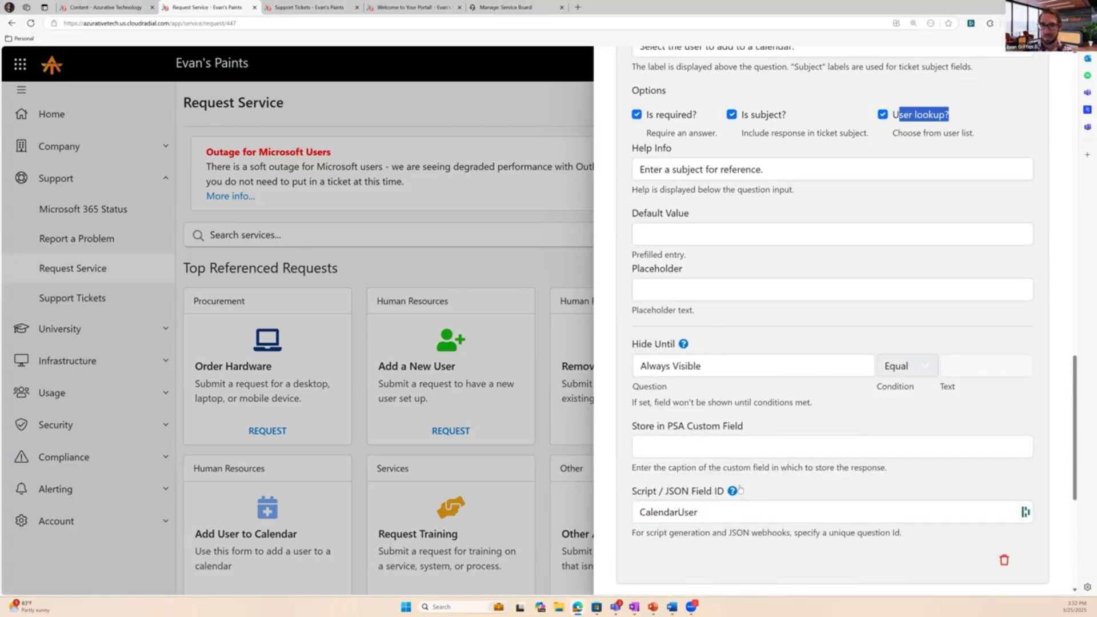
# - Examine the user question's Script / JSON Field ID alongside the rest of its settings
pyautogui.doubleClick(703, 511)
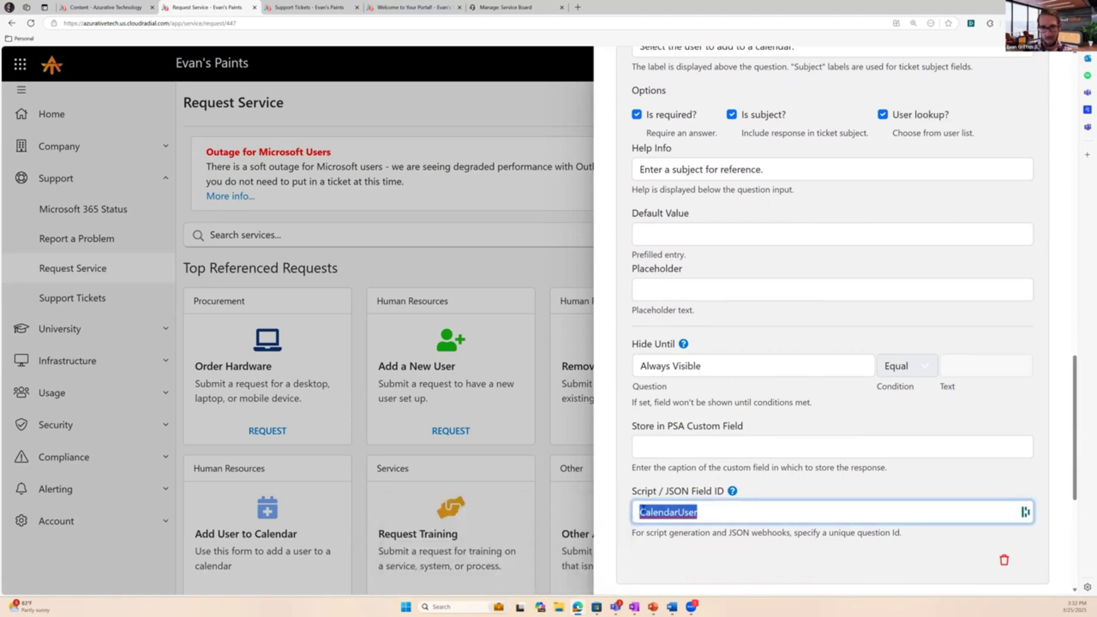
pyautogui.doubleClick(655, 511)
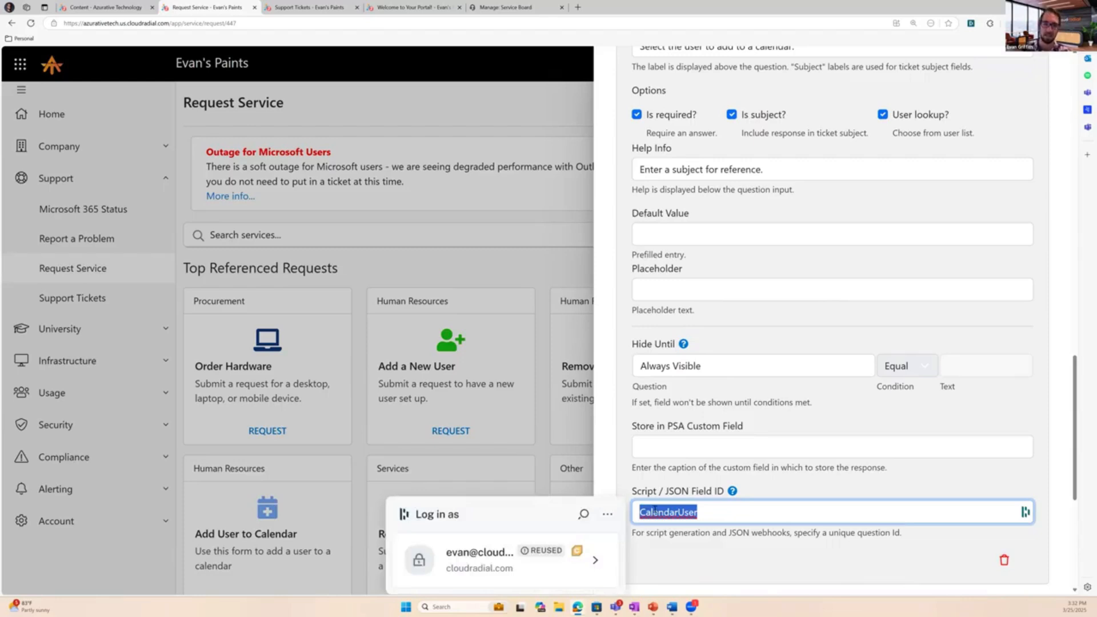
pyautogui.scroll(3, 740, 369)
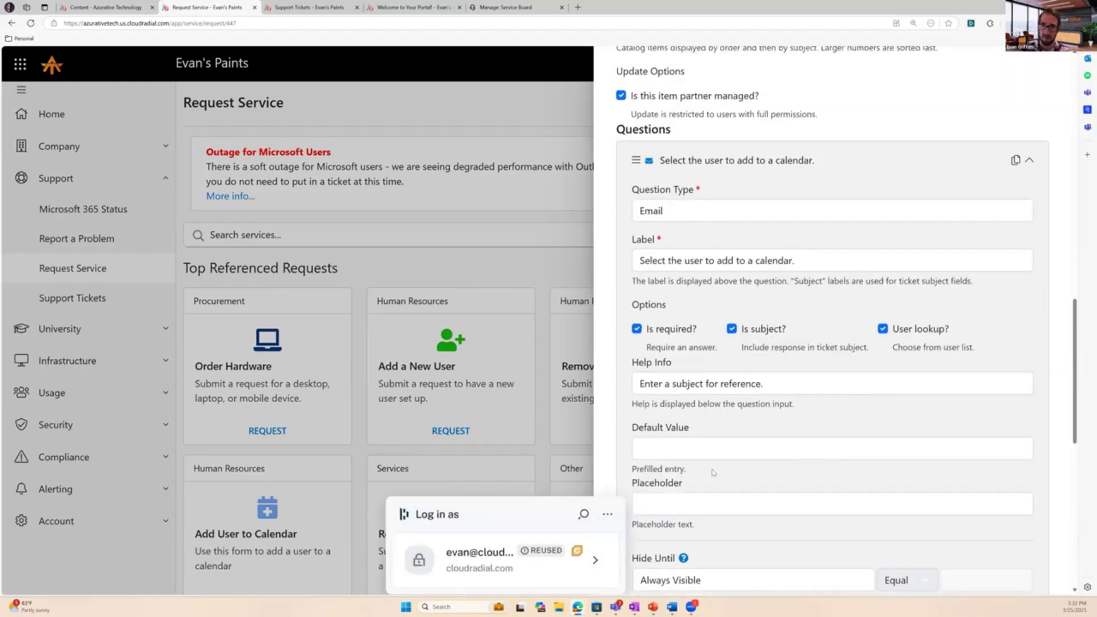
pyautogui.scroll(4, 712, 472)
pyautogui.scroll(-3, 711, 468)
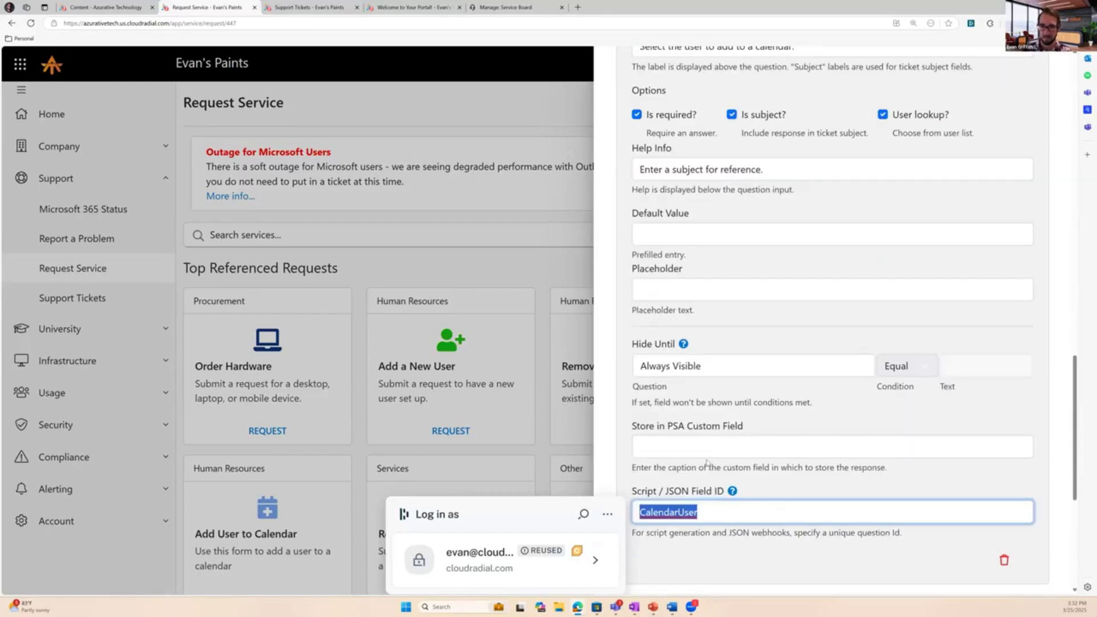
pyautogui.doubleClick(667, 512)
pyautogui.scroll(10, 692, 447)
pyautogui.scroll(5, 862, 143)
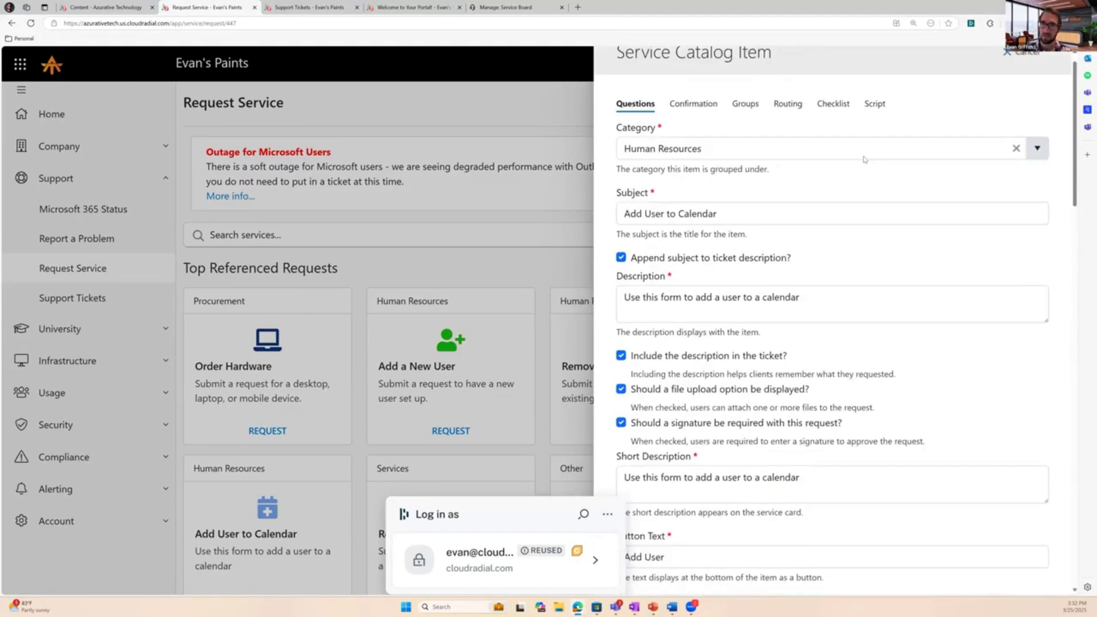
pyautogui.click(872, 124)
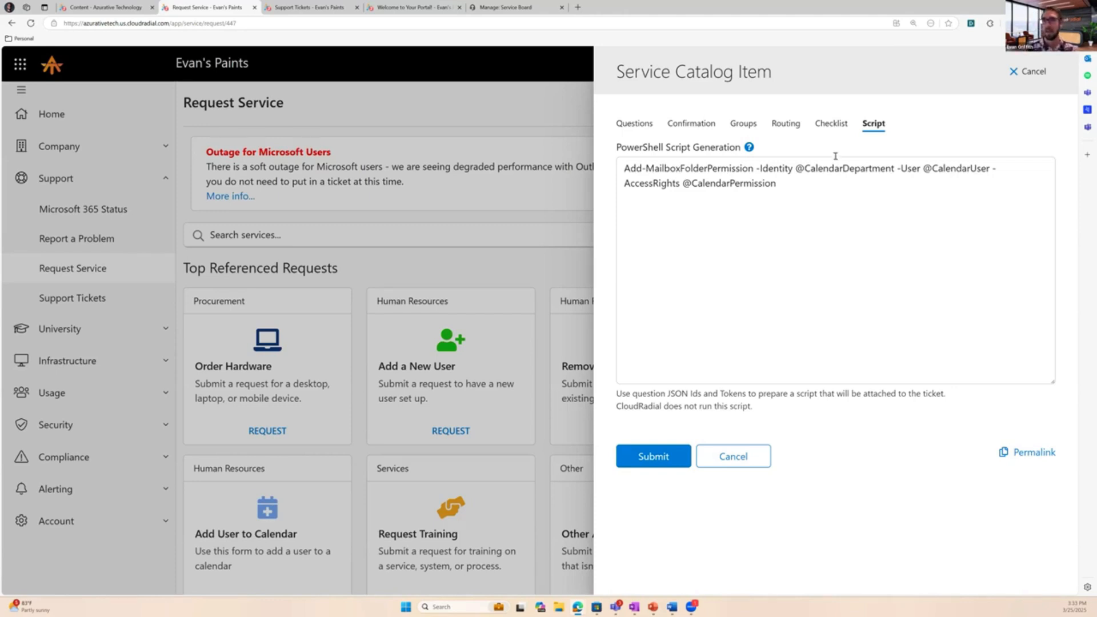
pyautogui.moveTo(924, 168); pyautogui.dragTo(988, 168)
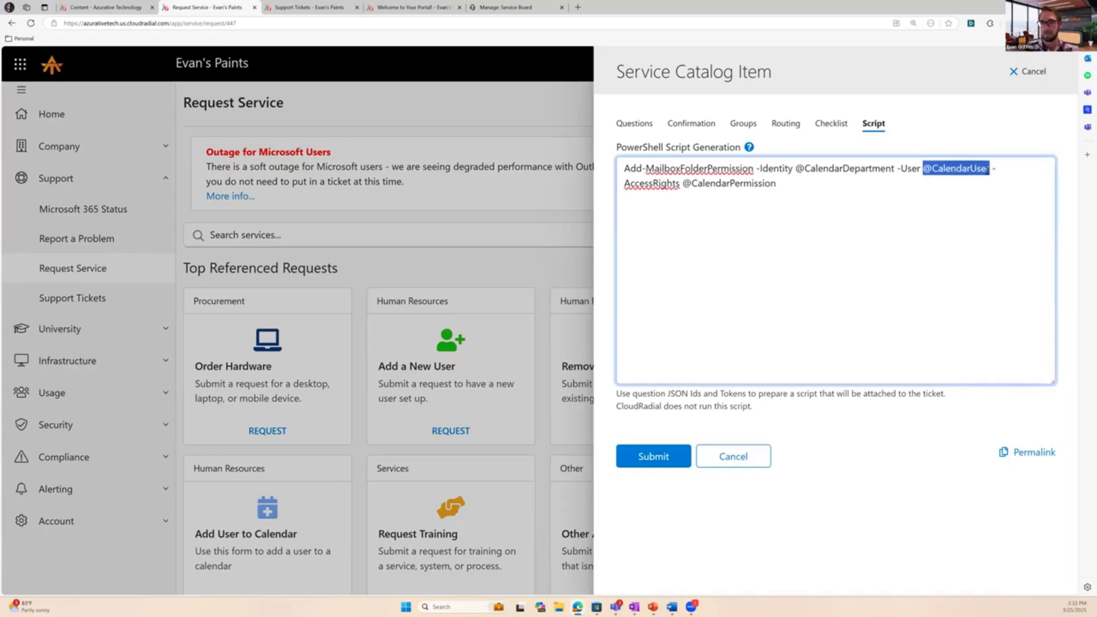
pyautogui.click(637, 123)
pyautogui.scroll(-5, 753, 407)
pyautogui.scroll(-3, 753, 407)
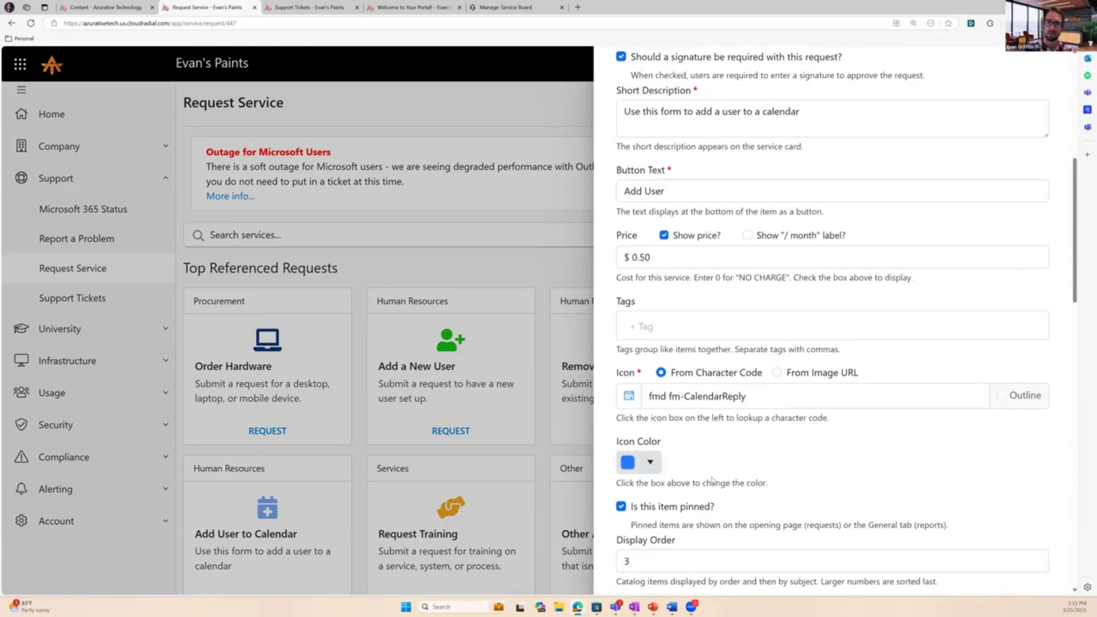
pyautogui.scroll(8, 711, 483)
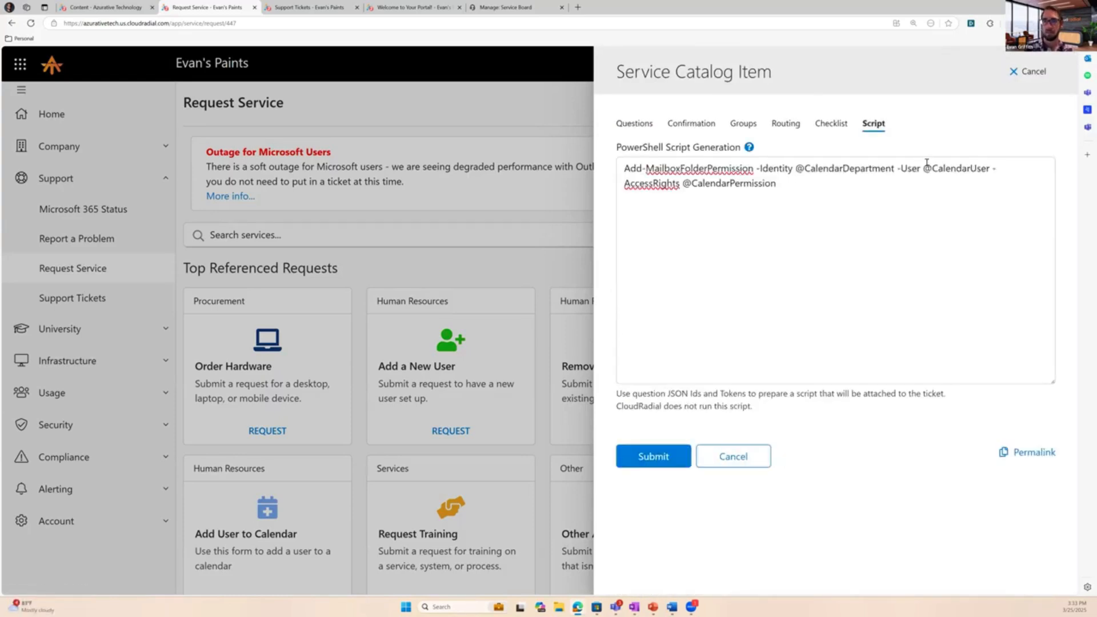
pyautogui.moveTo(990, 168); pyautogui.dragTo(925, 165)
pyautogui.moveTo(927, 166)
pyautogui.mouseDown()
pyautogui.moveTo(961, 170)
pyautogui.moveTo(944, 175)
pyautogui.mouseUp()
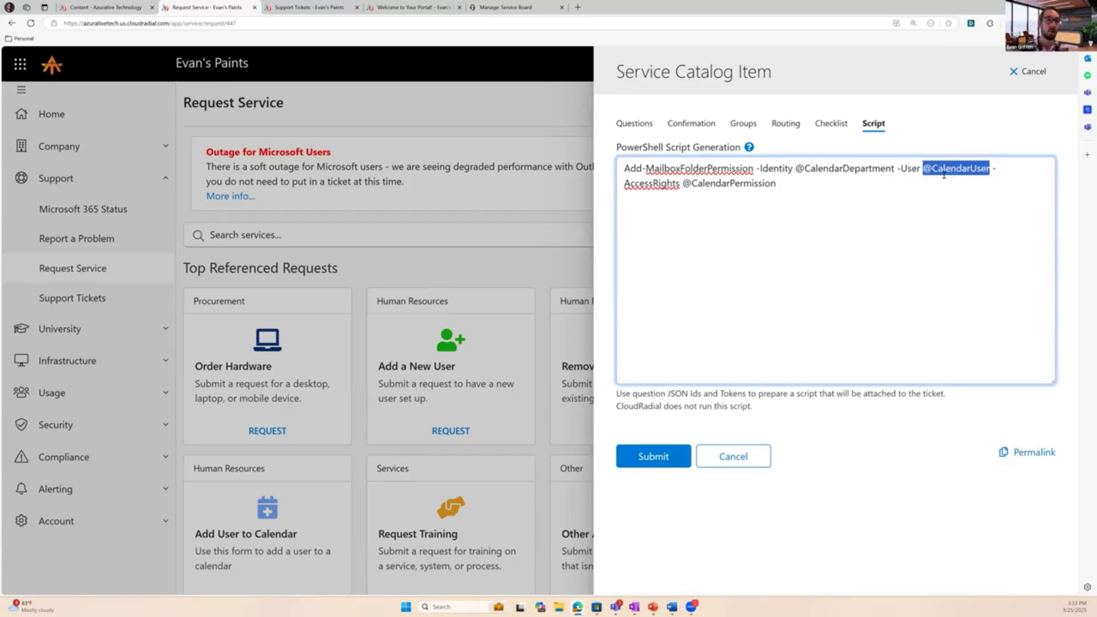
pyautogui.moveTo(923, 168)
pyautogui.mouseDown()
pyautogui.moveTo(991, 169)
pyautogui.moveTo(934, 166)
pyautogui.mouseUp()
pyautogui.click(975, 167)
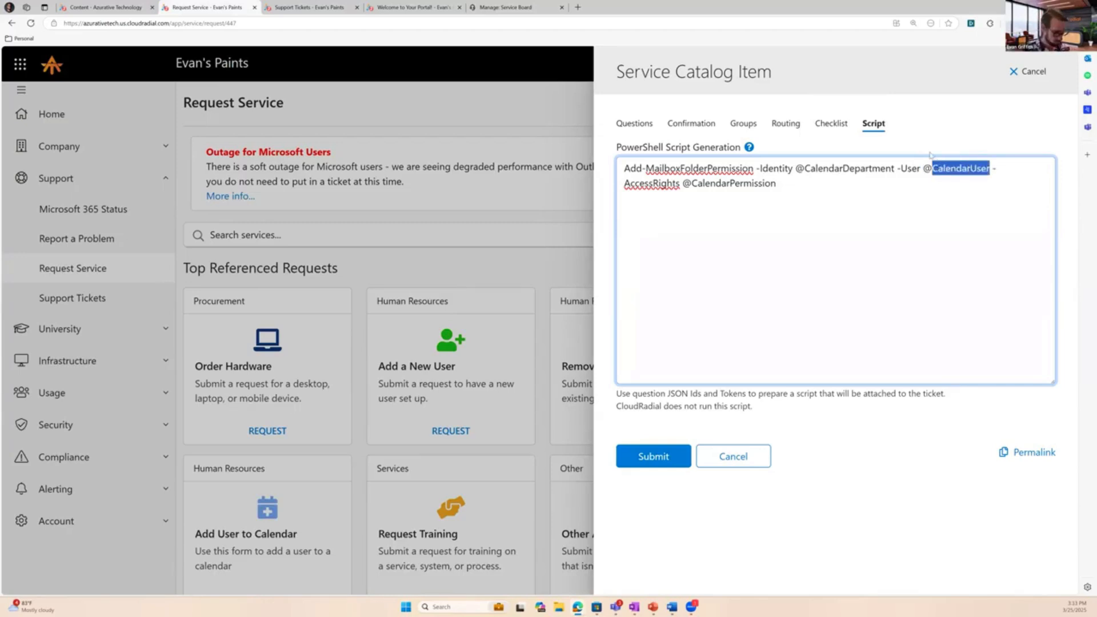
# - Return to the user question and compare its Script / JSON Field ID with the script's token
pyautogui.click(633, 123)
pyautogui.scroll(-5, 745, 421)
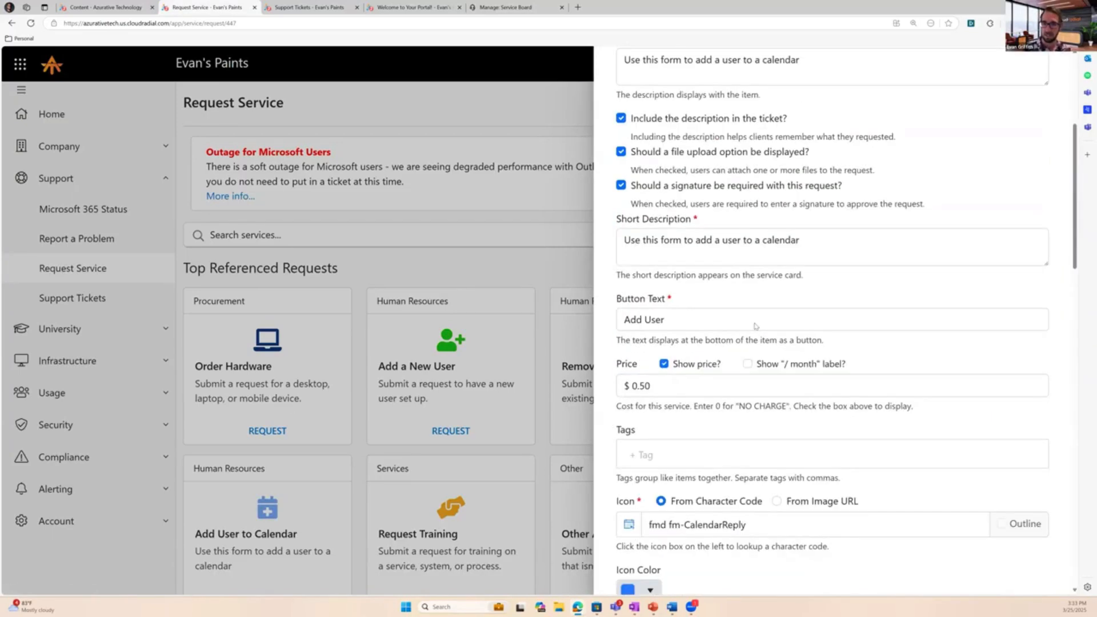
pyautogui.scroll(-9, 745, 421)
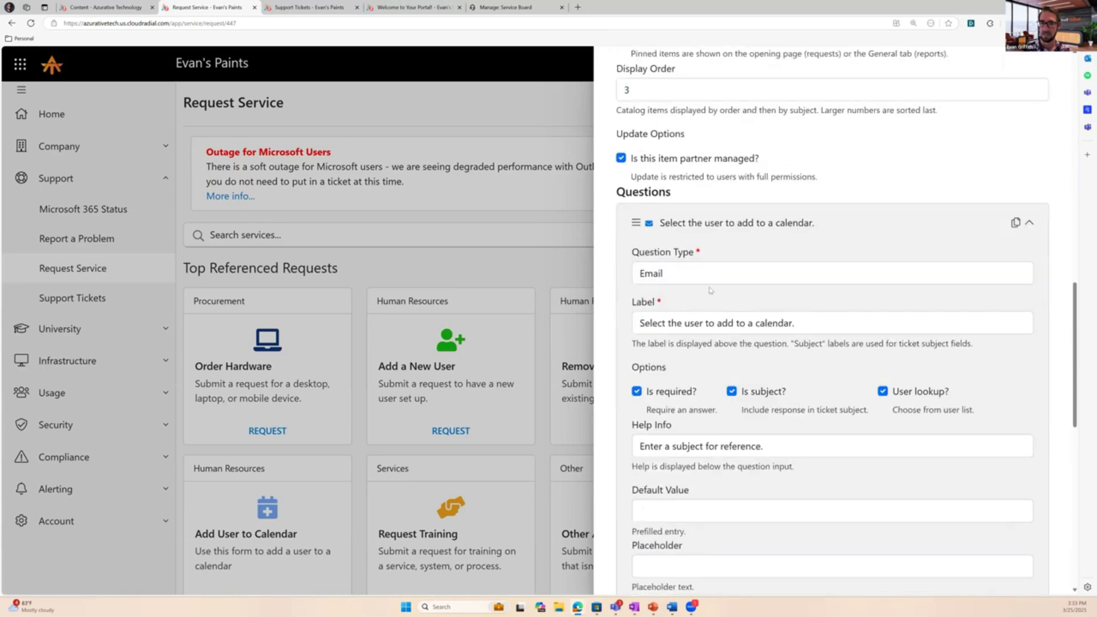
pyautogui.scroll(-6, 700, 344)
pyautogui.moveTo(710, 451); pyautogui.dragTo(638, 461)
pyautogui.click(637, 460)
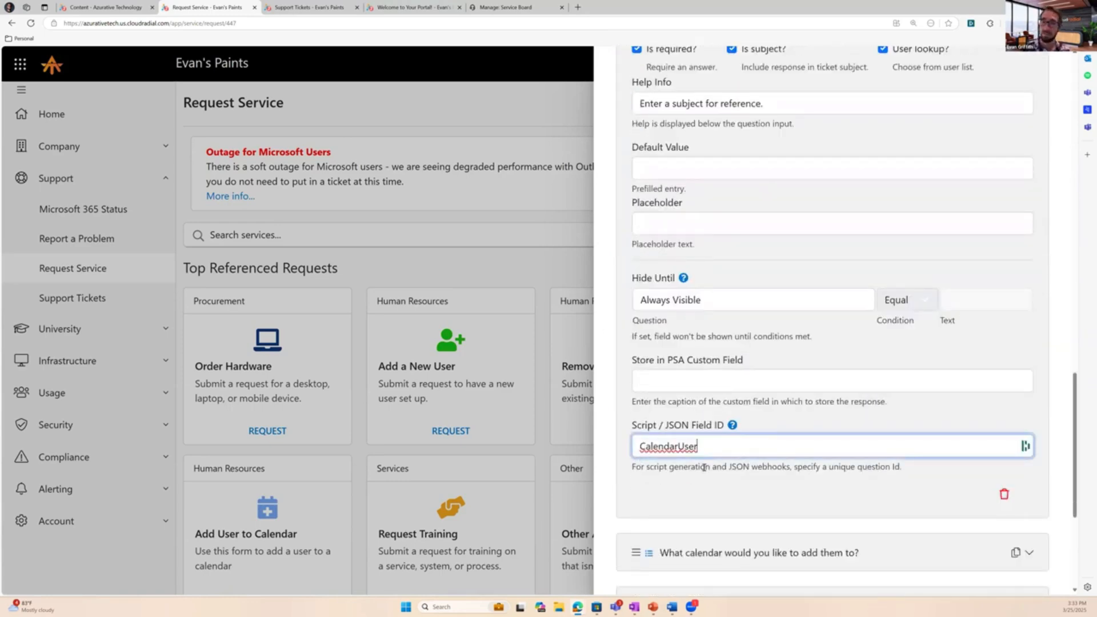
pyautogui.scroll(15, 703, 467)
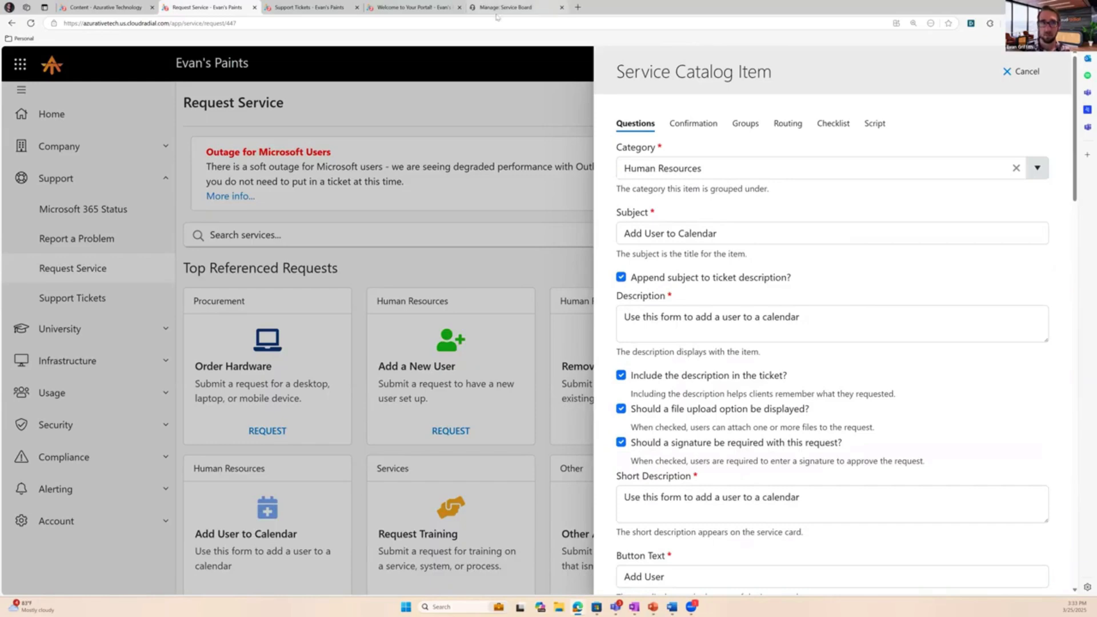
# - Switch to ConnectWise Manage, open the newest Add User to Calendar ticket's attachments and download Script.ps1
pyautogui.click(505, 8)
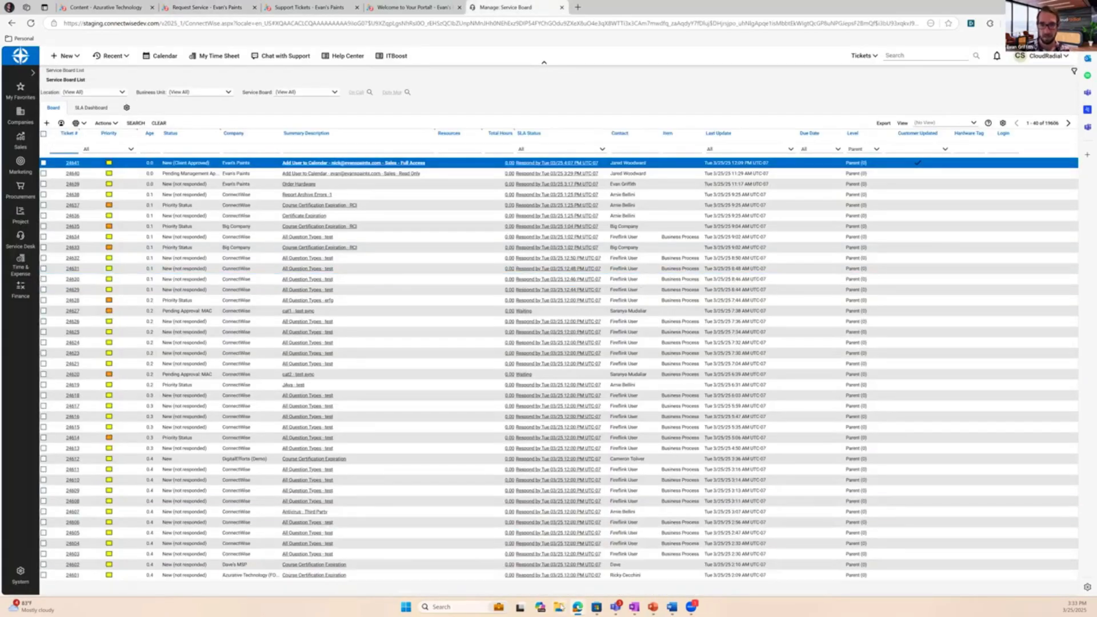
pyautogui.click(350, 164)
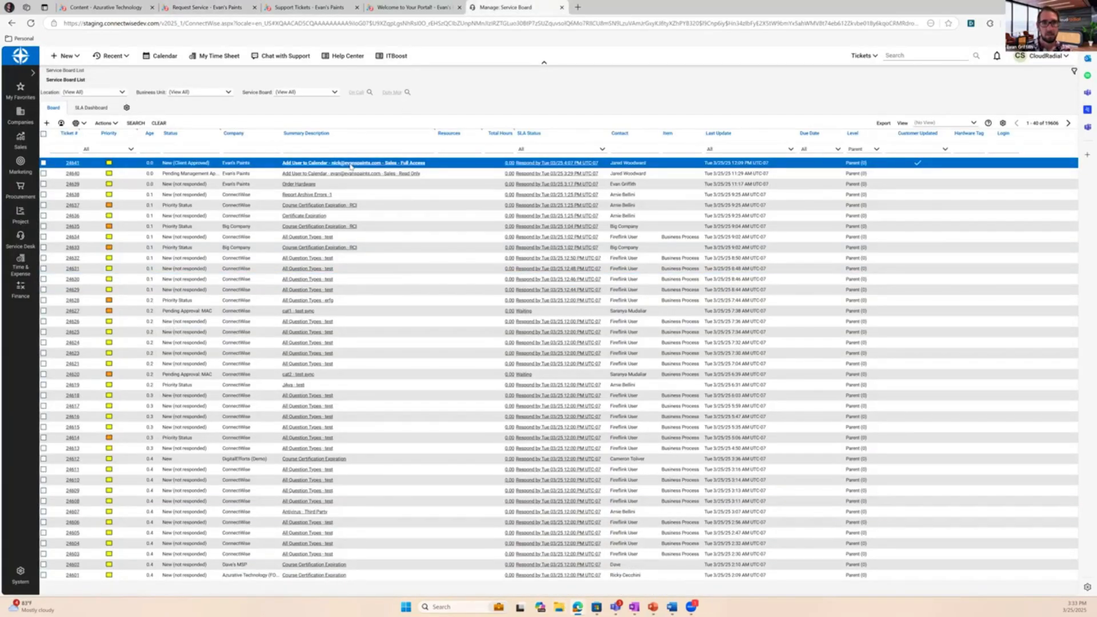
pyautogui.click(374, 109)
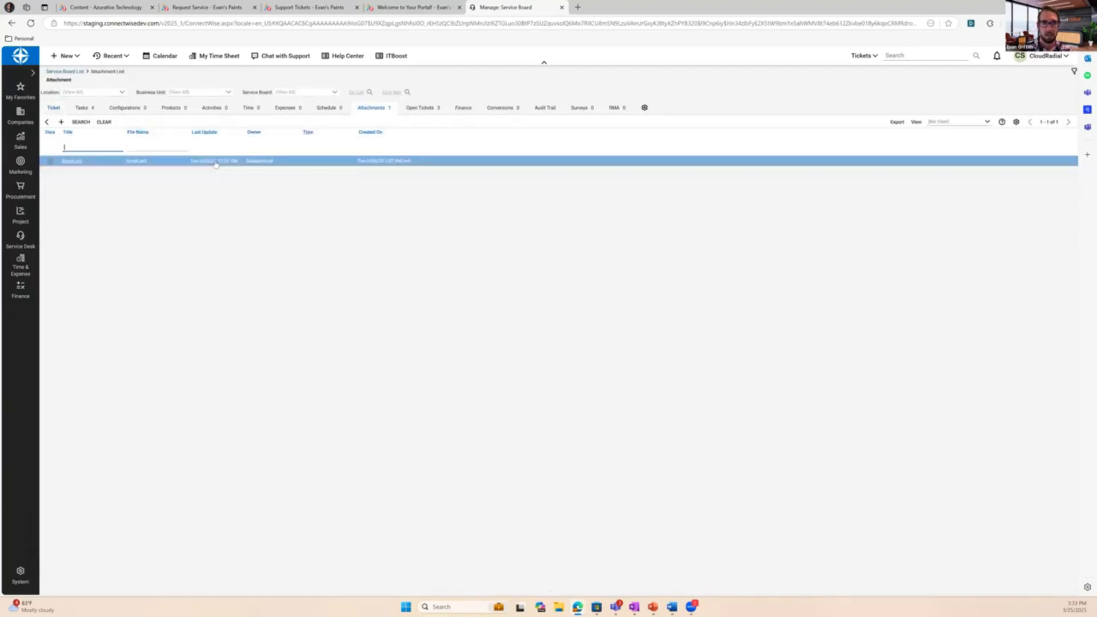
pyautogui.click(78, 160)
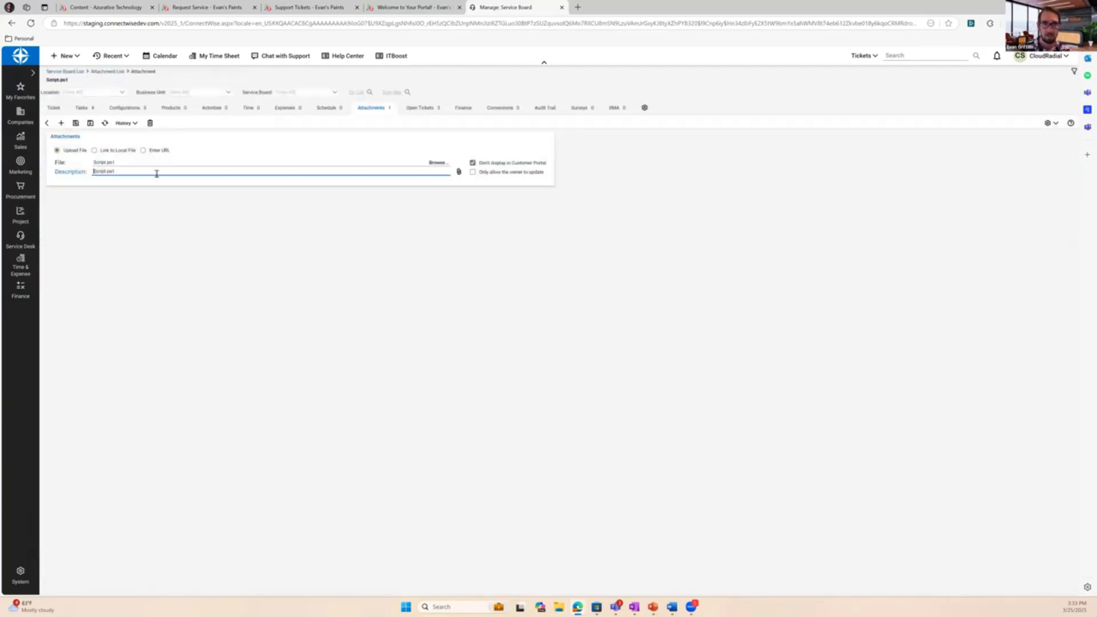
pyautogui.click(458, 172)
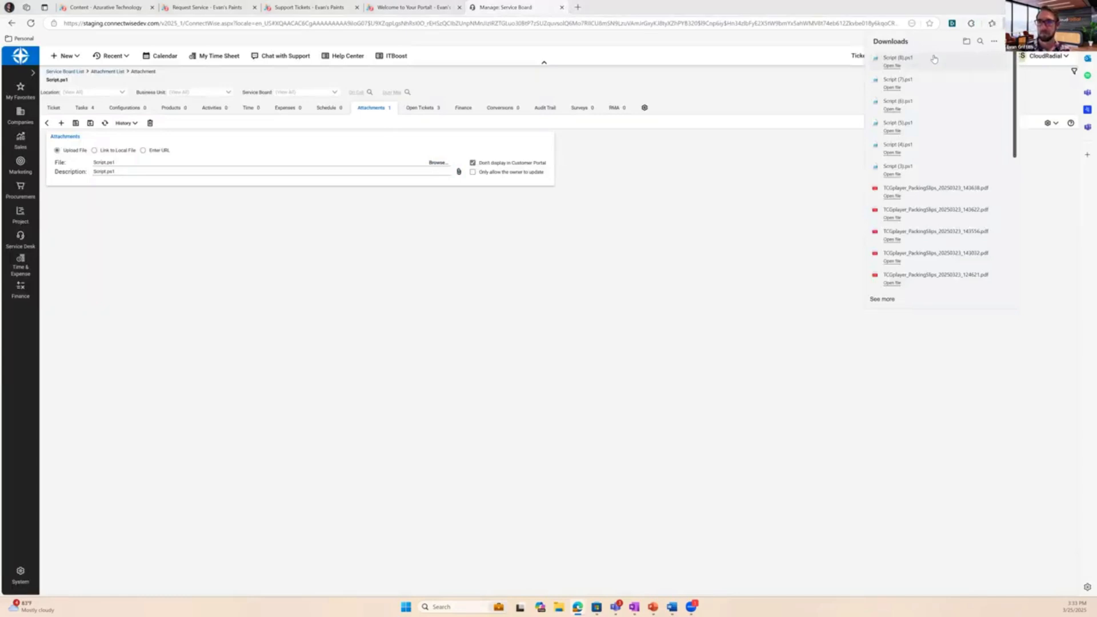
# - Open the newest downloaded script, Script (8).ps1, and highlight the address after its -User parameter
pyautogui.click(892, 65)
pyautogui.click(575, 314)
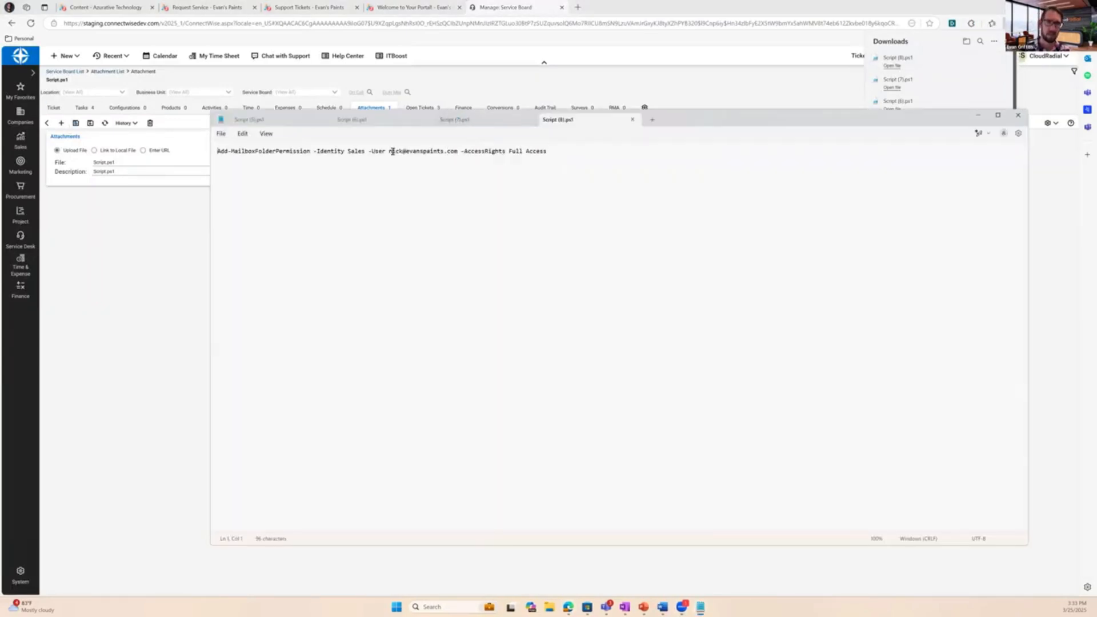
pyautogui.moveTo(391, 151); pyautogui.dragTo(457, 152)
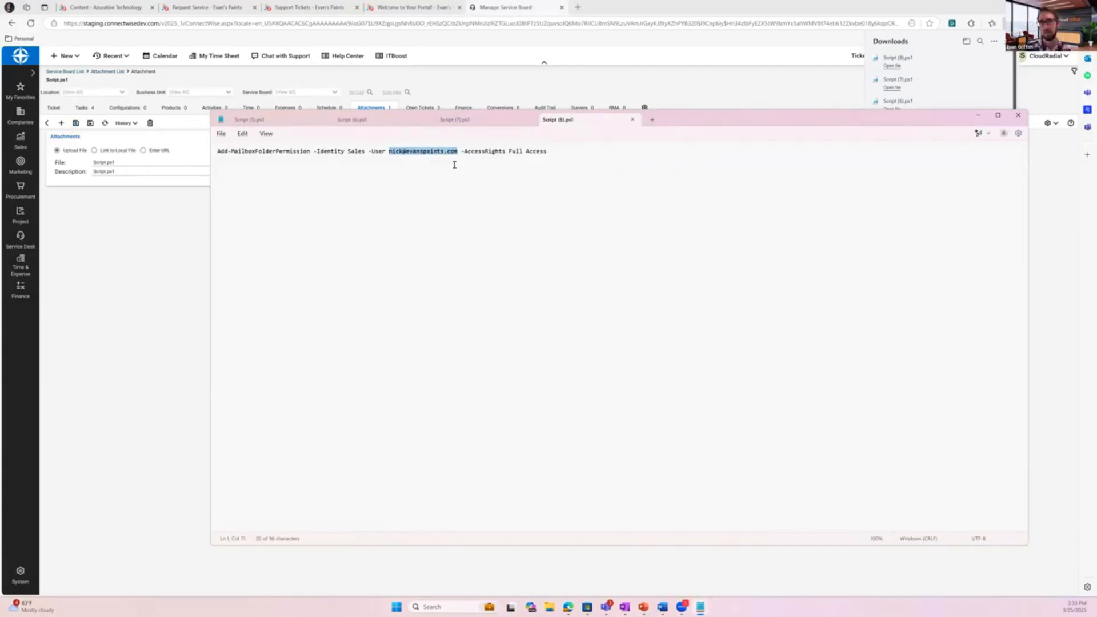
pyautogui.click(409, 150)
pyautogui.moveTo(388, 151); pyautogui.dragTo(454, 152)
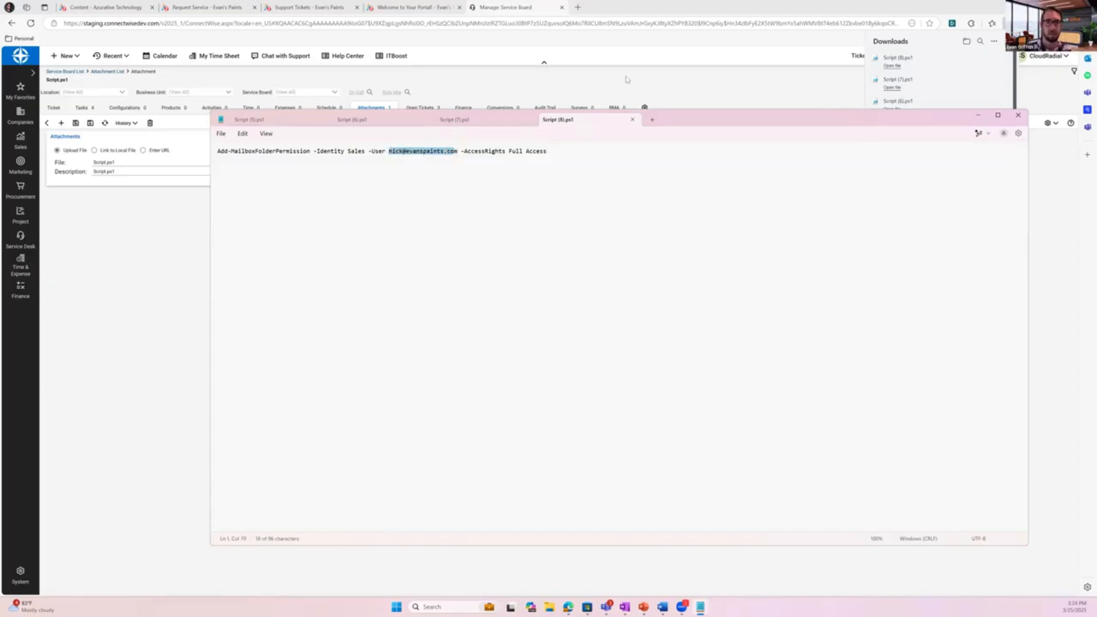
pyautogui.click(422, 7)
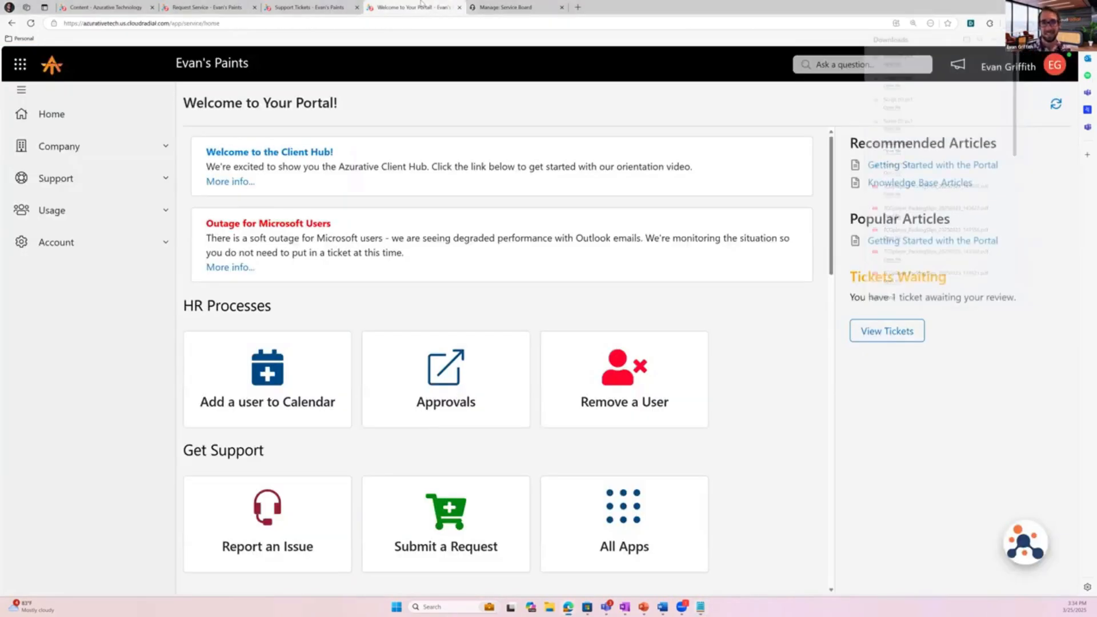
pyautogui.click(308, 6)
pyautogui.click(220, 7)
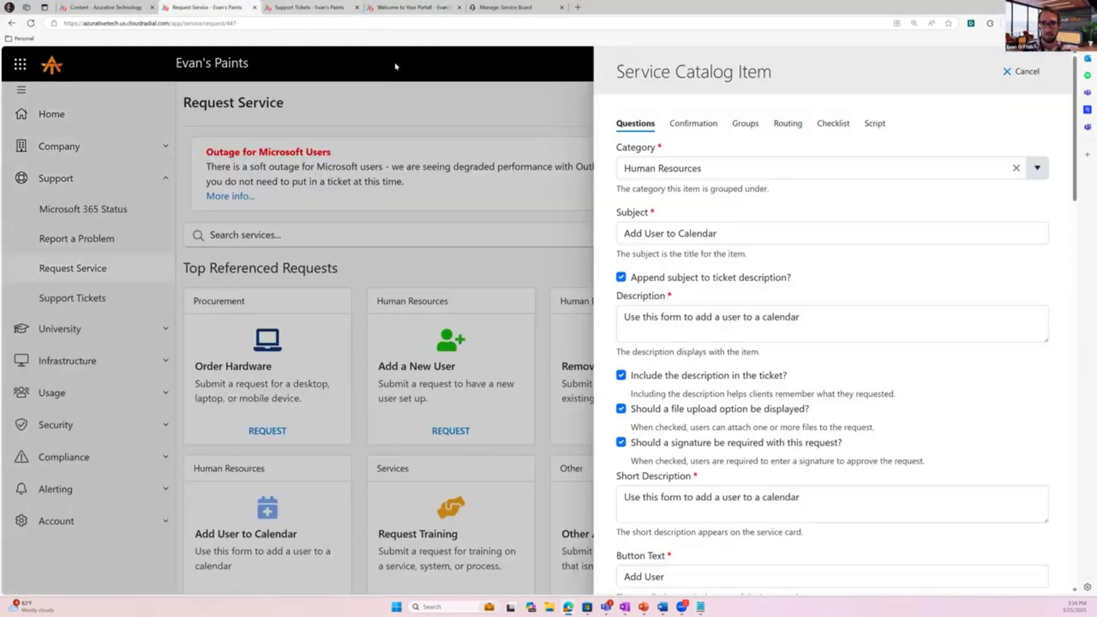
pyautogui.scroll(-3, 733, 318)
pyautogui.scroll(3, 732, 317)
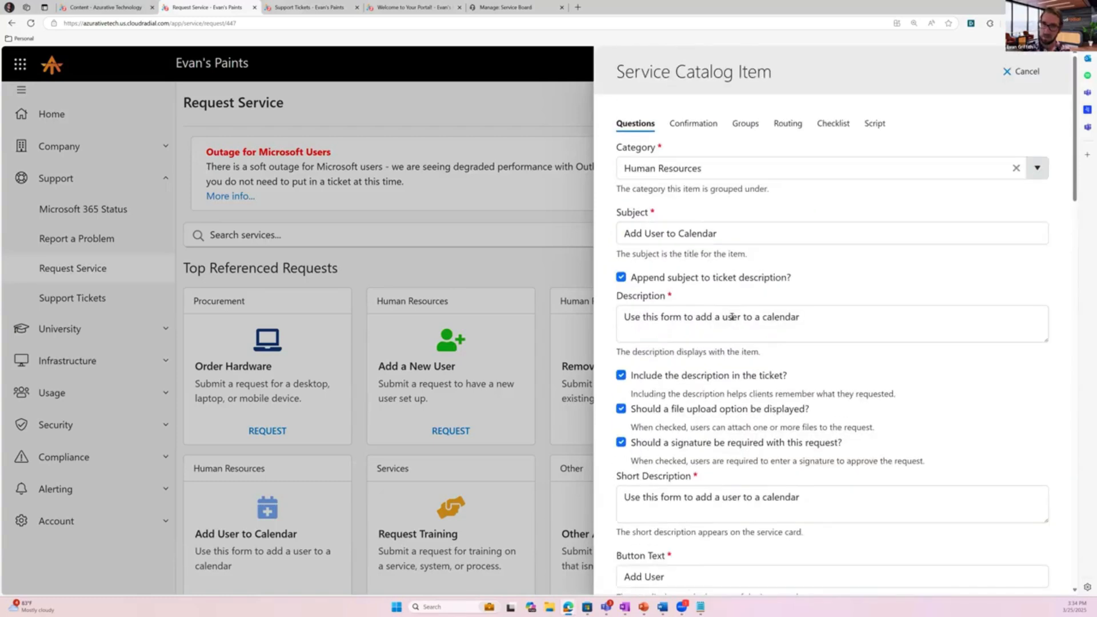
pyautogui.click(873, 123)
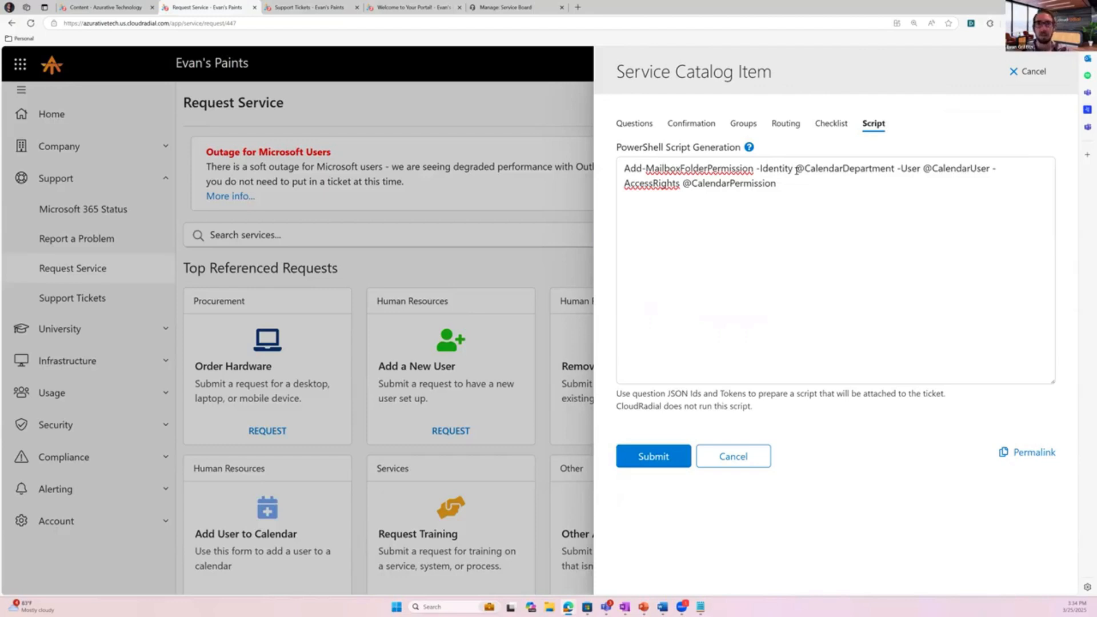
pyautogui.moveTo(794, 169); pyautogui.dragTo(895, 166)
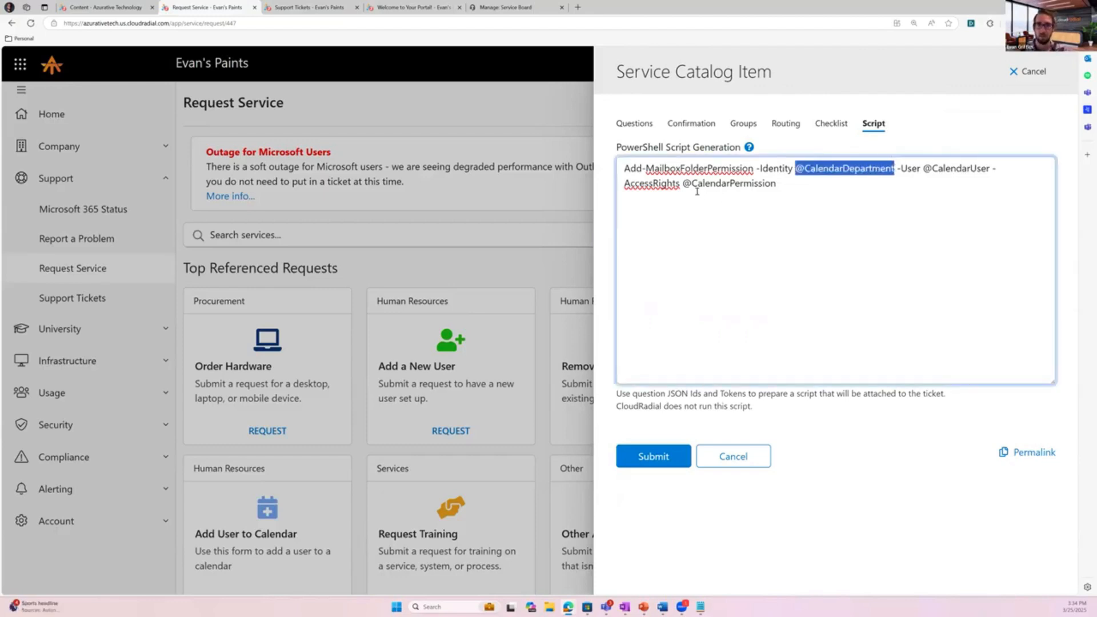
# - Go back to the item's questions, review the expanded user question and collapse it
pyautogui.click(634, 124)
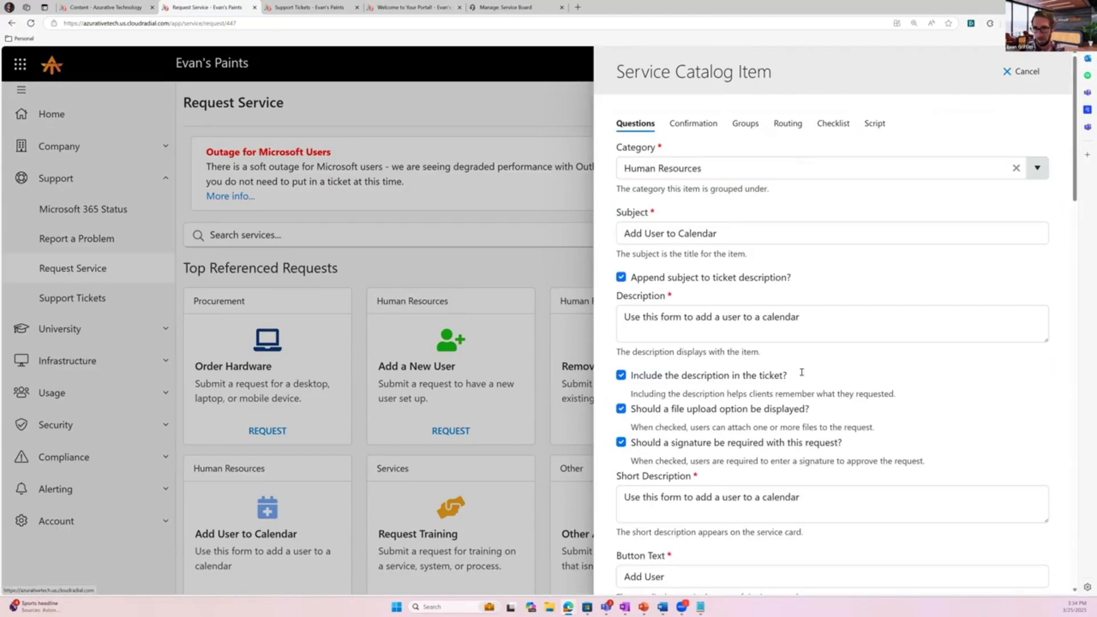
pyautogui.scroll(-10, 801, 373)
pyautogui.scroll(-6, 691, 357)
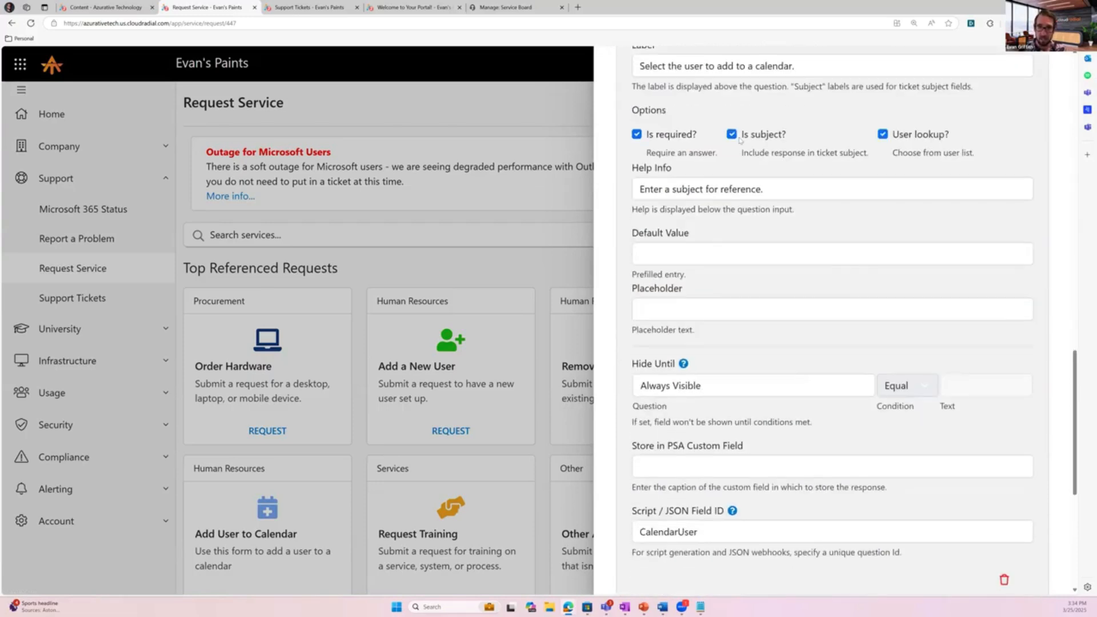
pyautogui.scroll(2, 800, 200)
pyautogui.click(1031, 180)
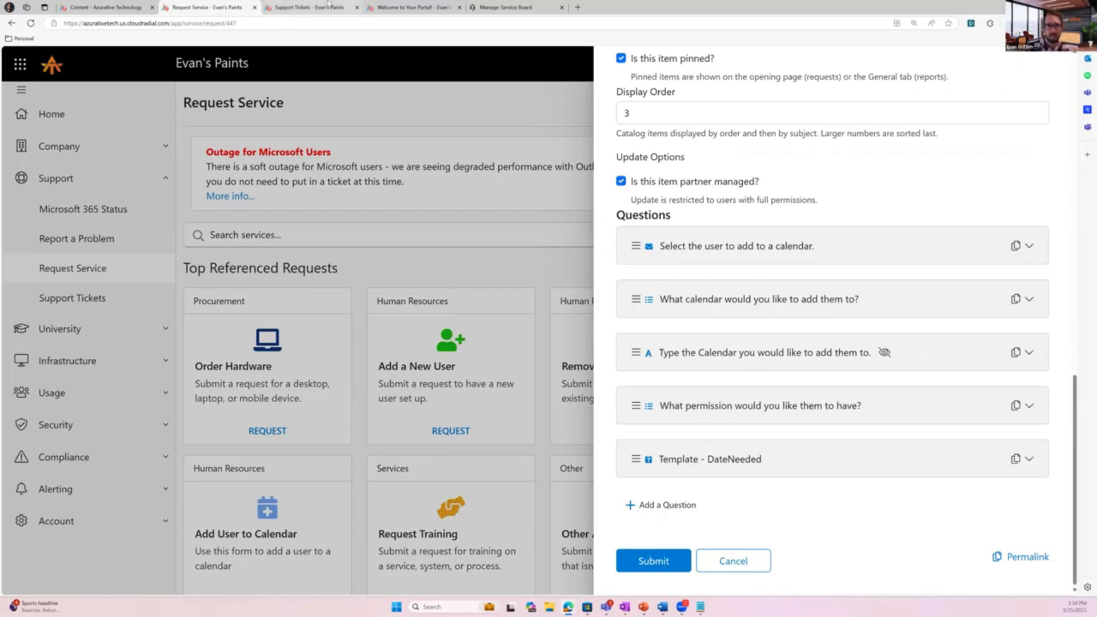
# - Switch to the end user's portal session and open the Add User to Calendar request form
pyautogui.click(309, 7)
pyautogui.click(128, 233)
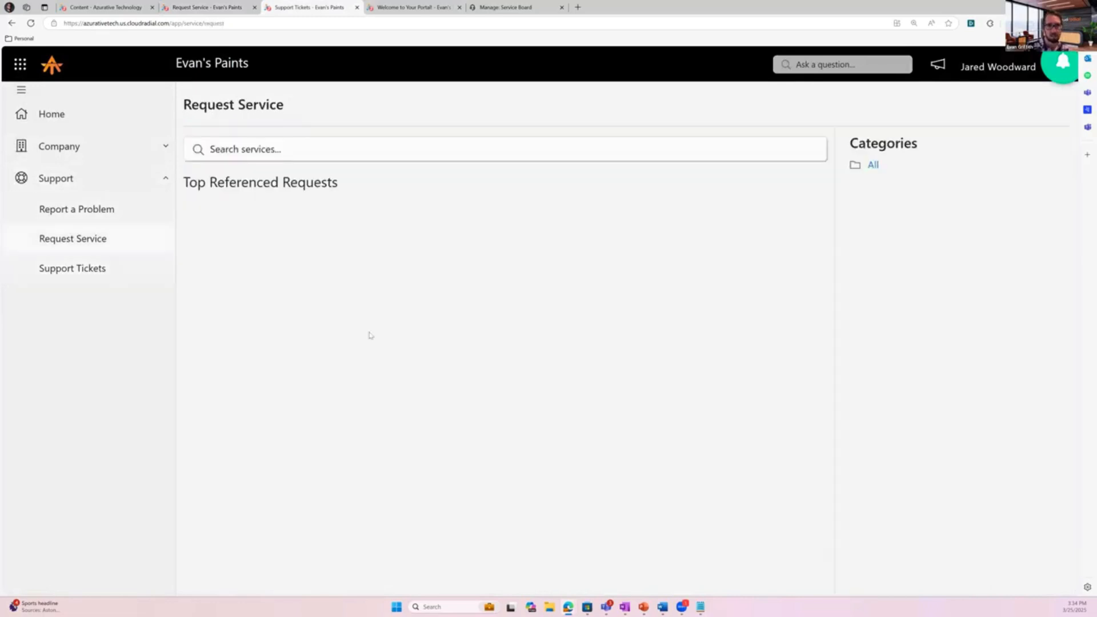
pyautogui.click(303, 518)
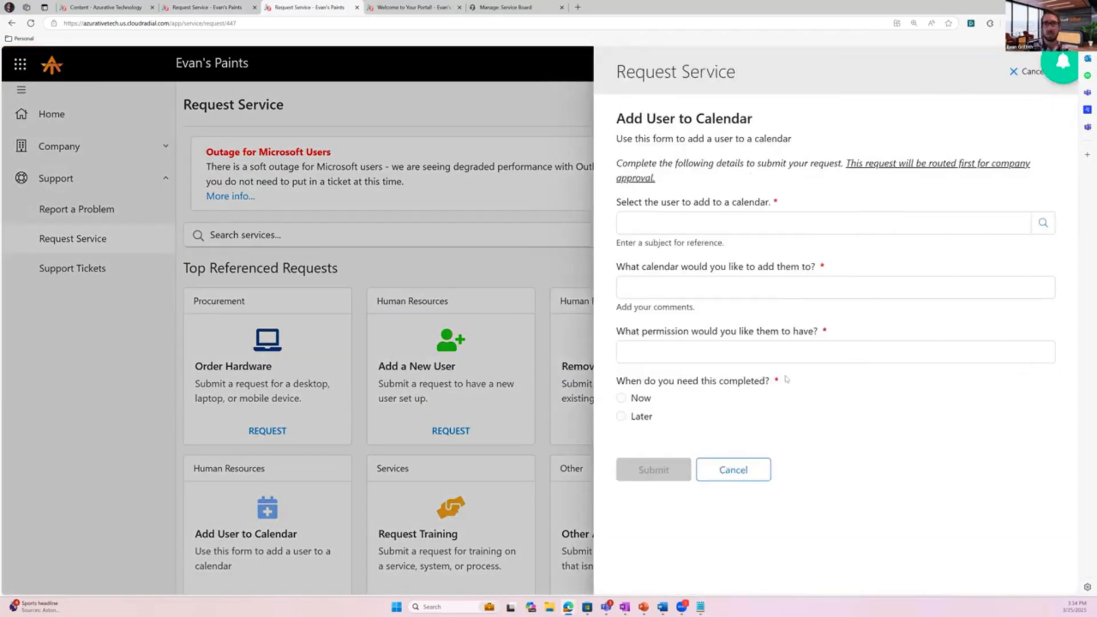
# - Try the completion-time question with Now, with Later dated March 28, 2025, and return it to Now
pyautogui.click(621, 399)
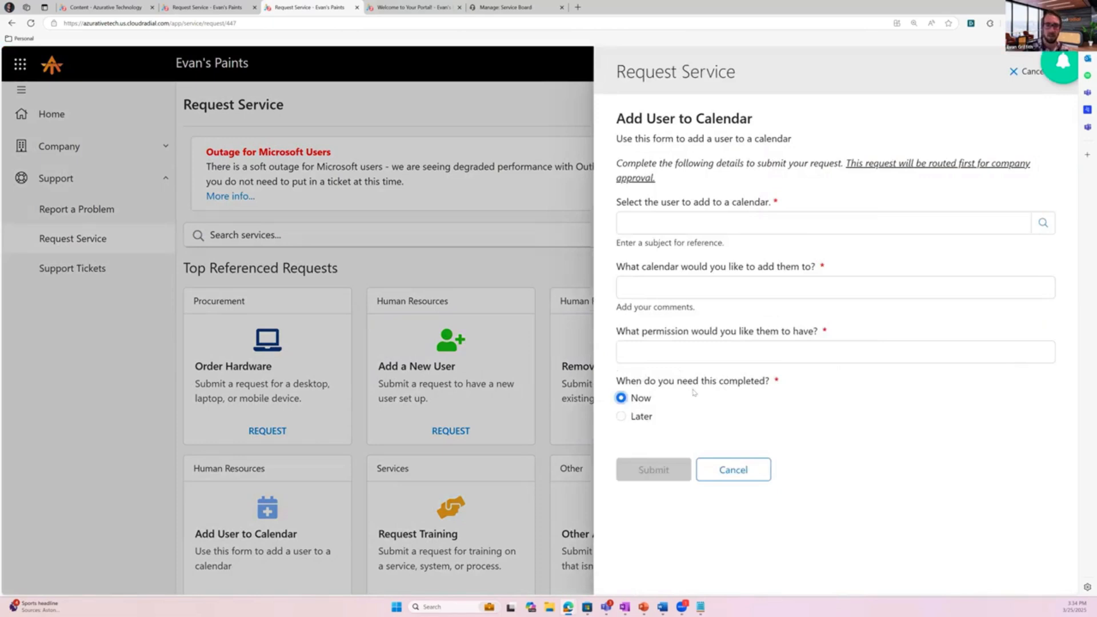
pyautogui.click(621, 416)
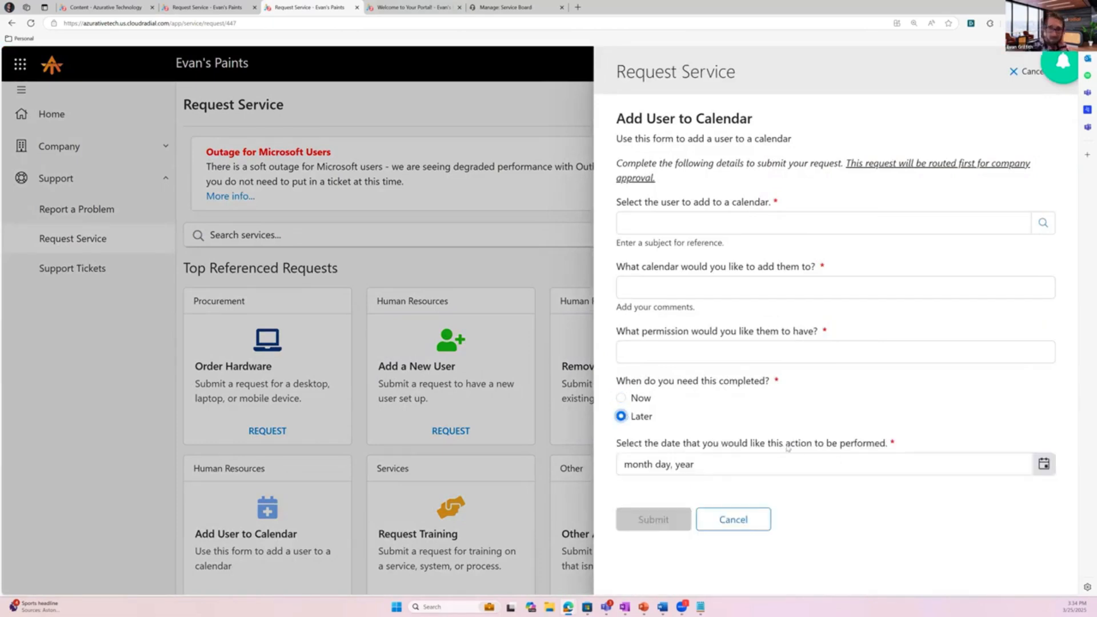
pyautogui.click(1043, 464)
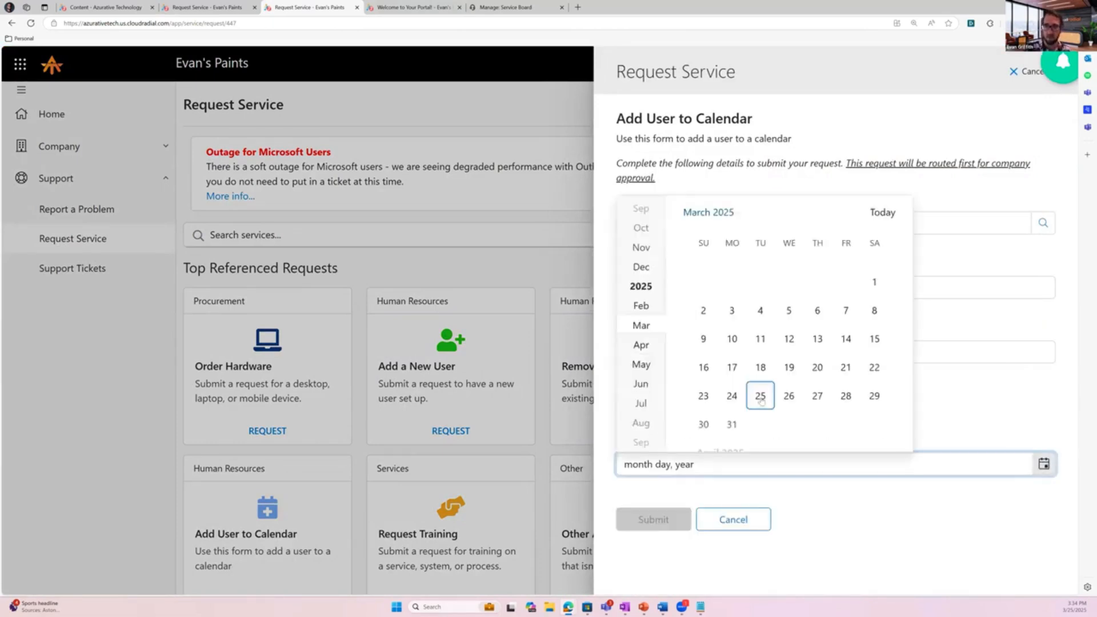
pyautogui.click(848, 397)
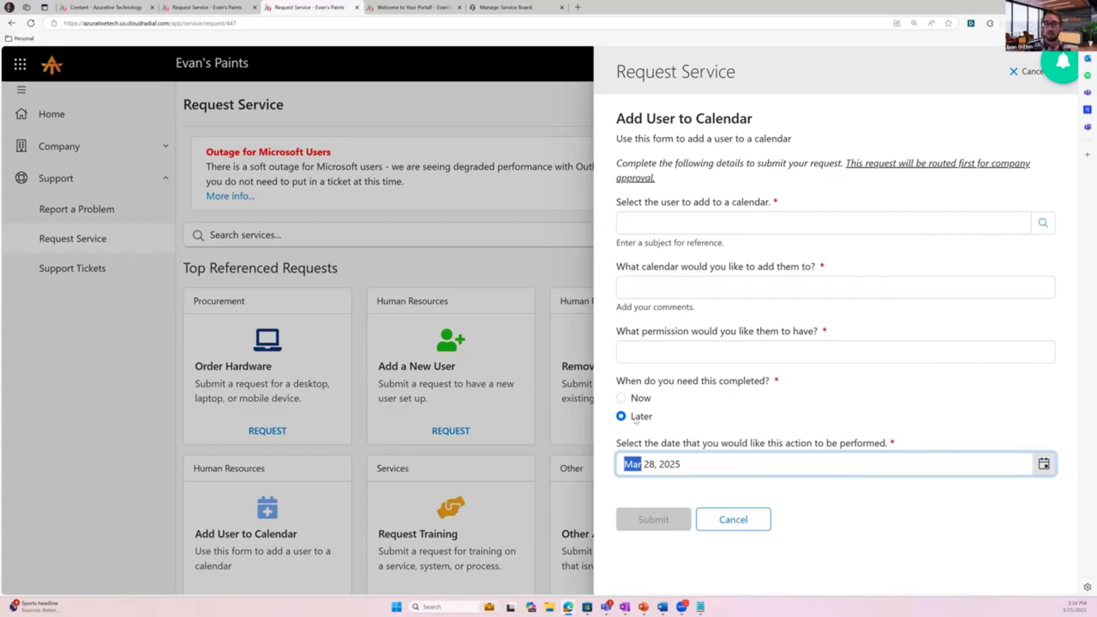
pyautogui.click(624, 399)
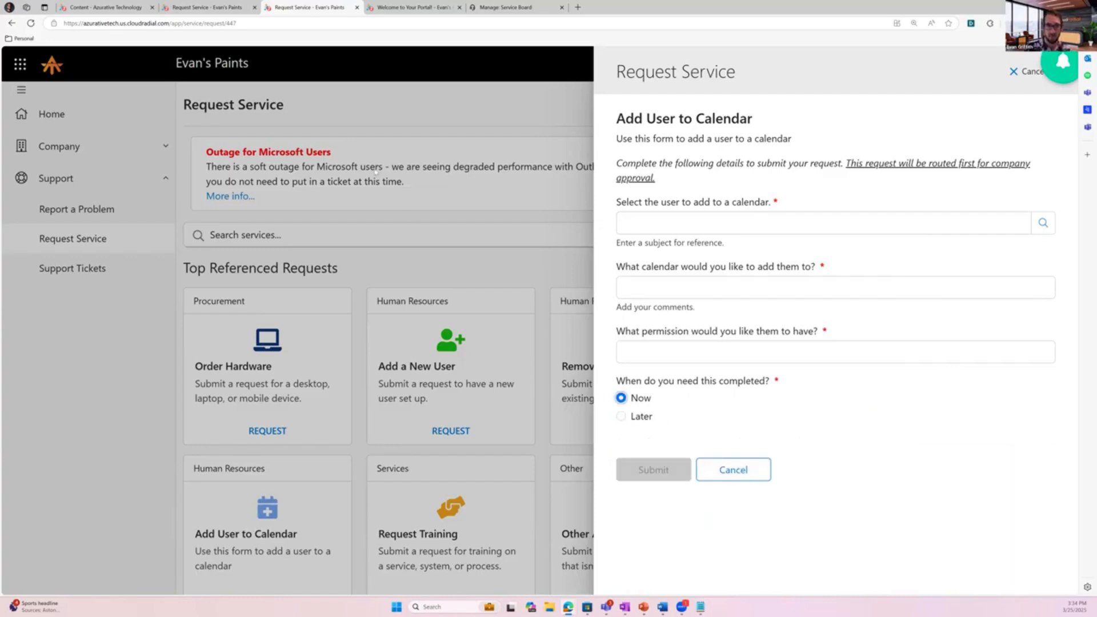
# - Return to the catalog item's editor and examine the settings of the Template - DateNeeded question
pyautogui.click(245, 7)
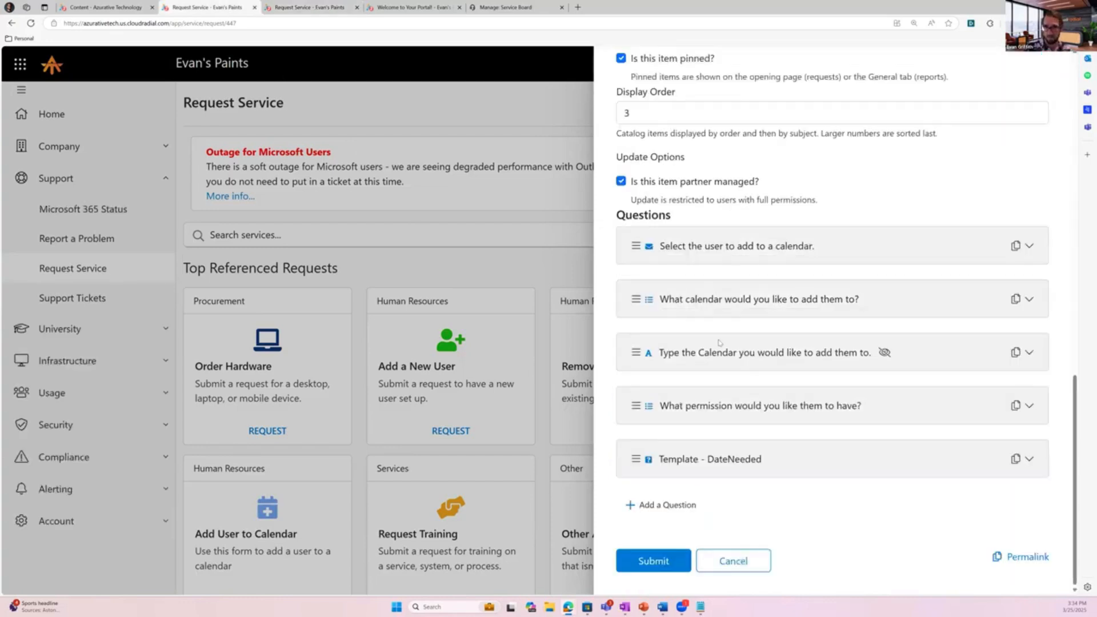
pyautogui.click(731, 455)
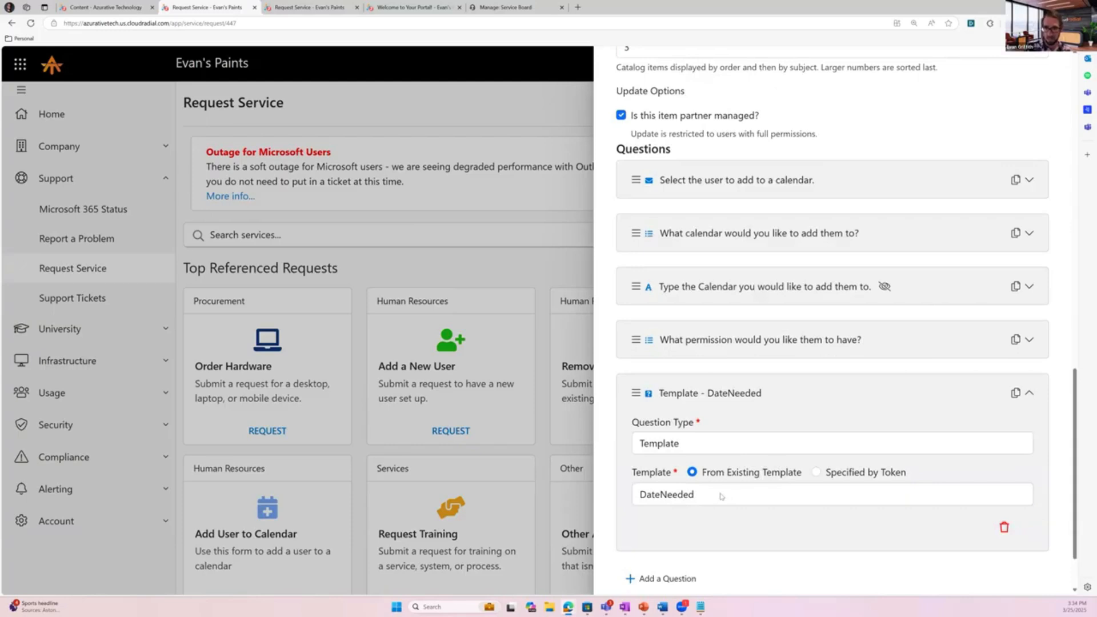
pyautogui.scroll(-1, 721, 484)
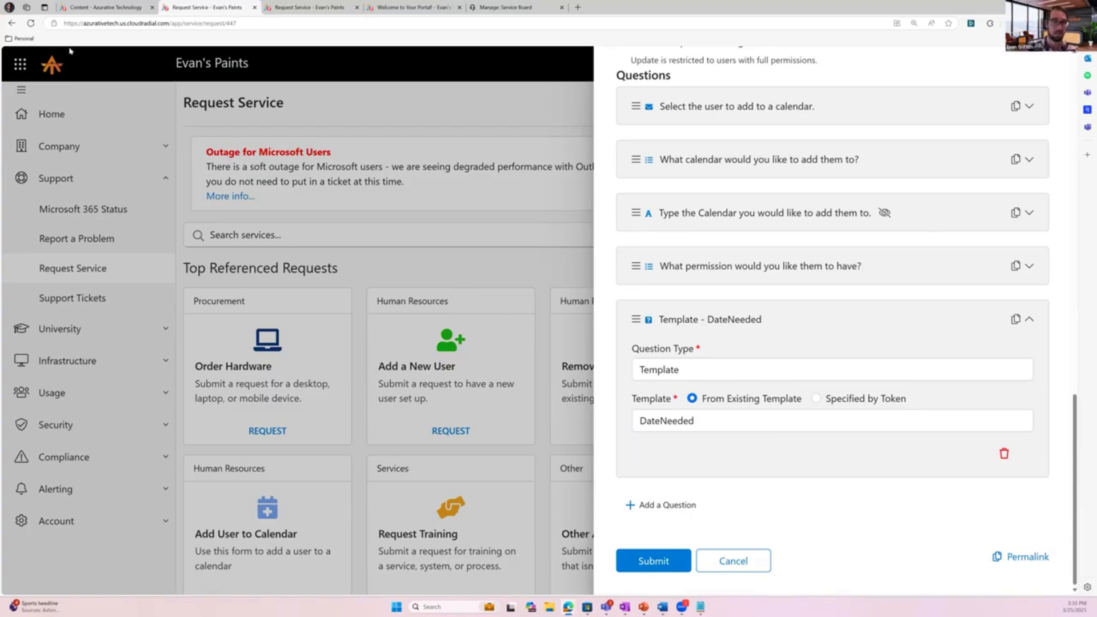
# - Switch to the Azurative Technology admin session and open the DateNeeded question template from the partner settings
pyautogui.click(95, 4)
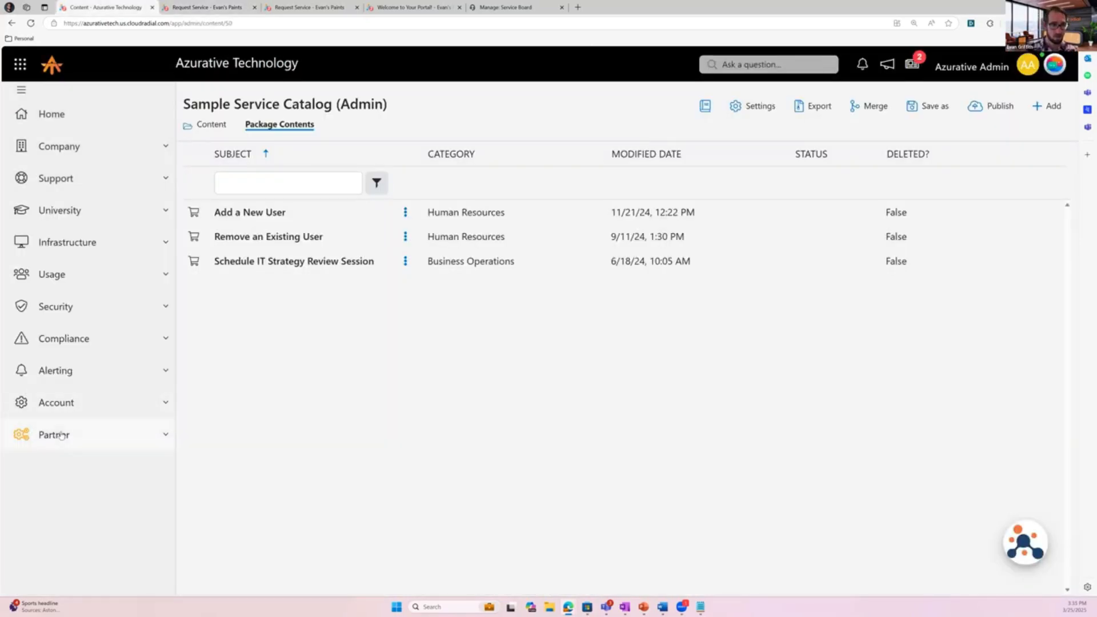
pyautogui.click(84, 429)
pyautogui.scroll(-4, 83, 434)
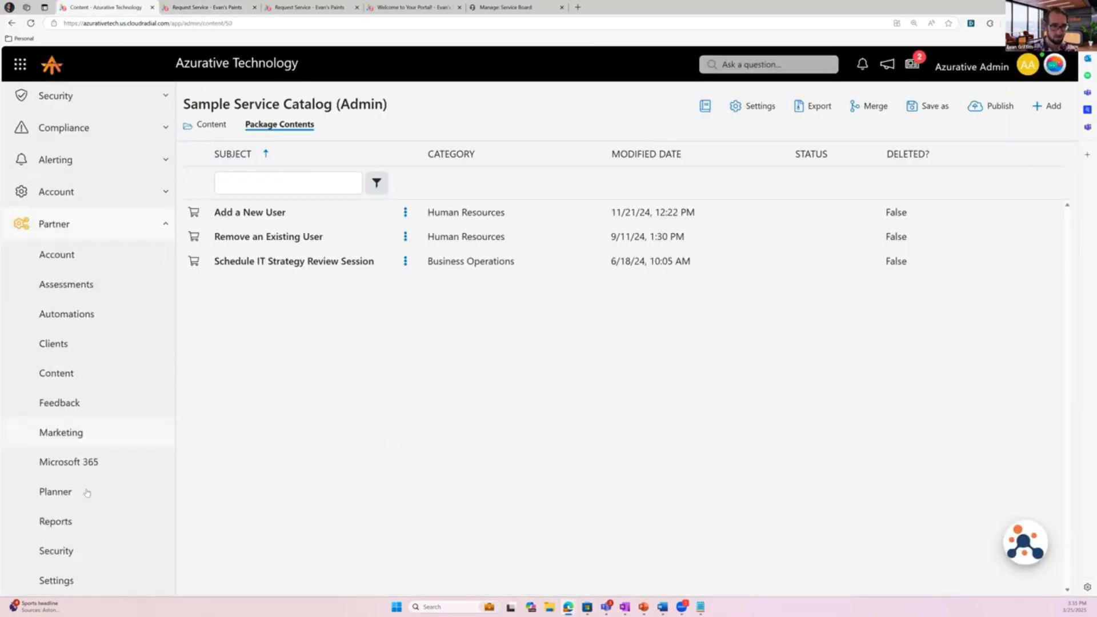
pyautogui.click(68, 580)
pyautogui.click(910, 397)
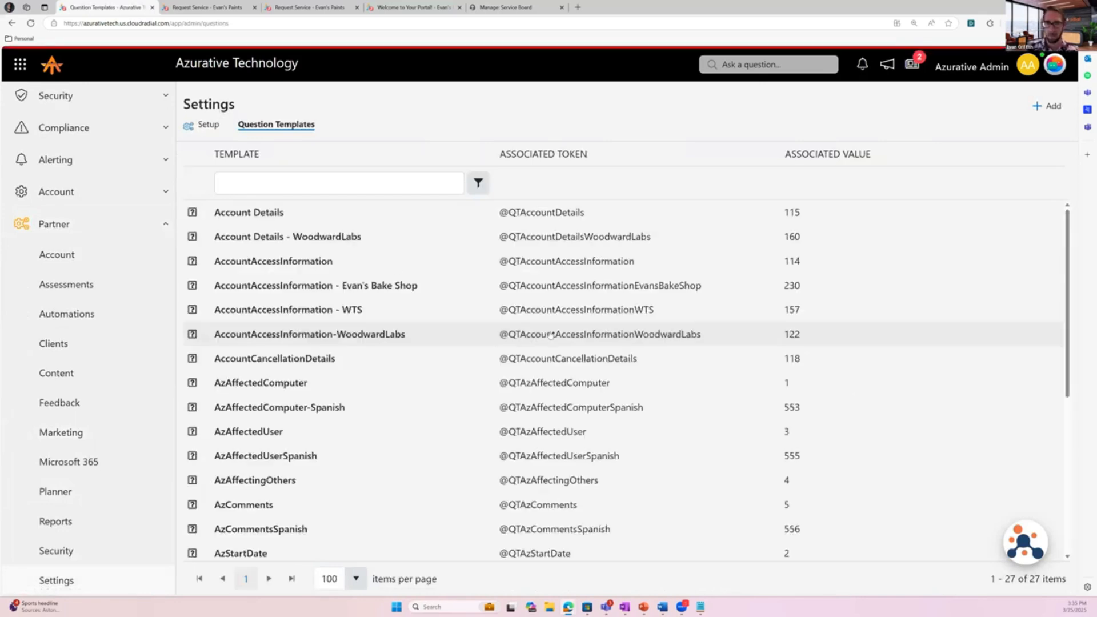
pyautogui.scroll(-5, 380, 270)
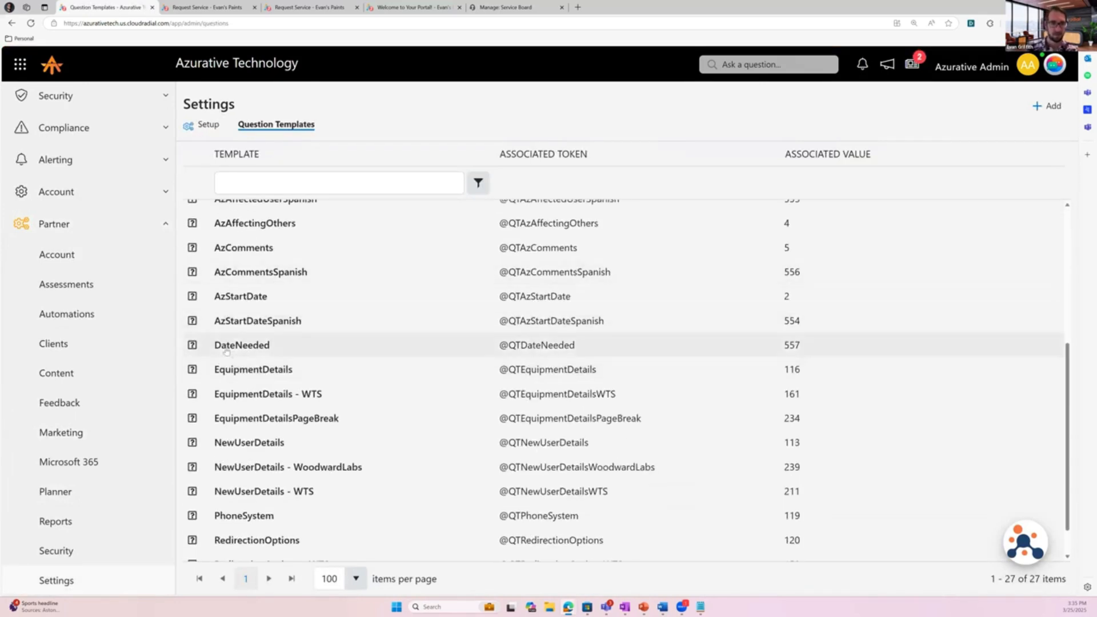
pyautogui.click(397, 344)
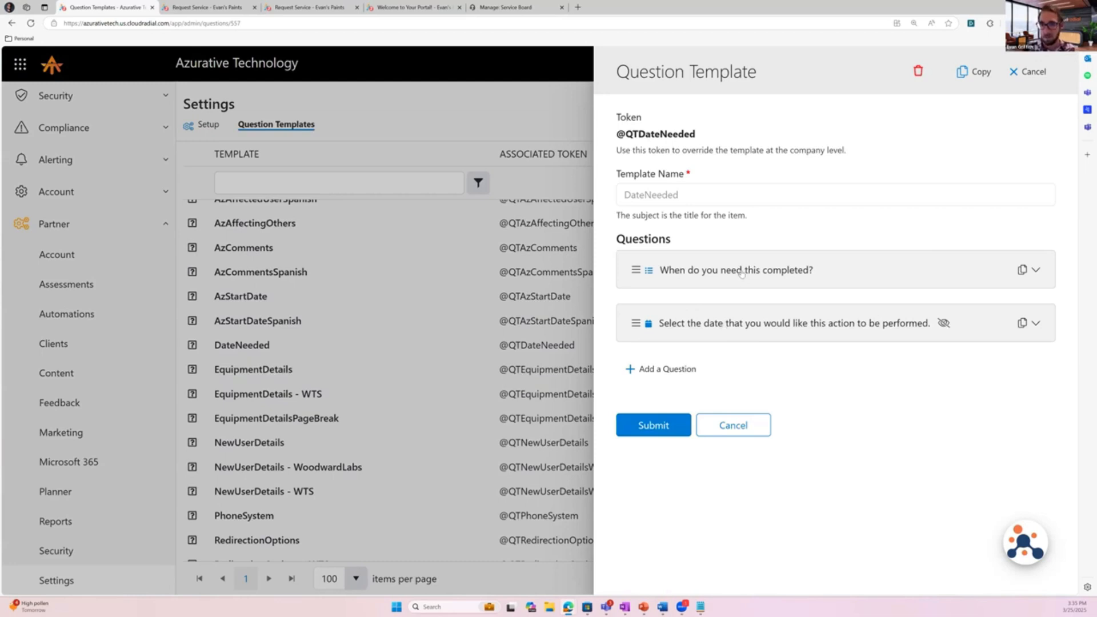
# - Expand the template's questions and examine the type and choices of "When do you need this completed?"
pyautogui.click(697, 331)
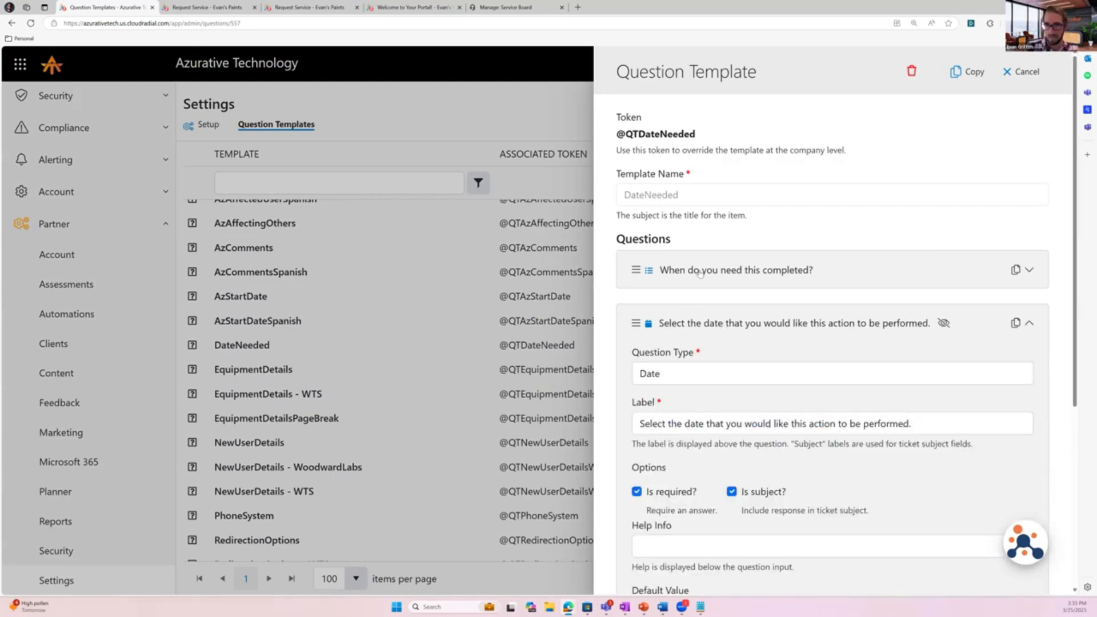
pyautogui.click(700, 273)
pyautogui.scroll(-2, 685, 269)
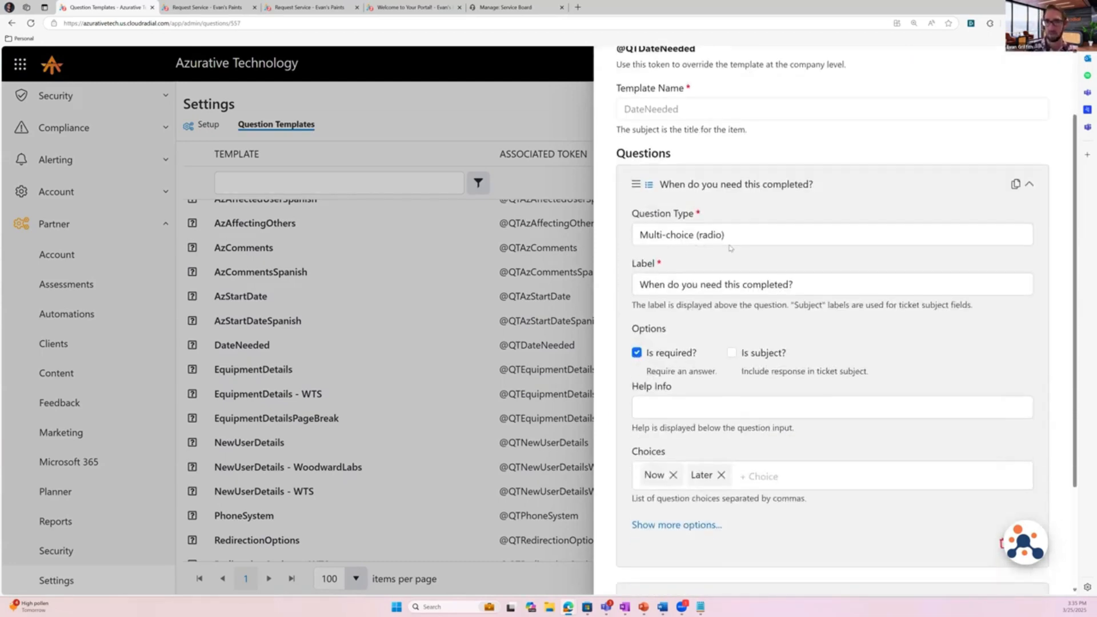
pyautogui.scroll(-2, 711, 320)
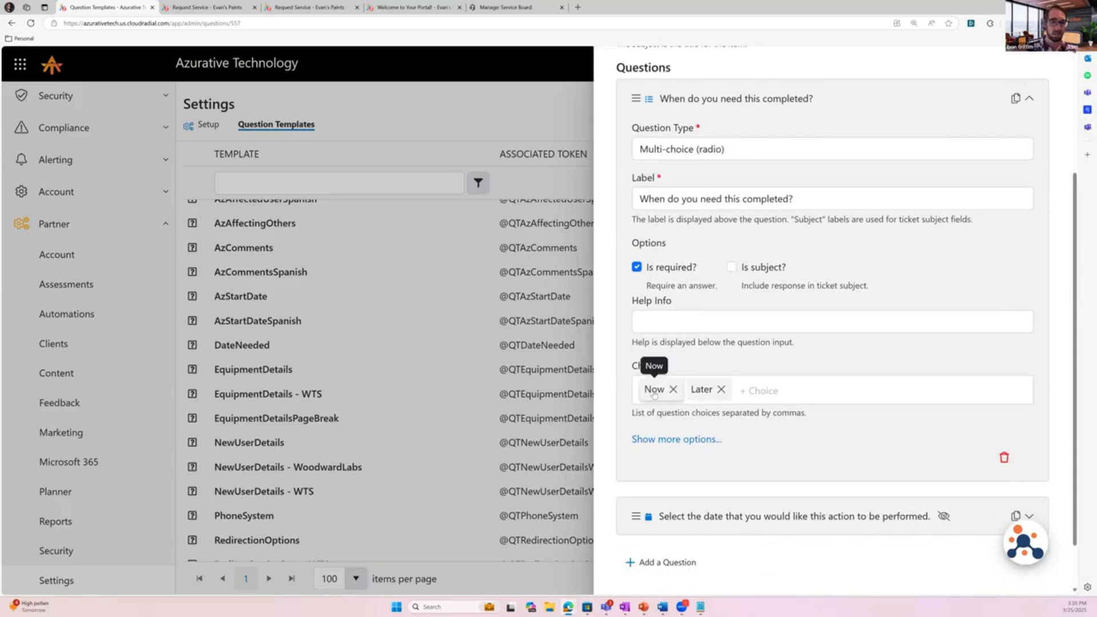
pyautogui.scroll(-1, 712, 389)
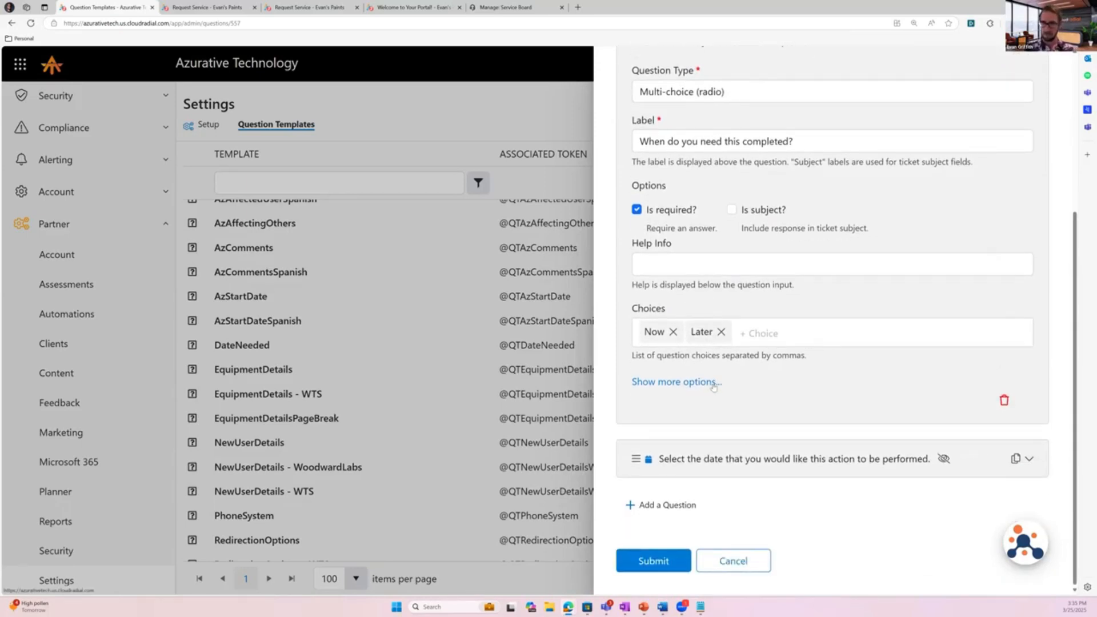
# - Show the date question's additional options and examine its Hide Until condition, leaving the selected question as is
pyautogui.click(745, 462)
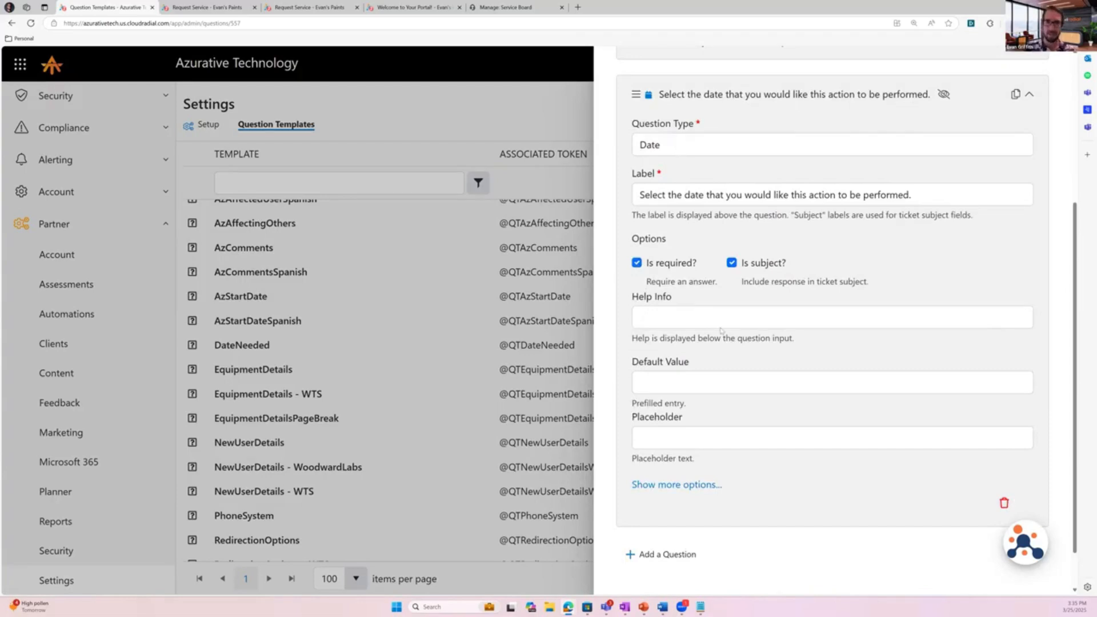
pyautogui.click(690, 485)
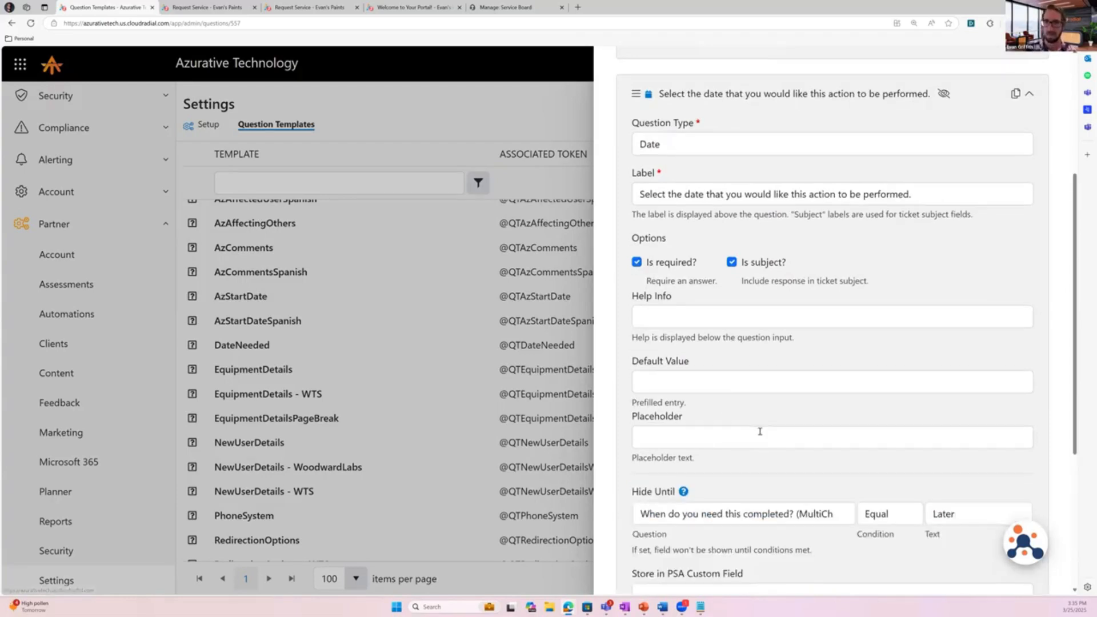
pyautogui.scroll(-4, 759, 428)
pyautogui.click(770, 301)
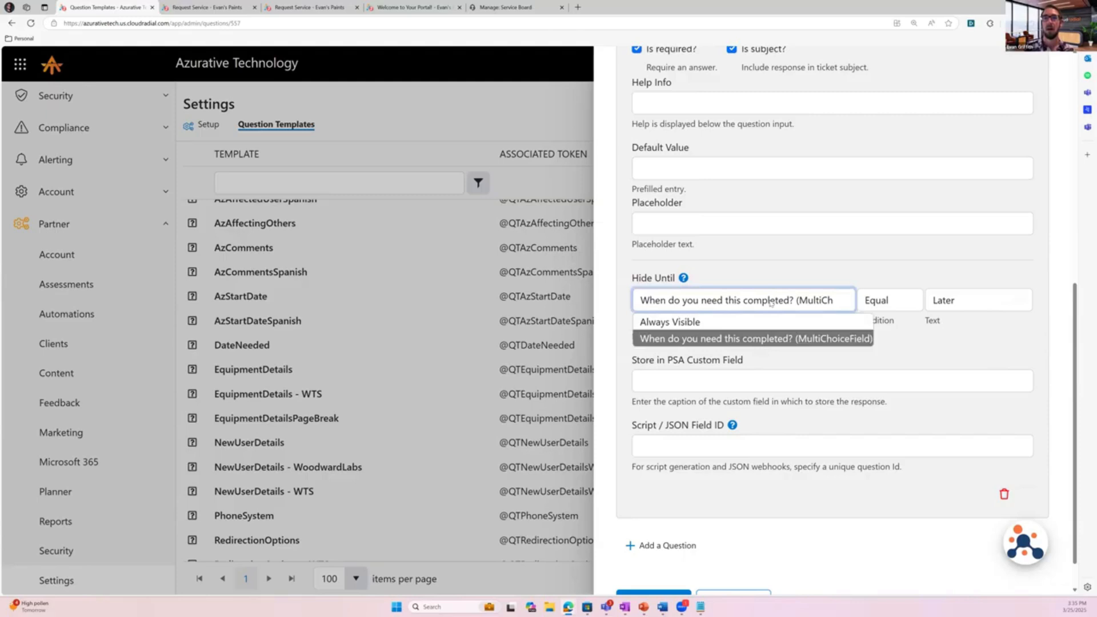
pyautogui.click(798, 363)
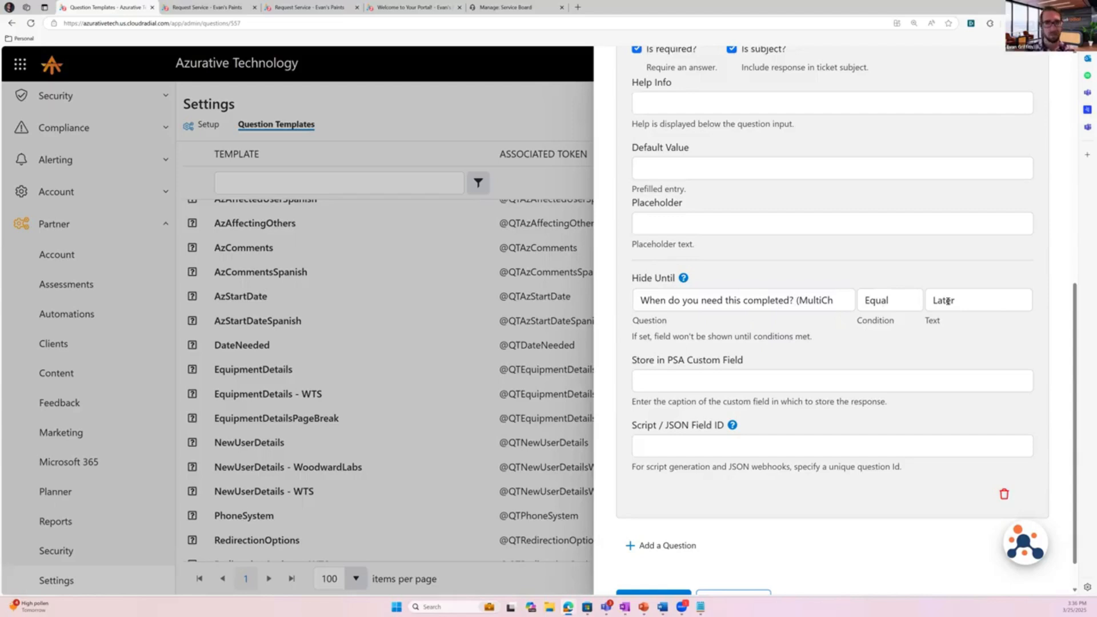
# - Add a new question to the DateNeeded template, keep its type as Text, and show its additional options
pyautogui.click(663, 545)
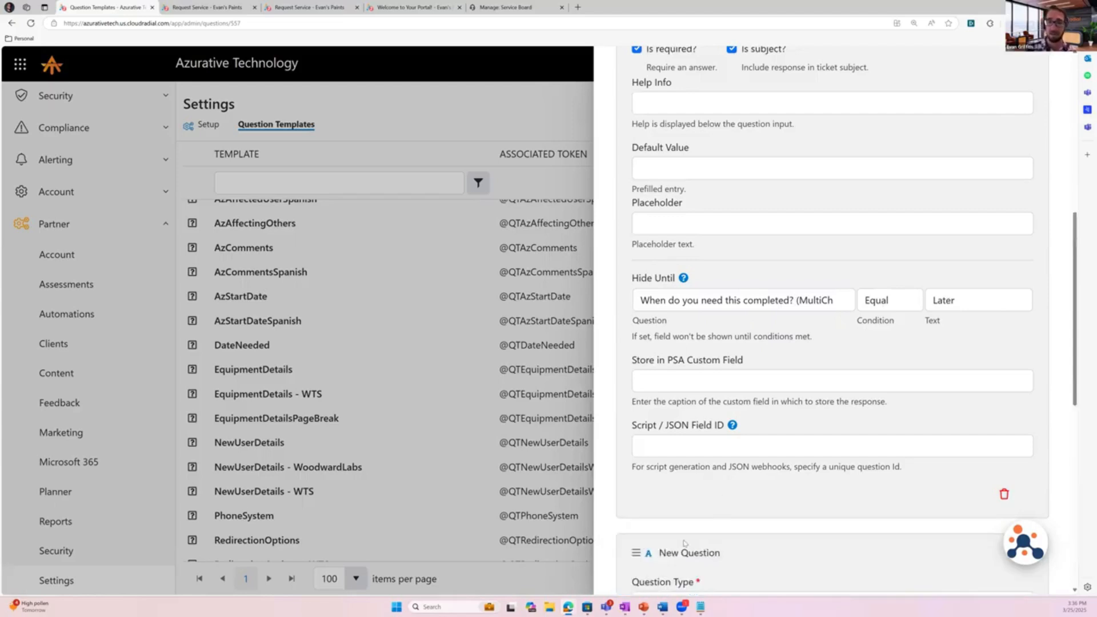
pyautogui.scroll(-3, 691, 485)
pyautogui.click(680, 388)
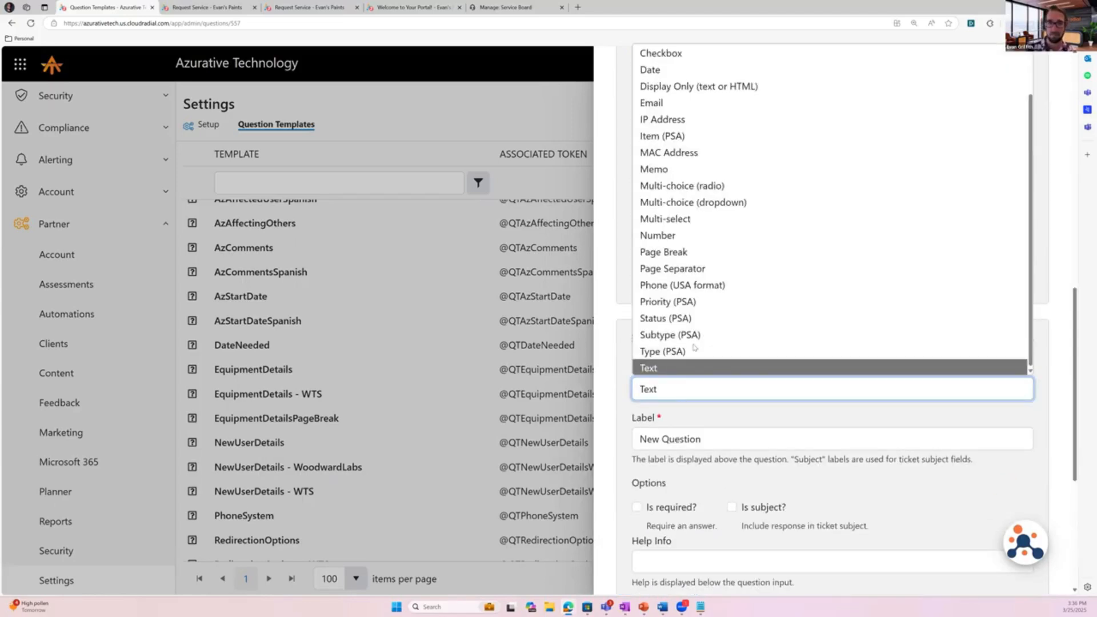
pyautogui.click(681, 368)
pyautogui.scroll(-4, 679, 517)
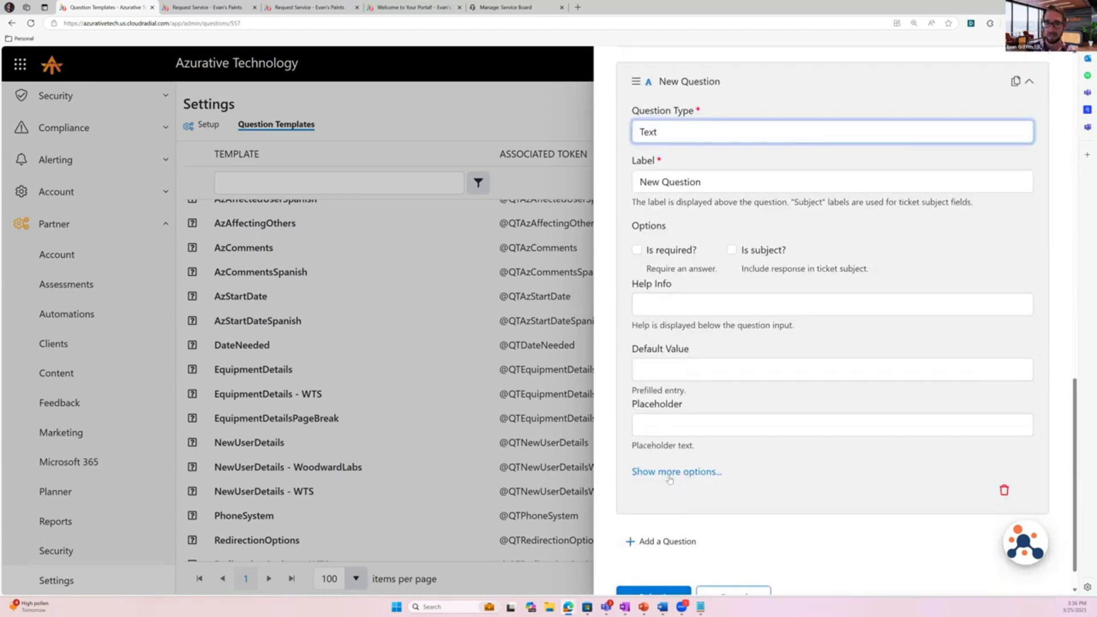
pyautogui.click(668, 475)
pyautogui.scroll(-4, 684, 440)
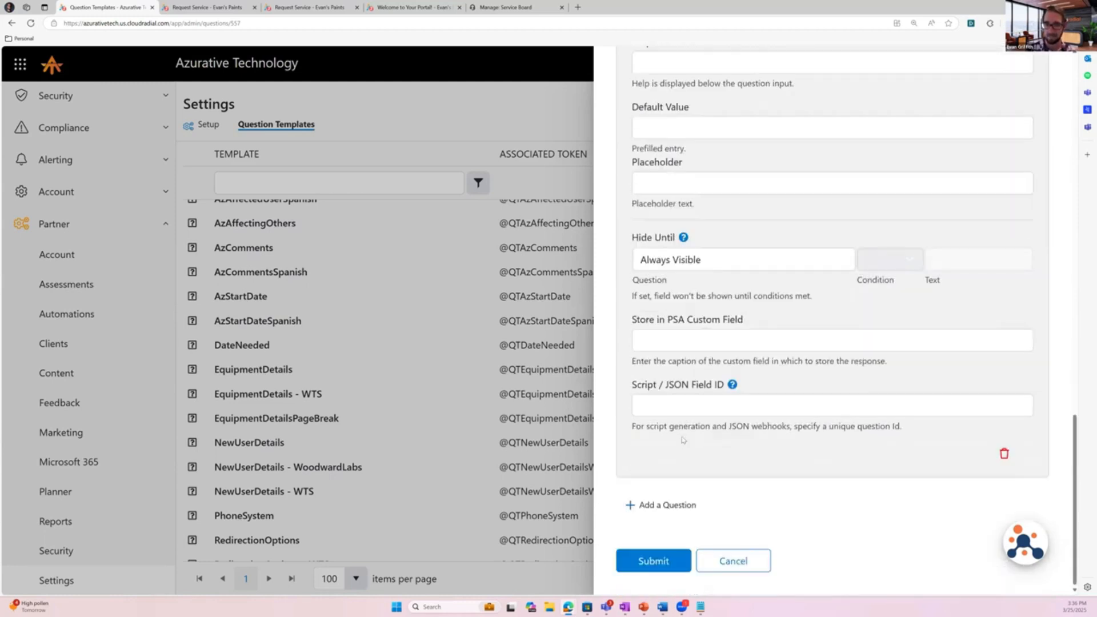
# - Set the new question's Hide Until condition to "When do you need this completed?" with Equal, leaving the comparison text empty
pyautogui.click(674, 267)
pyautogui.click(934, 270)
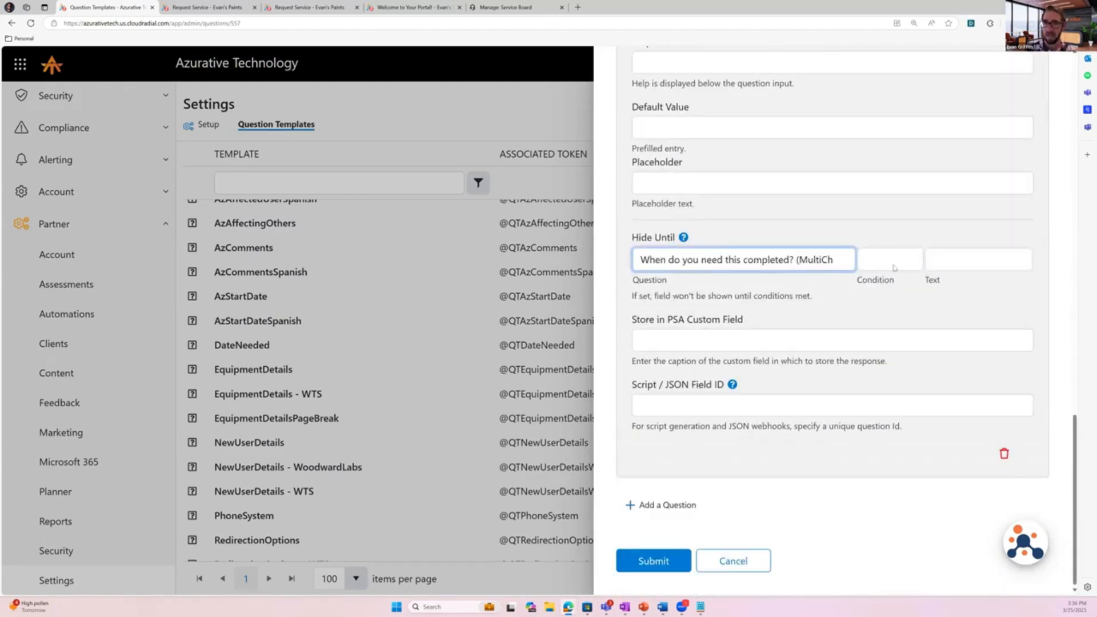
pyautogui.click(890, 260)
pyautogui.click(871, 282)
pyautogui.click(970, 259)
pyautogui.scroll(8, 768, 371)
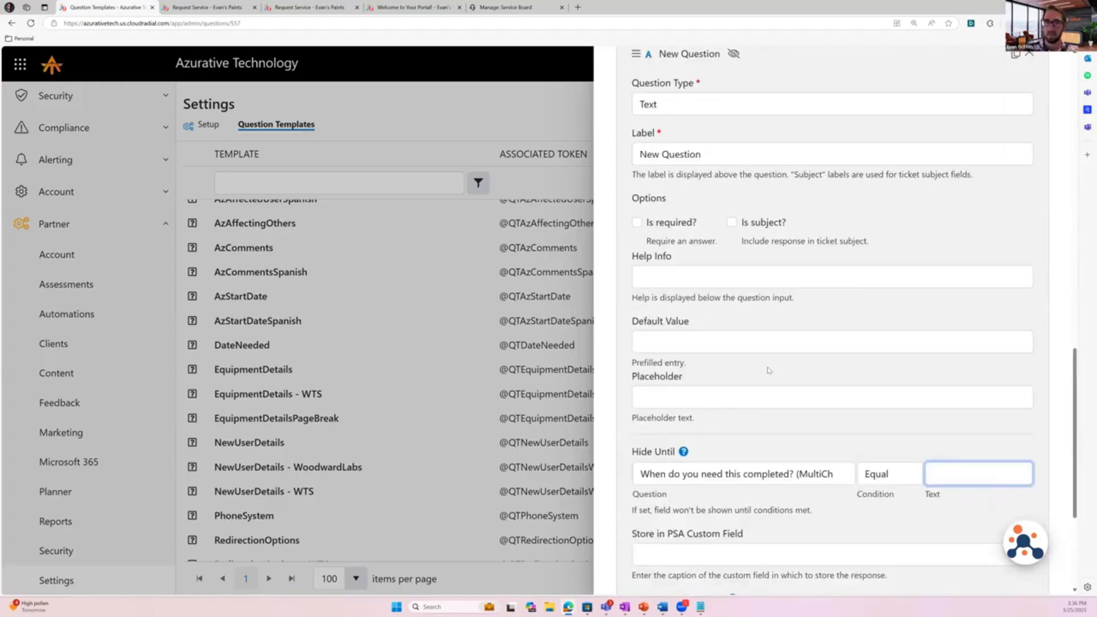
pyautogui.scroll(-4, 760, 285)
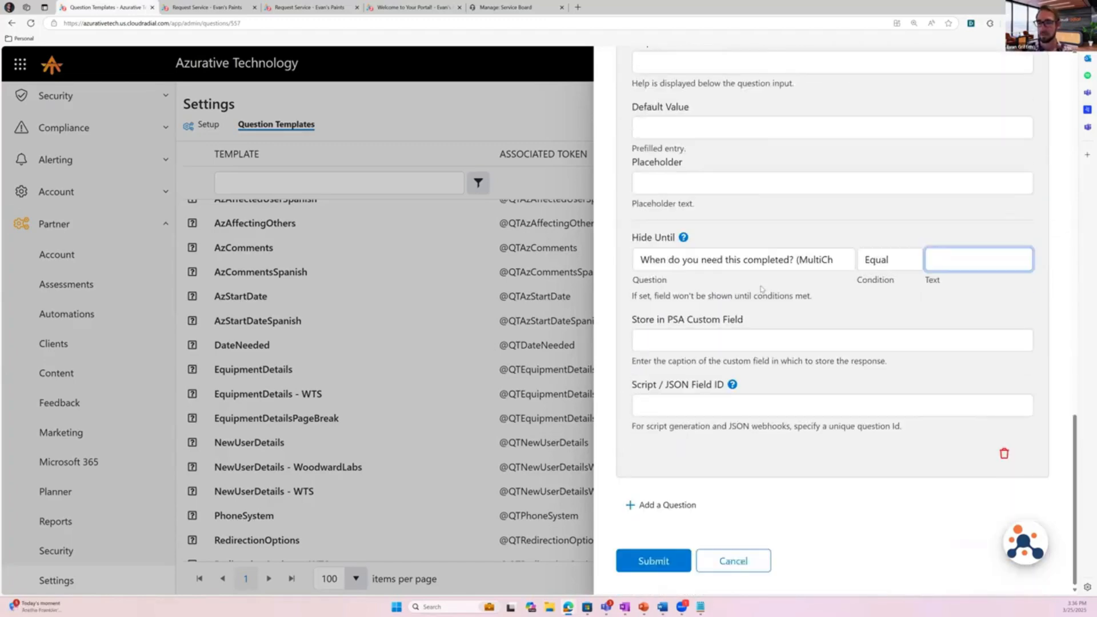
# - Delete the new question from the DateNeeded template and close the template editor
pyautogui.click(1004, 453)
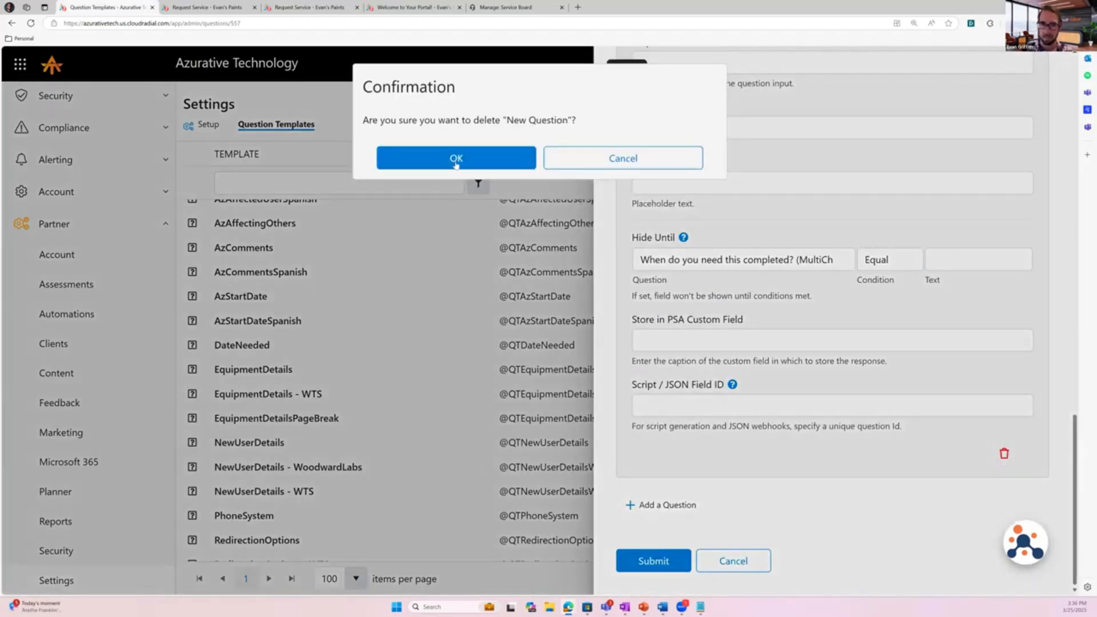
pyautogui.click(455, 161)
pyautogui.scroll(4, 789, 445)
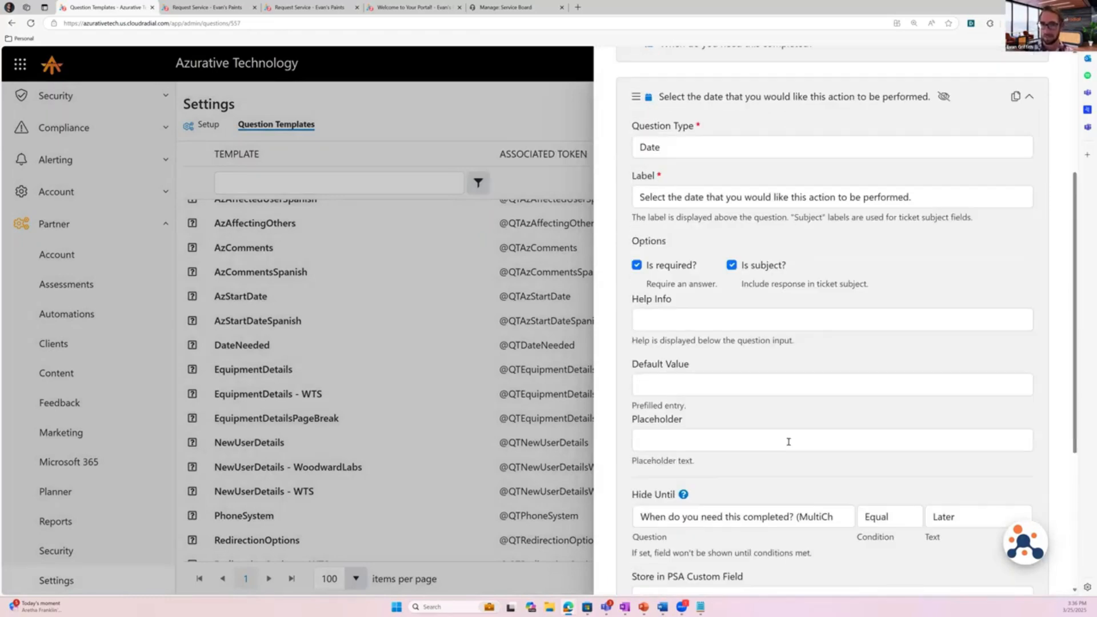
pyautogui.scroll(-2, 764, 380)
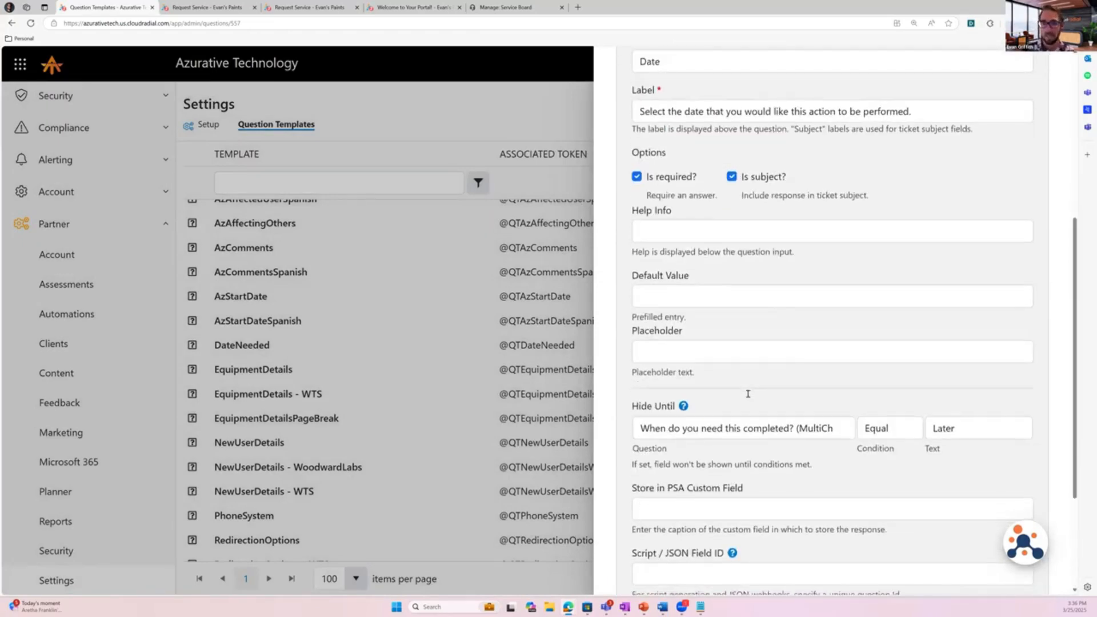
pyautogui.scroll(-3, 751, 397)
pyautogui.click(597, 346)
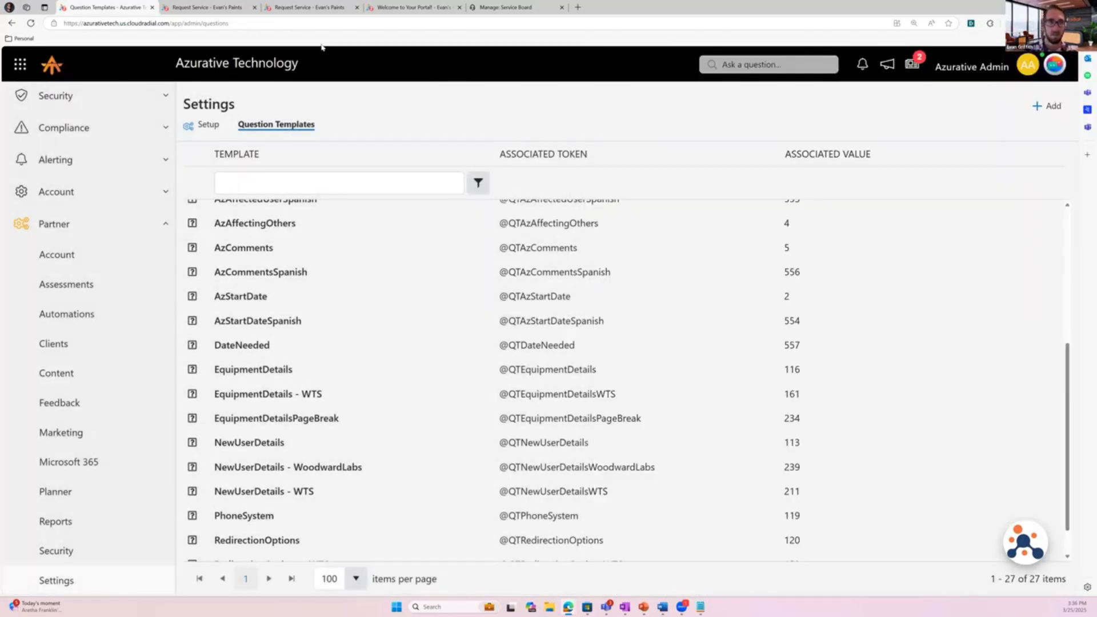
pyautogui.click(309, 7)
pyautogui.click(228, 6)
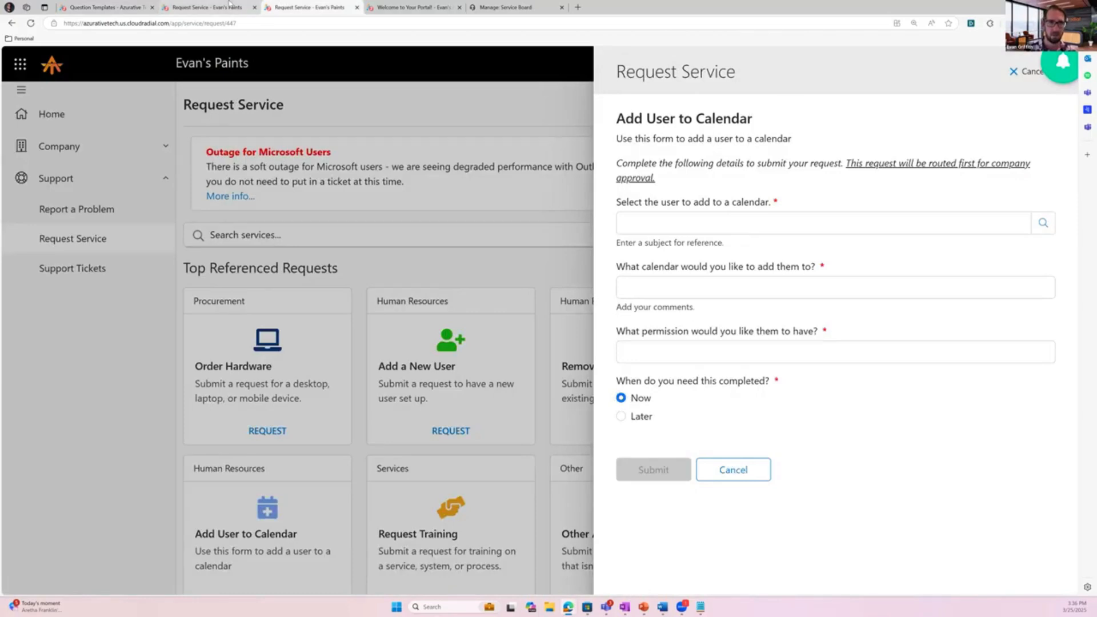
pyautogui.click(732, 320)
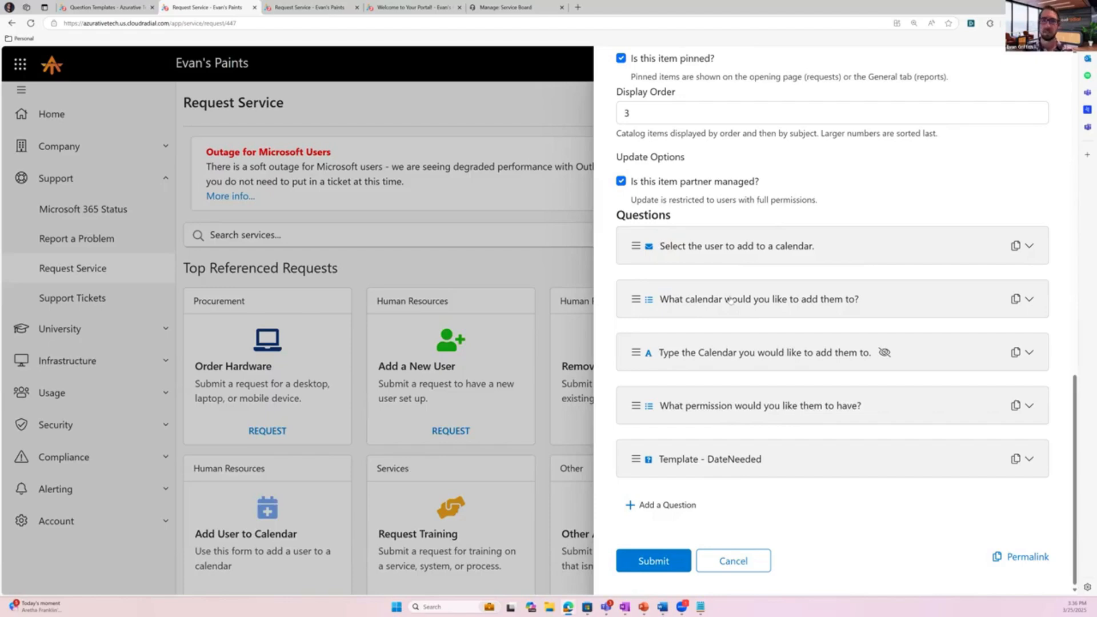
pyautogui.scroll(15, 731, 303)
pyautogui.scroll(1, 731, 302)
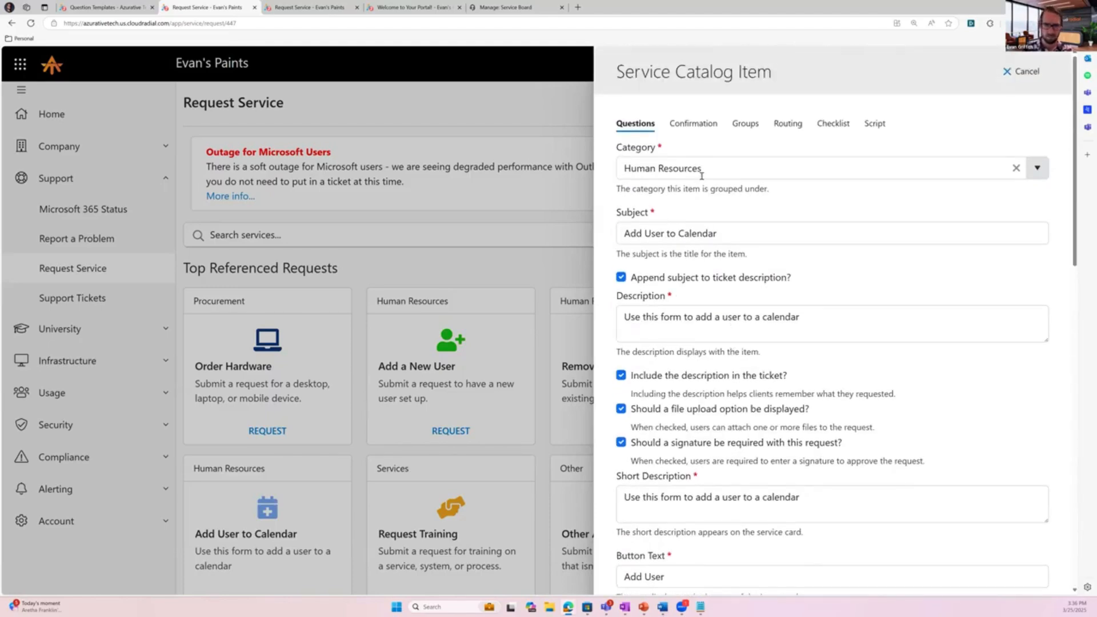
pyautogui.click(702, 128)
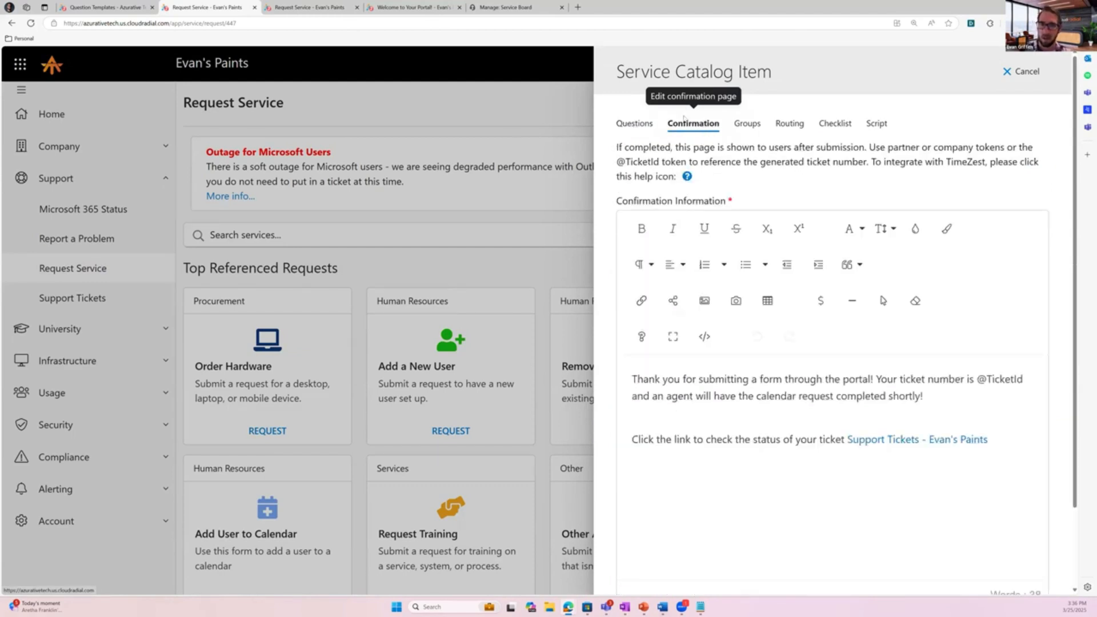
pyautogui.scroll(-1, 721, 168)
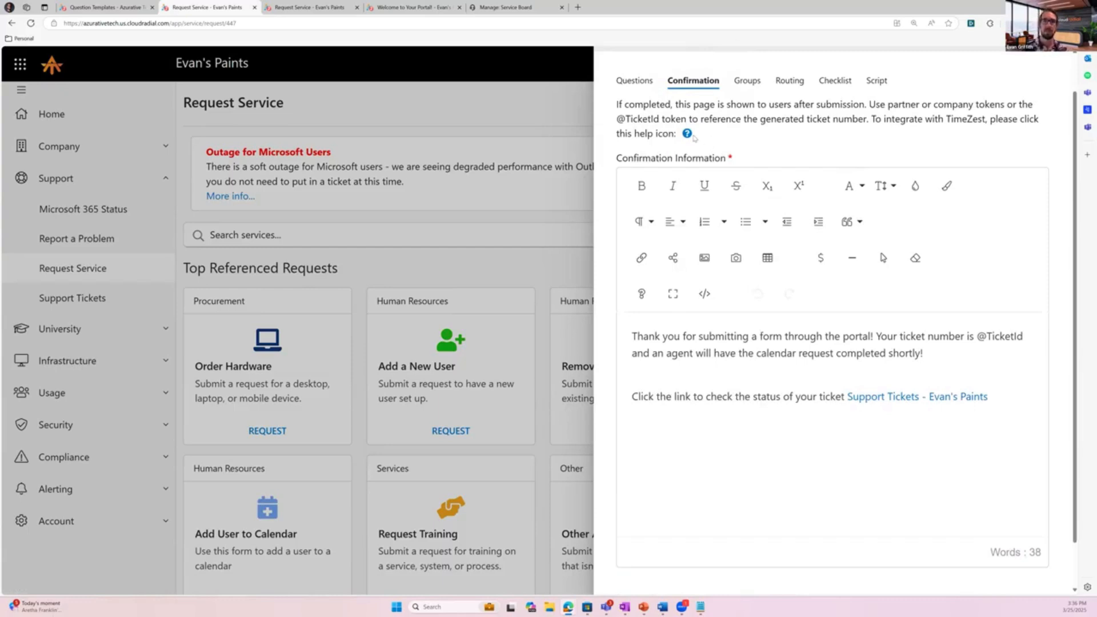
pyautogui.moveTo(631, 327); pyautogui.dragTo(1031, 335)
pyautogui.click(978, 336)
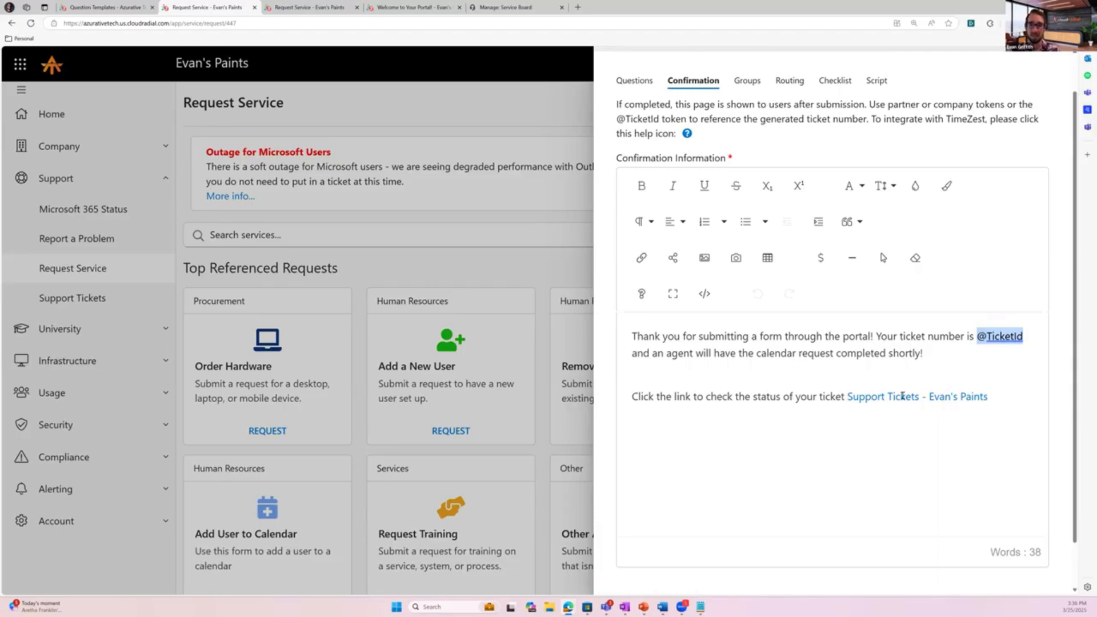
# - Examine the URL and text of the confirmation message's Support Tickets link, and follow the link to its page
pyautogui.click(902, 396)
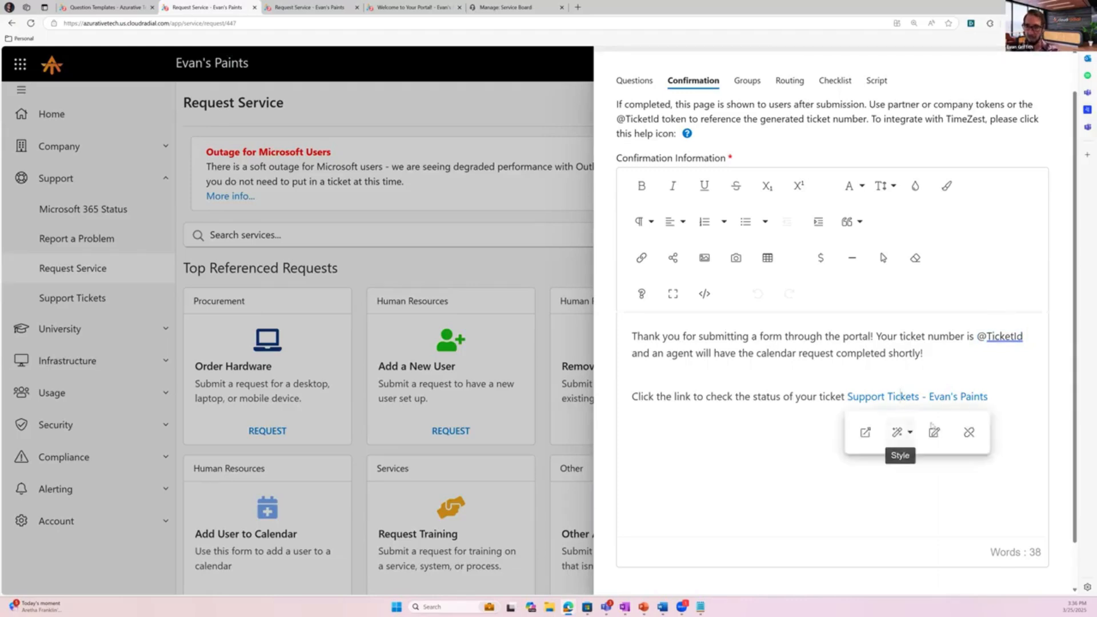
pyautogui.click(935, 432)
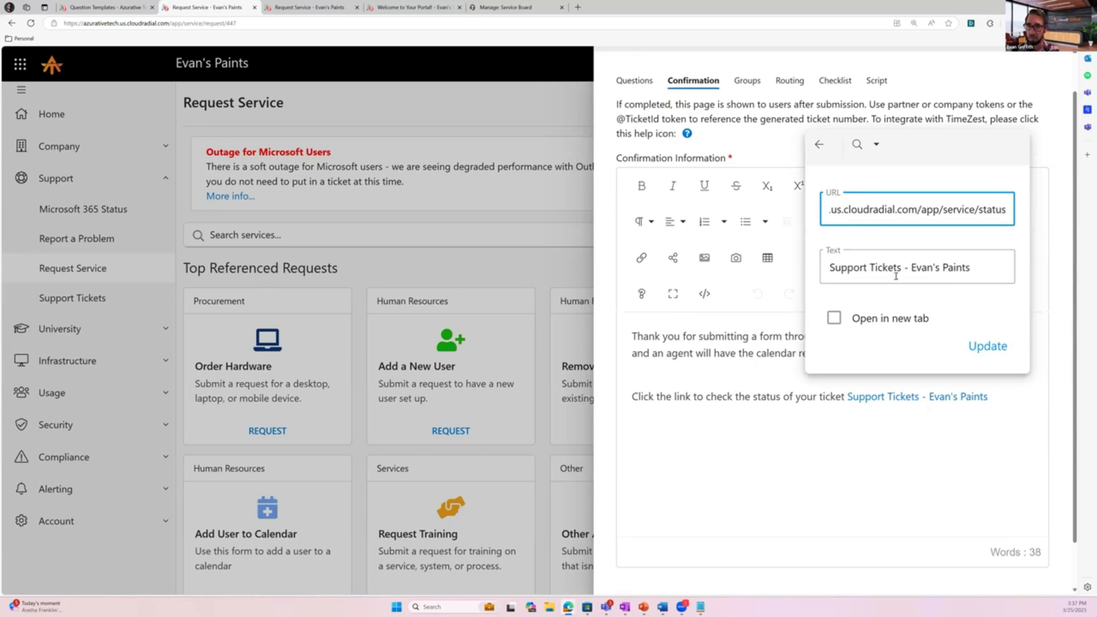
pyautogui.click(954, 458)
pyautogui.click(907, 400)
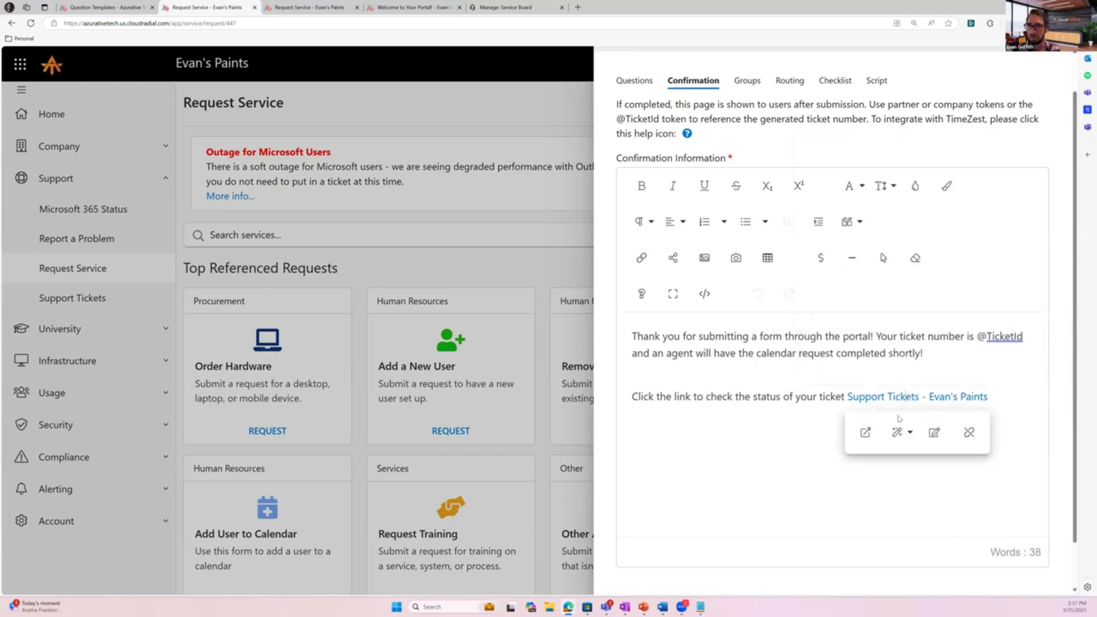
pyautogui.click(872, 436)
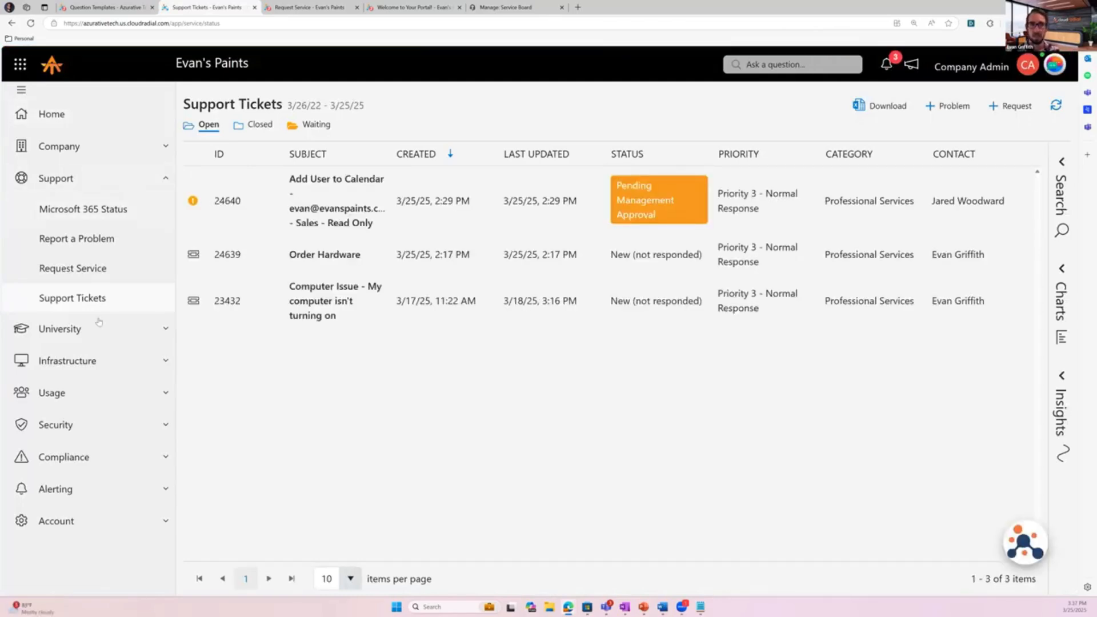
# - Reopen the Add User to Calendar service item for editing and examine its group assignments
pyautogui.click(119, 276)
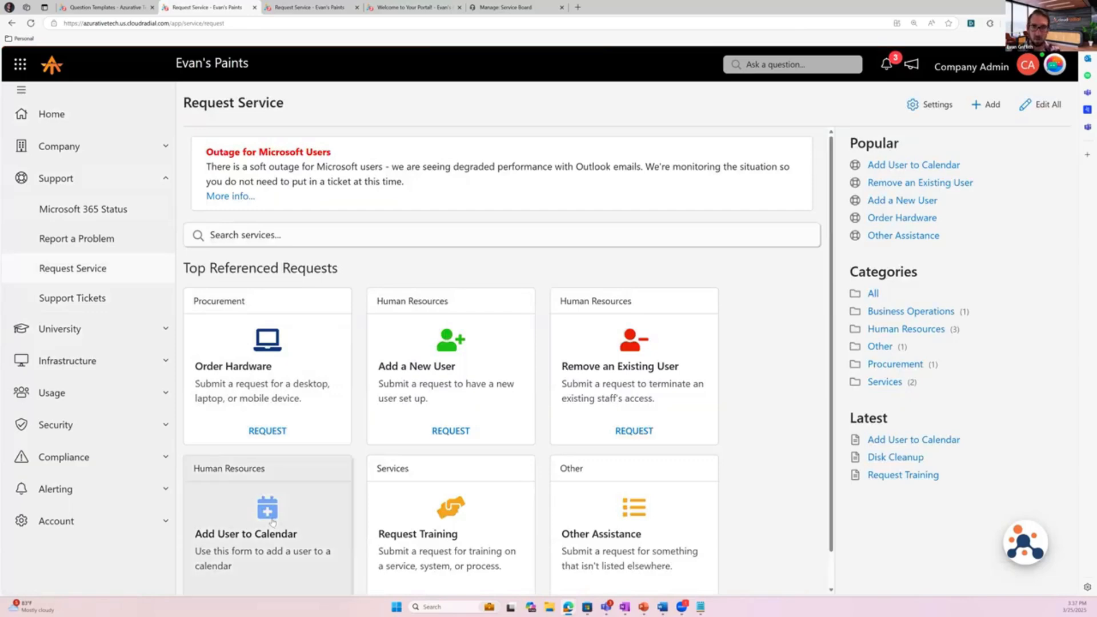
pyautogui.click(272, 523)
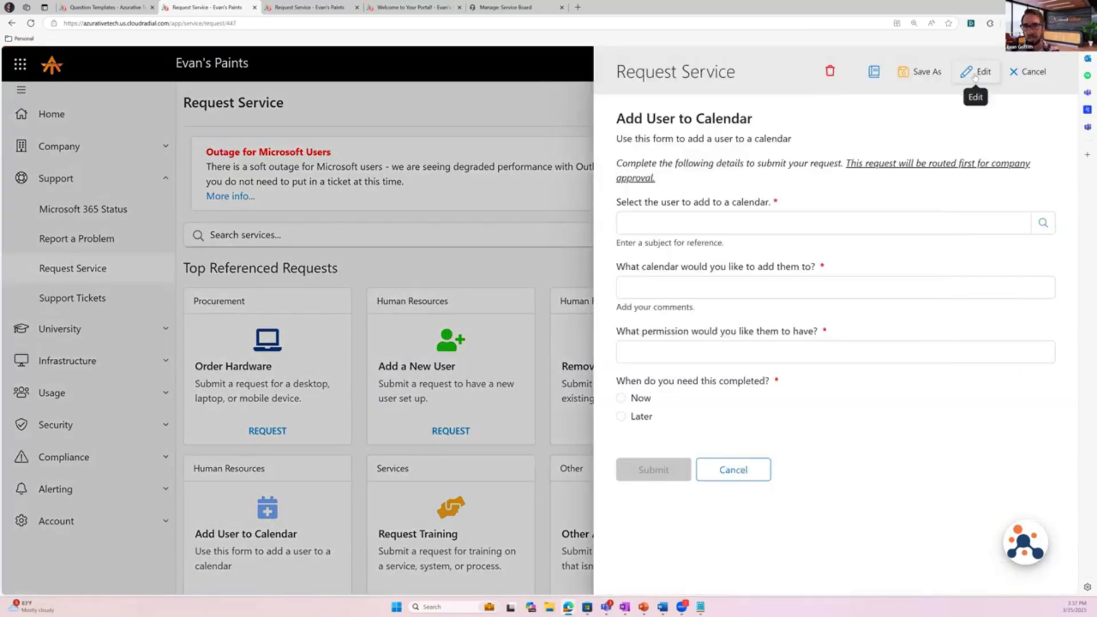
pyautogui.click(975, 74)
pyautogui.click(785, 127)
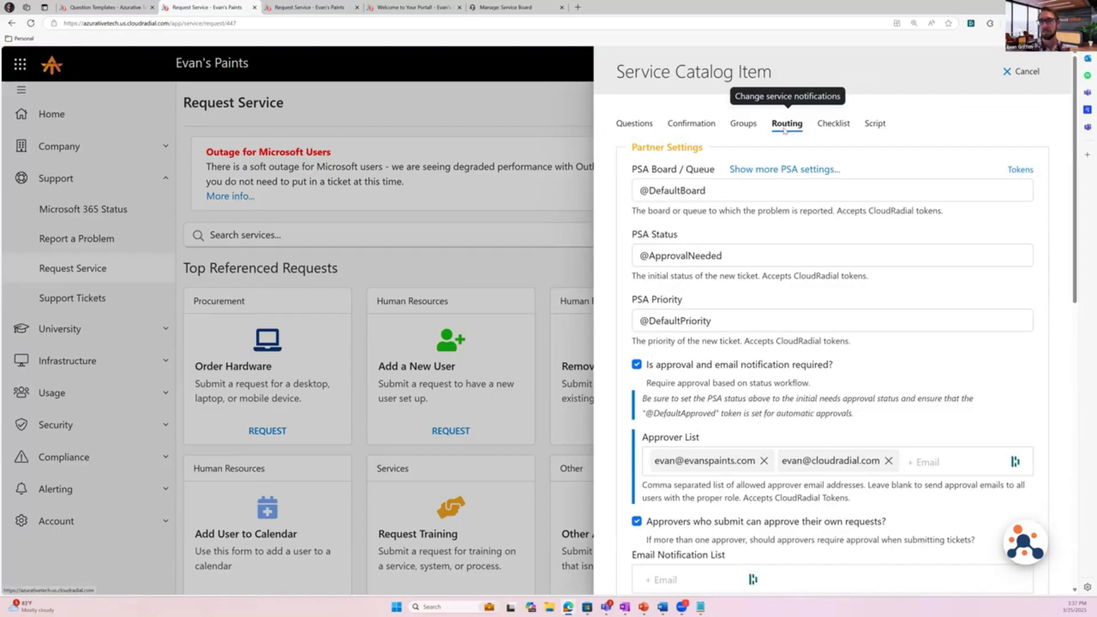
pyautogui.click(747, 127)
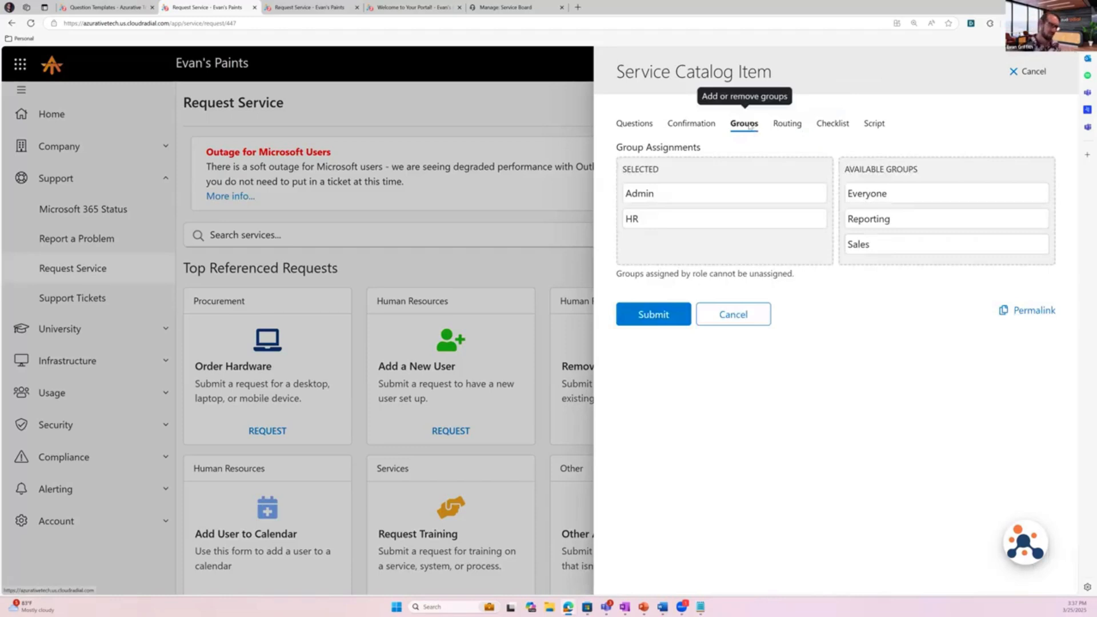
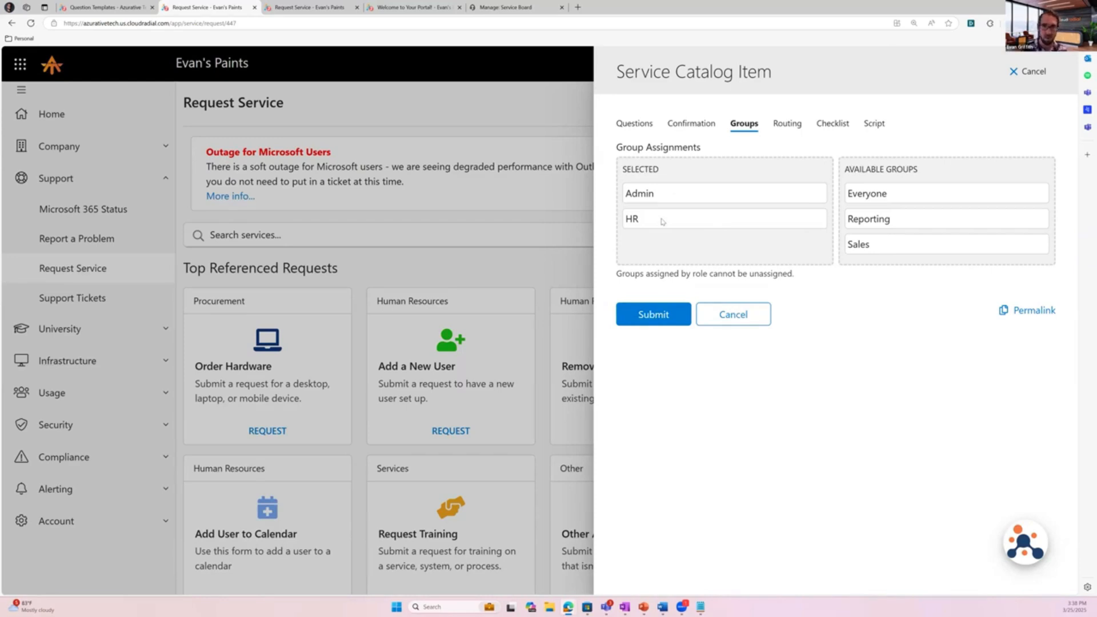
# - Examine the item's routing settings for the PSA board and PSA status
pyautogui.click(787, 130)
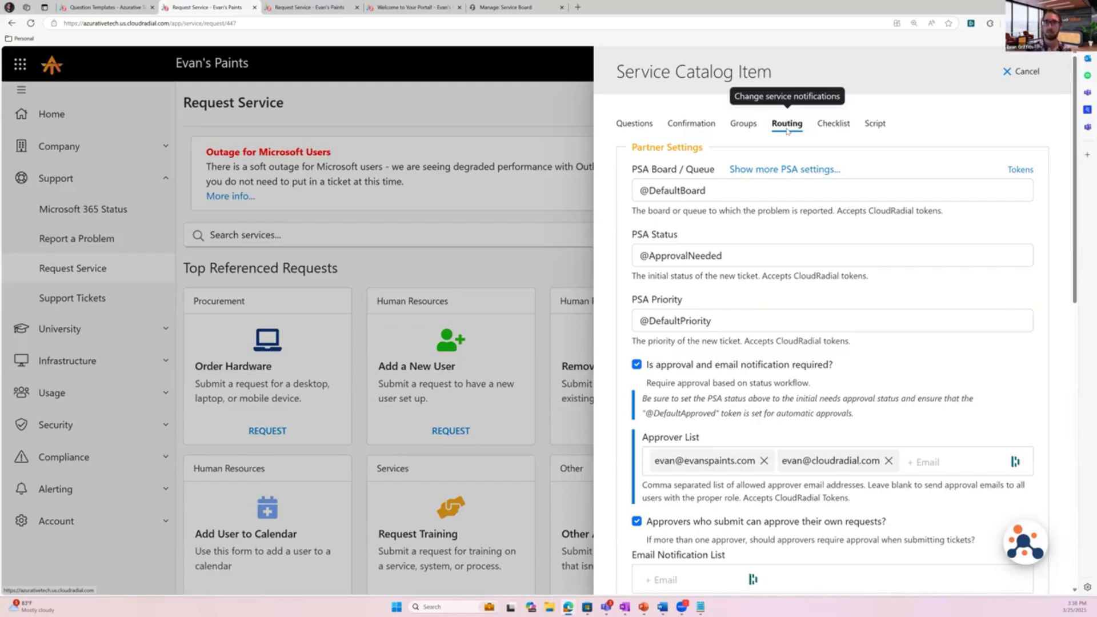
pyautogui.click(722, 190)
pyautogui.click(649, 253)
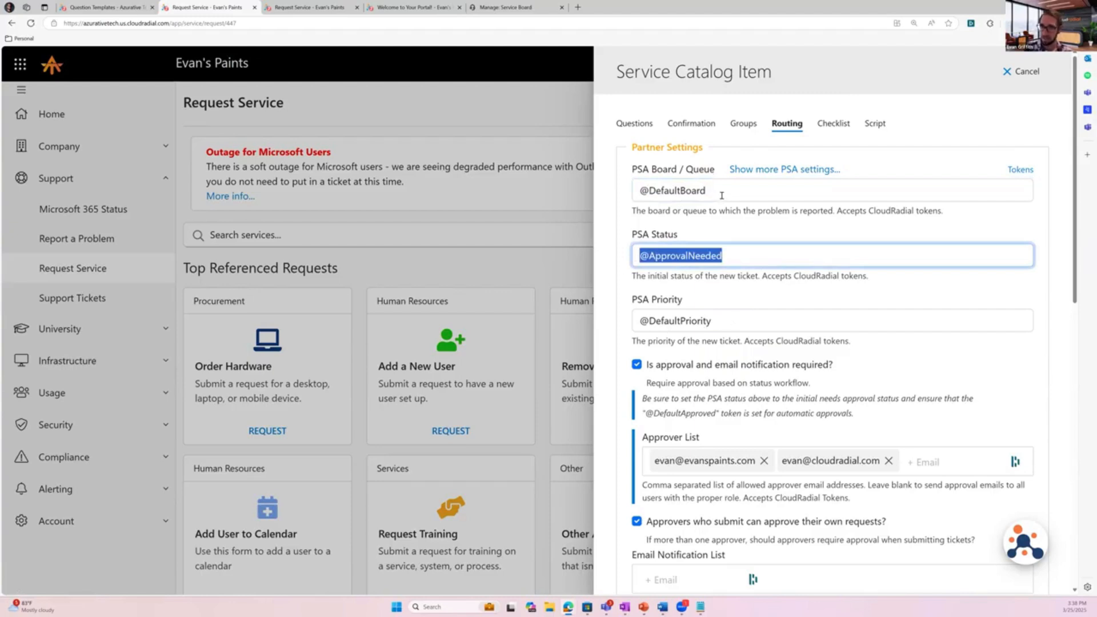
# - Open the partner tokens list in a new browser tab and examine the token names and values
pyautogui.click(1020, 170)
pyautogui.rightClick(1020, 170)
pyautogui.click(1046, 179)
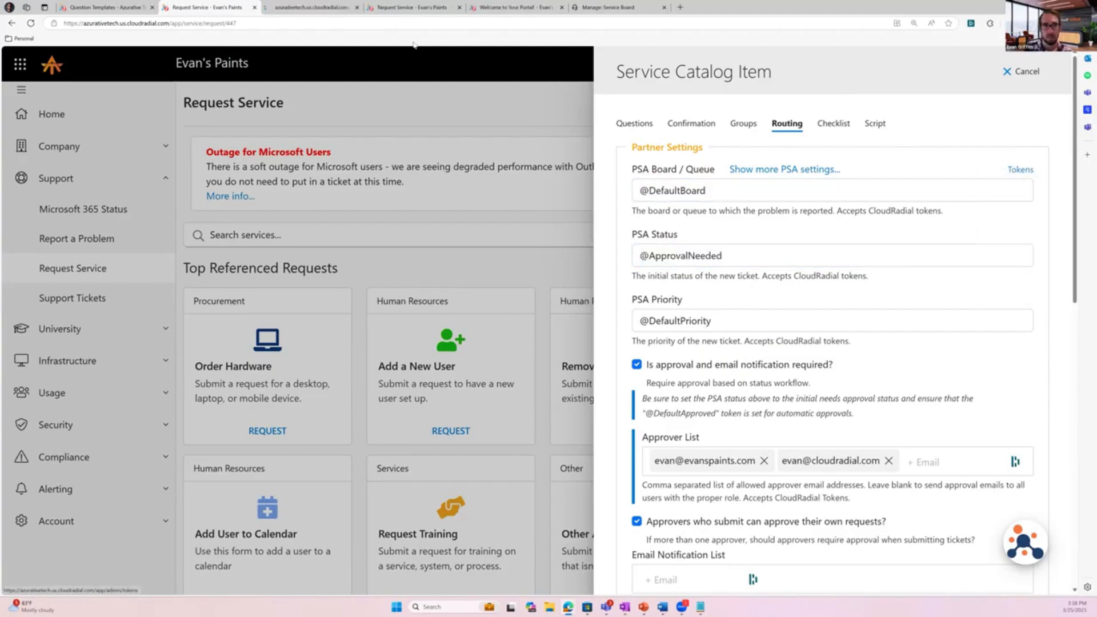
pyautogui.click(308, 7)
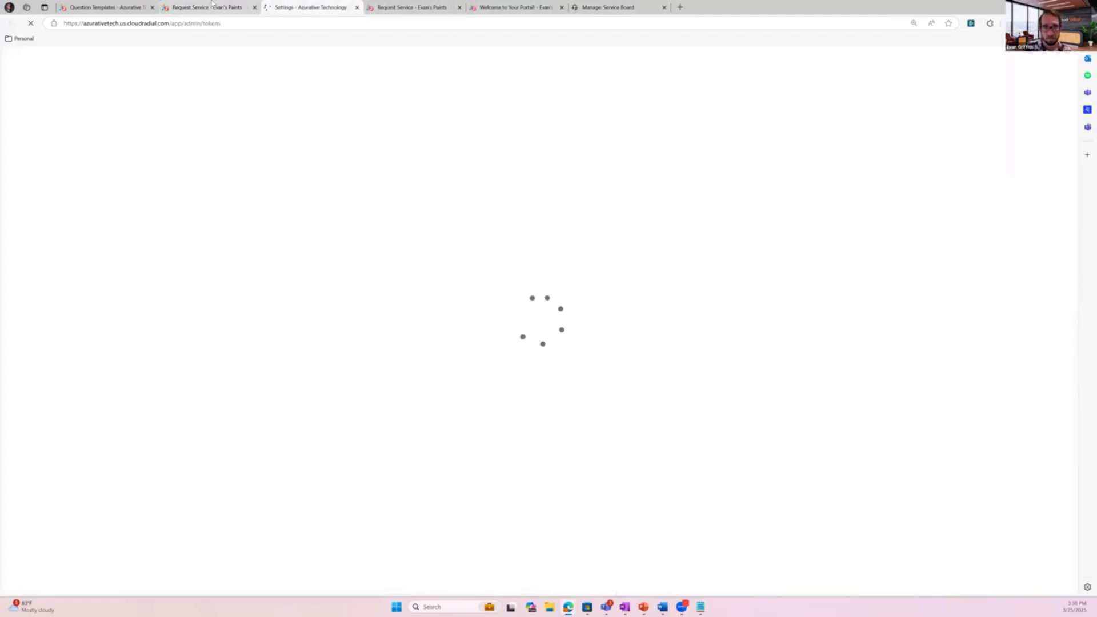
pyautogui.scroll(-4, 97, 557)
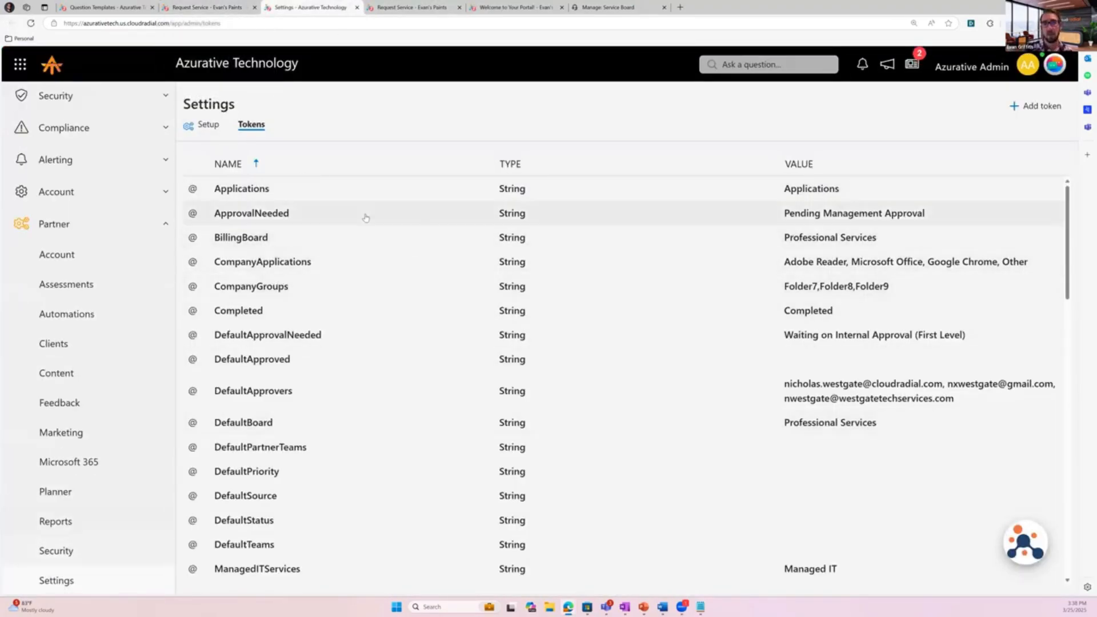
pyautogui.scroll(-3, 365, 218)
pyautogui.scroll(-3, 366, 220)
pyautogui.scroll(5, 349, 217)
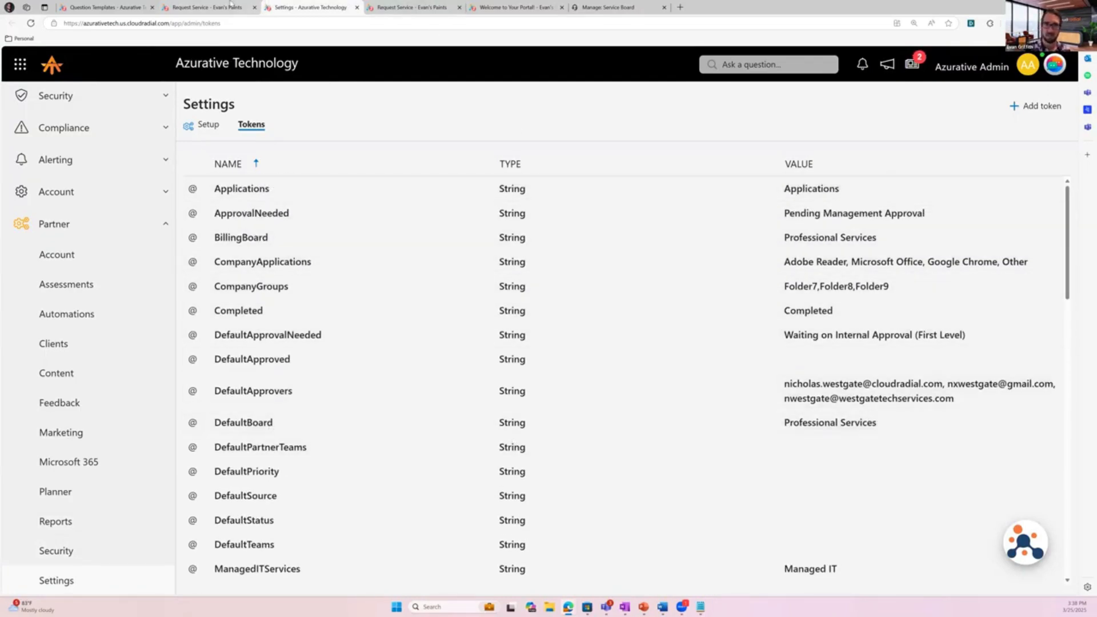
# - Return to the catalog item's routing settings and replace the PSA Board / Queue token with "Approval Board"
pyautogui.click(251, 7)
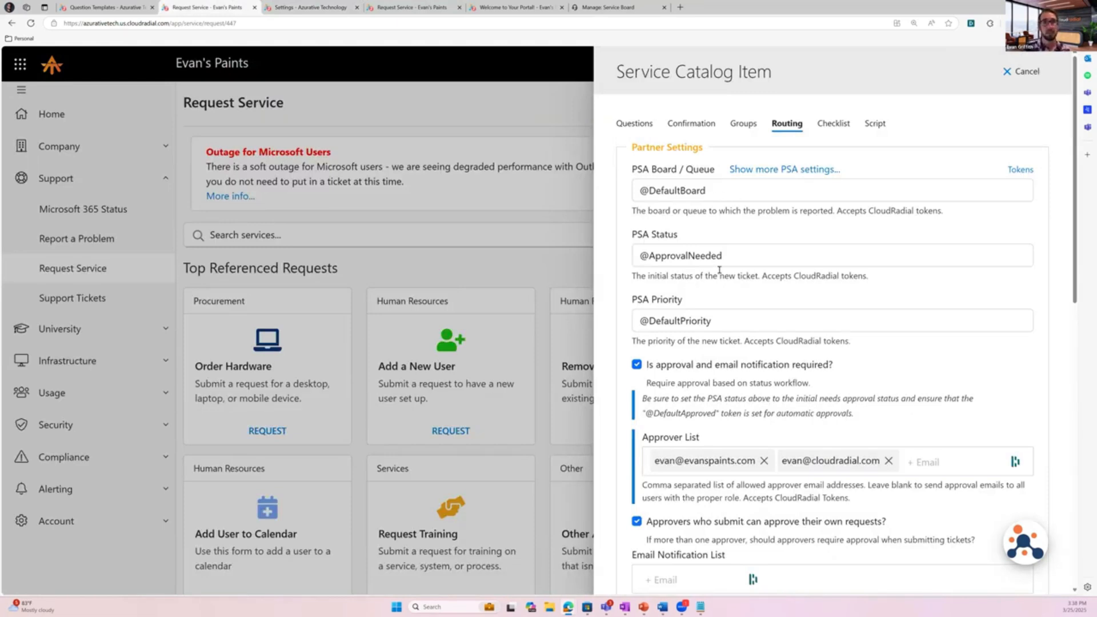
pyautogui.moveTo(734, 257); pyautogui.dragTo(649, 270)
pyautogui.moveTo(728, 189); pyautogui.dragTo(666, 187)
pyautogui.press('BackSpace')
pyautogui.press('BackSpace')
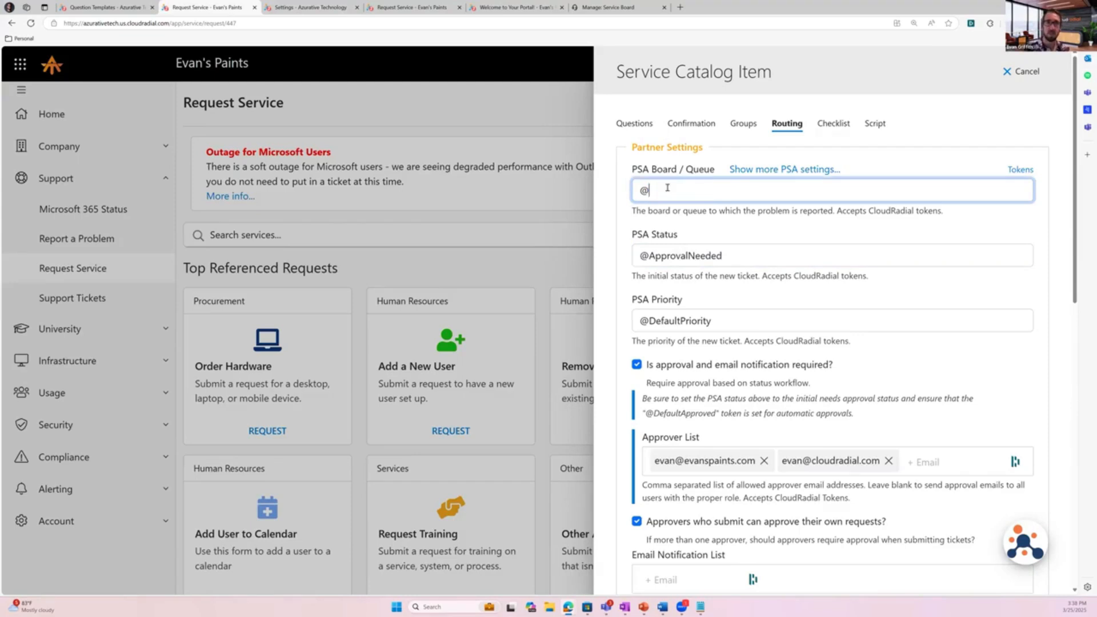
pyautogui.write('Approval Board')
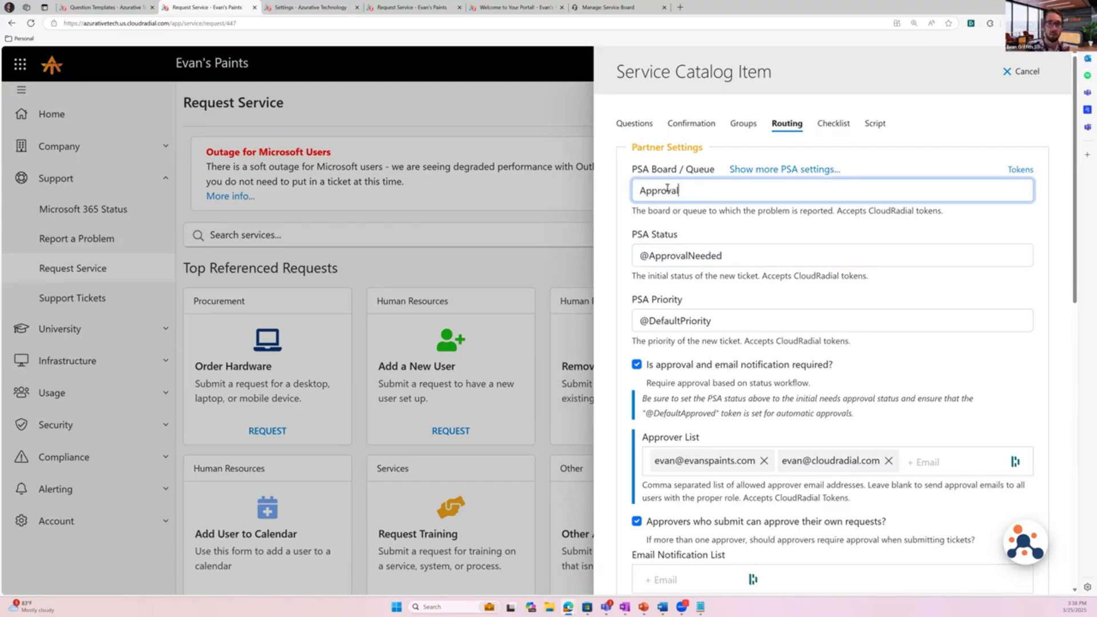
pyautogui.press('BackSpace')
pyautogui.press('BackSpace')
pyautogui.press('BackSpace')
pyautogui.press('BackSpace')
pyautogui.press('BackSpace')
pyautogui.press('BackSpace')
pyautogui.press('BackSpace')
pyautogui.press('BackSpace')
pyautogui.press('BackSpace')
pyautogui.press('BackSpace')
pyautogui.press('BackSpace')
pyautogui.press('BackSpace')
pyautogui.press('BackSpace')
pyautogui.press('BackSpace')
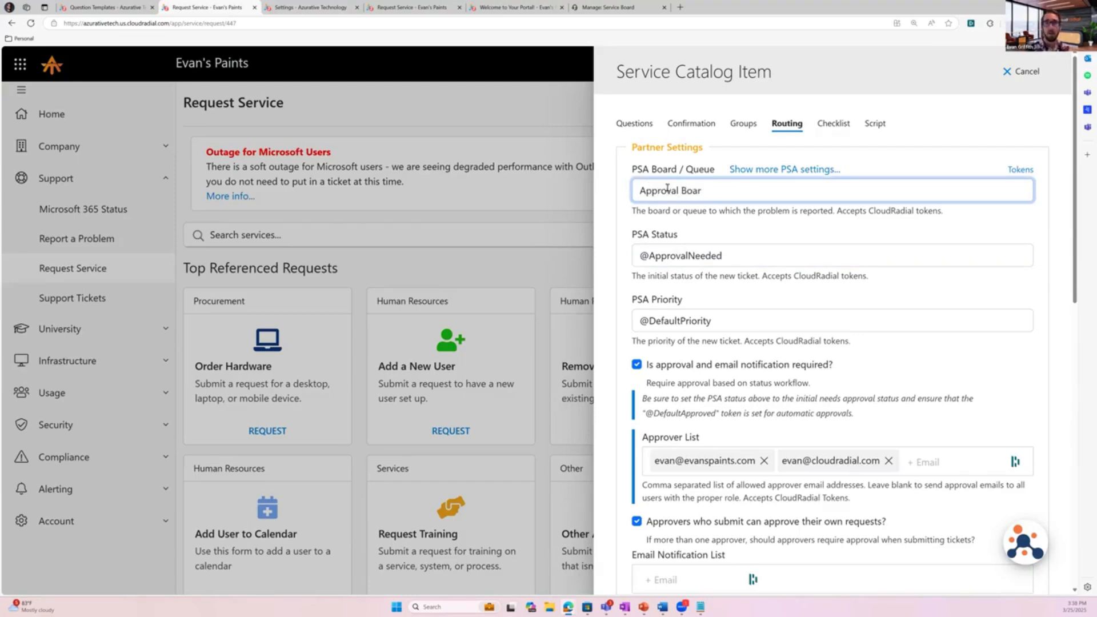
pyautogui.write('@')
pyautogui.write('@')
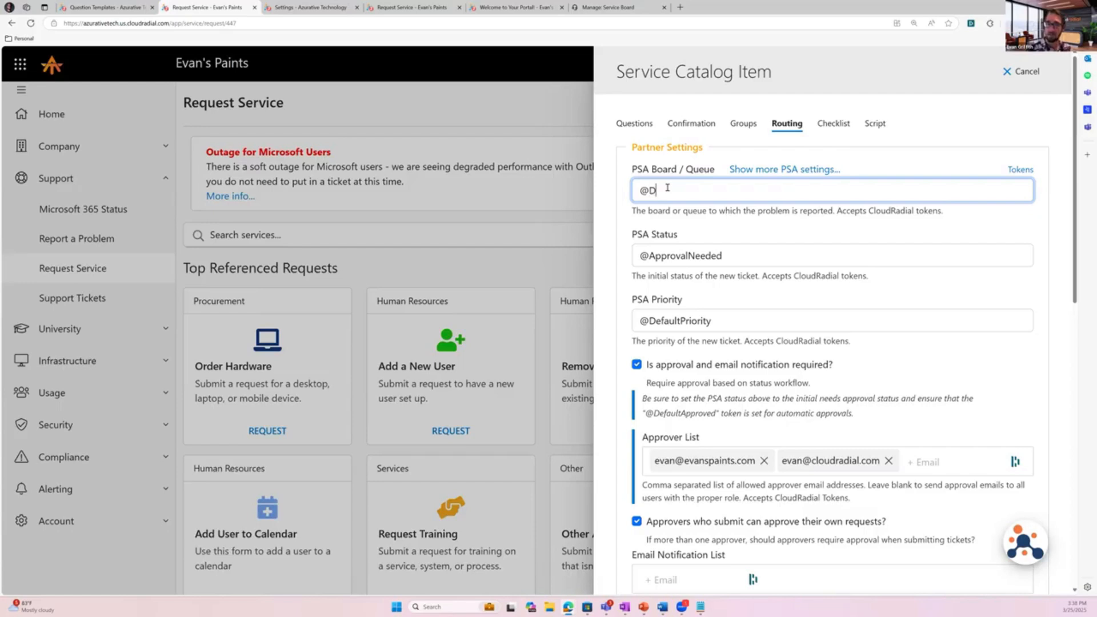
pyautogui.press('BackSpace')
pyautogui.write('approvalBoard')
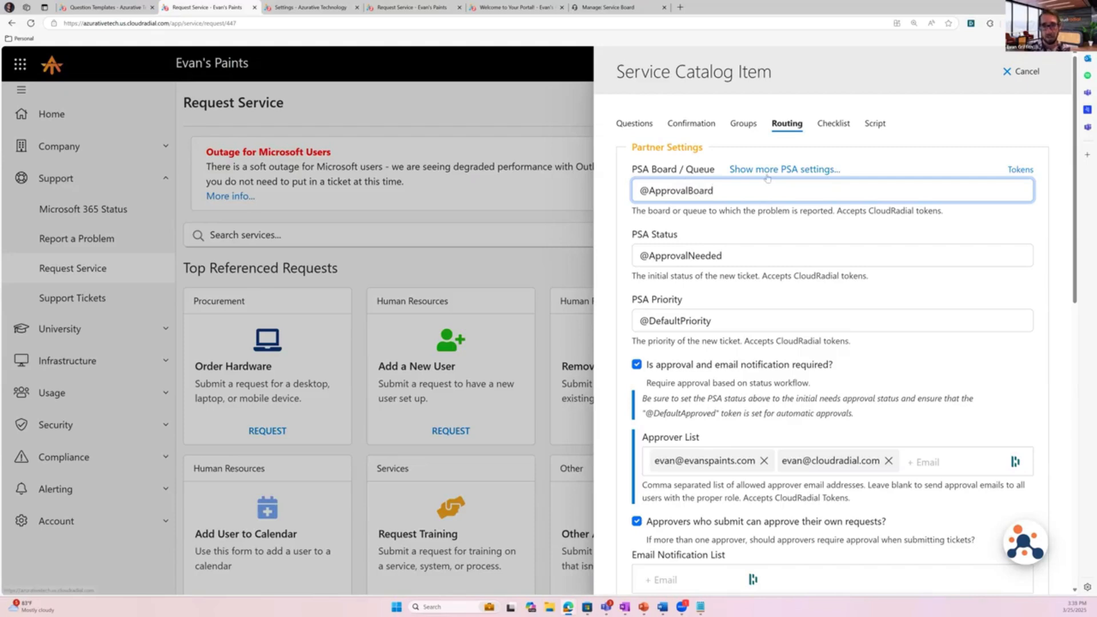
# - Show the additional PSA settings and examine the type, subtype, item, source and estimated time fields
pyautogui.click(764, 170)
pyautogui.scroll(-3, 733, 279)
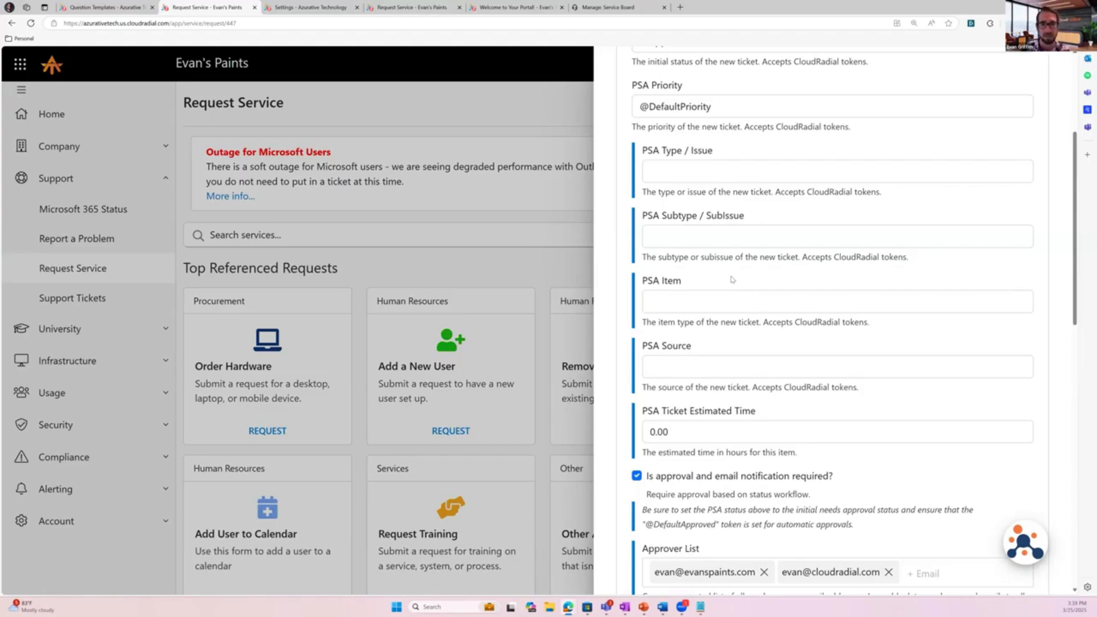
pyautogui.scroll(-5, 812, 221)
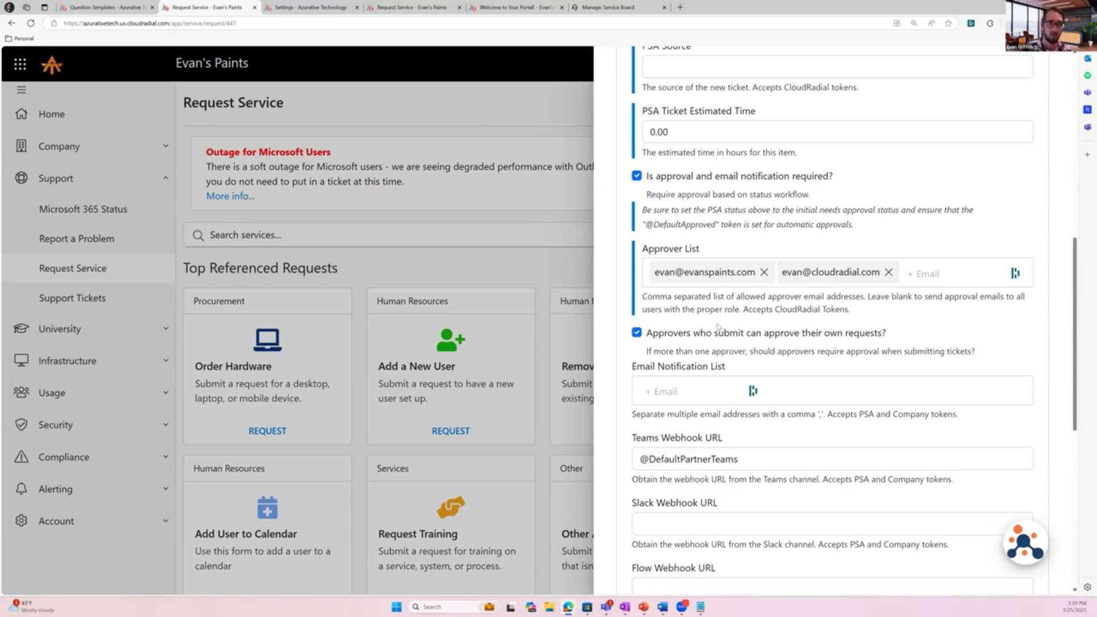
# - Examine the approval requirement, approver list, webhook and company notification settings, then close the item without saving
pyautogui.scroll(-1, 711, 306)
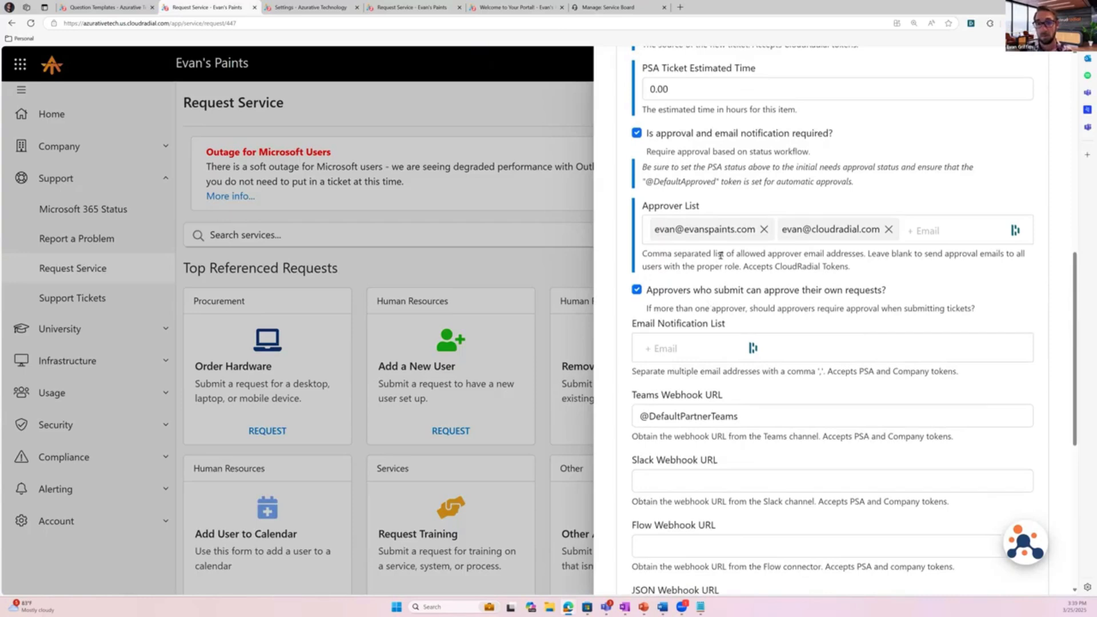
pyautogui.scroll(-1, 719, 255)
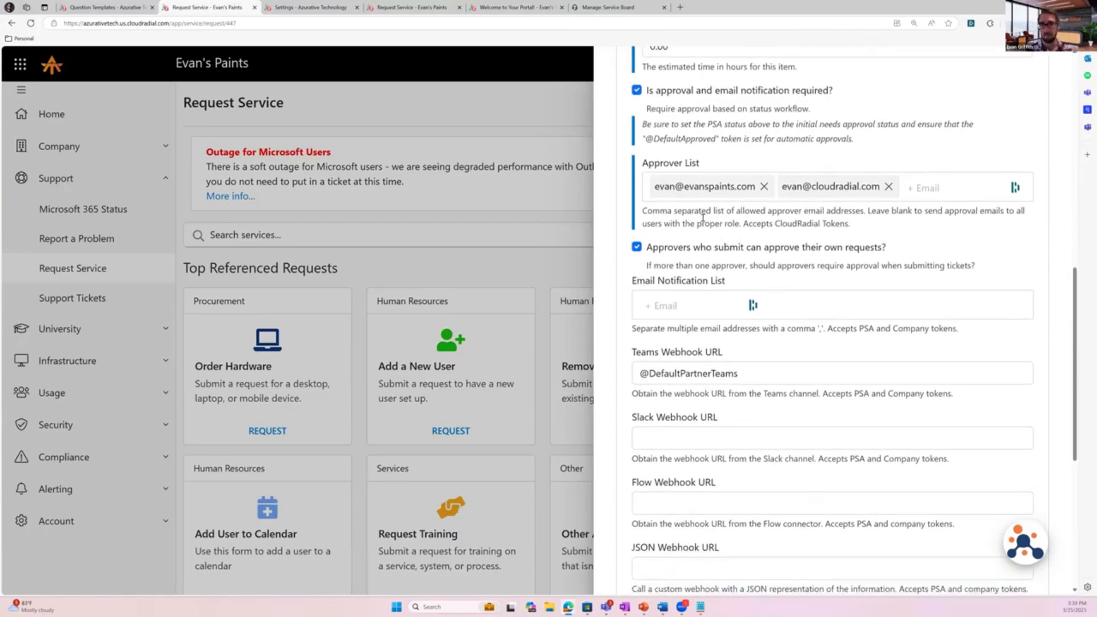
pyautogui.moveTo(653, 91); pyautogui.dragTo(902, 146)
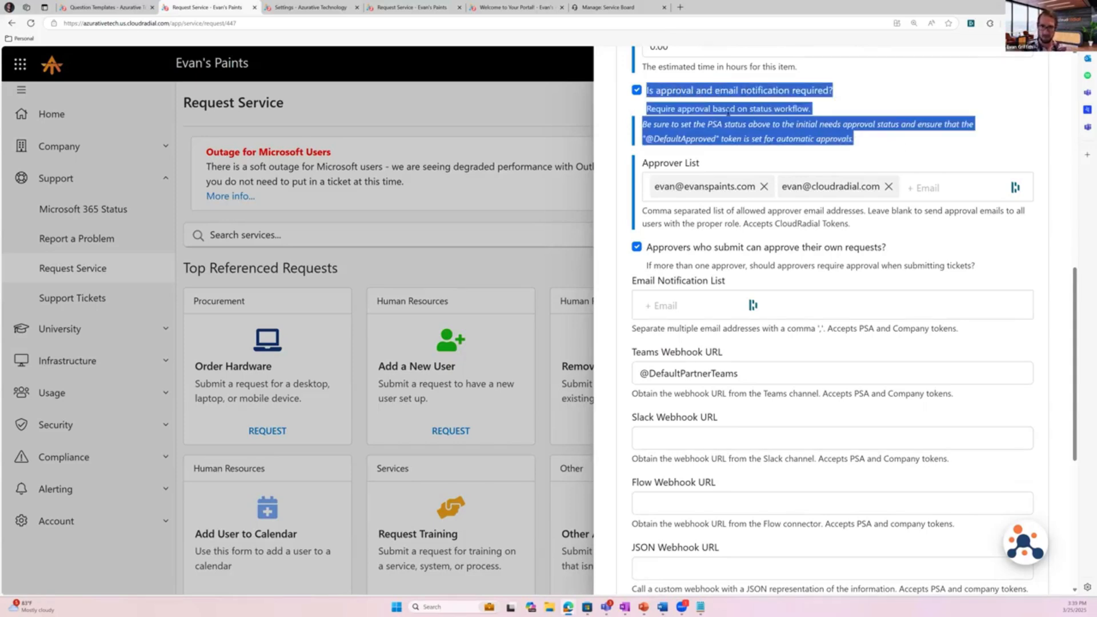
pyautogui.click(650, 91)
pyautogui.scroll(2, 649, 156)
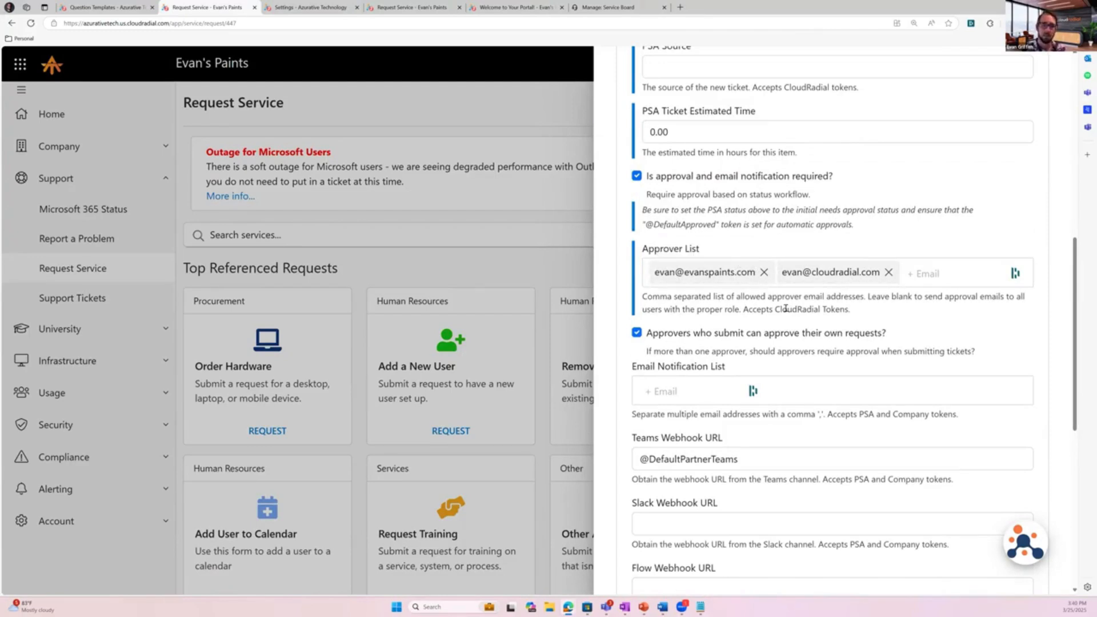
pyautogui.scroll(-5, 760, 330)
pyautogui.scroll(-2, 761, 331)
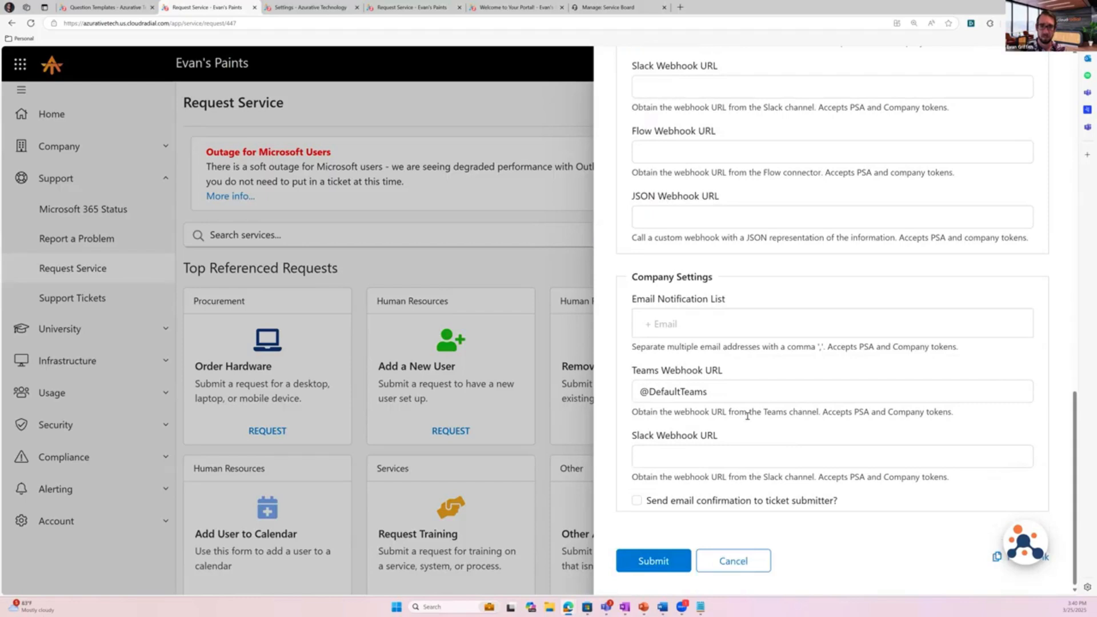
pyautogui.click(745, 559)
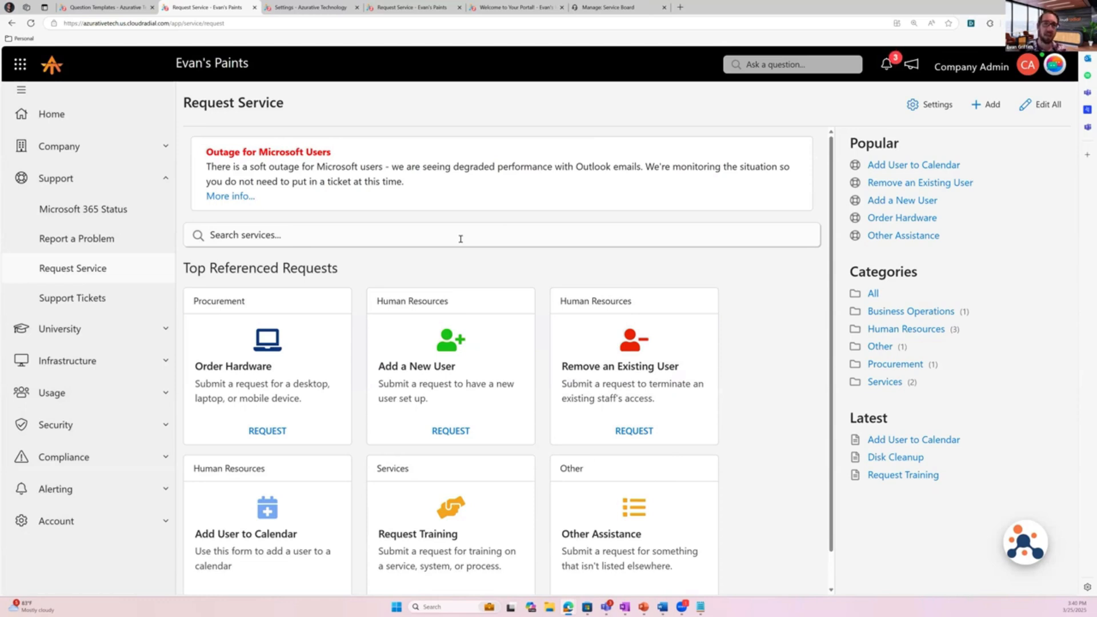
# - Open the Add a New User request form and examine its question pages and New User Details fields
pyautogui.click(430, 357)
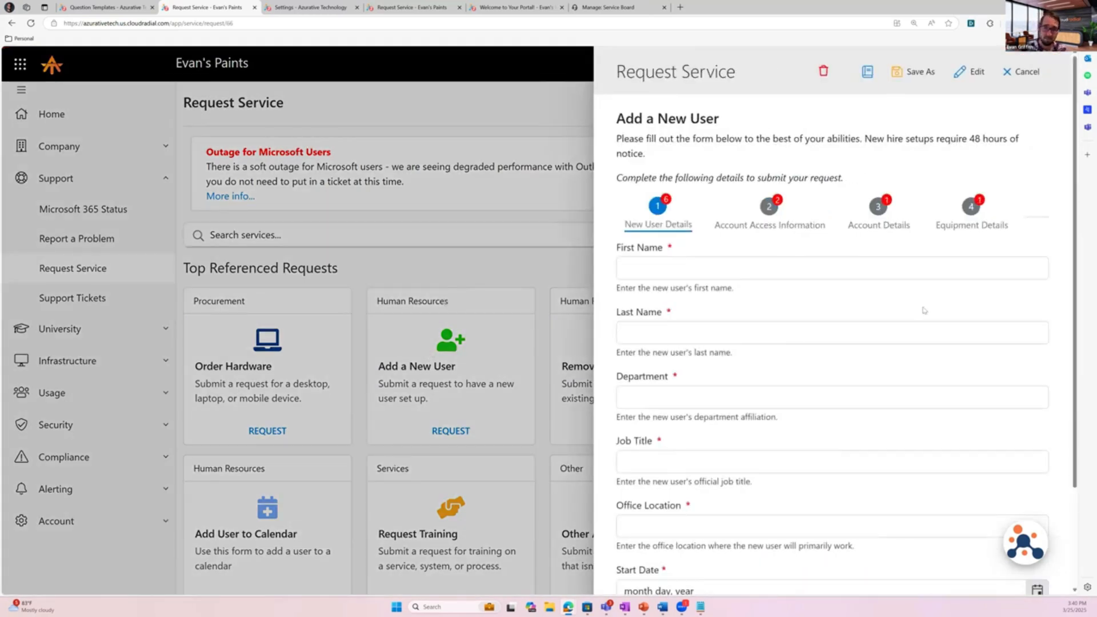
pyautogui.scroll(-2, 859, 280)
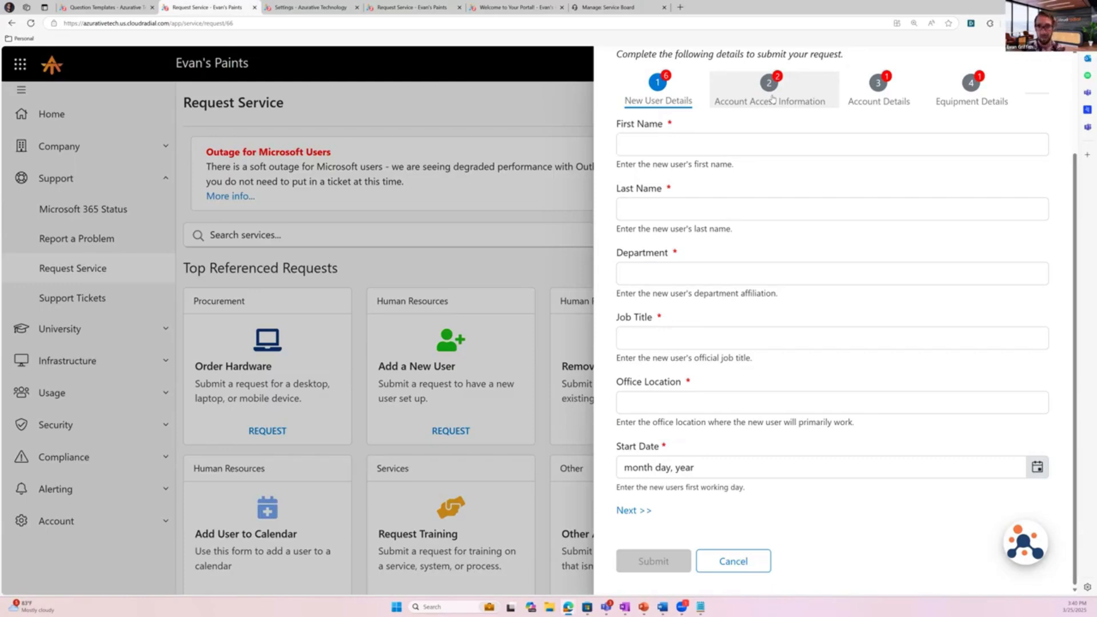
pyautogui.scroll(2, 772, 99)
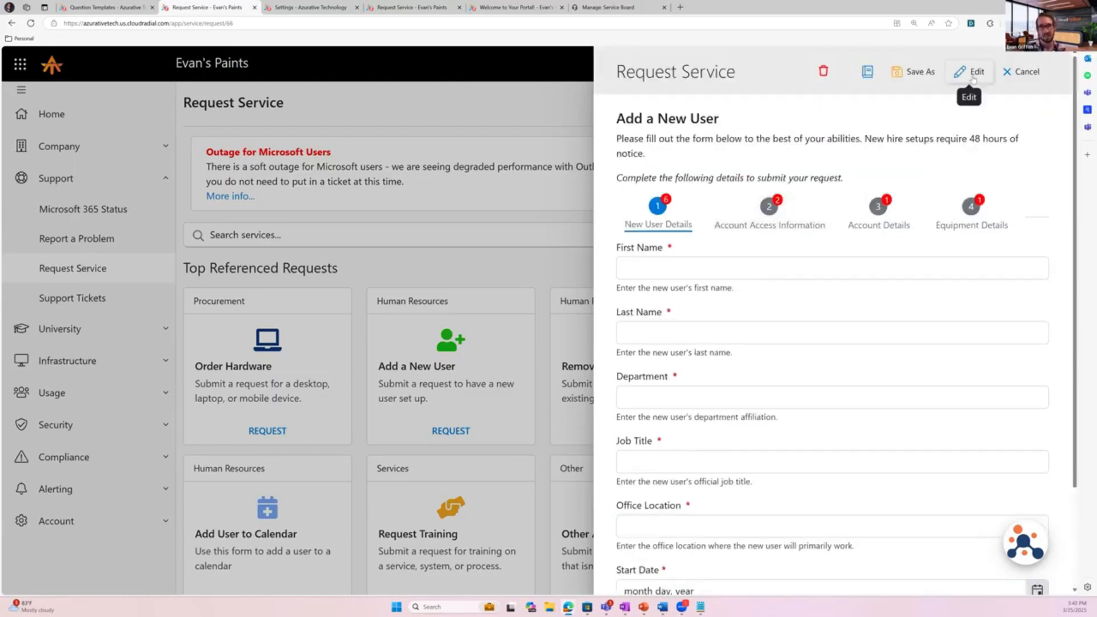
# - Open the Add a New User item for editing, examine its routing and JSON Webhook URL settings, and close it without saving
pyautogui.click(973, 79)
pyautogui.scroll(-1, 802, 216)
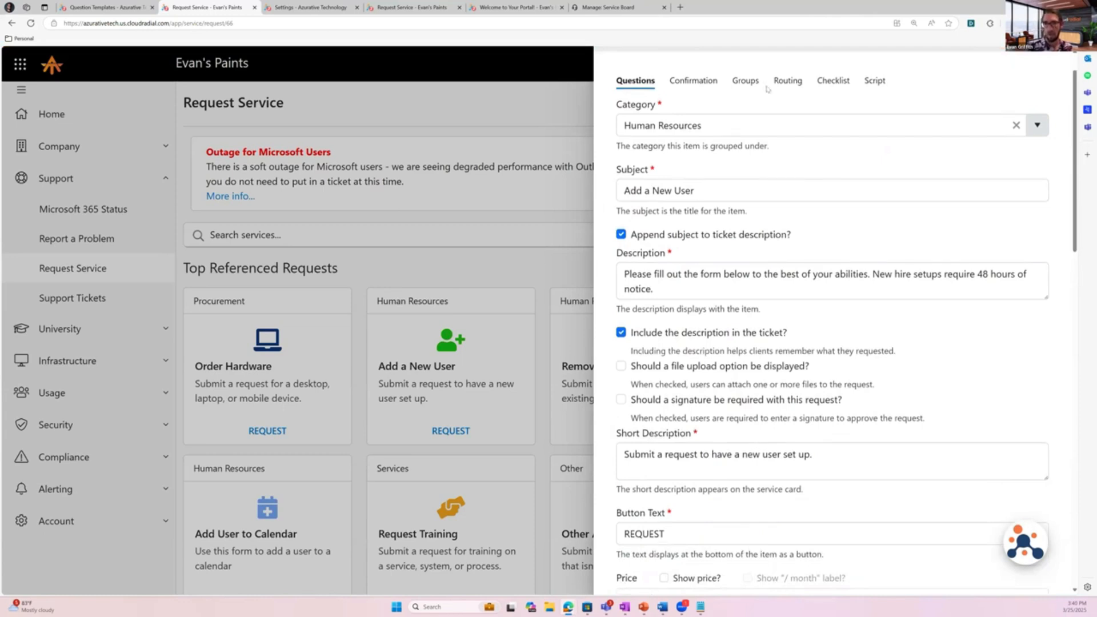
pyautogui.click(786, 81)
pyautogui.scroll(-10, 742, 342)
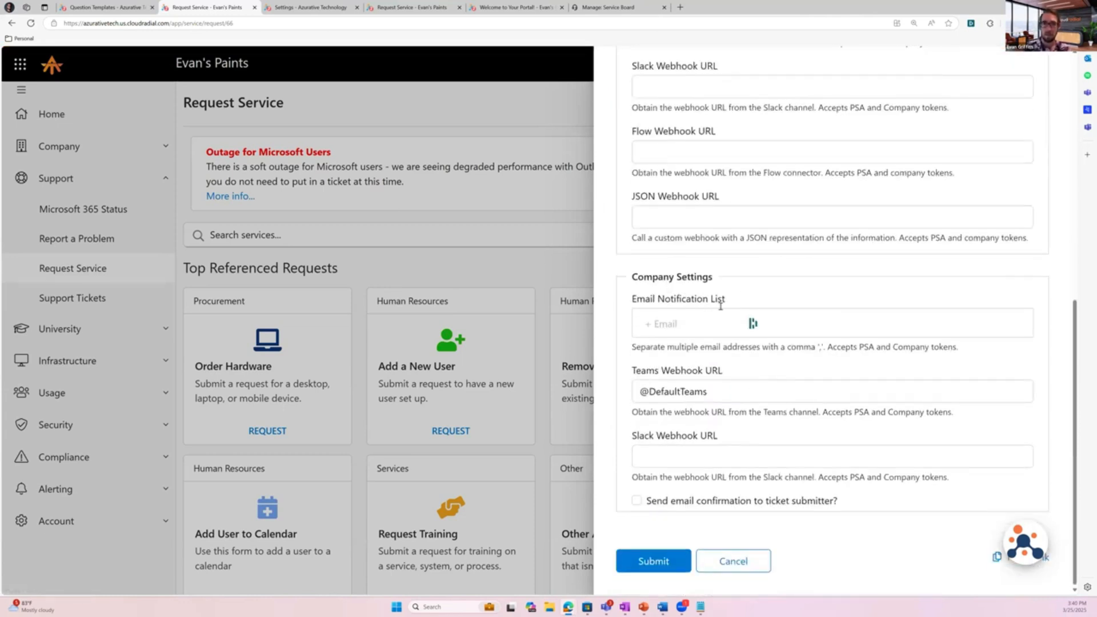
pyautogui.scroll(2, 720, 305)
pyautogui.moveTo(823, 333); pyautogui.dragTo(665, 340)
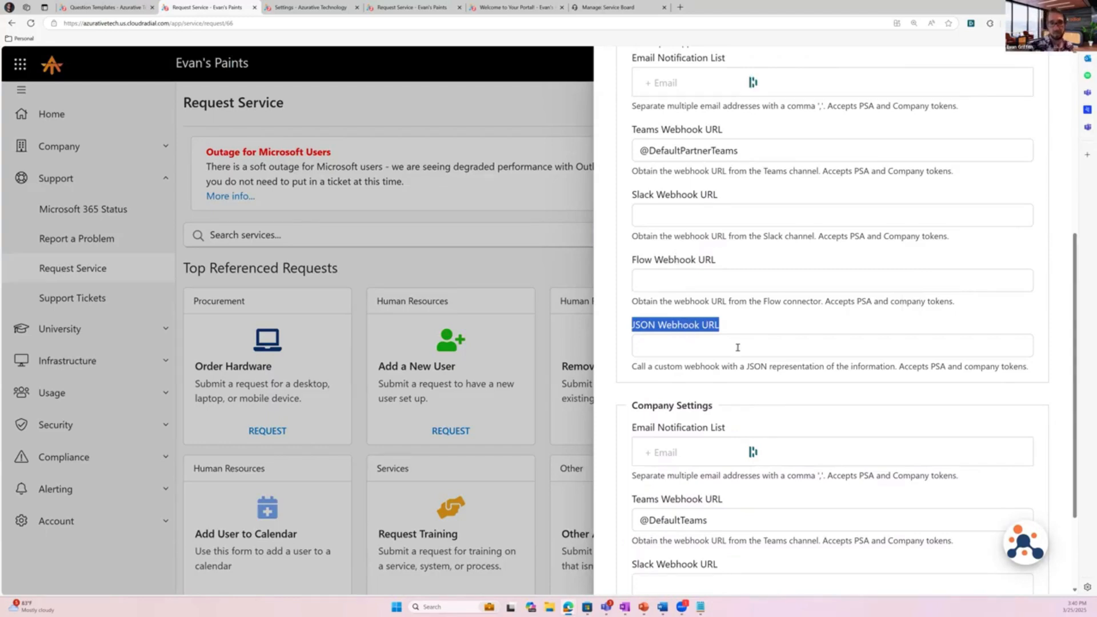
pyautogui.scroll(3, 700, 187)
pyautogui.scroll(3, 701, 187)
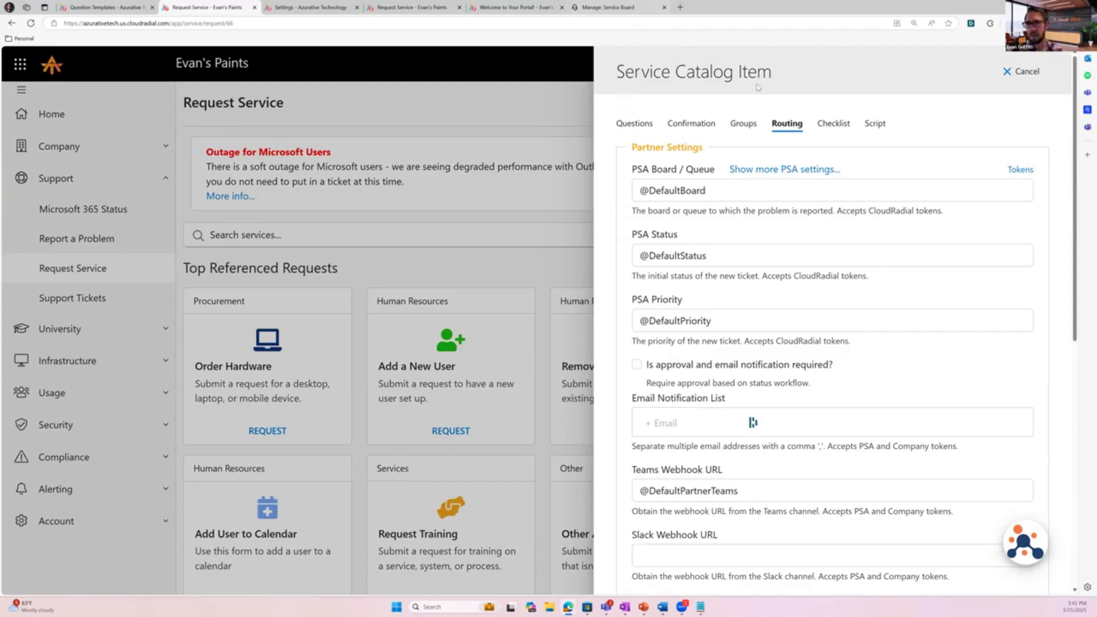
pyautogui.click(1023, 72)
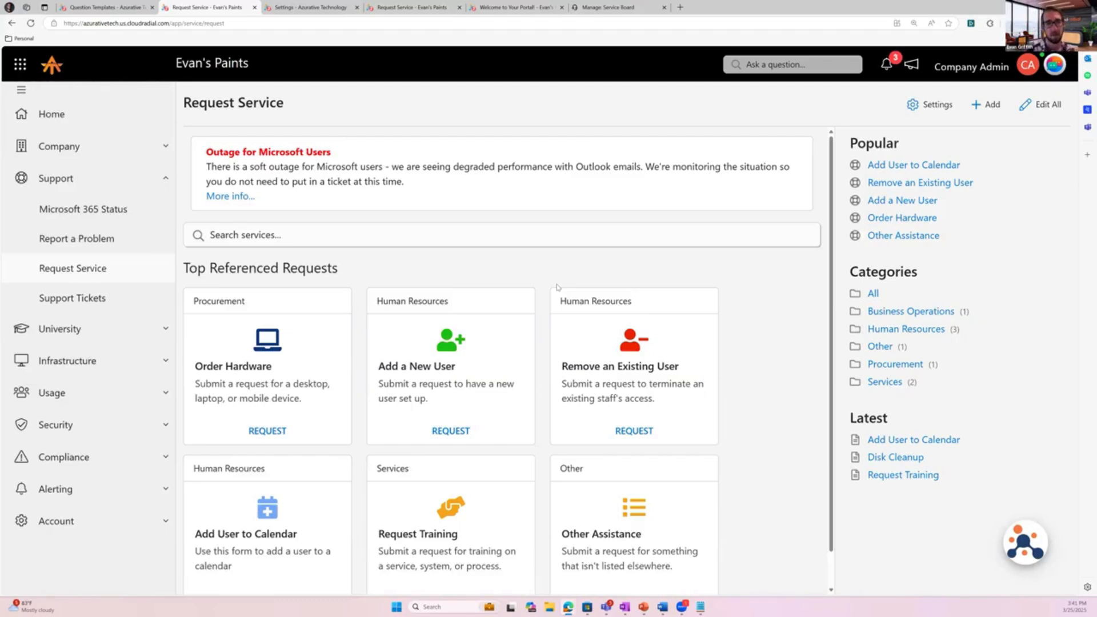
# - Open the Order Hardware request form, examine its questions and the laptop product in the opportunity section, and close it
pyautogui.scroll(-1, 591, 275)
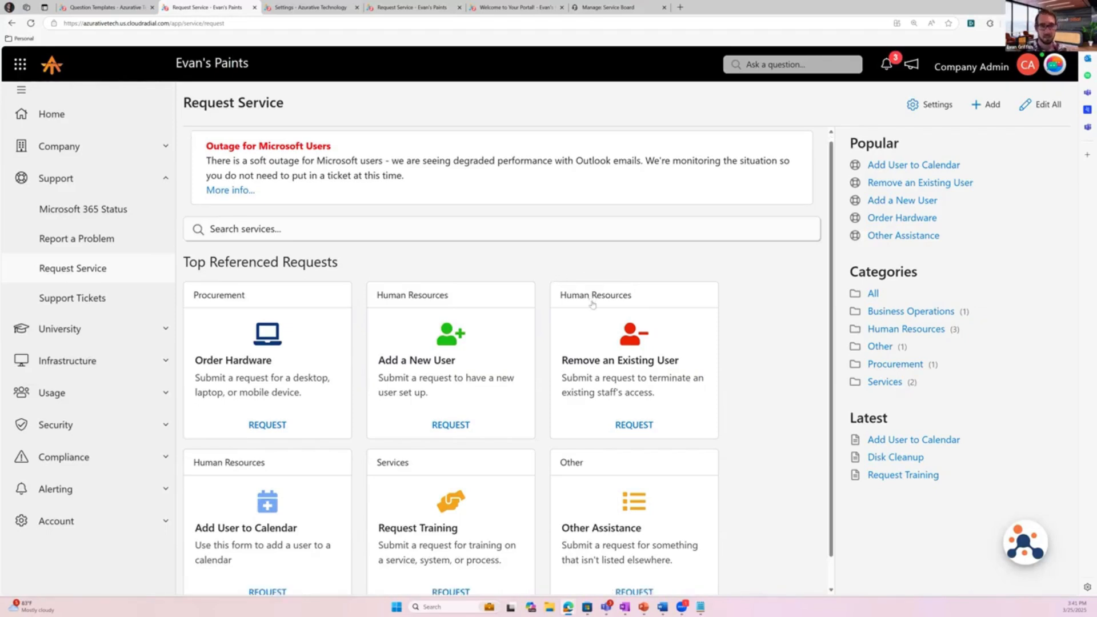
pyautogui.click(259, 329)
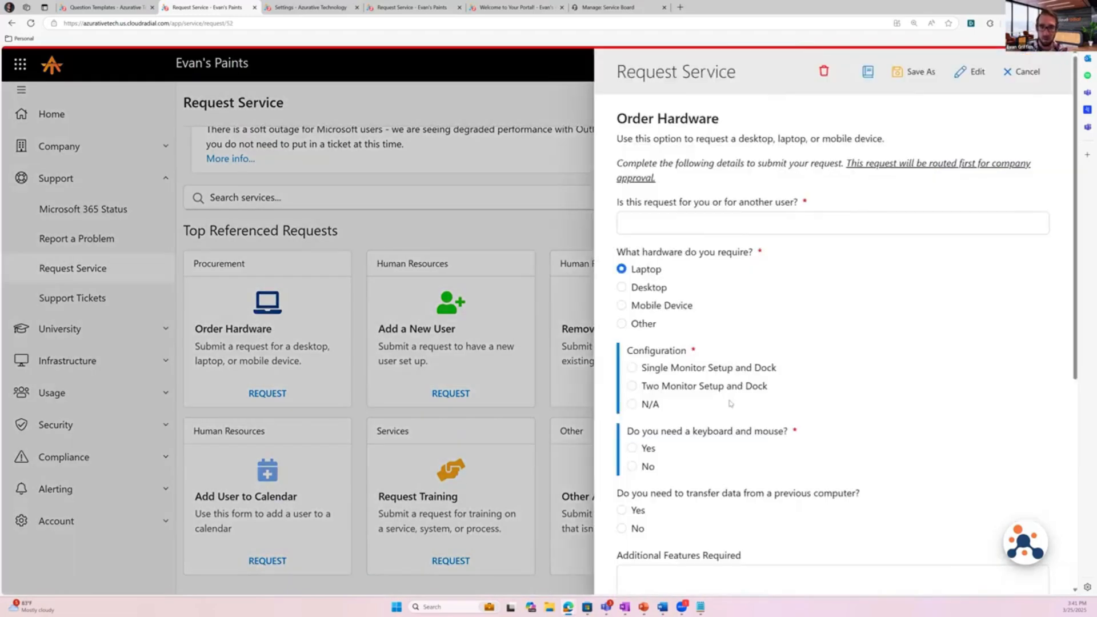
pyautogui.scroll(-5, 653, 483)
pyautogui.scroll(-2, 653, 483)
pyautogui.moveTo(755, 491); pyautogui.dragTo(634, 490)
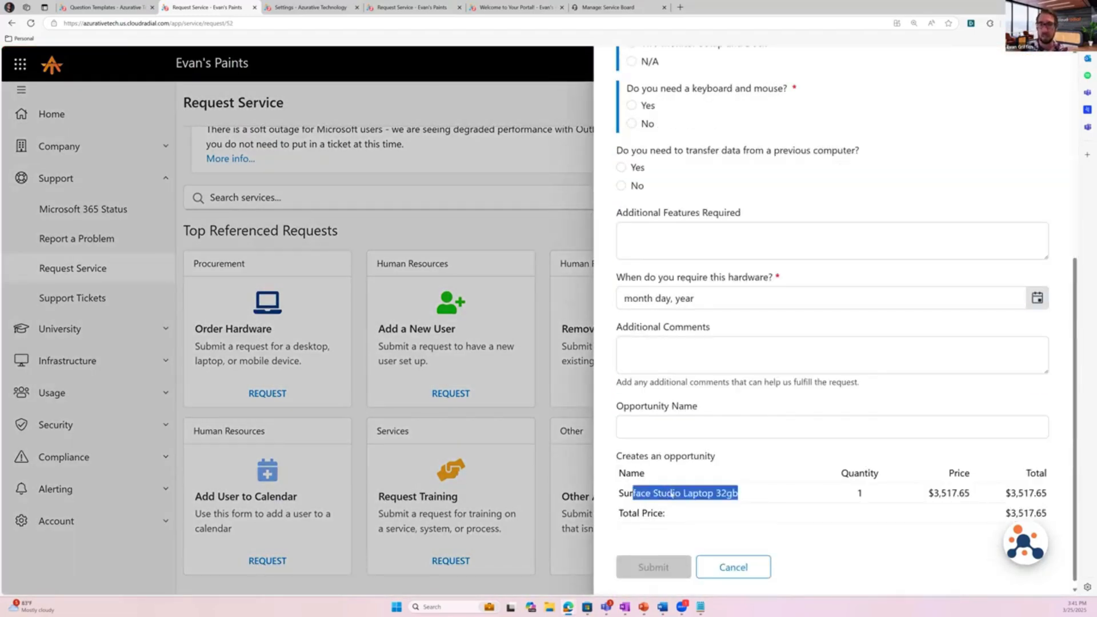
pyautogui.scroll(3, 672, 492)
pyautogui.scroll(4, 672, 492)
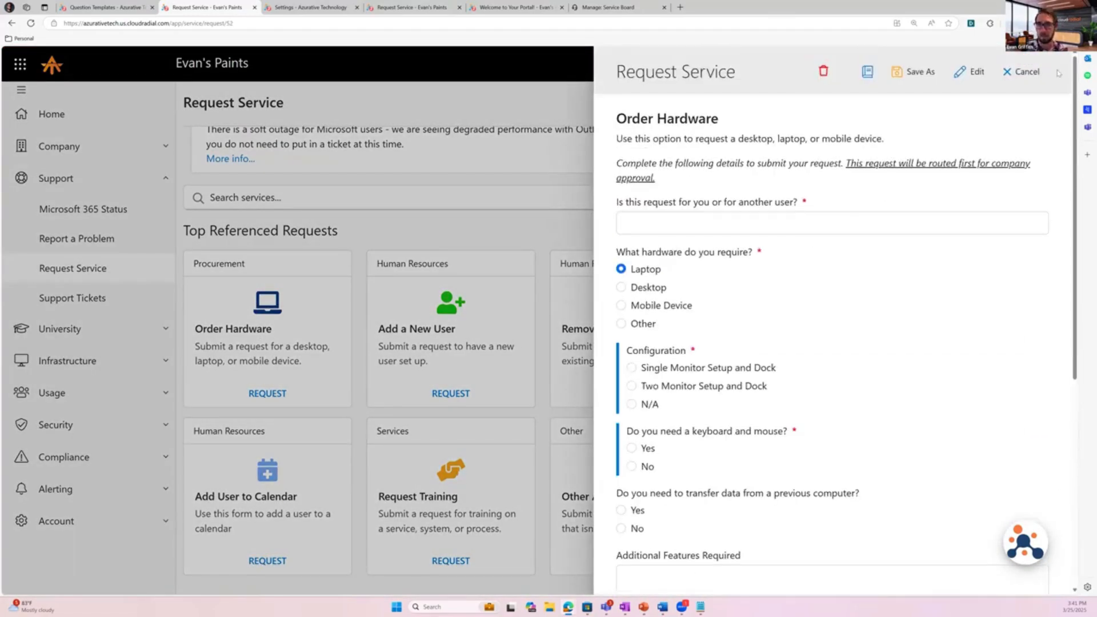
pyautogui.click(1017, 72)
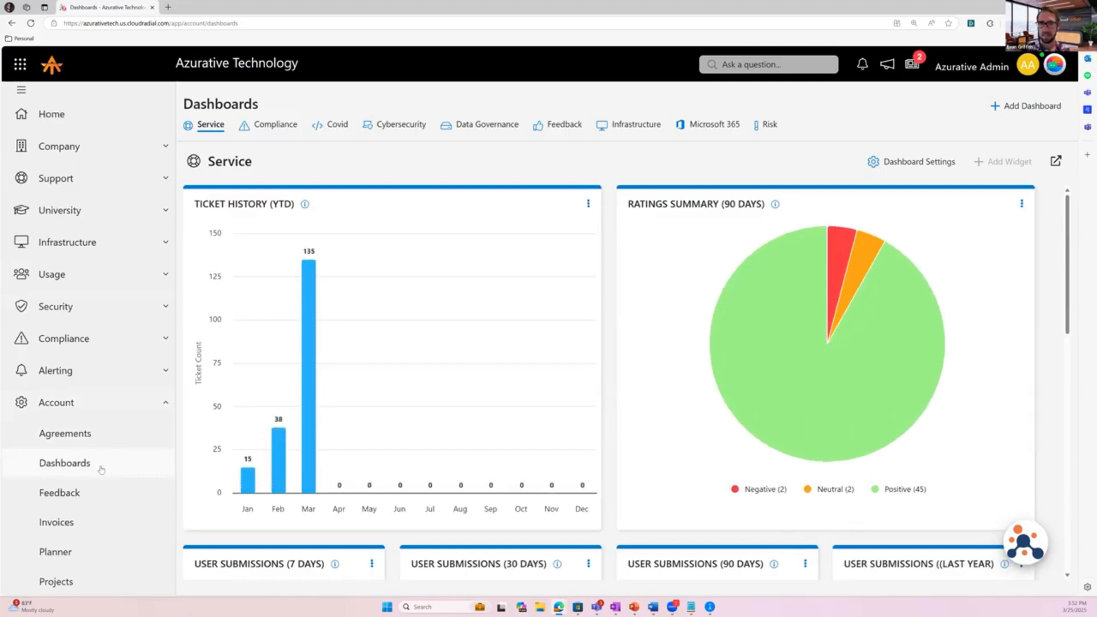
# - Examine the Service dashboard's user submission and ticket type charts for 7 days, 30 days, 90 days and last year
pyautogui.scroll(-7, 406, 402)
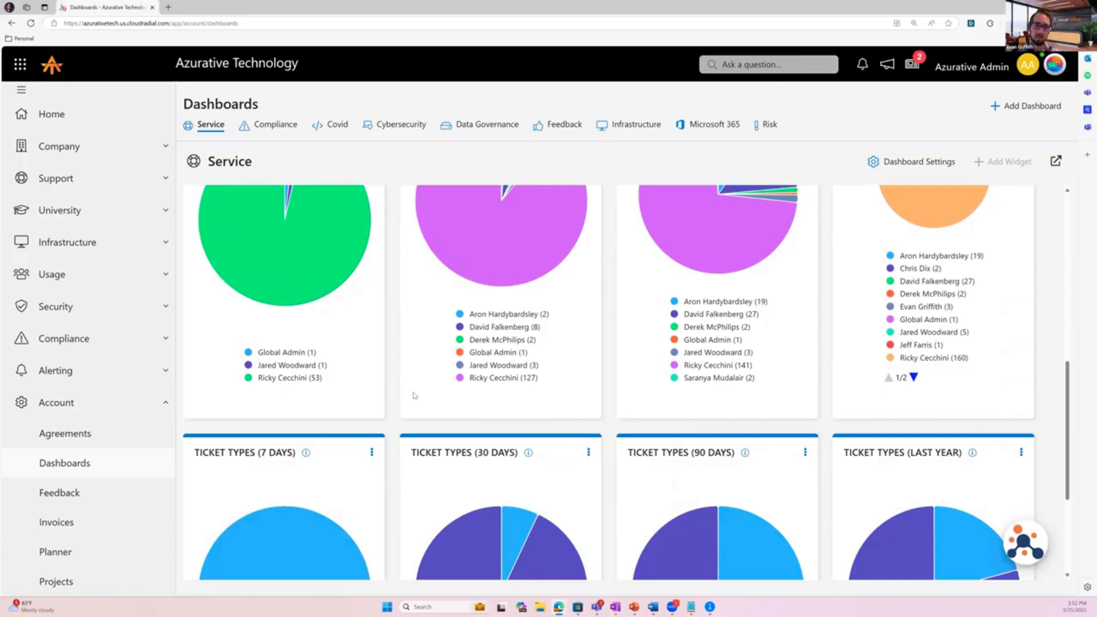
pyautogui.scroll(-1, 427, 371)
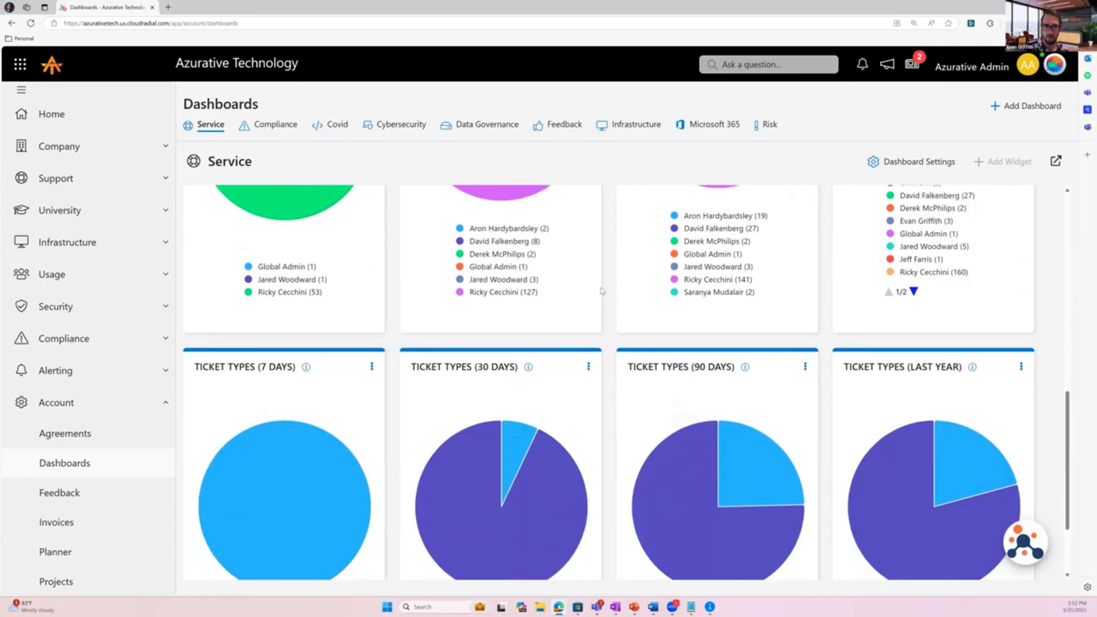
pyautogui.scroll(-2, 608, 311)
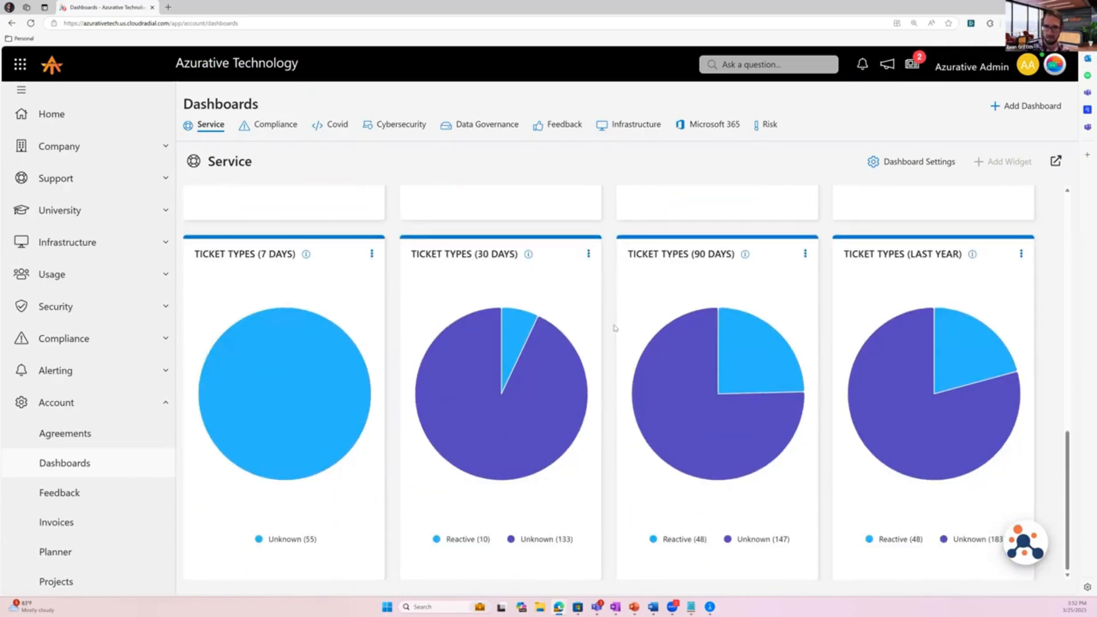
pyautogui.scroll(5, 614, 328)
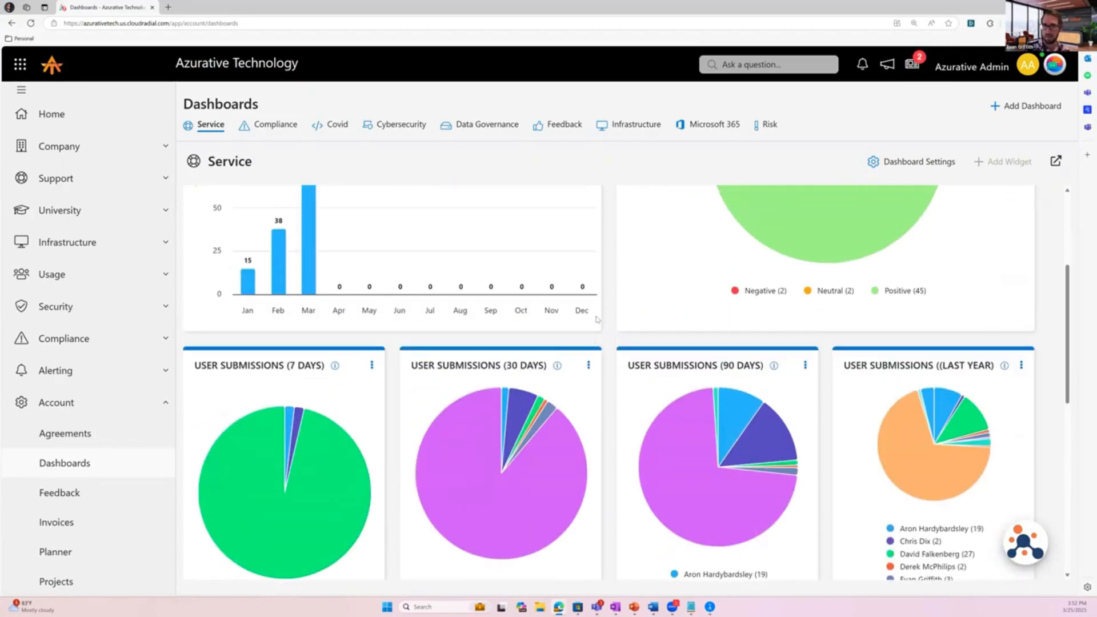
pyautogui.scroll(3, 598, 319)
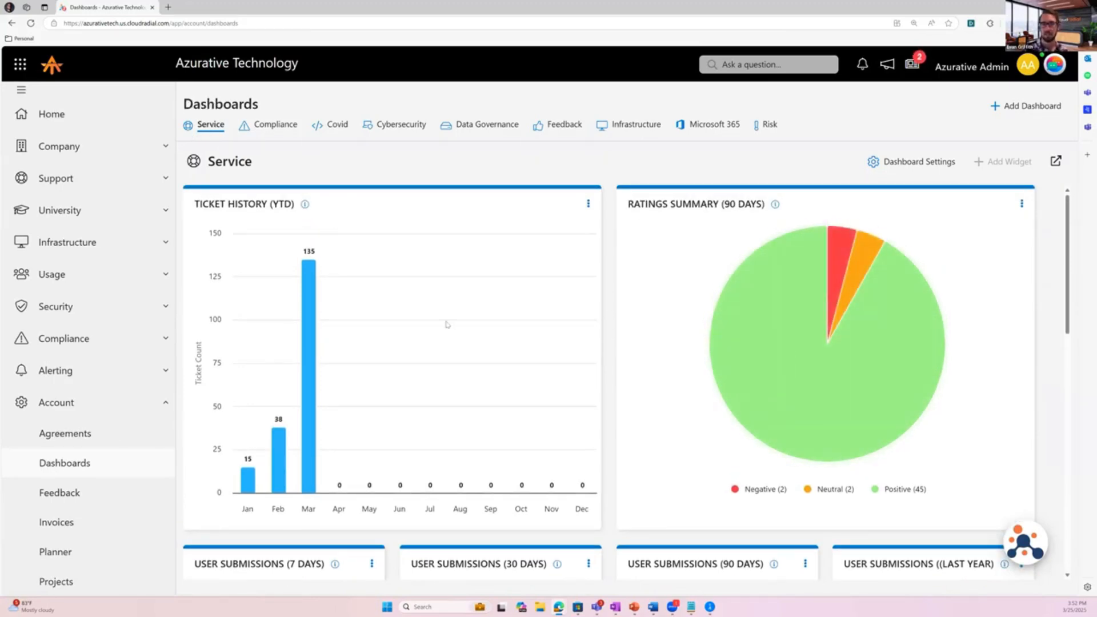
pyautogui.scroll(-5, 447, 325)
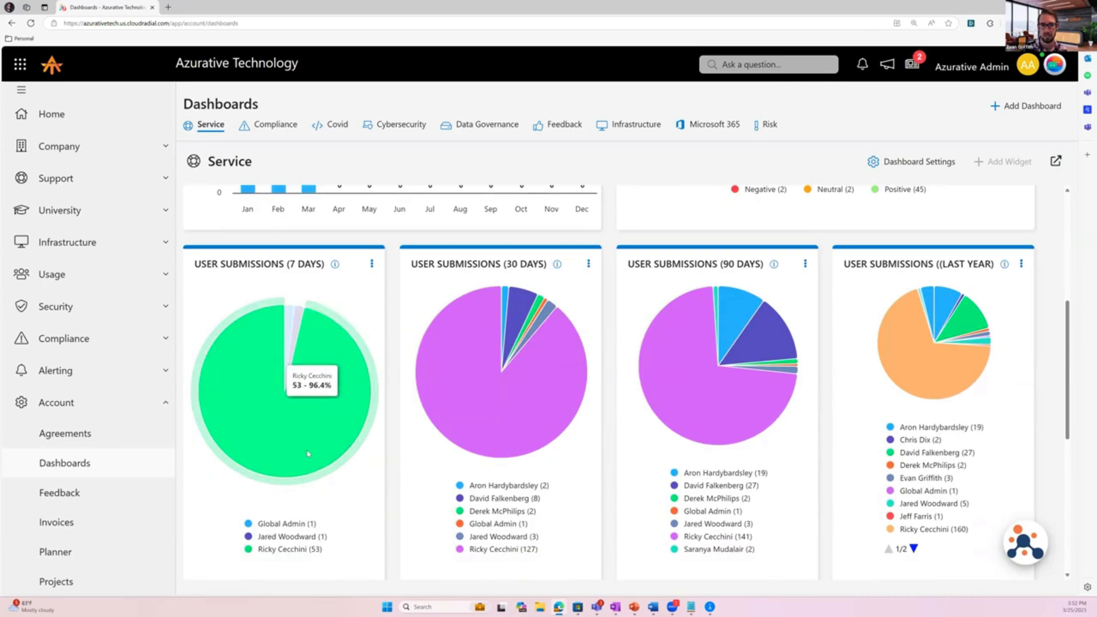
pyautogui.scroll(-1, 624, 377)
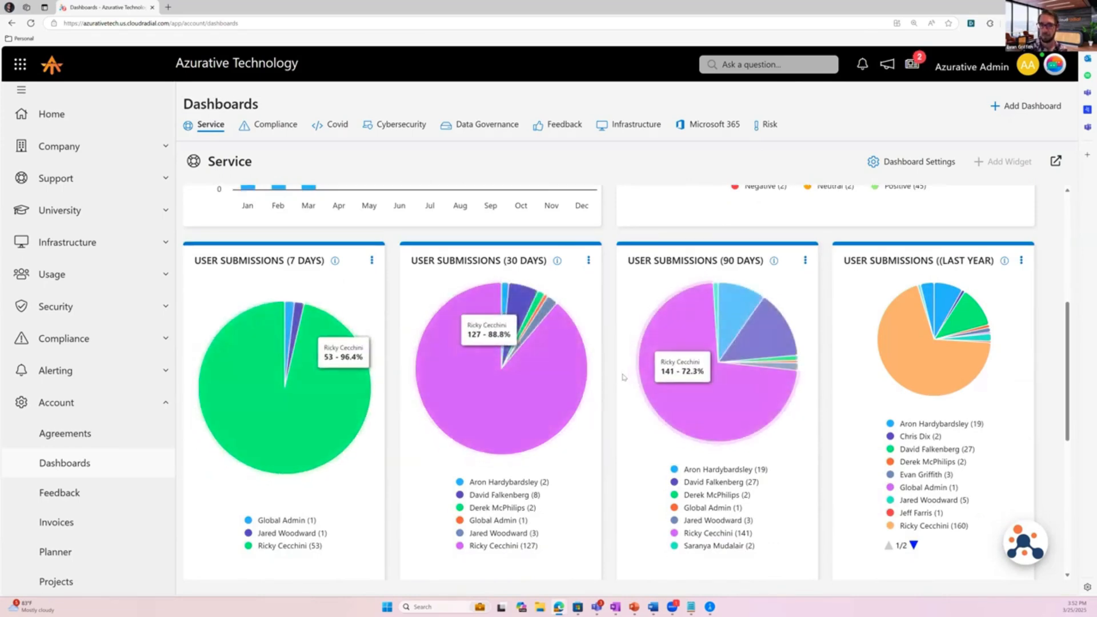
pyautogui.scroll(-2, 623, 377)
pyautogui.scroll(1, 709, 343)
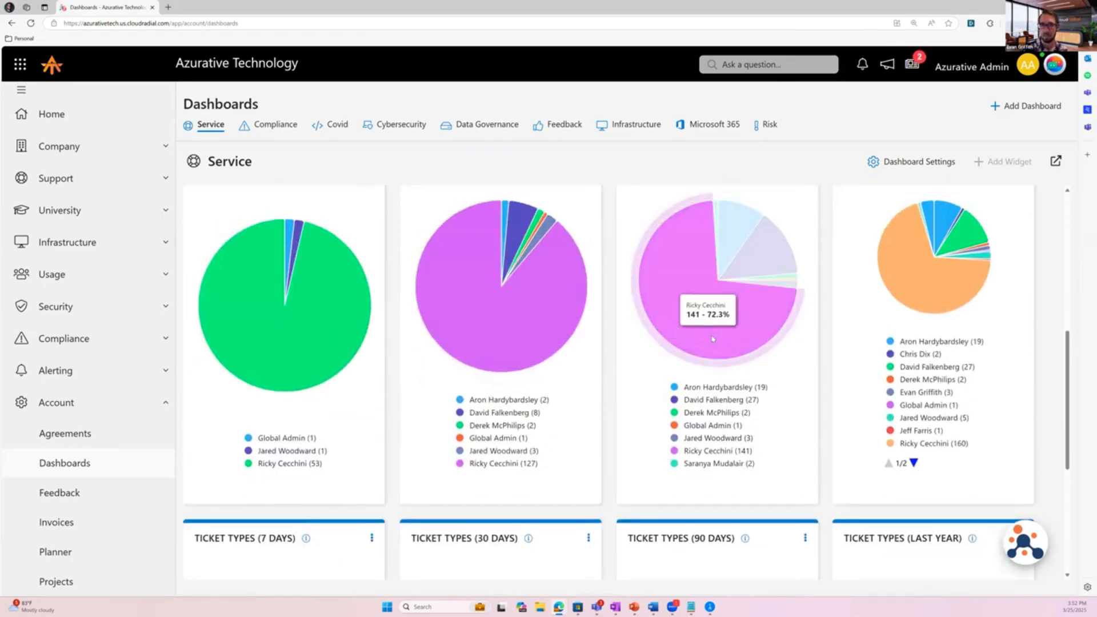
pyautogui.scroll(2, 694, 389)
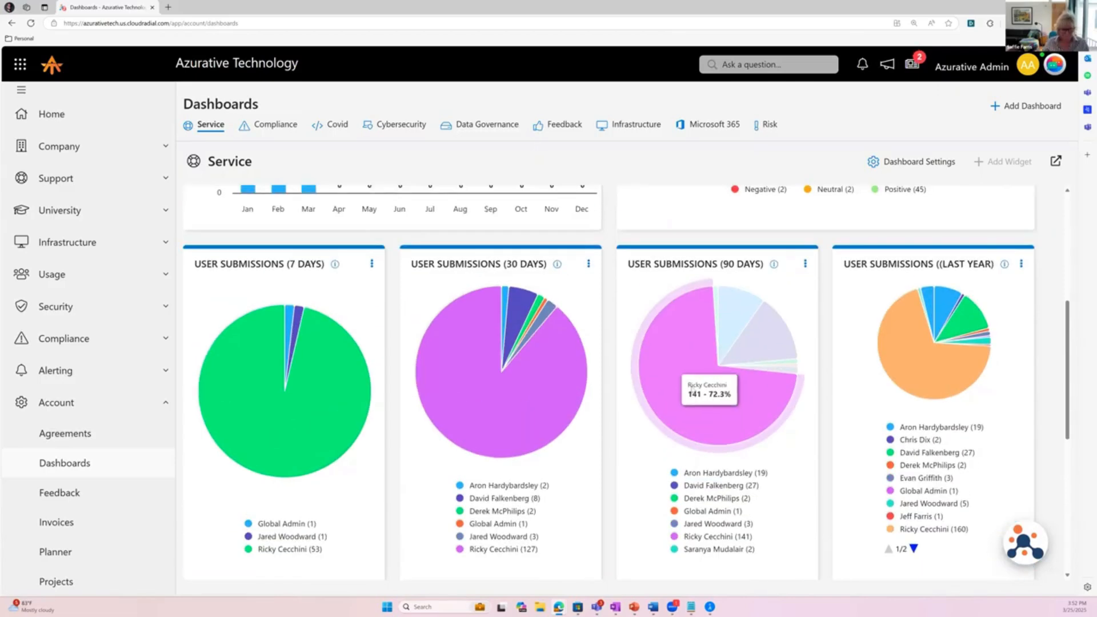